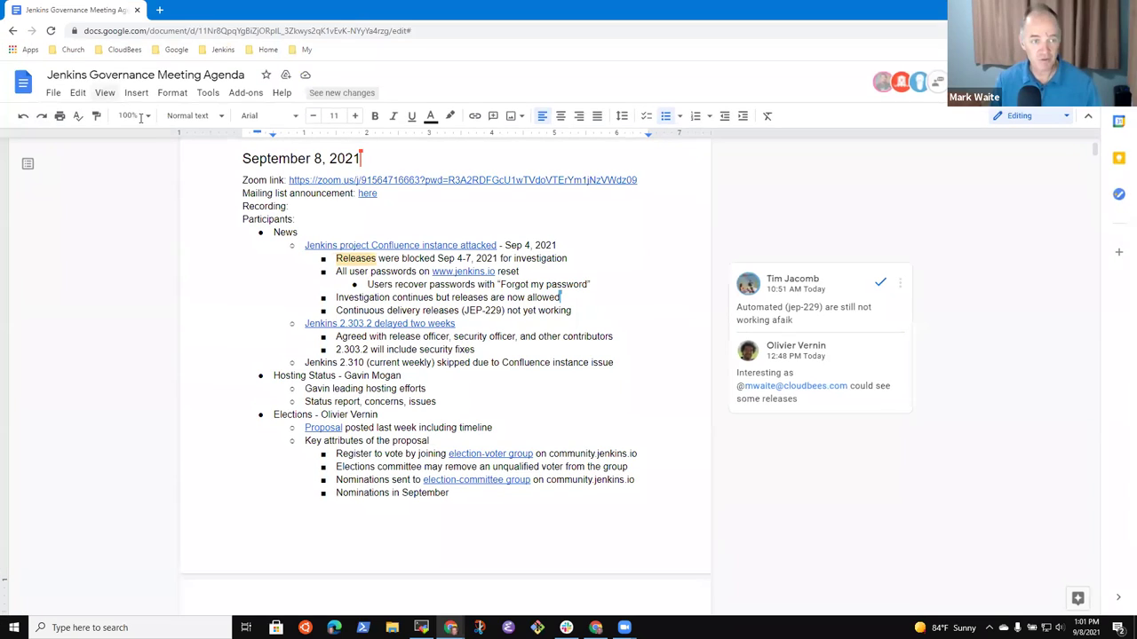
Set the document zoom to 150% and look over the September 8, 2021 agenda.
{"action": "left_click", "coordinate": [131, 116]}
{"action": "left_click", "coordinate": [130, 276]}
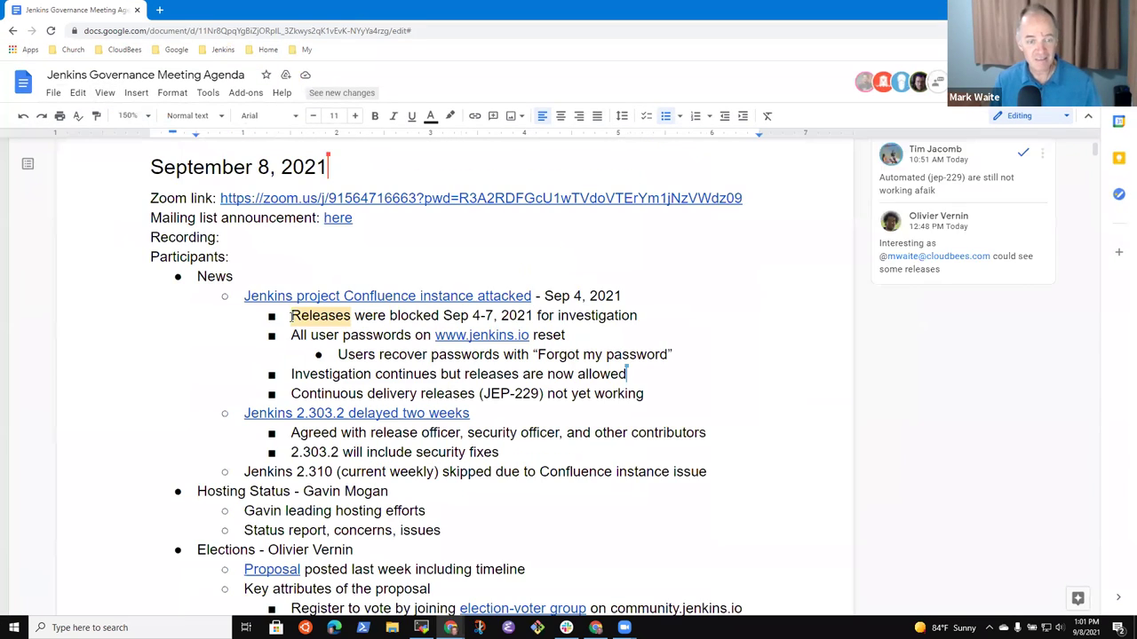
{"action": "scroll", "coordinate": [334, 210], "scroll_direction": "down", "scroll_amount": 2}
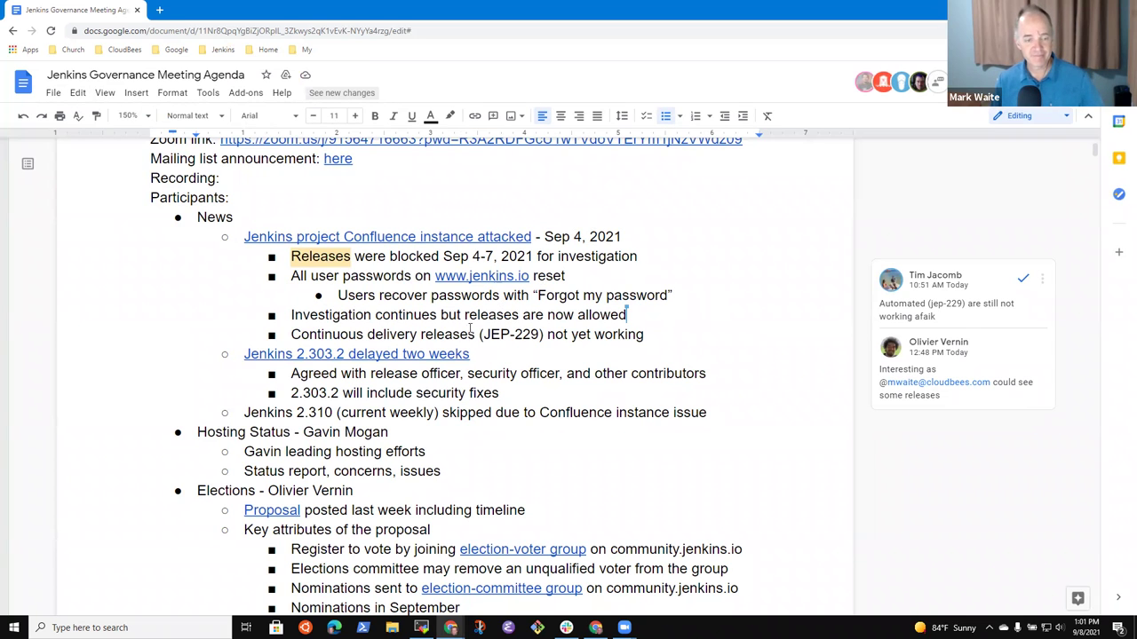
{"action": "scroll", "coordinate": [448, 373], "scroll_direction": "down", "scroll_amount": 1}
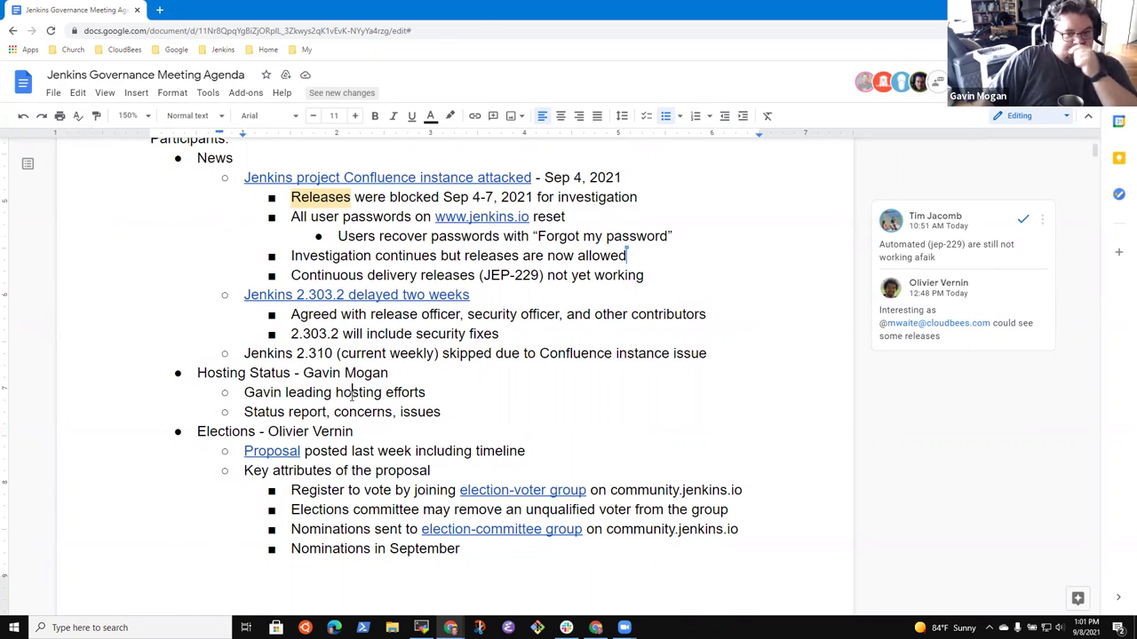
Copy the "Postpone - Commercial Support Lists" item from the August 25, 2021 agenda.
{"action": "key", "text": "ctrl+alt+n"}
{"action": "key", "text": "ctrl+alt+h"}
{"action": "key", "text": "ctrl+alt+n"}
{"action": "key", "text": "ctrl+alt+h"}
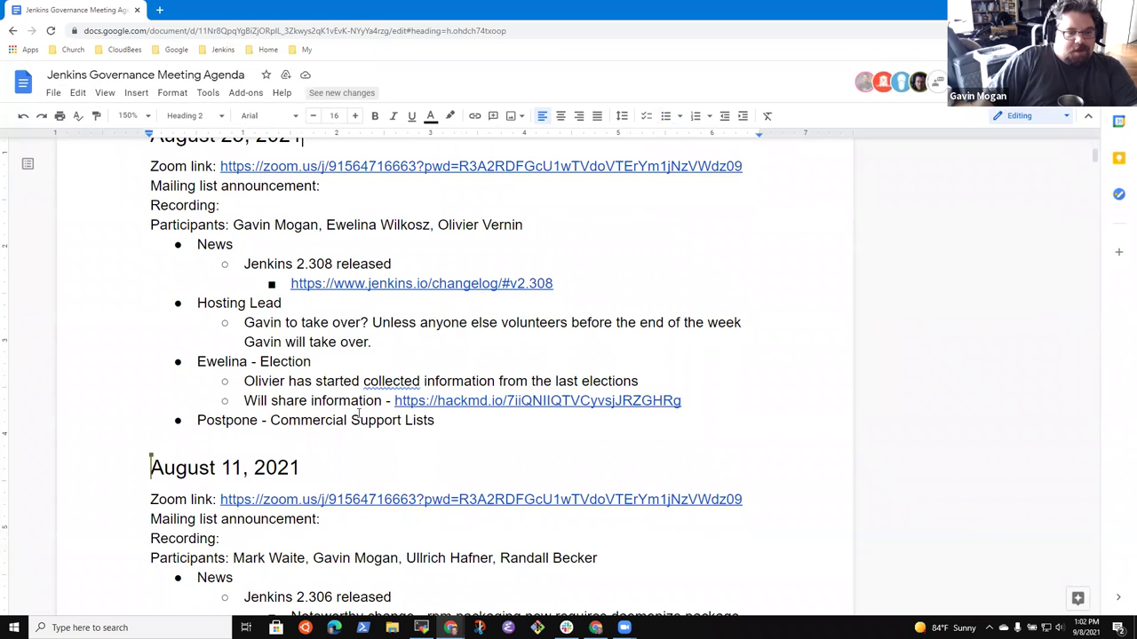
{"action": "left_click", "coordinate": [359, 418]}
{"action": "triple_click", "coordinate": [362, 418]}
{"action": "key", "text": "ctrl+c"}
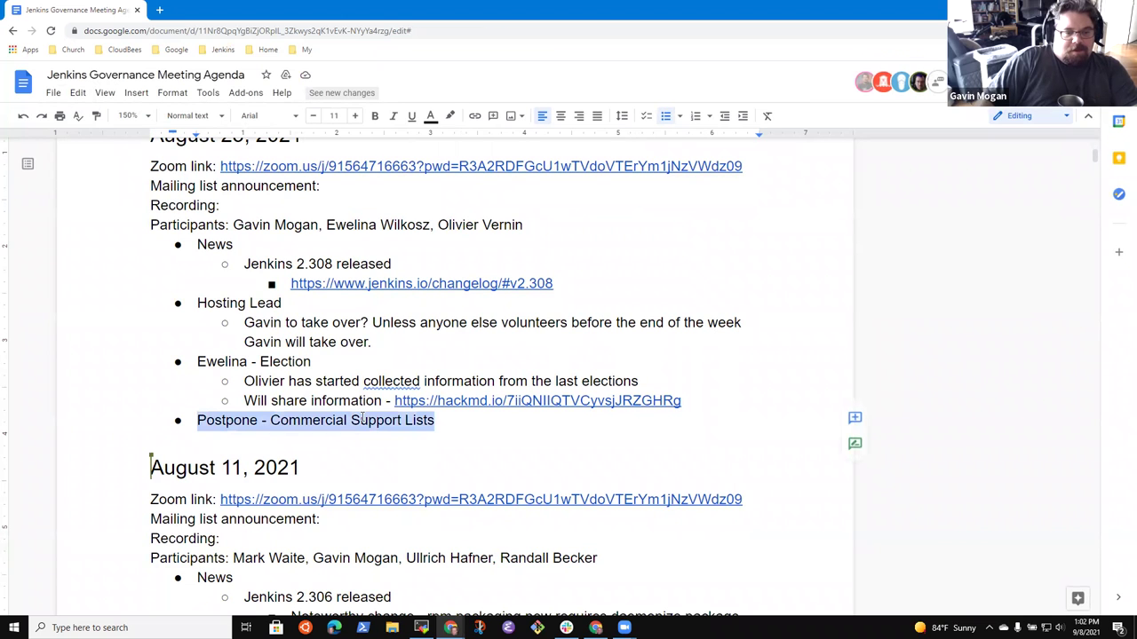
Paste the copied item as a new bullet after the September 8 meeting-time proposal and append a dash and the presenter's full name.
{"action": "scroll", "coordinate": [335, 403], "scroll_direction": "up", "scroll_amount": 5}
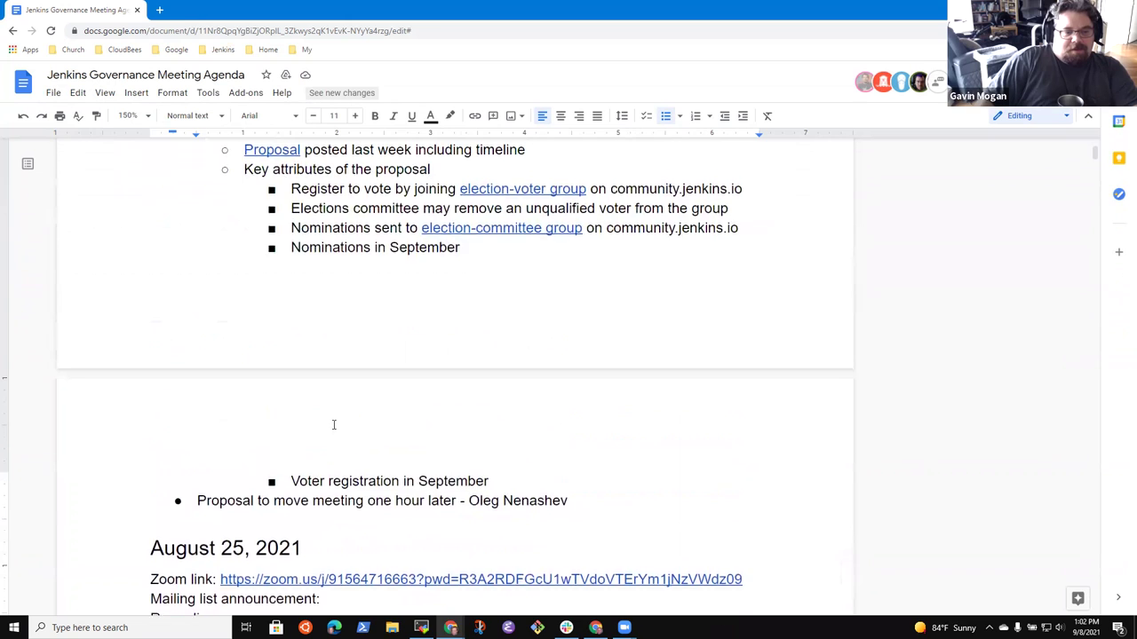
{"action": "scroll", "coordinate": [335, 423], "scroll_direction": "down", "scroll_amount": 1}
{"action": "scroll", "coordinate": [329, 442], "scroll_direction": "down", "scroll_amount": 1}
{"action": "left_click", "coordinate": [420, 261]}
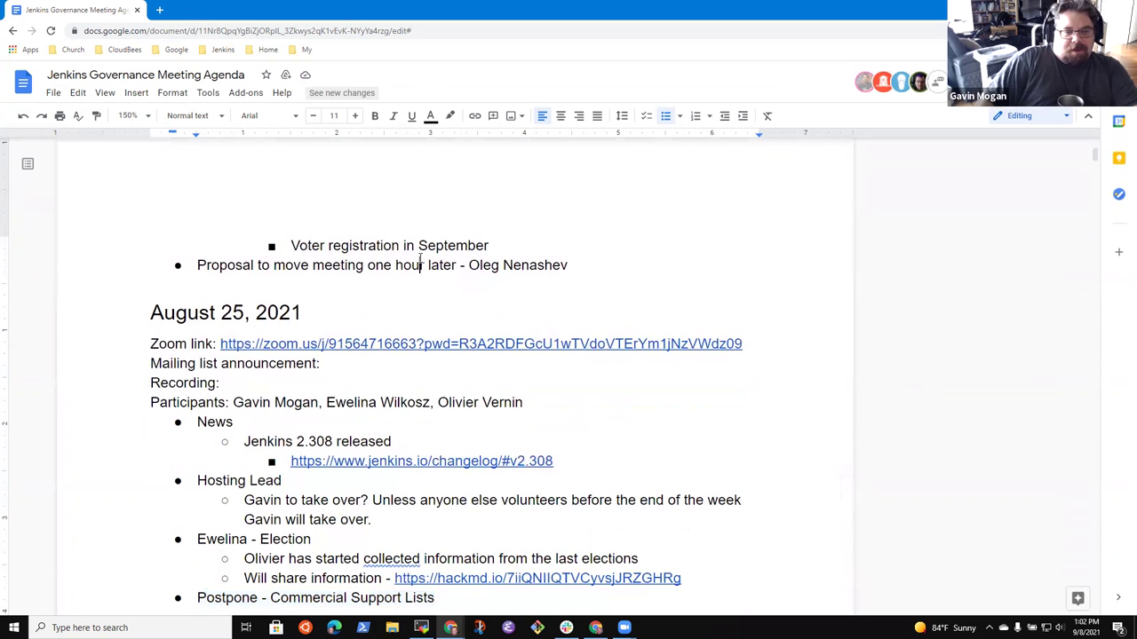
{"action": "key", "text": "Return"}
{"action": "key", "text": "ctrl+v"}
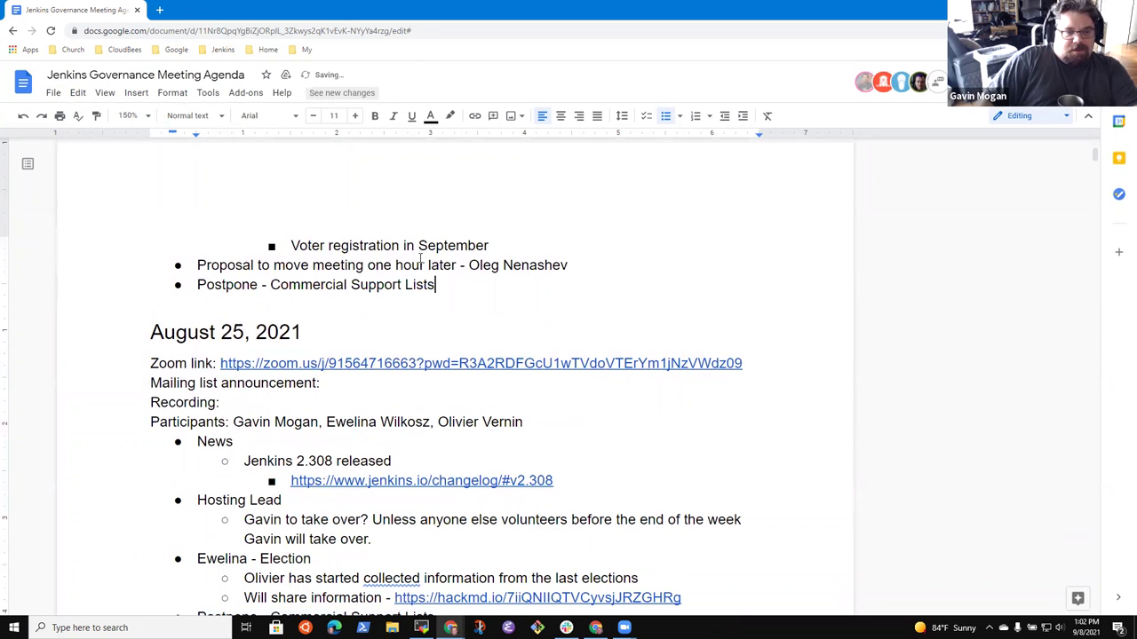
{"action": "type", "text": "- "}
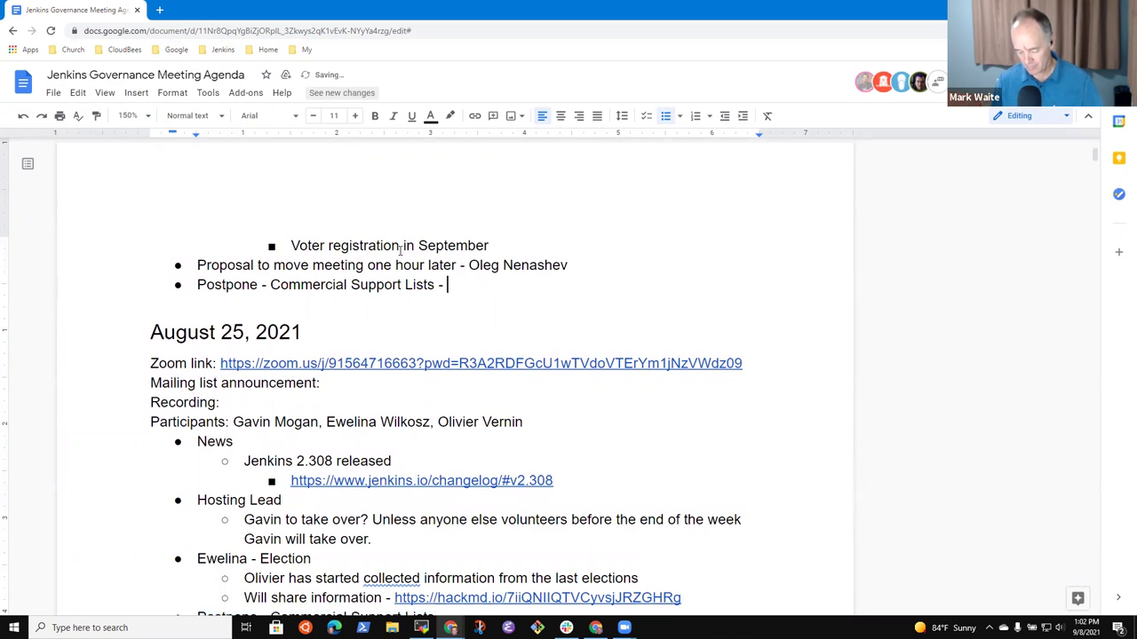
{"action": "type", "text": "Gavin Mogan"}
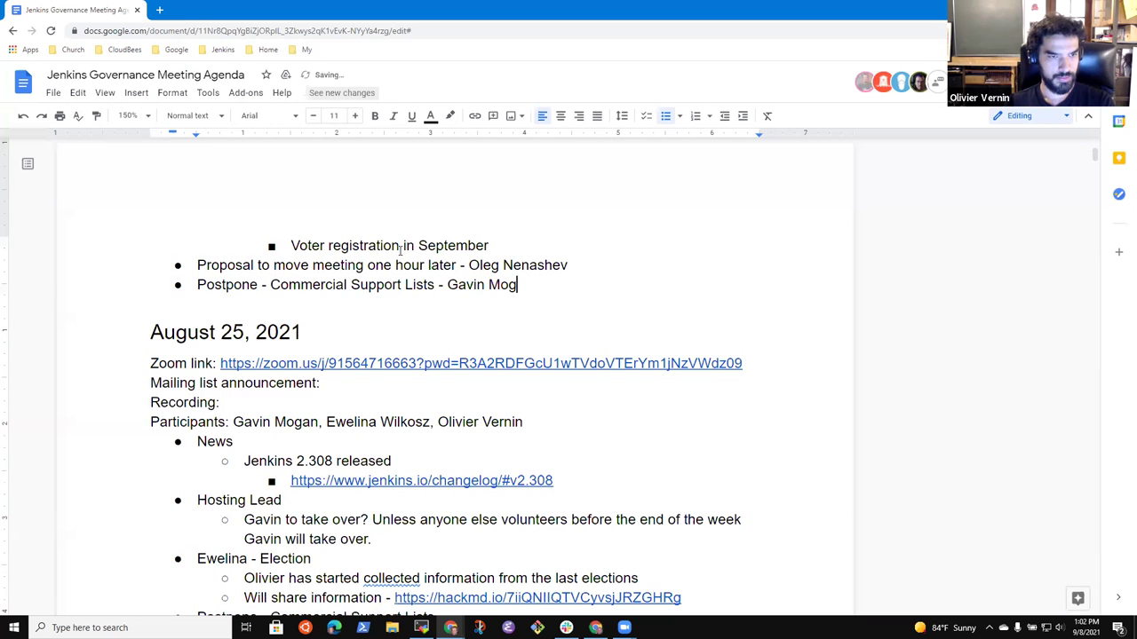
Review the September 8 agenda items, from the proposal to move the meeting one hour later back up to News.
{"action": "key", "text": "Up"}
{"action": "key", "text": "Up"}
{"action": "key", "text": "Up"}
{"action": "key", "text": "Up"}
{"action": "key", "text": "Up"}
{"action": "key", "text": "Up"}
{"action": "key", "text": "Up"}
{"action": "key", "text": "Up"}
{"action": "key", "text": "Up"}
{"action": "key", "text": "Up"}
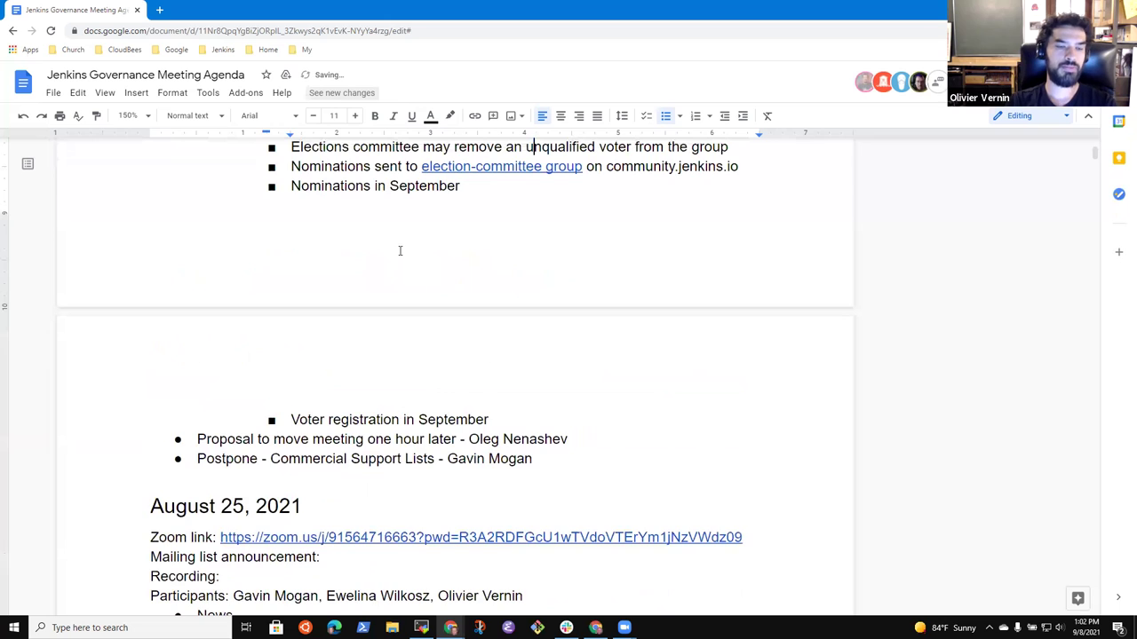
{"action": "key", "text": "Down"}
{"action": "key", "text": "Down"}
{"action": "key", "text": "Down"}
{"action": "key", "text": "Down"}
{"action": "key", "text": "Down"}
{"action": "key", "text": "Down"}
{"action": "key", "text": "Down"}
{"action": "key", "text": "Down"}
{"action": "key", "text": "Down"}
{"action": "key", "text": "Down"}
{"action": "key", "text": "Down"}
{"action": "key", "text": "Down"}
{"action": "key", "text": "Down"}
{"action": "key", "text": "Down"}
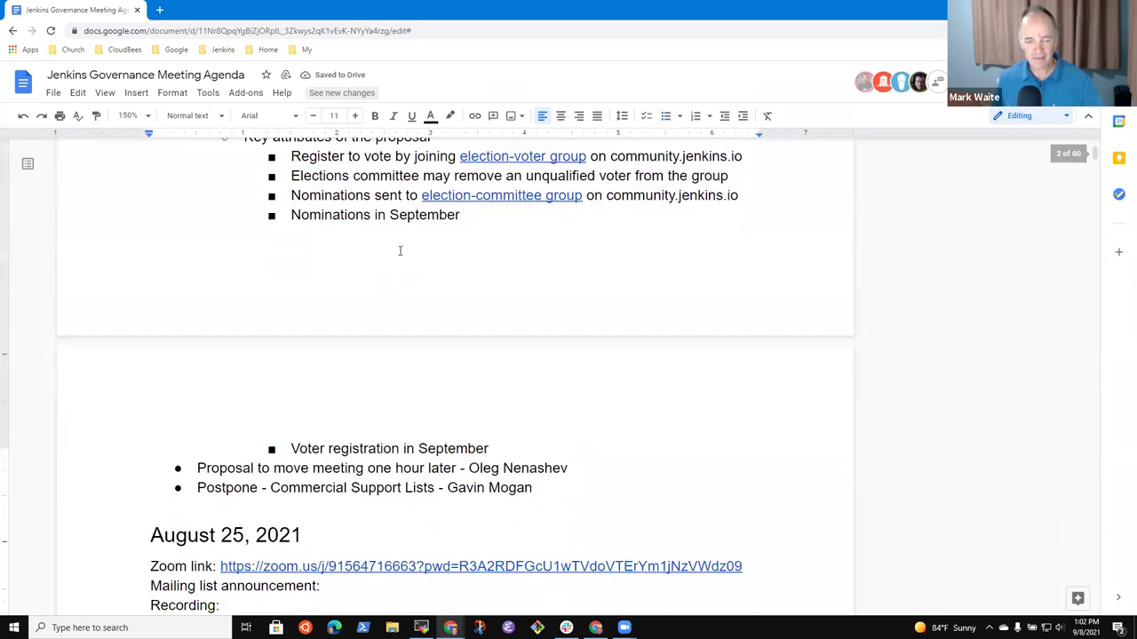
{"action": "key", "text": "Up"}
{"action": "key", "text": "Up"}
{"action": "key", "text": "Up"}
{"action": "key", "text": "Up"}
{"action": "key", "text": "Up"}
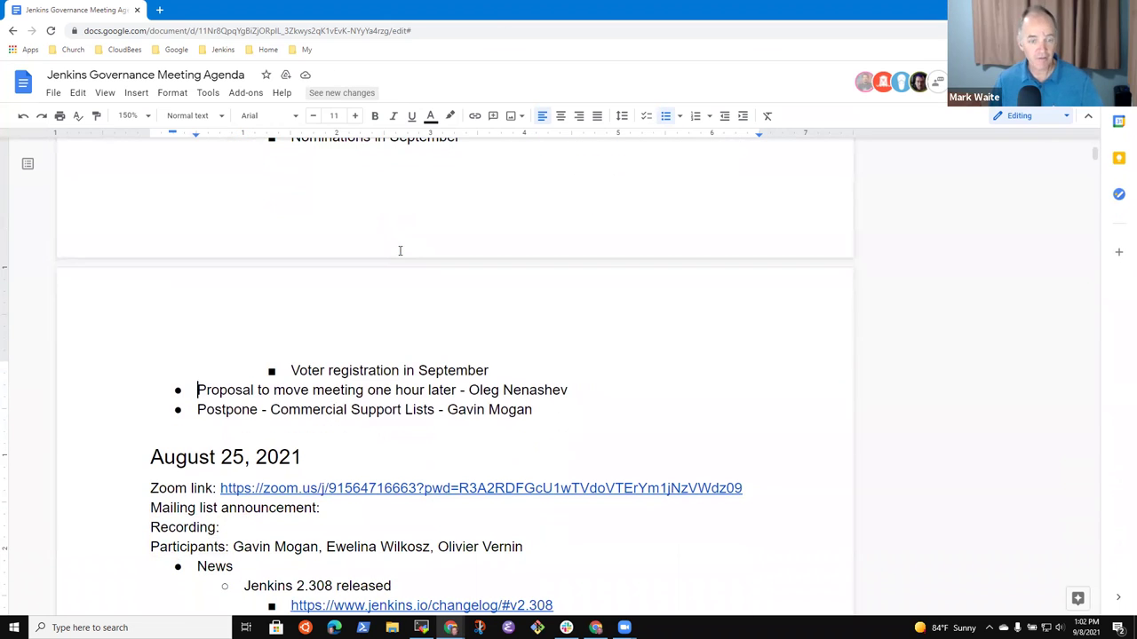
{"action": "key", "text": "Home"}
{"action": "key", "text": "shift+End"}
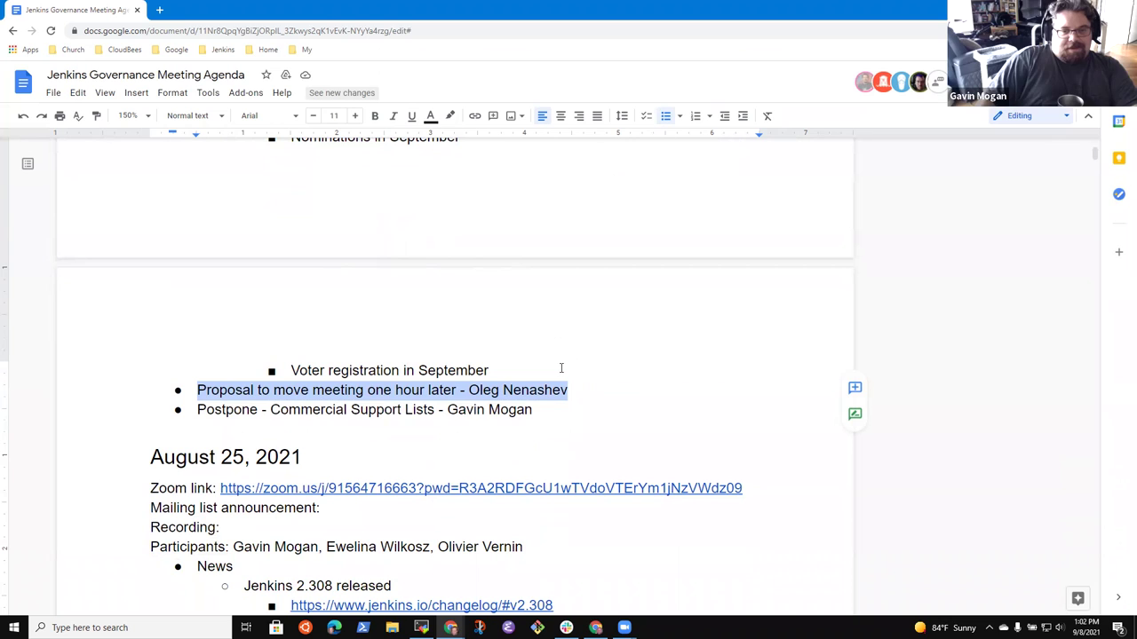
{"action": "left_click", "coordinate": [468, 379]}
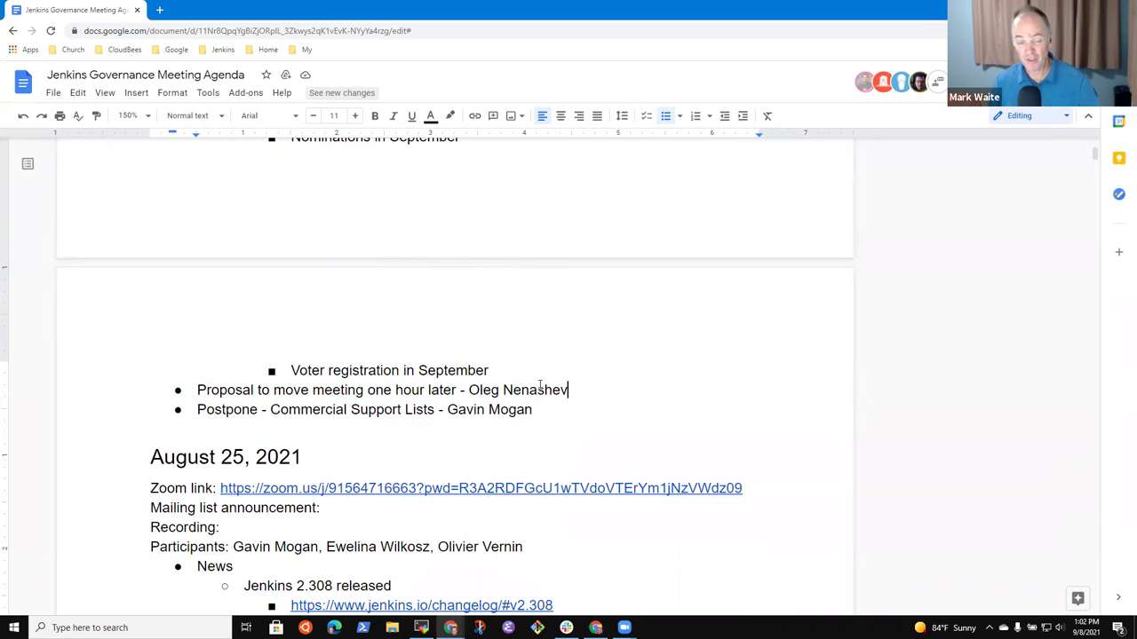
{"action": "scroll", "coordinate": [510, 395], "scroll_direction": "up", "scroll_amount": 2}
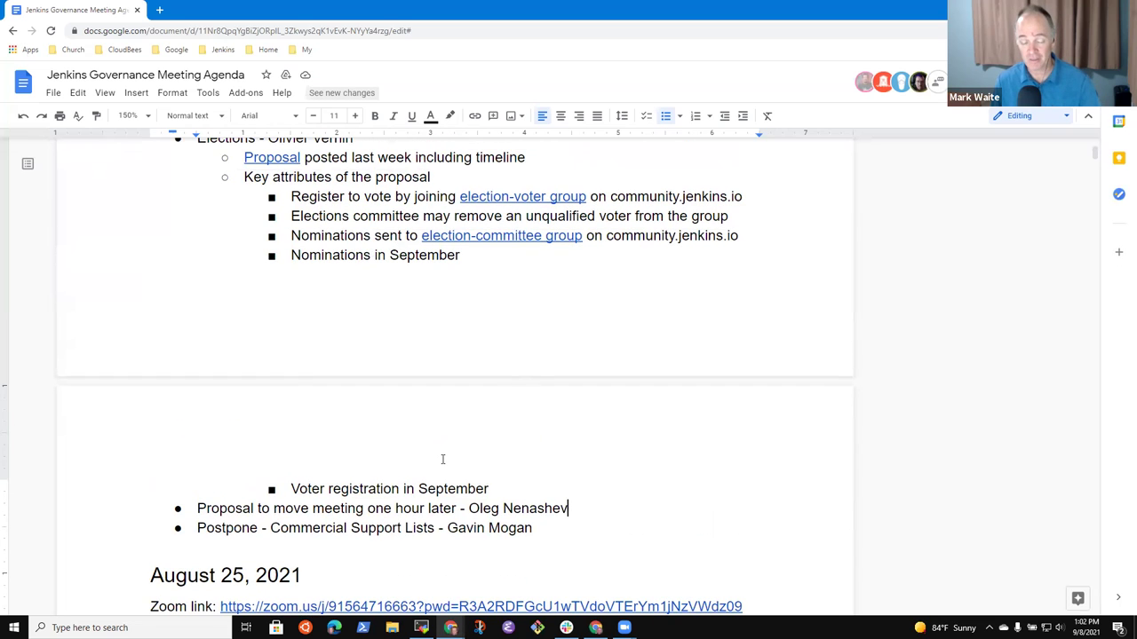
{"action": "scroll", "coordinate": [440, 438], "scroll_direction": "up", "scroll_amount": 5}
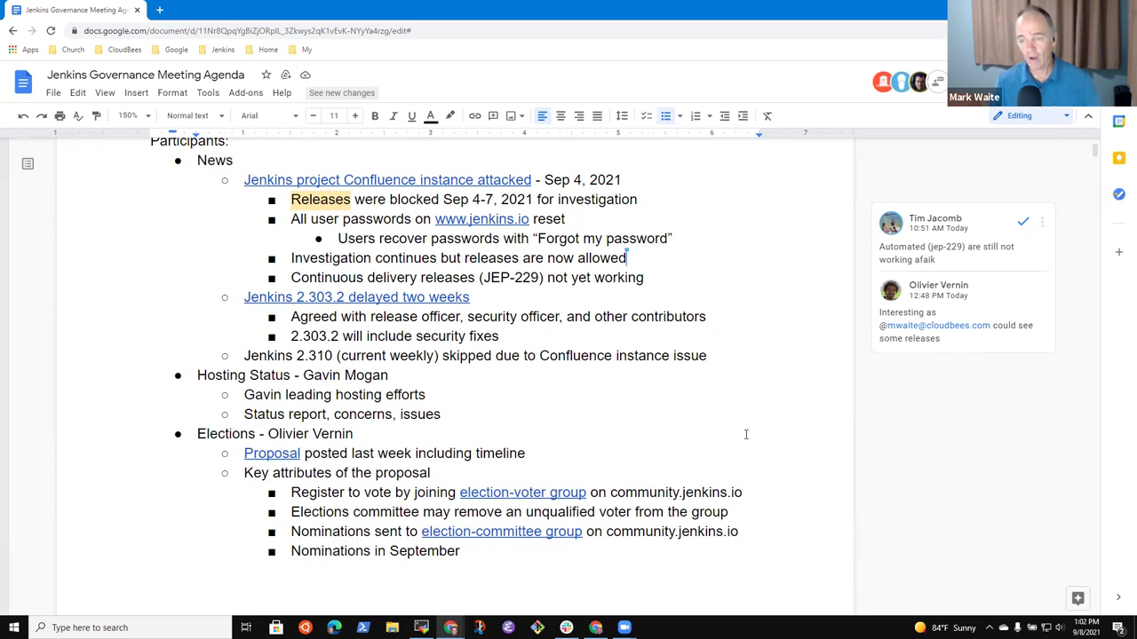
{"action": "double_click", "coordinate": [217, 160]}
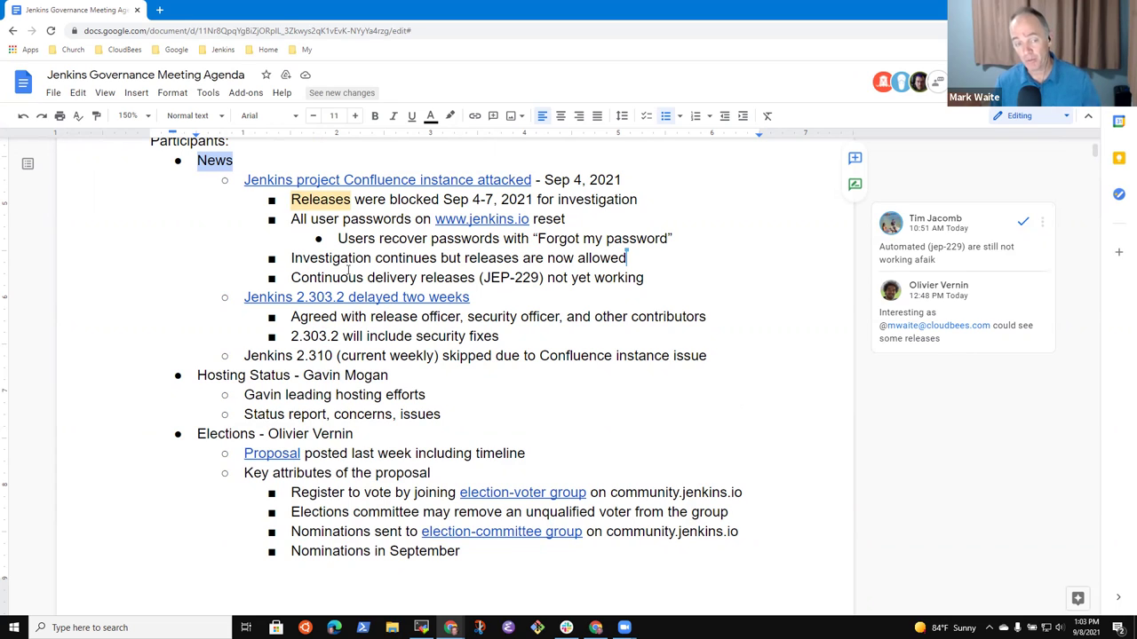
Indent the "Continuous delivery releases (JEP-229) not yet working" bullet one level beneath the investigation bullet.
{"action": "left_click", "coordinate": [334, 275]}
{"action": "key", "text": "Home"}
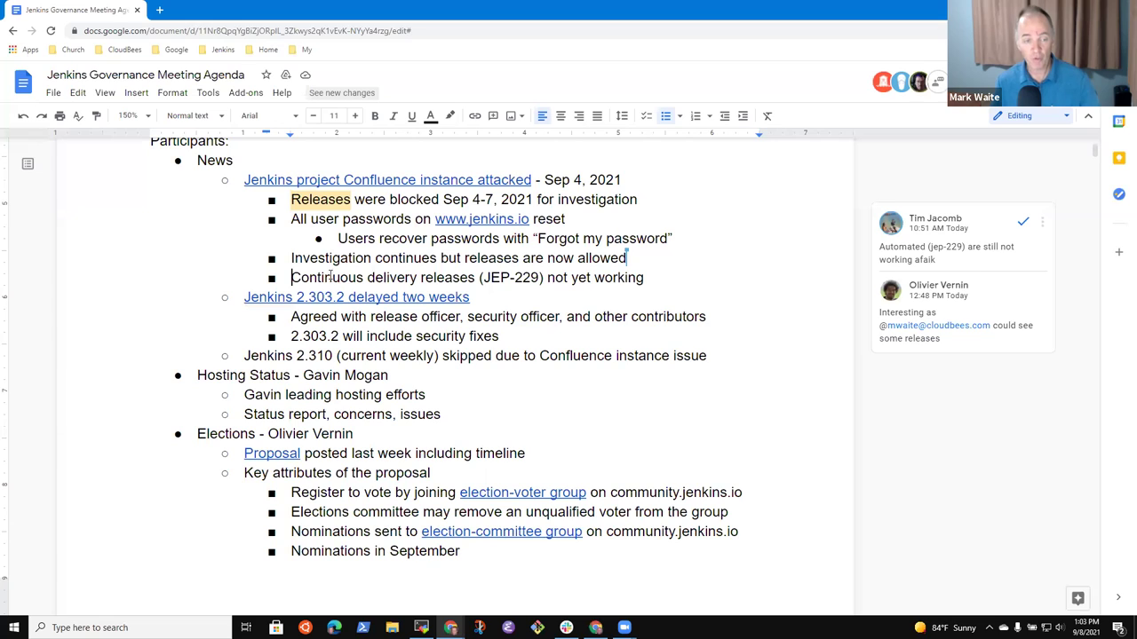
{"action": "key", "text": "Tab"}
{"action": "key", "text": "End"}
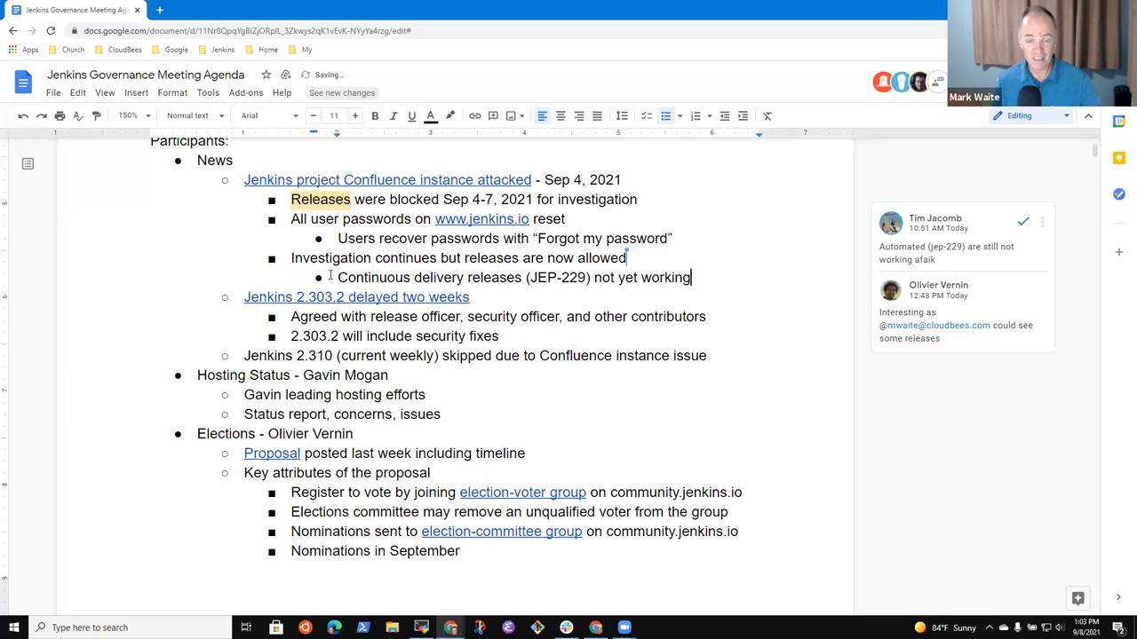
{"action": "key", "text": "shift+Home"}
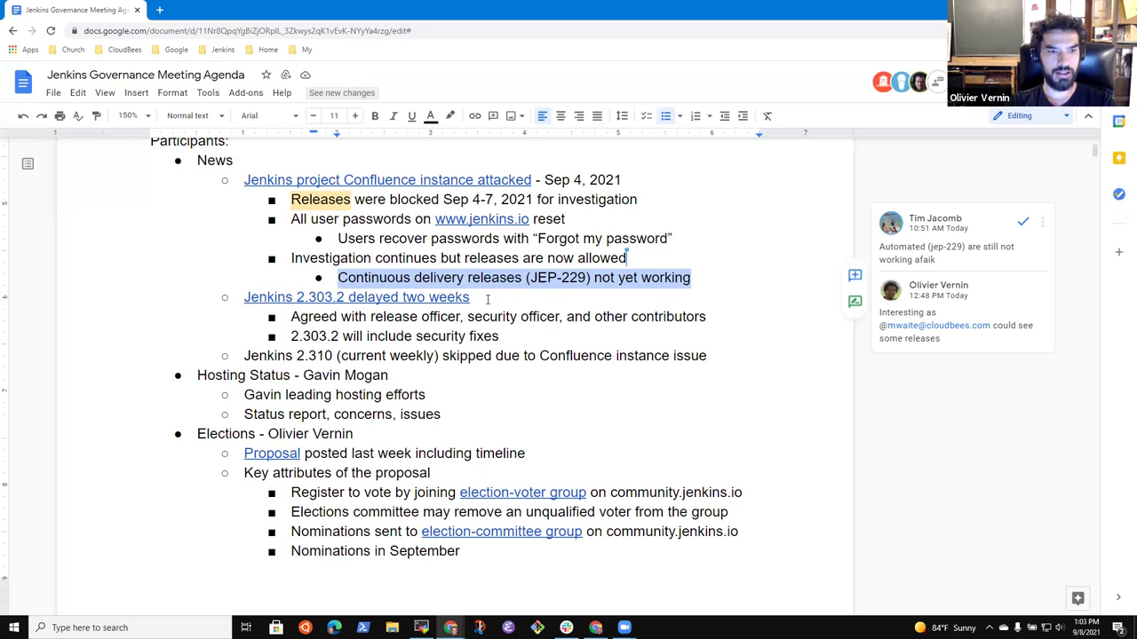
Add the bullet "Confluence will never come back" after the JEP-229 item, at the same level as the investigation bullet.
{"action": "key", "text": "Up"}
{"action": "key", "text": "Down"}
{"action": "key", "text": "End"}
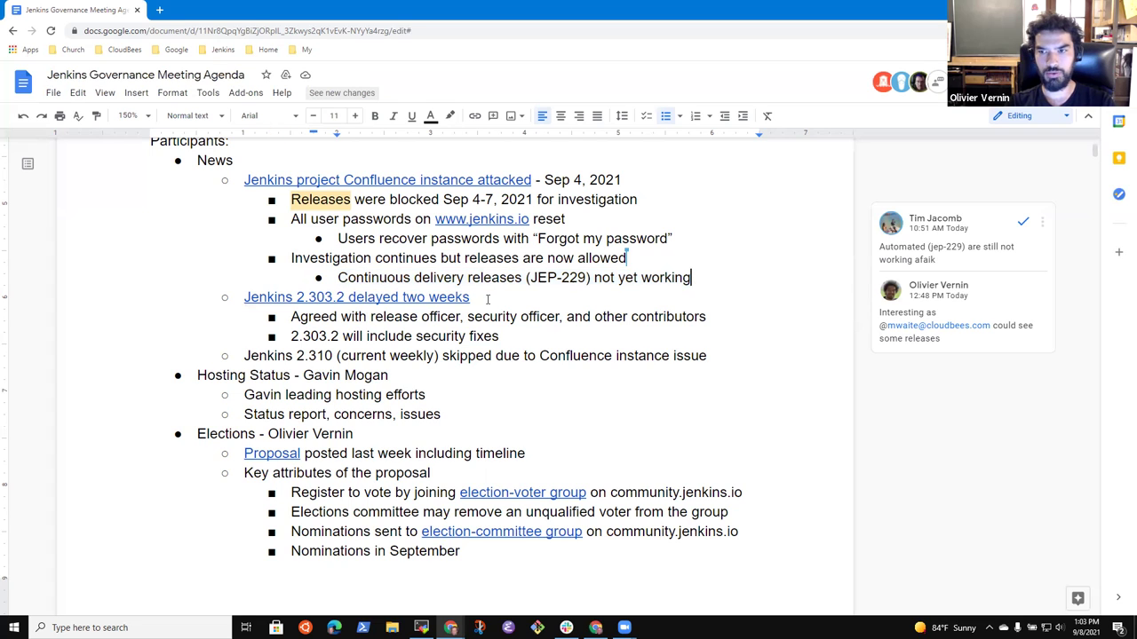
{"action": "key", "text": "Return"}
{"action": "key", "text": "shift+Tab"}
{"action": "type", "text": "Confl"}
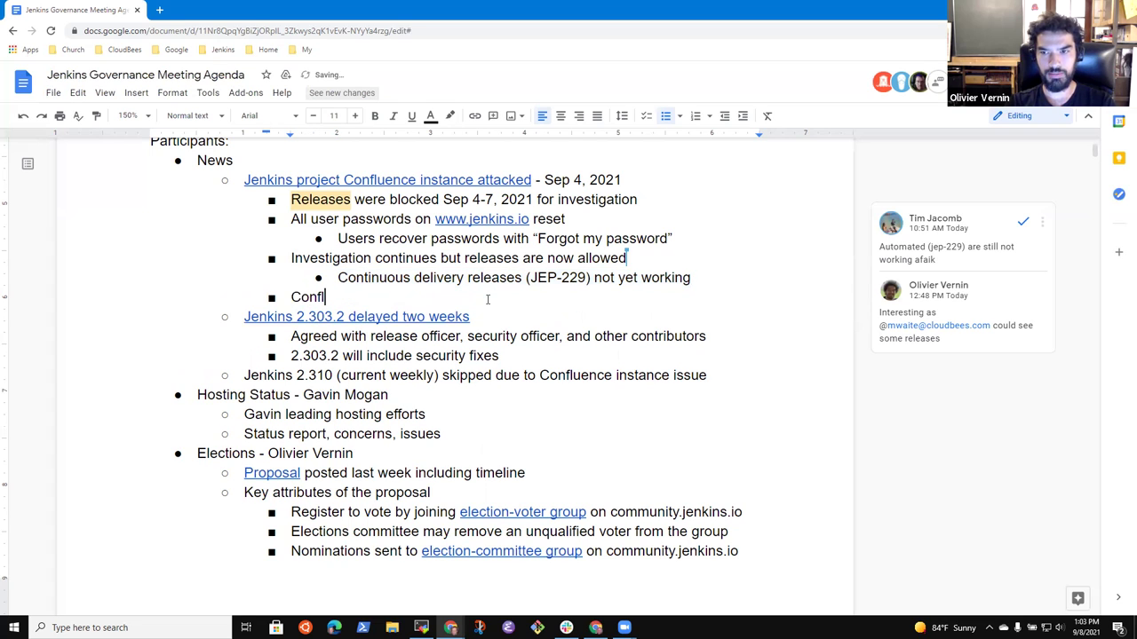
{"action": "type", "text": "uence is no"}
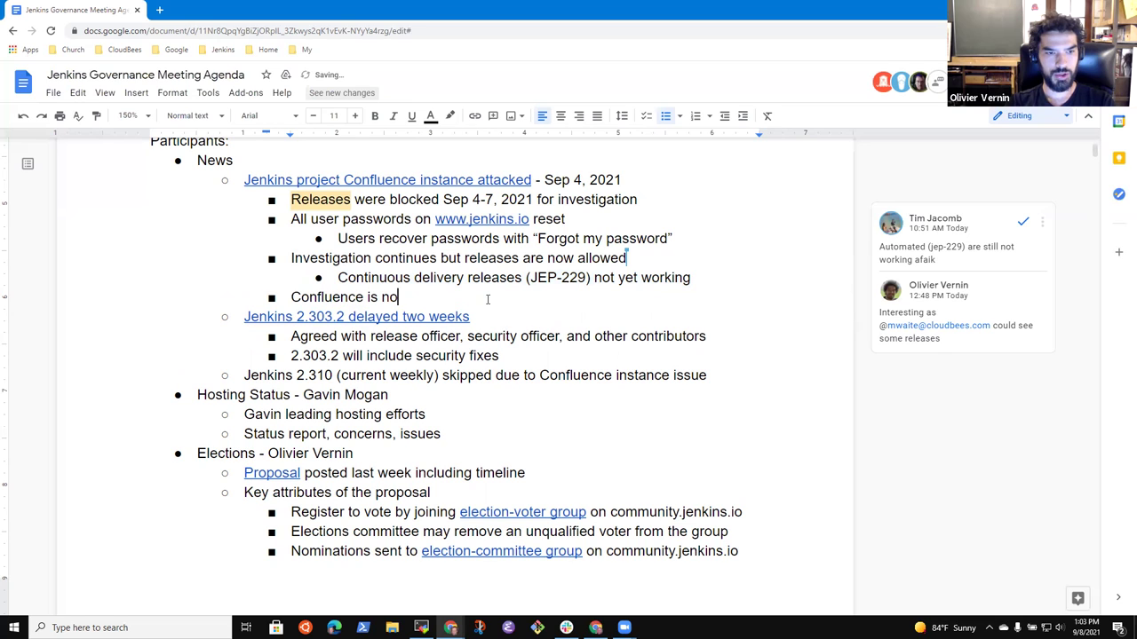
{"action": "key", "text": "BackSpace"}
{"action": "key", "text": "BackSpace"}
{"action": "key", "text": "BackSpace"}
{"action": "key", "text": "BackSpace"}
{"action": "key", "text": "BackSpace"}
{"action": "type", "text": "will never "}
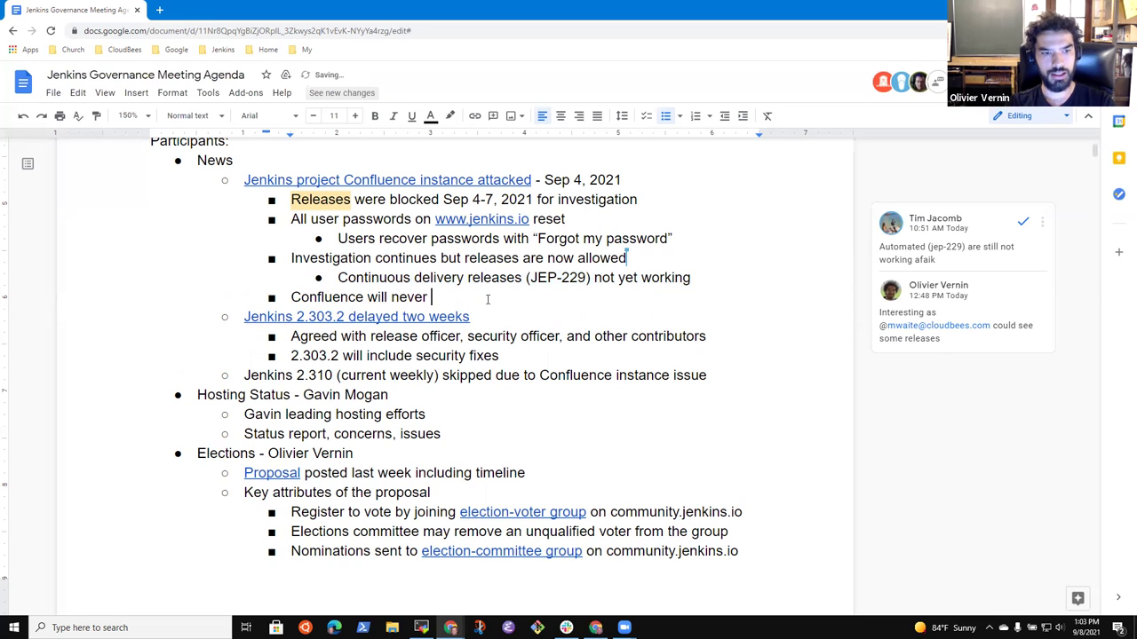
{"action": "type", "text": "come back"}
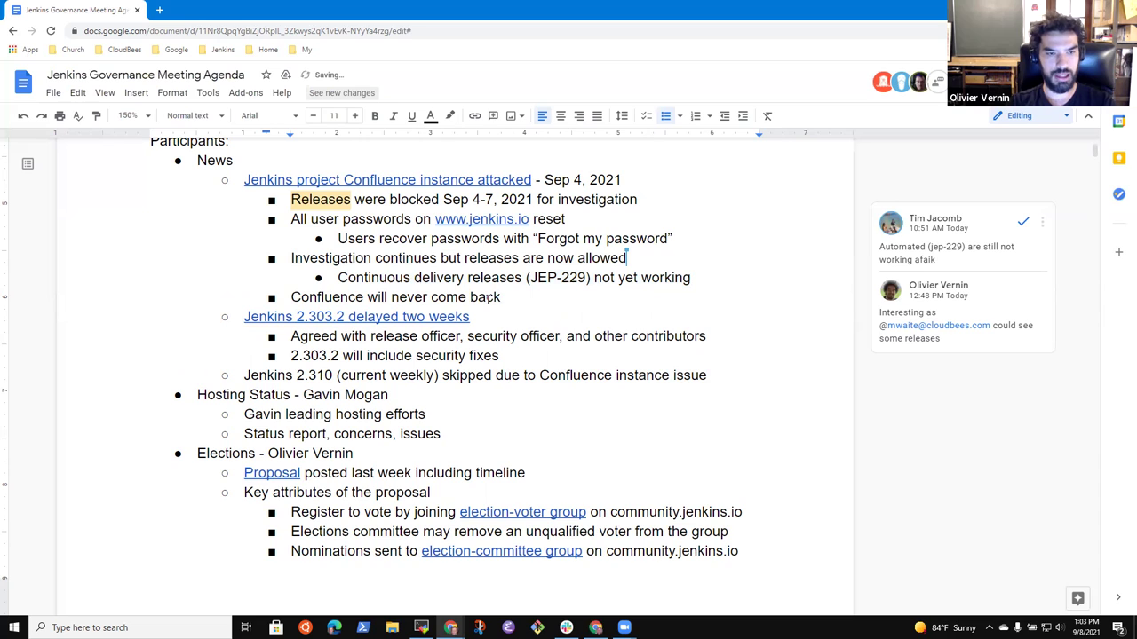
Add a sub-bullet under "Confluence will never come back": the investigator's first name and "investigating options to retain the information without running a Confluence server".
{"action": "key", "text": "Return"}
{"action": "key", "text": "Tab"}
{"action": "type", "text": "Will"}
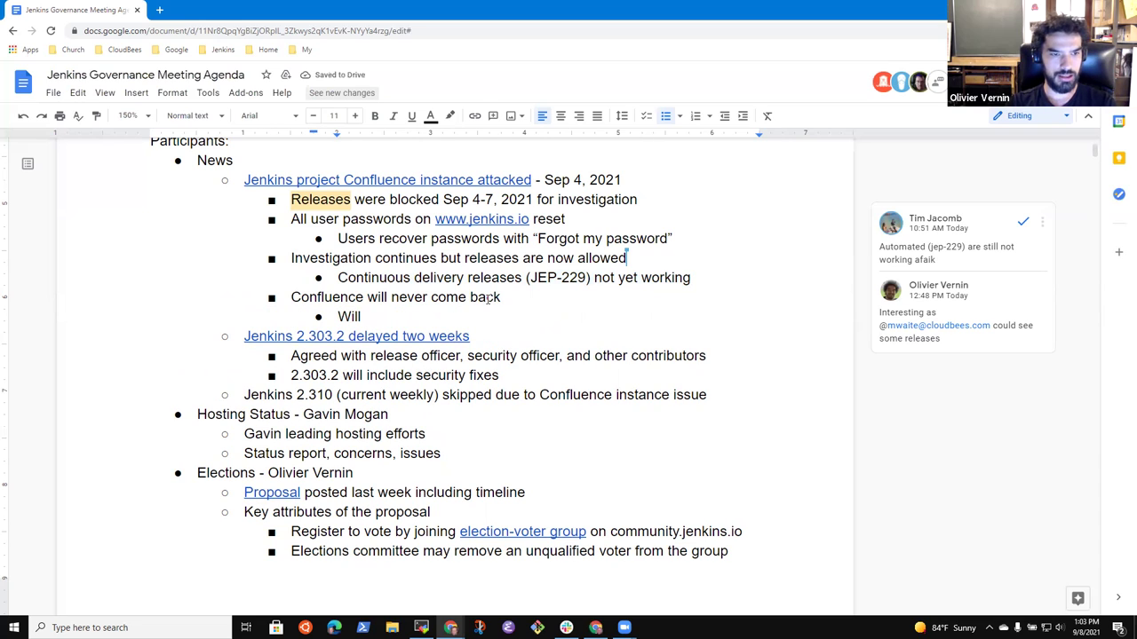
{"action": "key", "text": "BackSpace"}
{"action": "key", "text": "BackSpace"}
{"action": "key", "text": "BackSpace"}
{"action": "key", "text": "BackSpace"}
{"action": "key", "text": "BackSpace"}
{"action": "type", "text": "Olivier"}
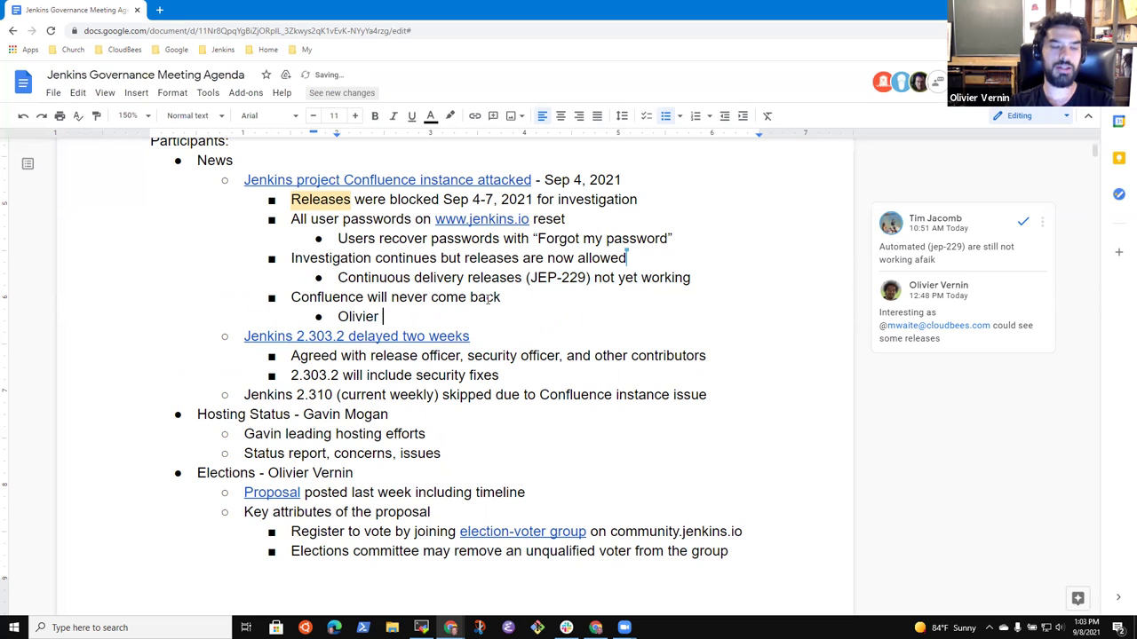
{"action": "type", "text": " investigating"}
{"action": "key", "text": "BackSpace"}
{"action": "key", "text": "BackSpace"}
{"action": "key", "text": "BackSpace"}
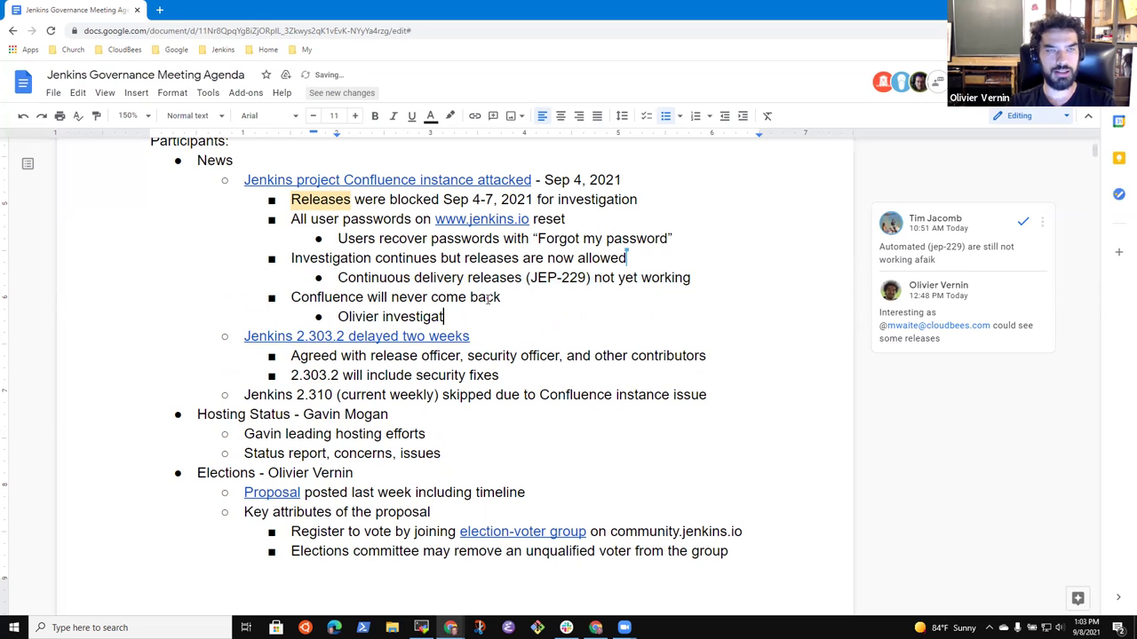
{"action": "type", "text": "ing options to re"}
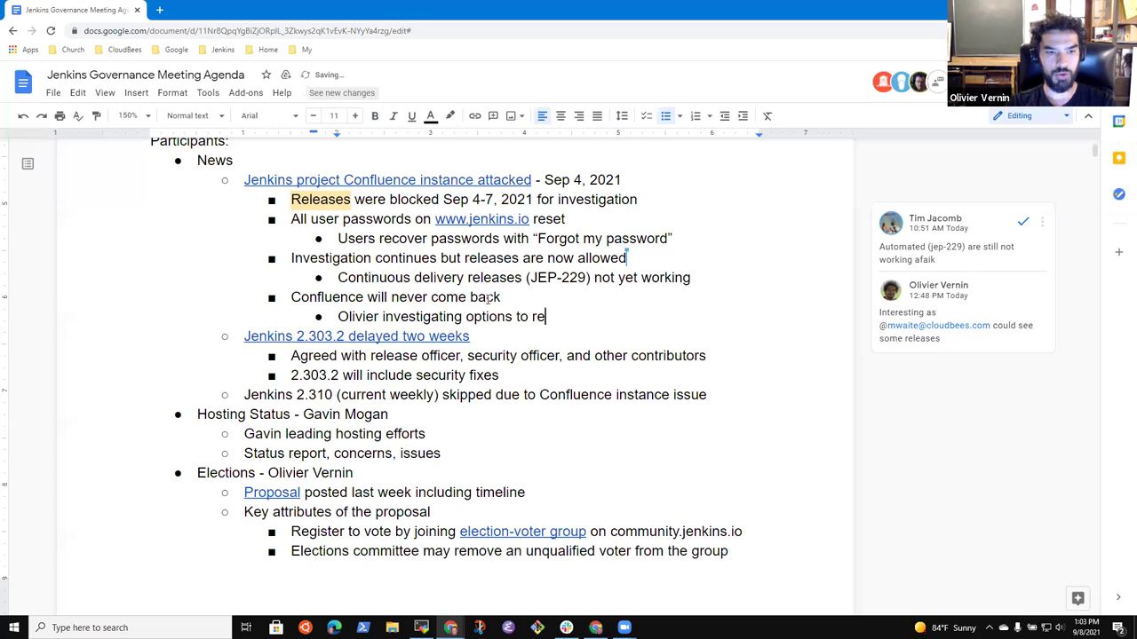
{"action": "type", "text": "tain the information"}
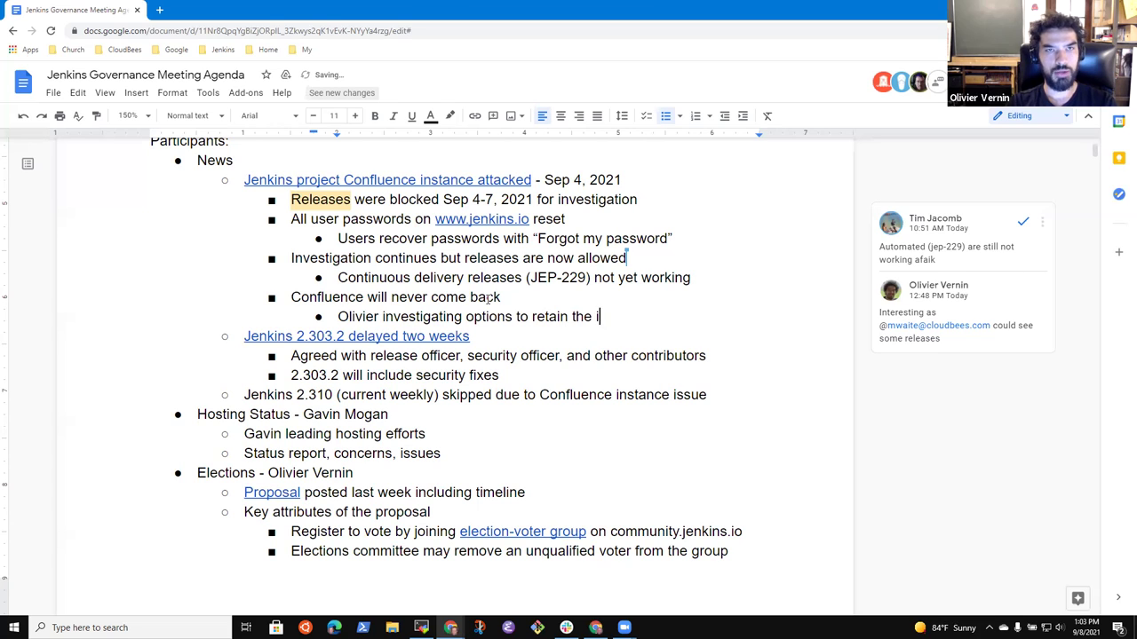
{"action": "key", "text": "ctrl+BackSpace"}
{"action": "type", "text": "inform"}
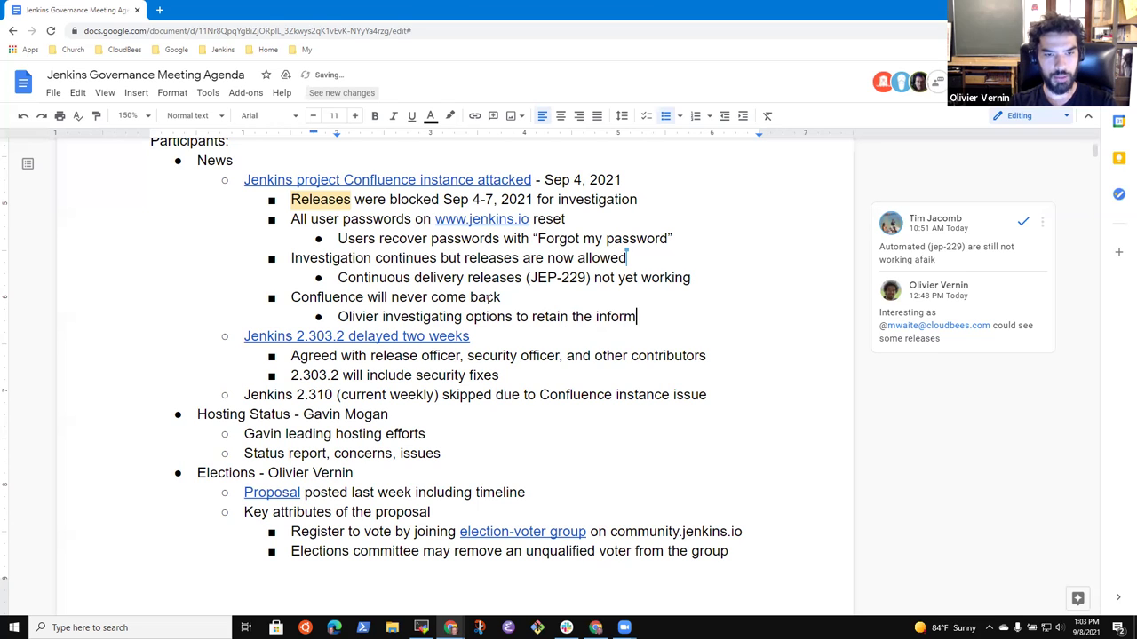
{"action": "type", "text": "ation without "}
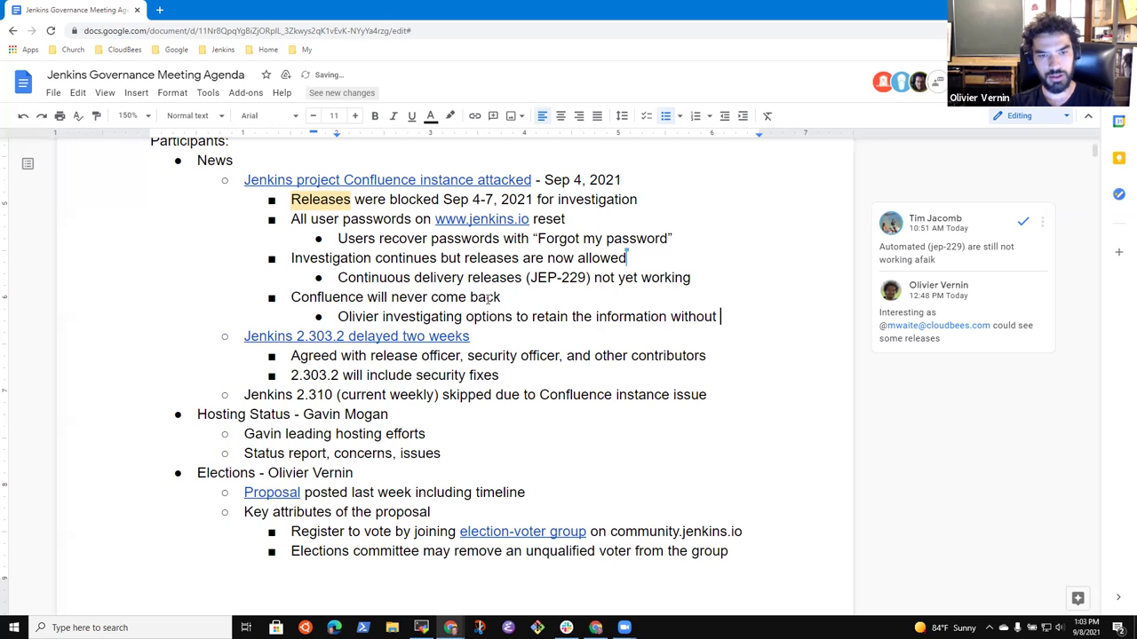
{"action": "type", "text": "runn"}
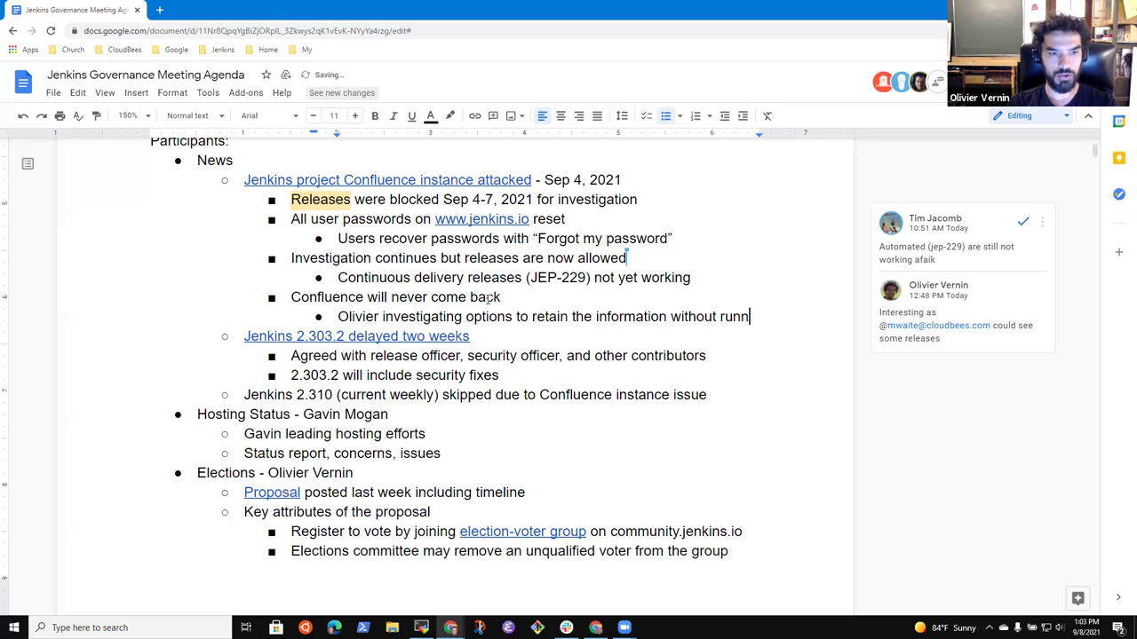
{"action": "type", "text": "ing a Confluence"}
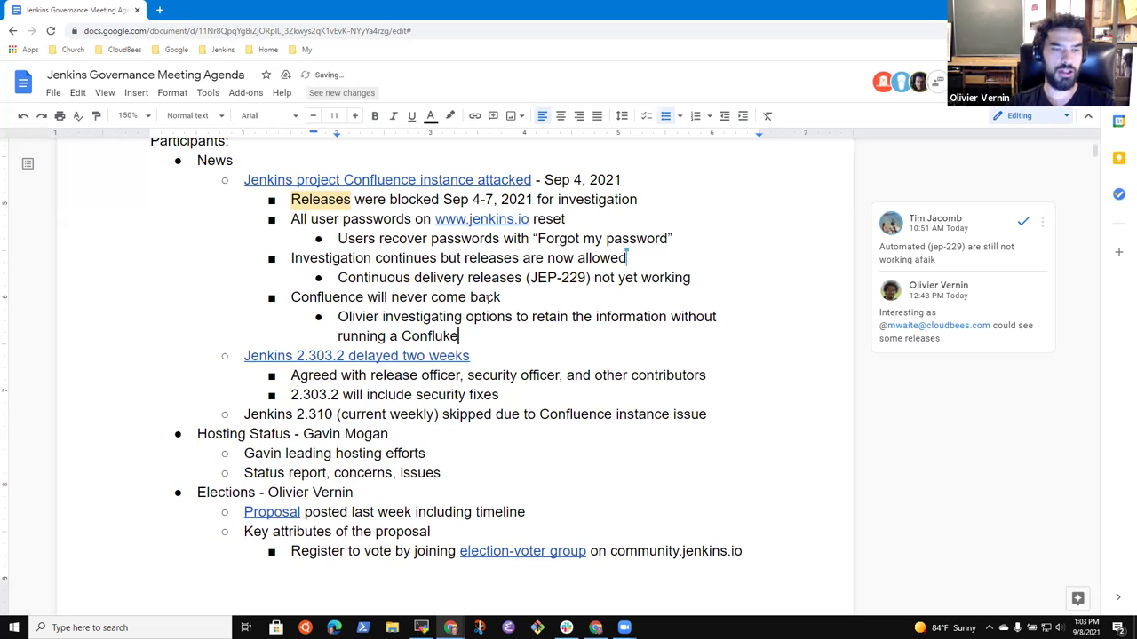
{"action": "key", "text": "ctrl+BackSpace"}
{"action": "type", "text": "Conflu"}
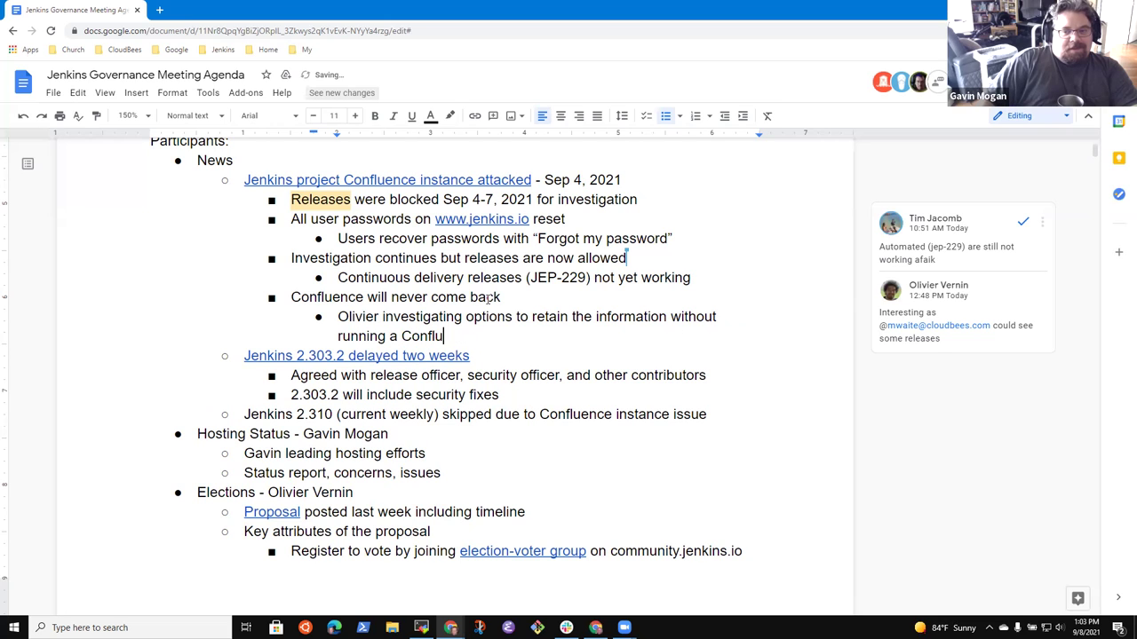
{"action": "type", "text": "ence server"}
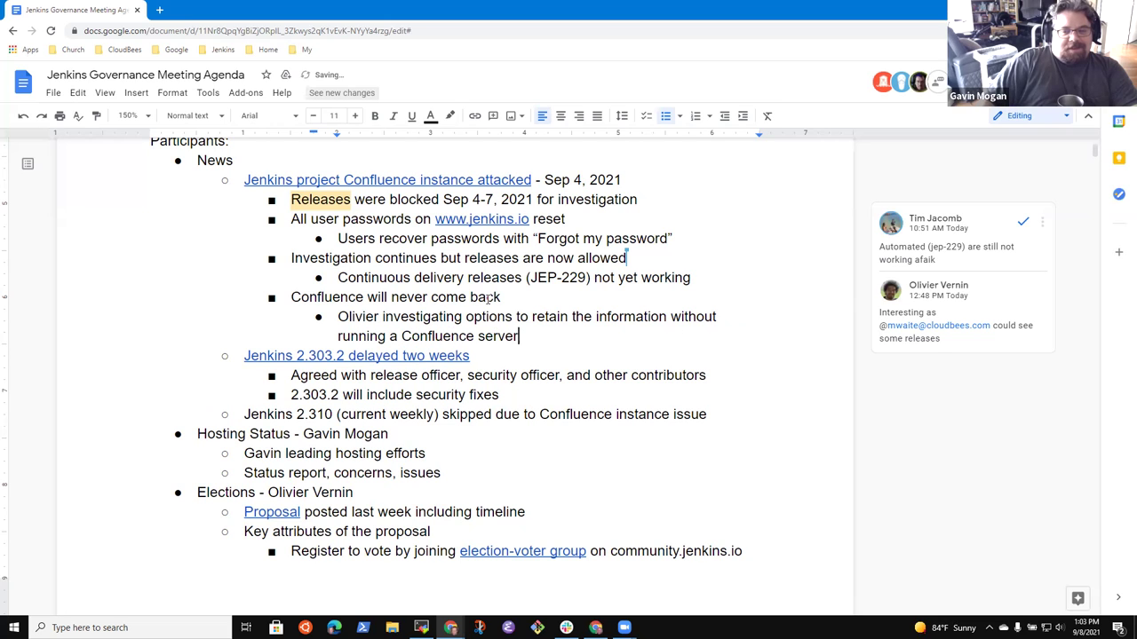
Add the bullet "Some migration has started" after the Confluence information-retention item, at the same level.
{"action": "key", "text": "Return"}
{"action": "type", "text": "Mi"}
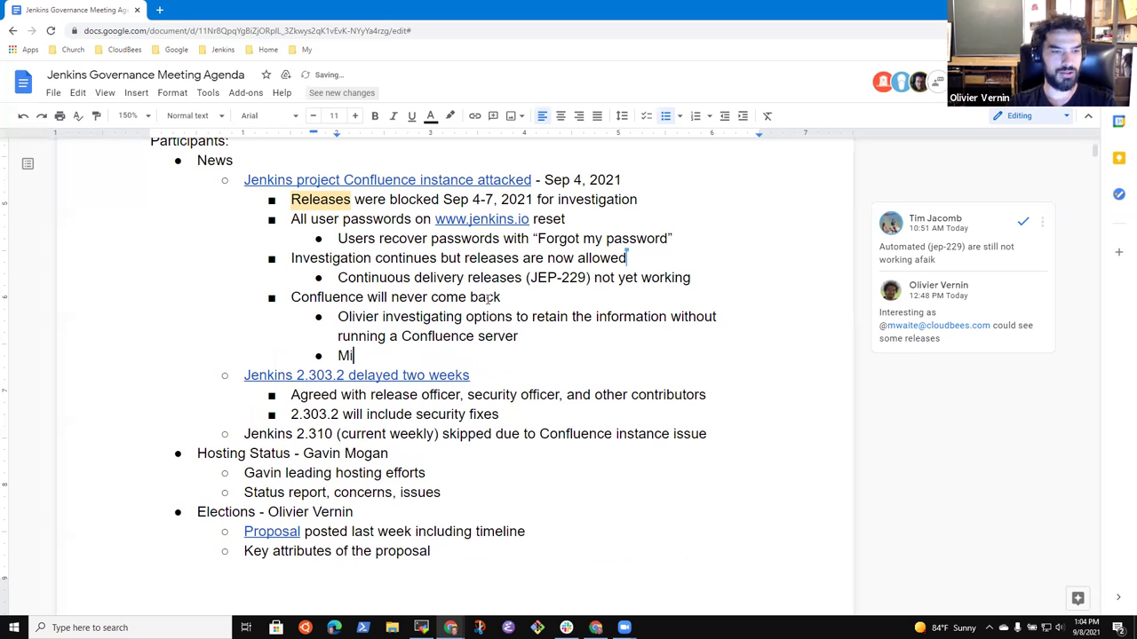
{"action": "type", "text": "gration"}
{"action": "key", "text": "BackSpace"}
{"action": "key", "text": "BackSpace"}
{"action": "key", "text": "BackSpace"}
{"action": "key", "text": "BackSpace"}
{"action": "key", "text": "BackSpace"}
{"action": "key", "text": "BackSpace"}
{"action": "key", "text": "BackSpace"}
{"action": "key", "text": "BackSpace"}
{"action": "key", "text": "BackSpace"}
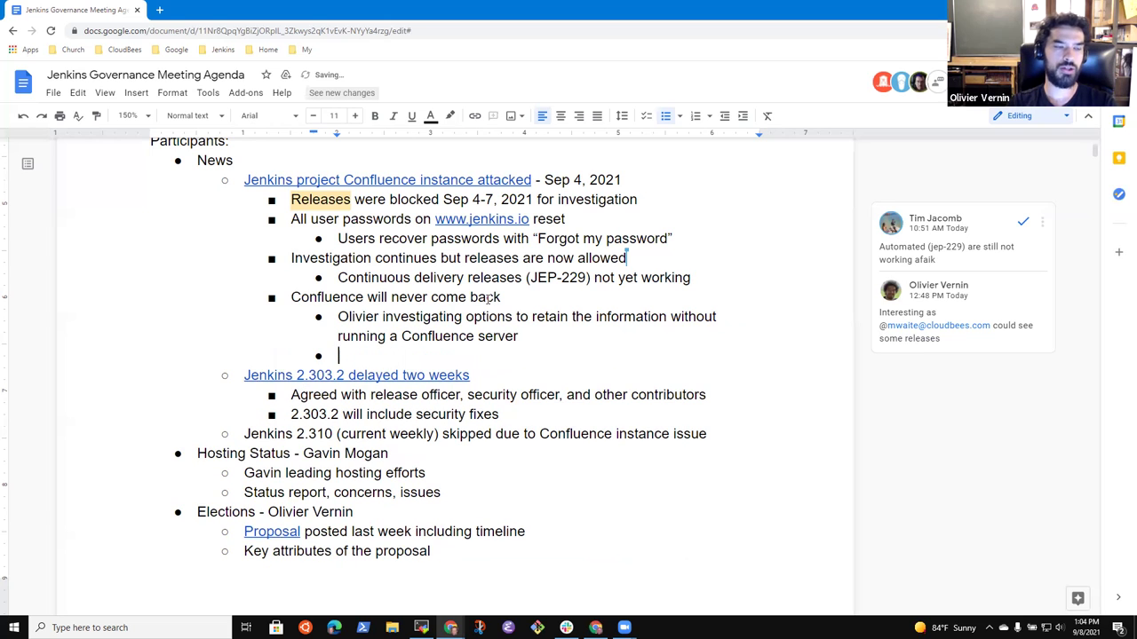
{"action": "type", "text": "Some migration "}
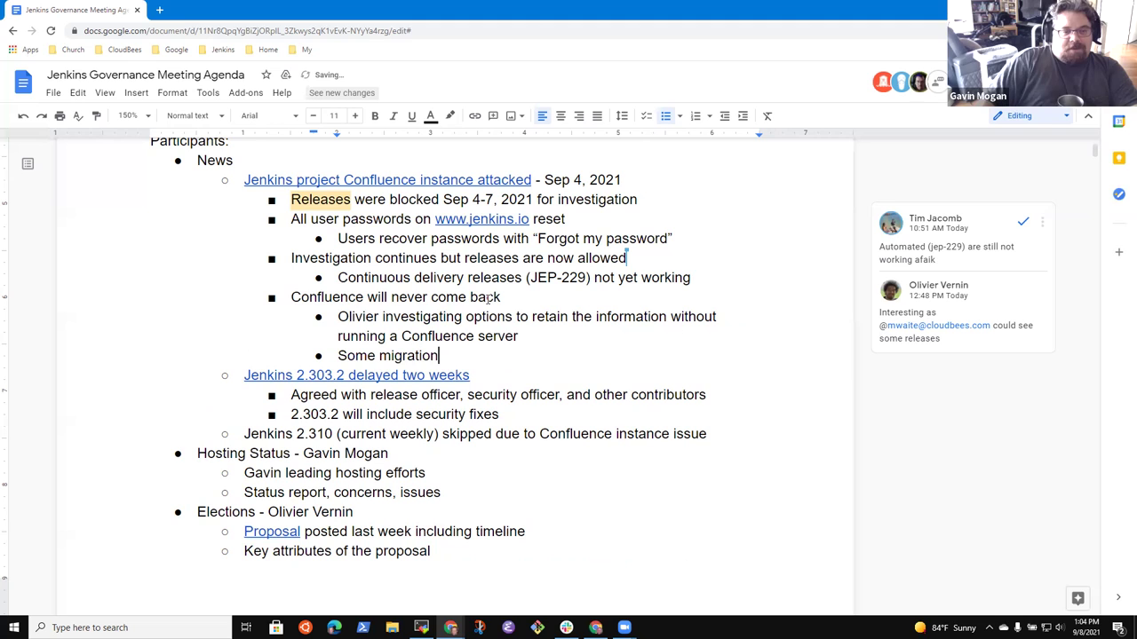
{"action": "type", "text": "has sta"}
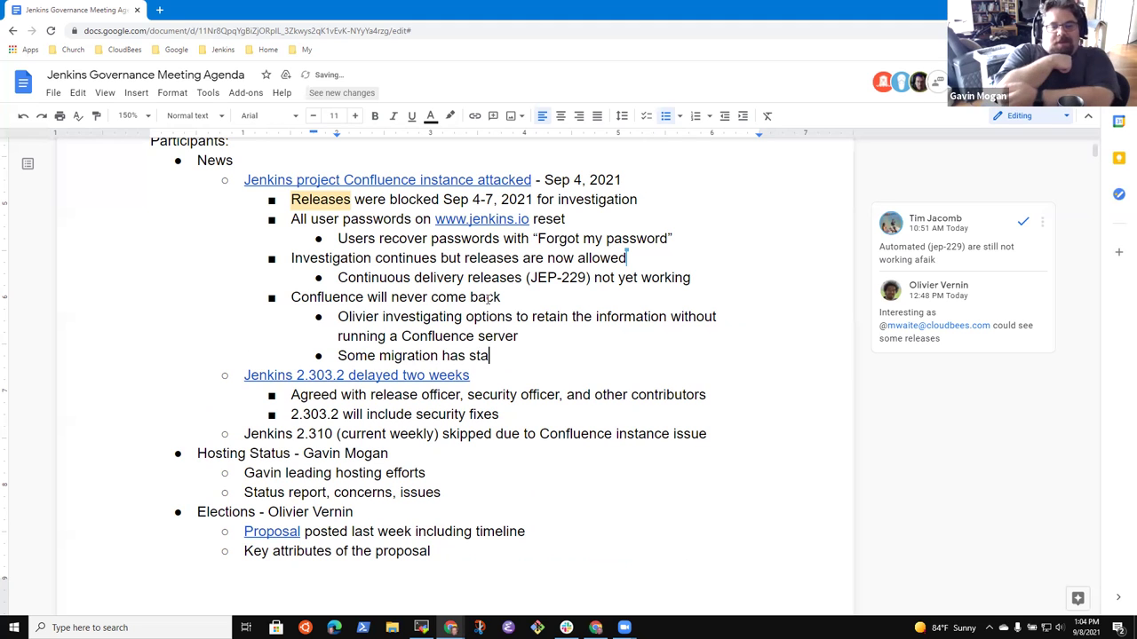
{"action": "type", "text": "rted"}
Add a same-level bullet with the proposer's first name and "proposed to start on an isolated VM, have it processed by the wiki-exporter".
{"action": "key", "text": "Return"}
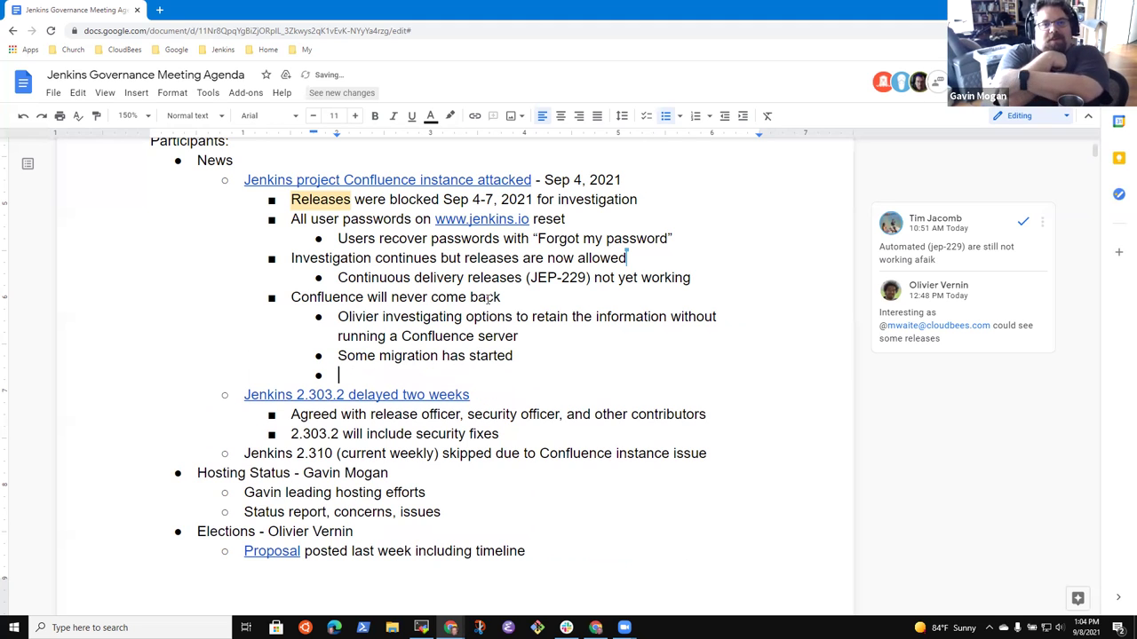
{"action": "type", "text": "Gavin"}
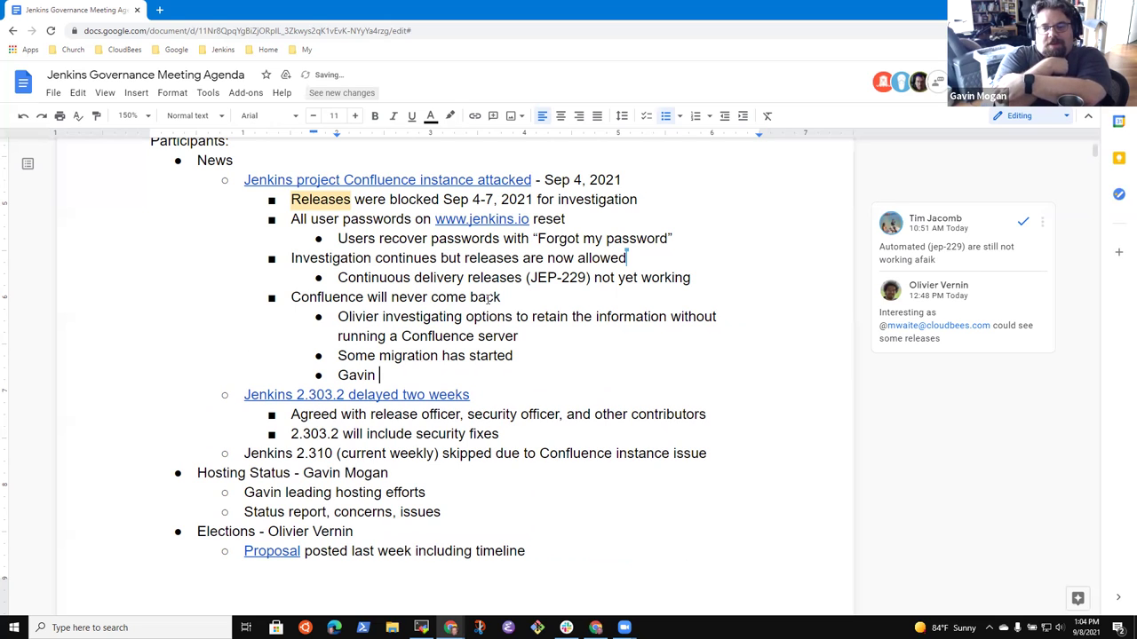
{"action": "type", "text": " proposed to s"}
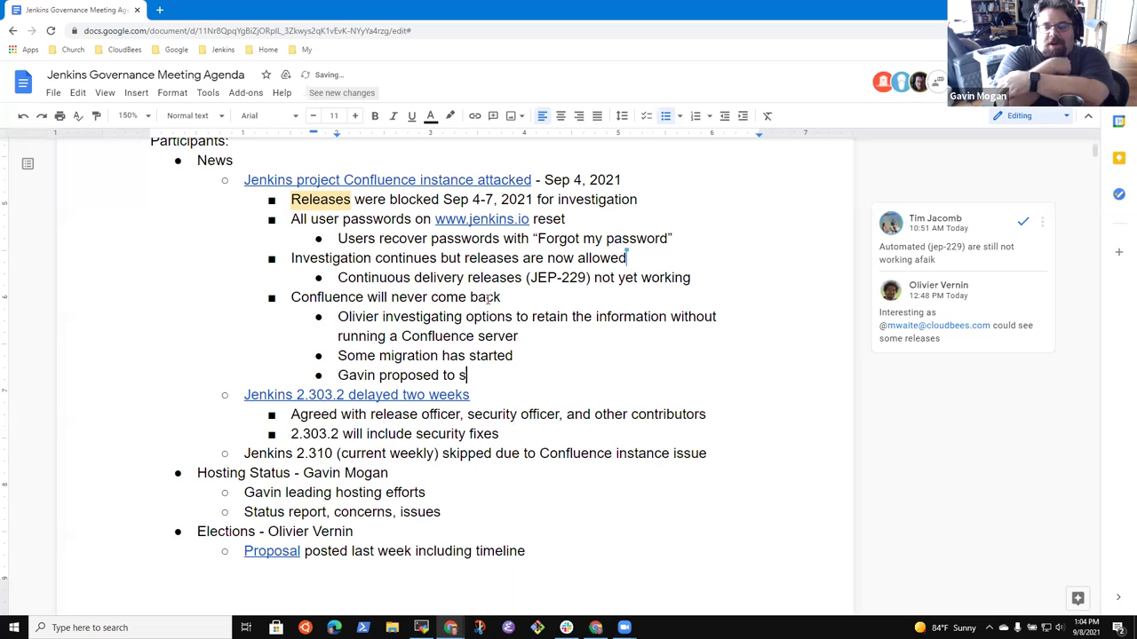
{"action": "type", "text": "p"}
{"action": "key", "text": "BackSpace"}
{"action": "key", "text": "BackSpace"}
{"action": "type", "text": "sta"}
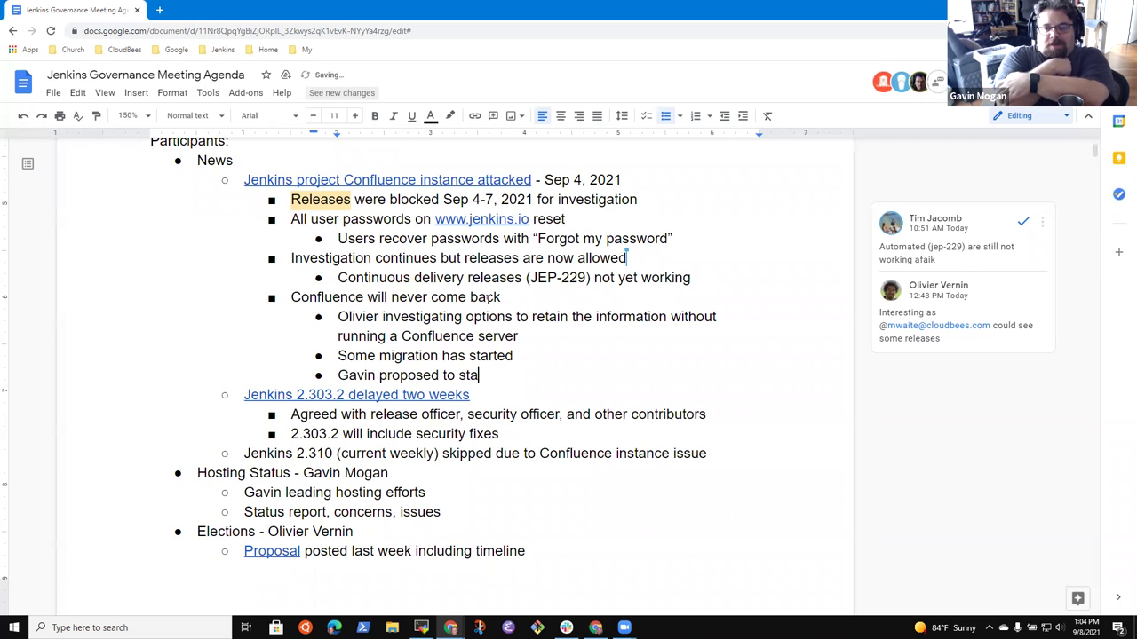
{"action": "type", "text": "rt on an iso"}
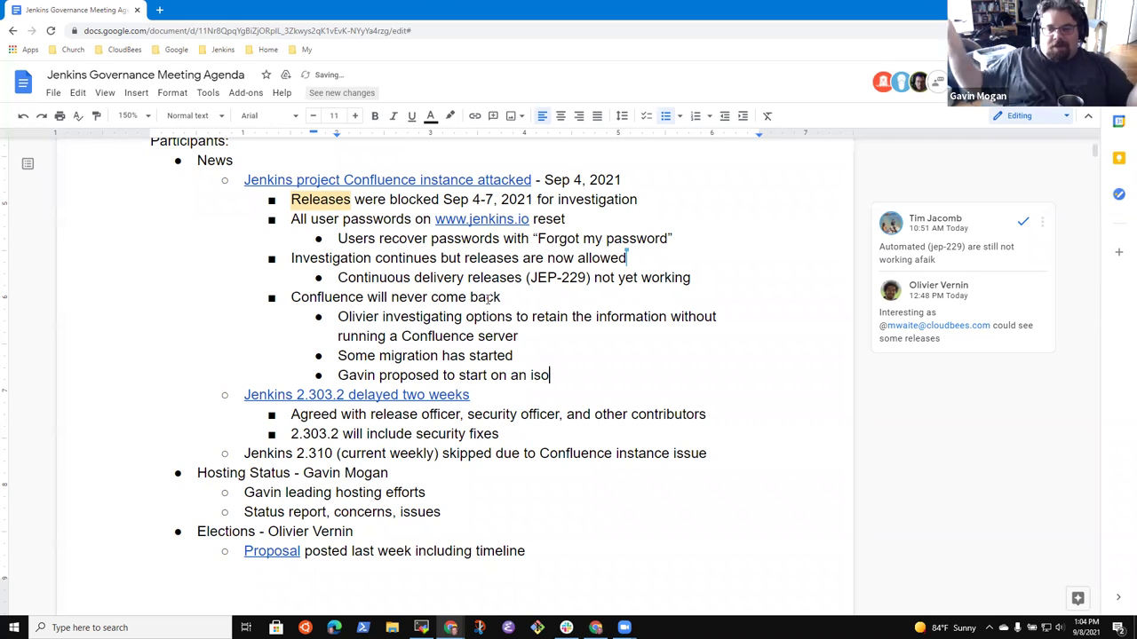
{"action": "type", "text": "lated VM, "}
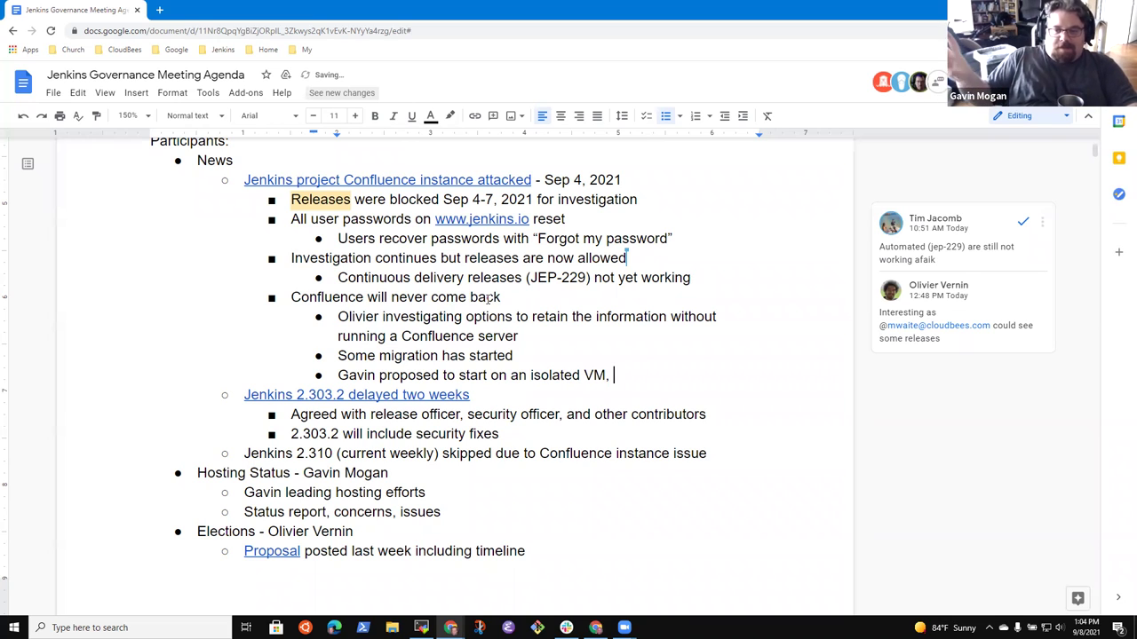
{"action": "type", "text": "have it "}
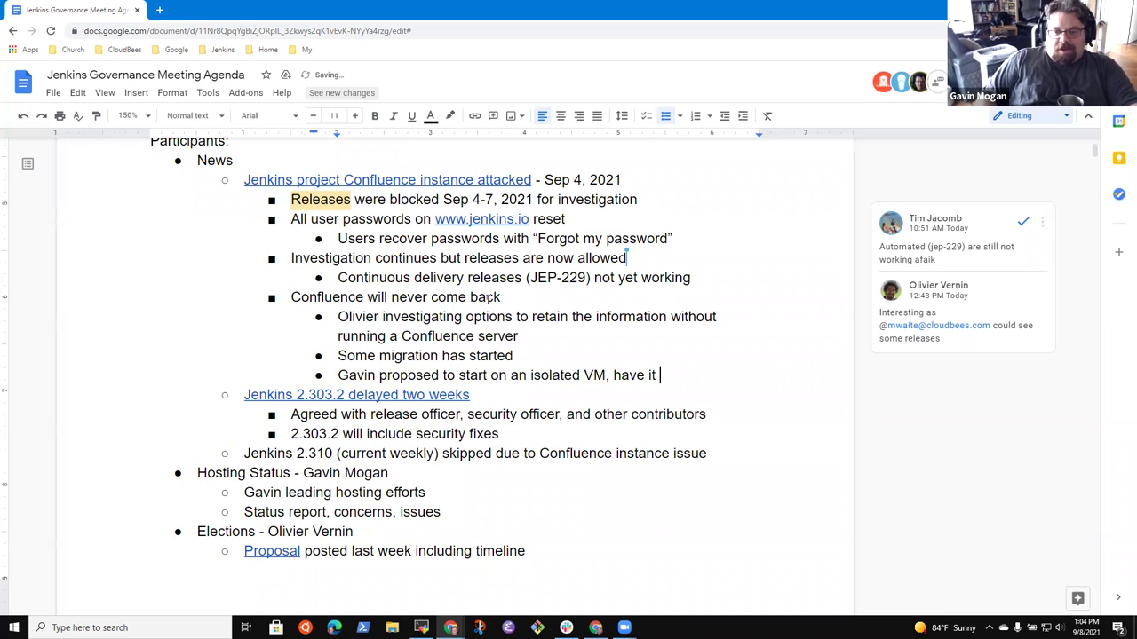
{"action": "type", "text": "processed "}
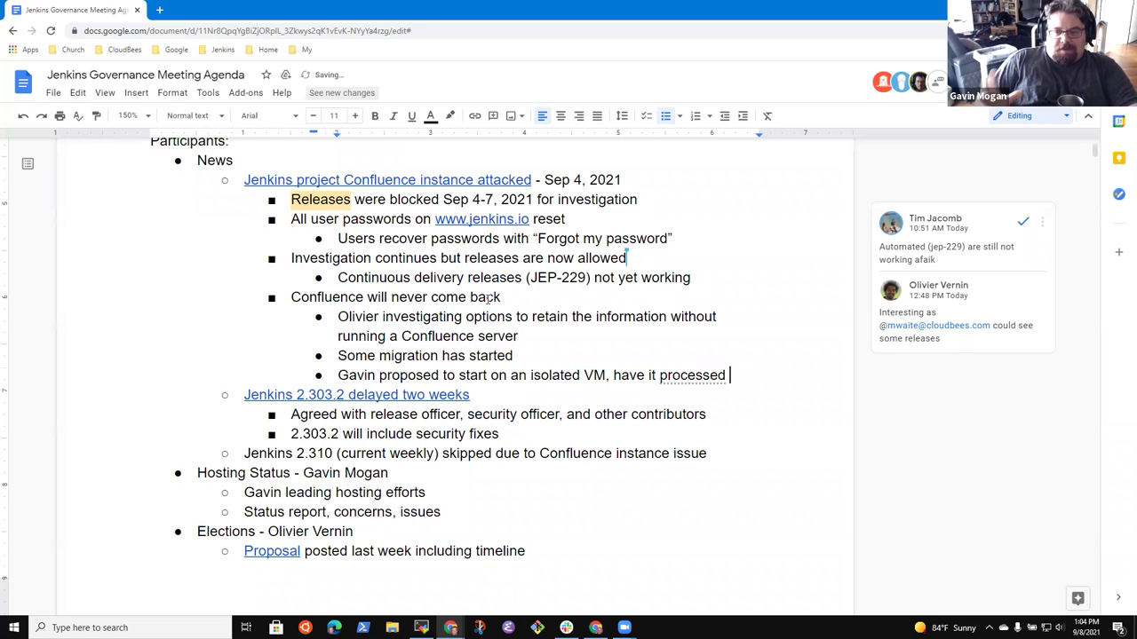
{"action": "type", "text": "by the "}
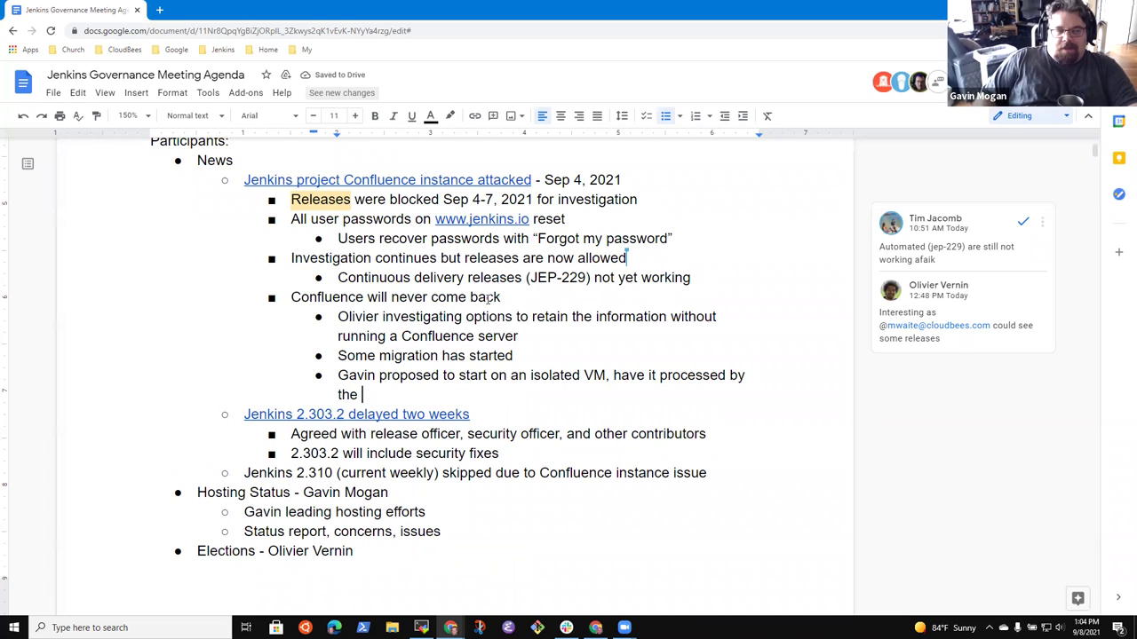
{"action": "type", "text": "wiki-export"}
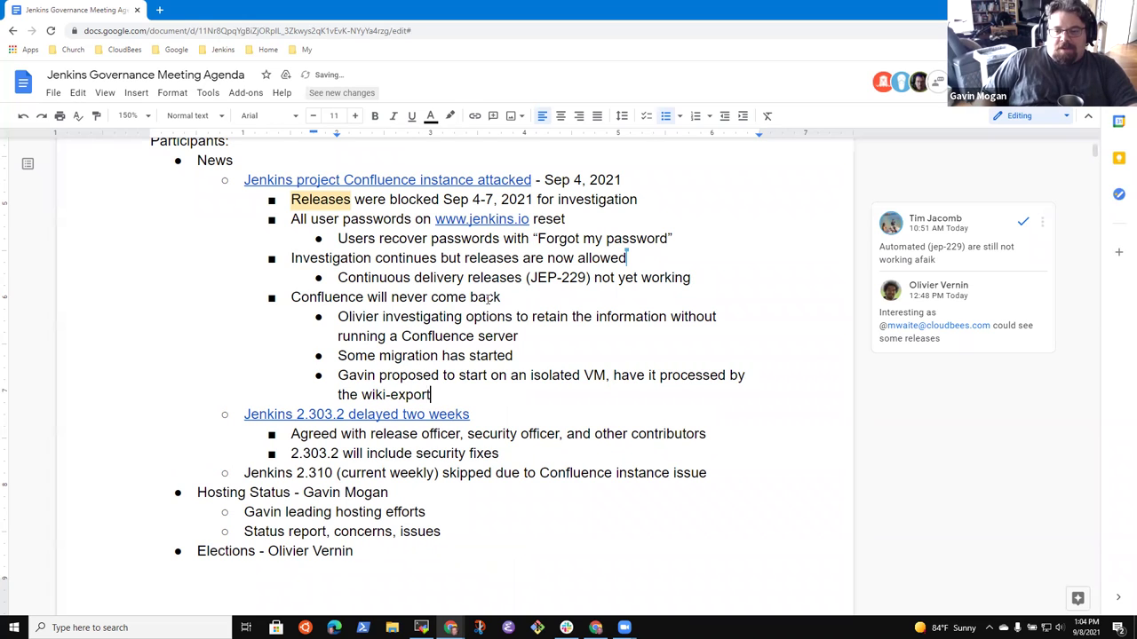
{"action": "type", "text": "er "}
Complete the isolated VM proposal bullet with ", then save it as an ADOC site in GitHub".
{"action": "type", "text": "the"}
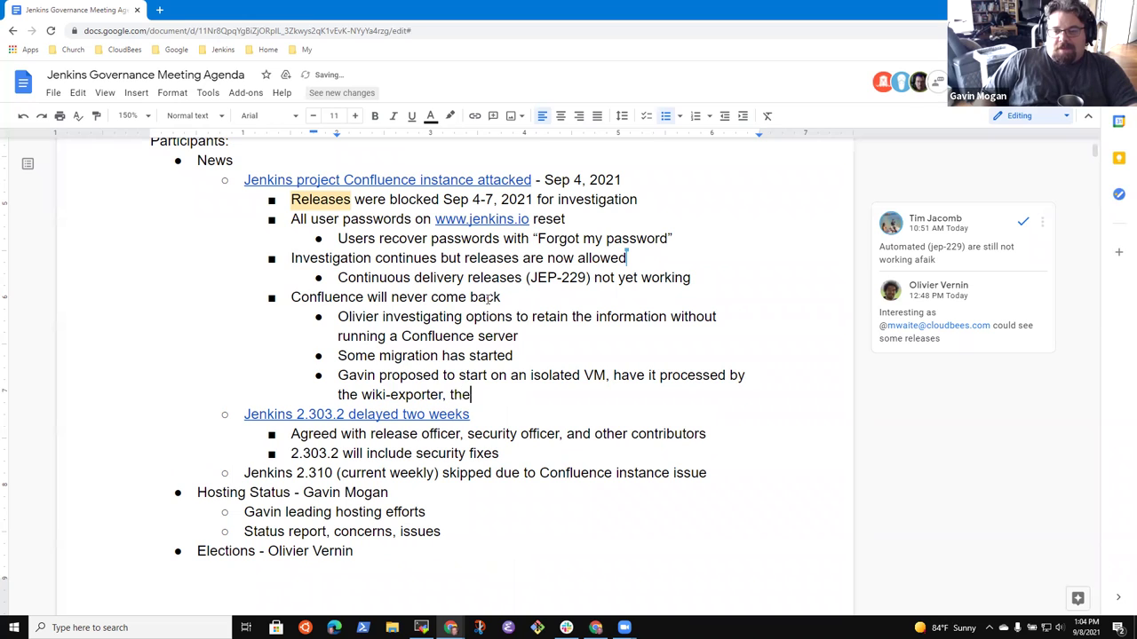
{"action": "type", "text": "n save it as a "}
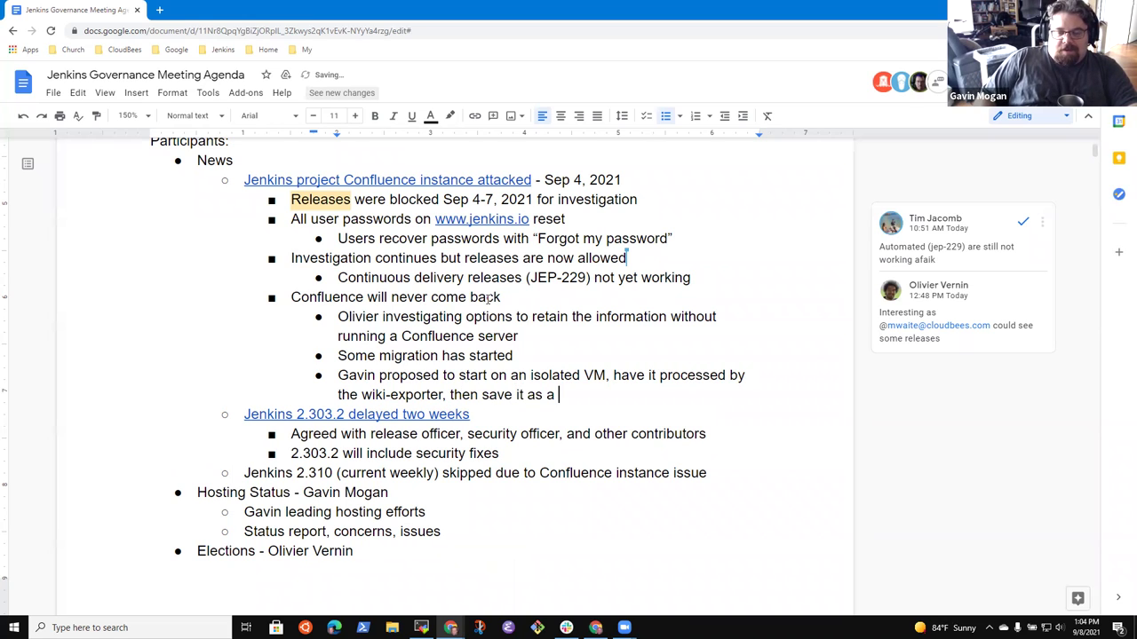
{"action": "type", "text": "n "}
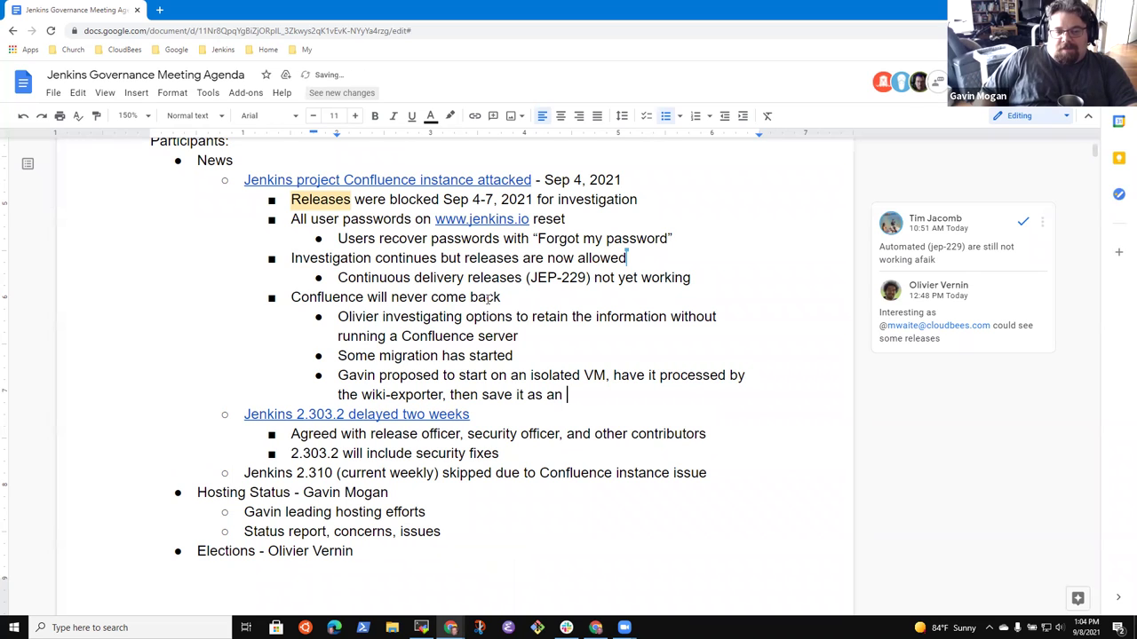
{"action": "type", "text": "ADOC site"}
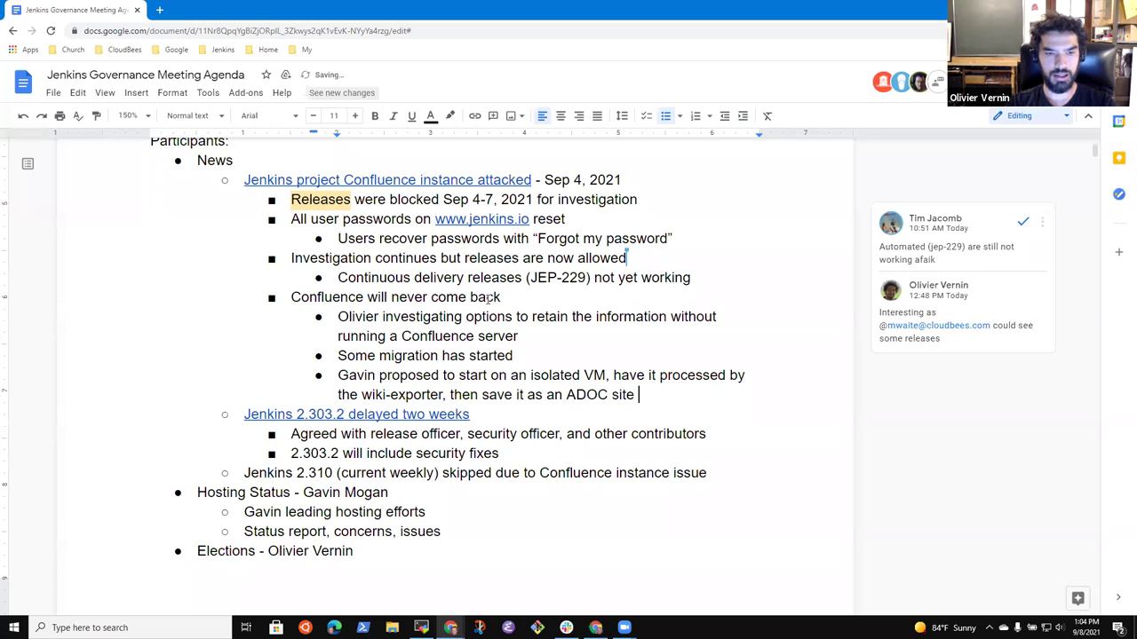
{"action": "type", "text": " in GitHub"}
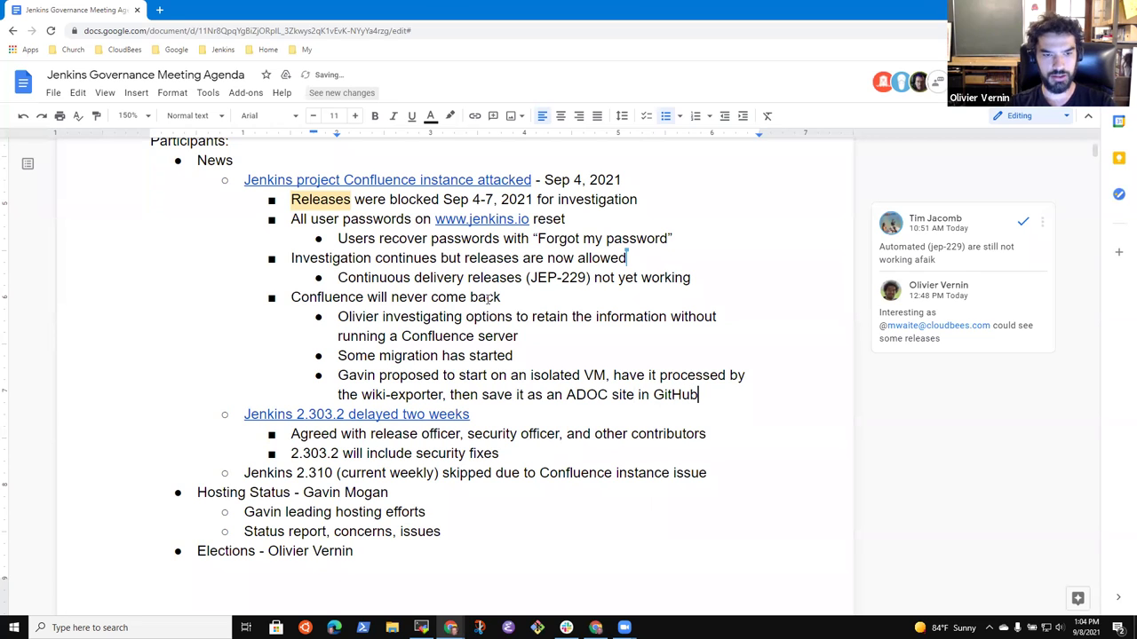
Insert the sub-bullet "Backup of the pages is available" one level beneath the item about retaining information without a Confluence server.
{"action": "key", "text": "Up"}
{"action": "key", "text": "Up"}
{"action": "key", "text": "Up"}
{"action": "key", "text": "Return"}
{"action": "key", "text": "Tab"}
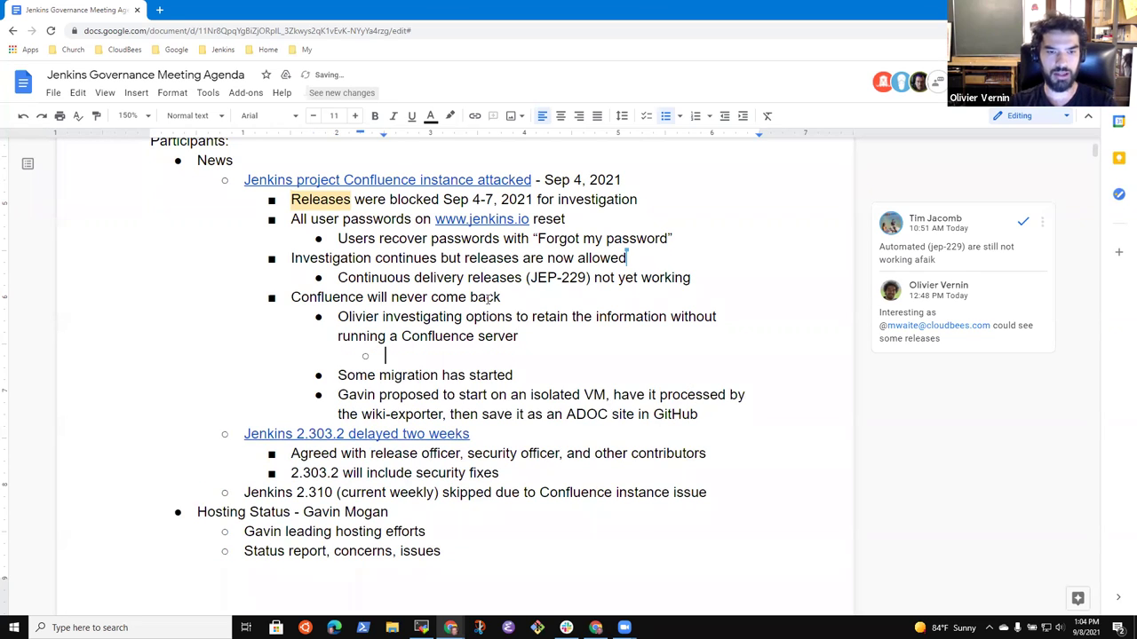
{"action": "type", "text": "Backup of the "}
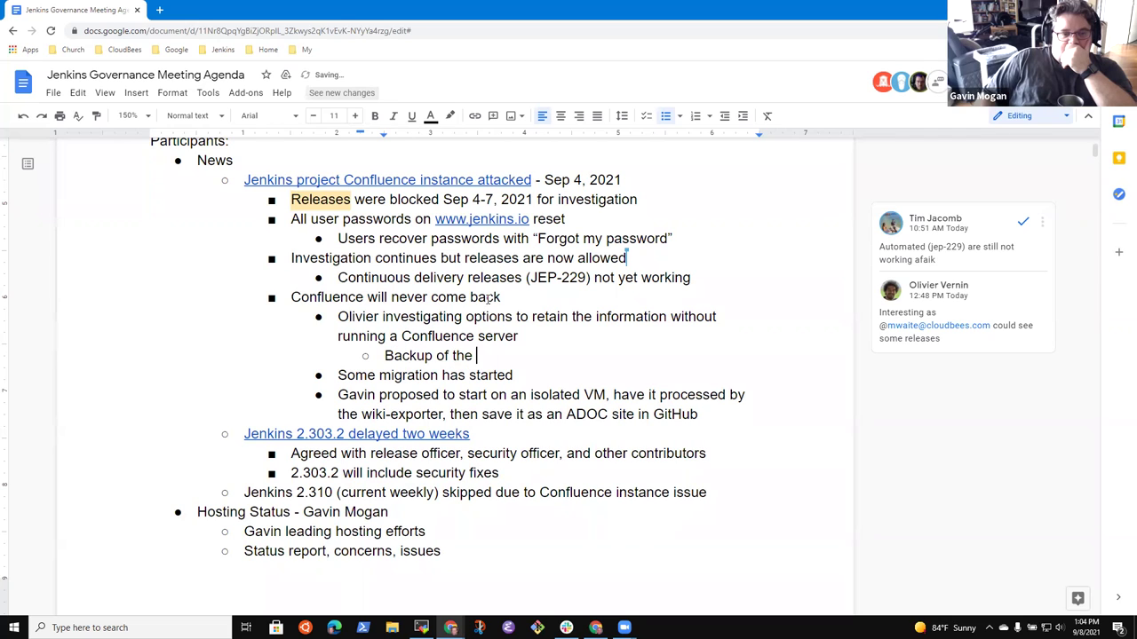
{"action": "type", "text": "pages is a"}
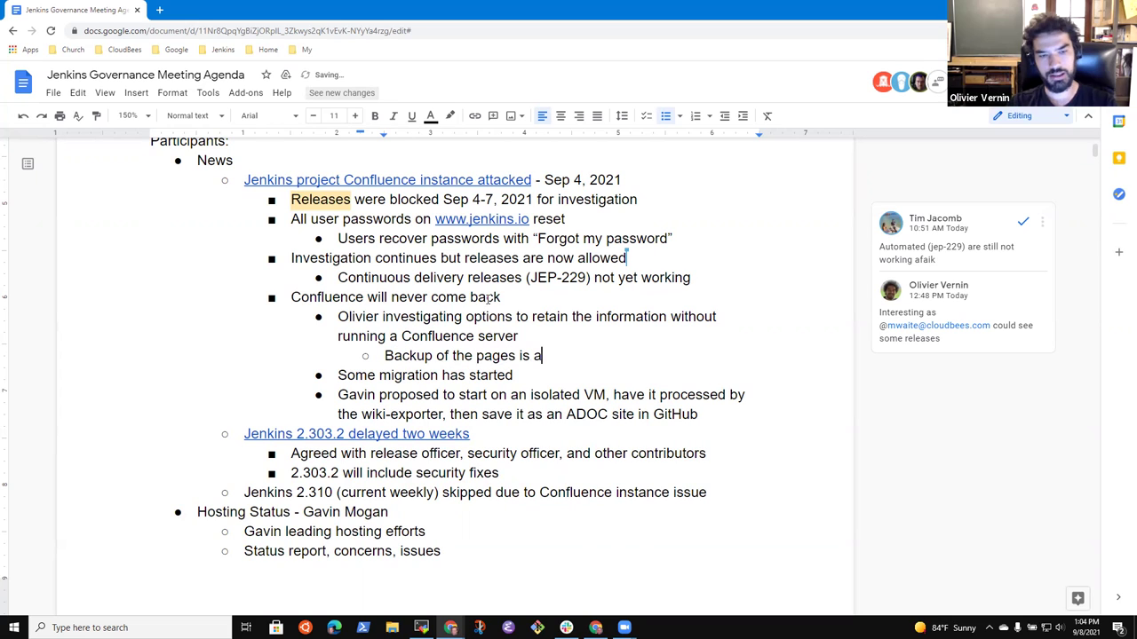
{"action": "type", "text": "vialble"}
{"action": "key", "text": "ctrl+BackSpace"}
{"action": "type", "text": "avail"}
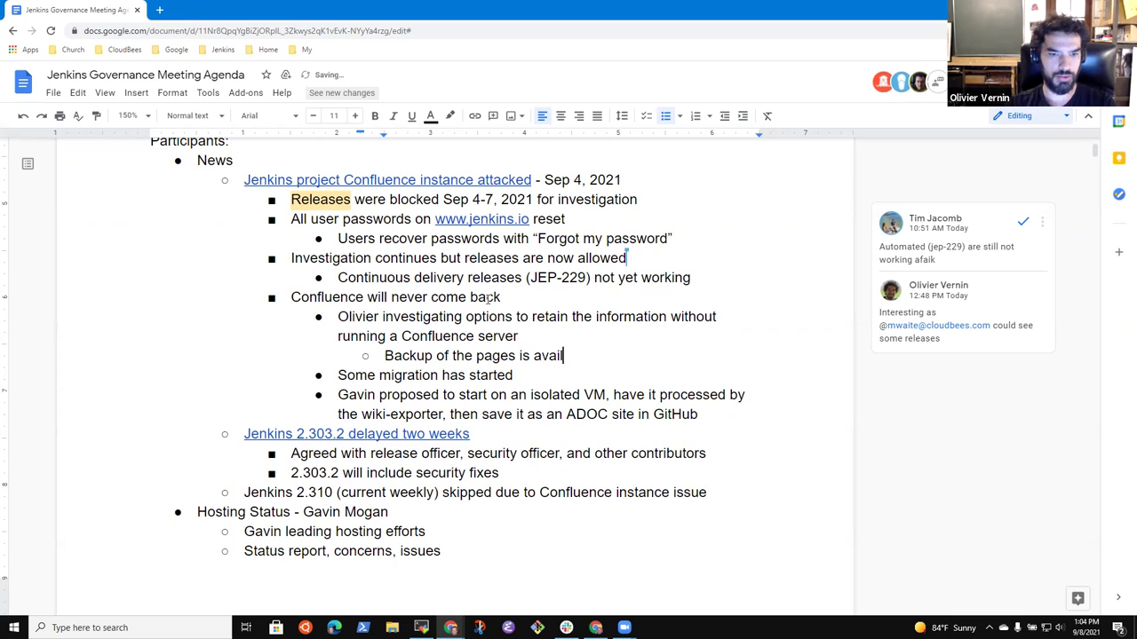
{"action": "type", "text": "able"}
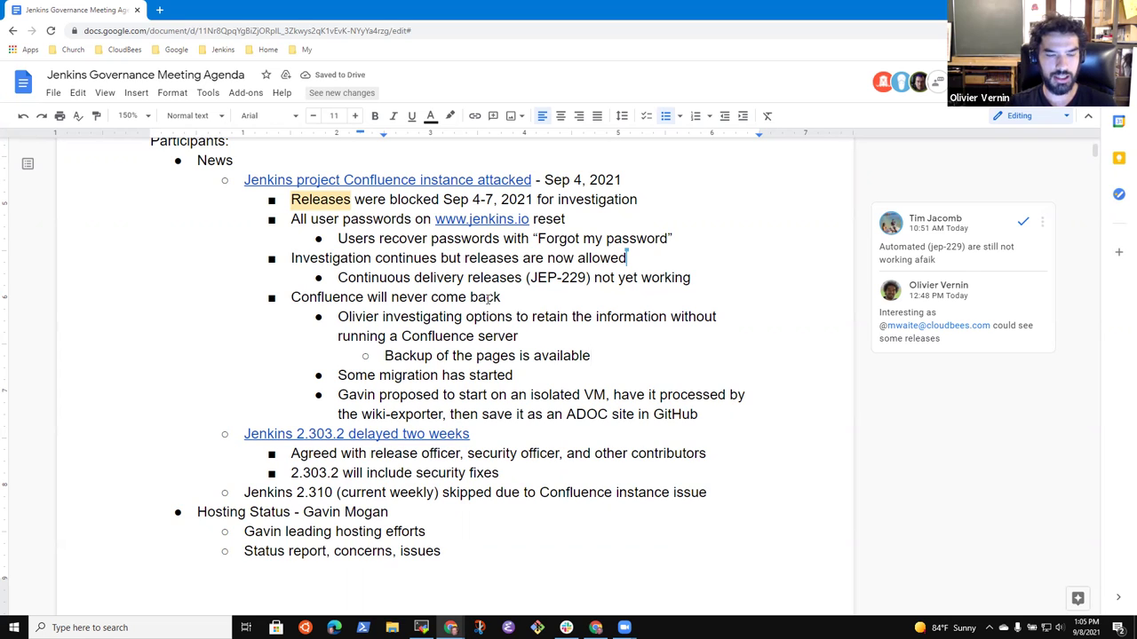
Add the sub-bullet "Tried exporting to HTML files, have them on a machine" one level beneath "Some migration has started".
{"action": "key", "text": "Return"}
{"action": "key", "text": "Tab"}
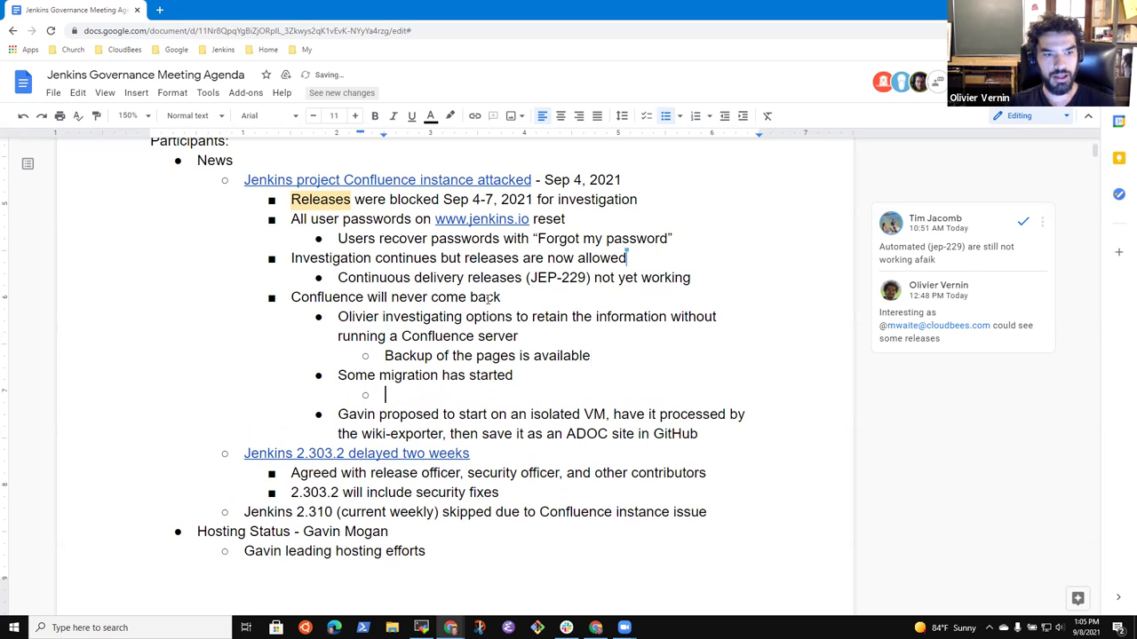
{"action": "type", "text": "Tried "}
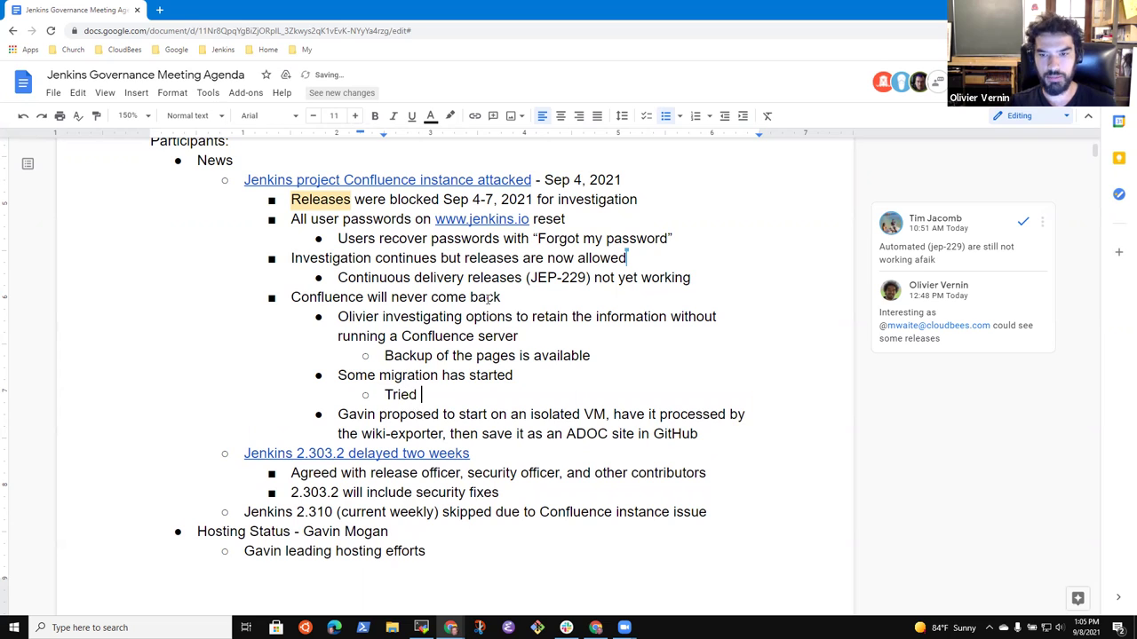
{"action": "type", "text": "exporting to "}
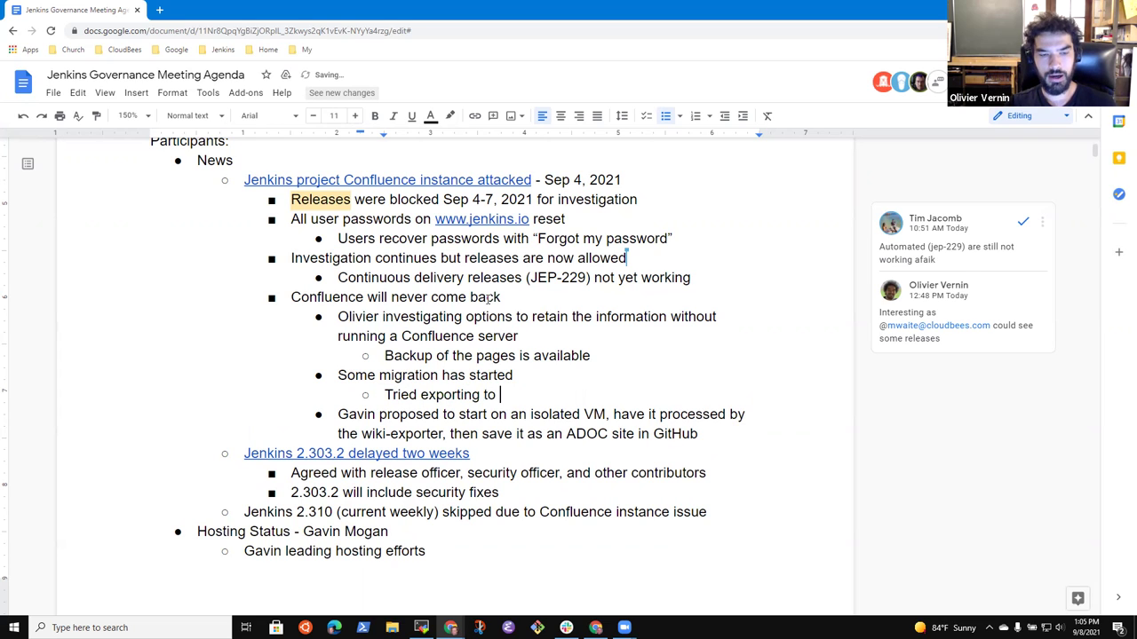
{"action": "type", "text": "HTM fi"}
{"action": "key", "text": "BackSpace"}
{"action": "key", "text": "BackSpace"}
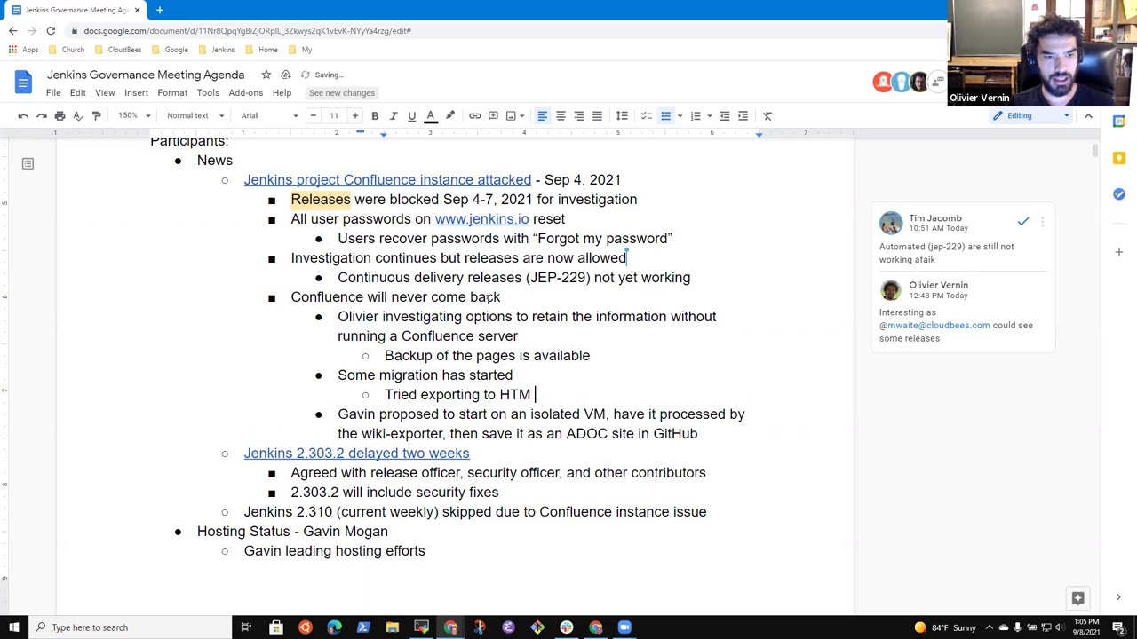
{"action": "type", "text": "L files,"}
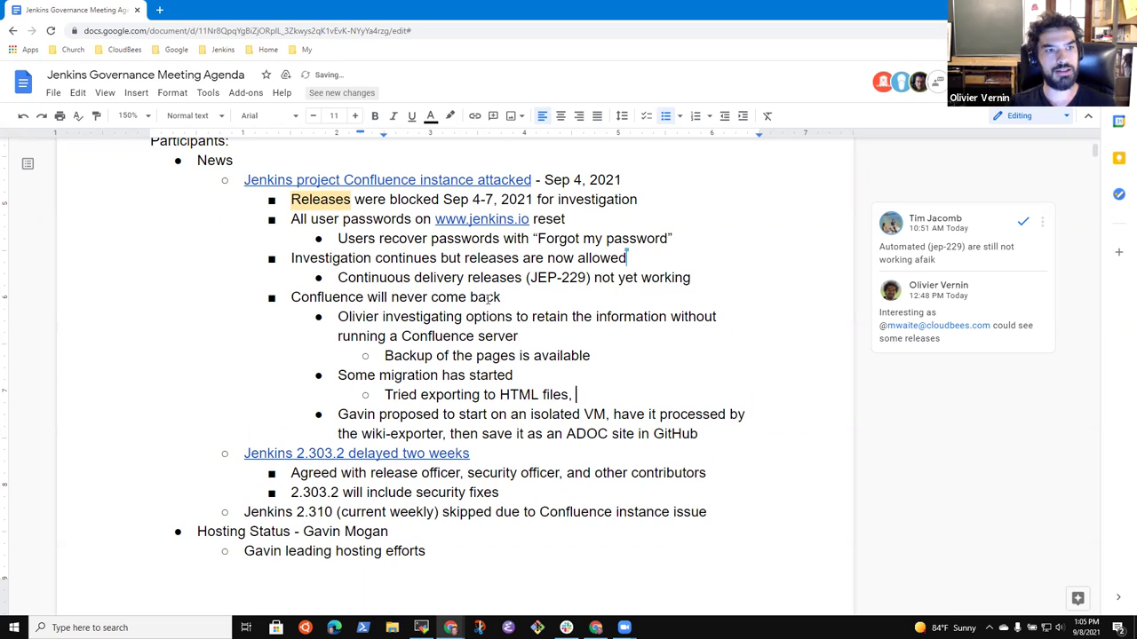
{"action": "type", "text": " have them on a mach"}
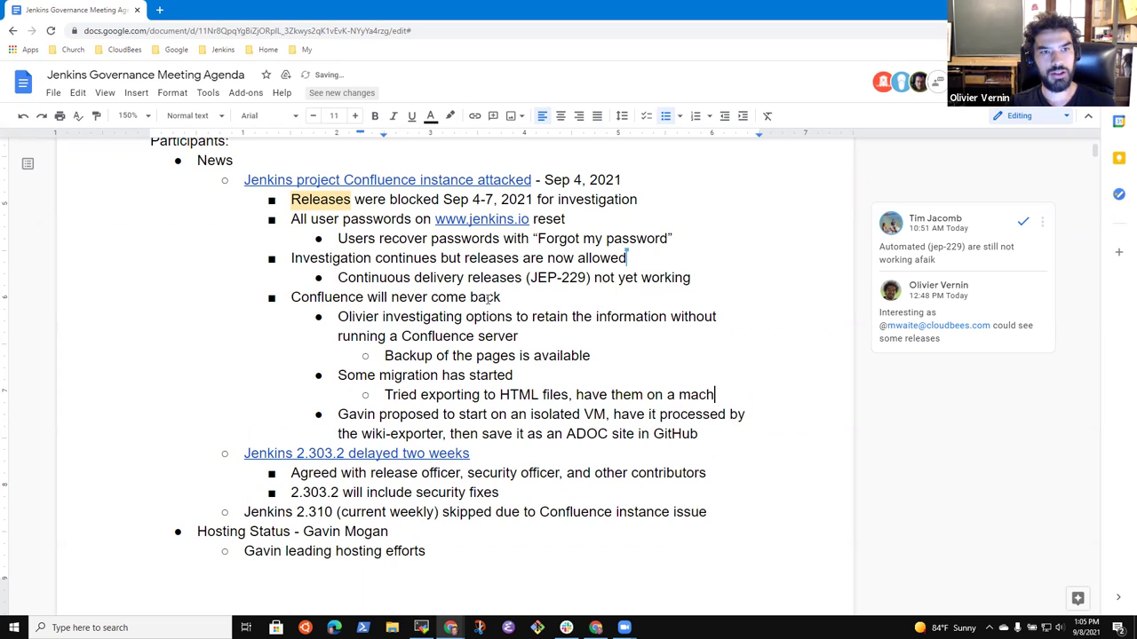
{"action": "type", "text": "ine"}
Add the sub-bullet "Rendering is not as nice as Confluence" after the HTML export note, at the same level.
{"action": "key", "text": "Return"}
{"action": "type", "text": "R"}
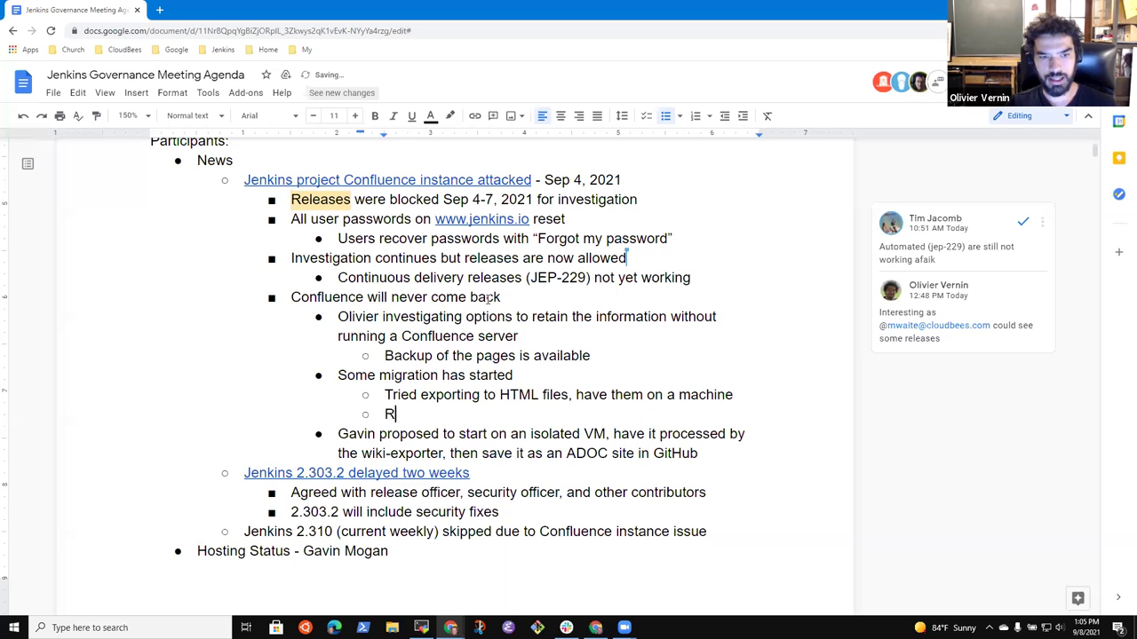
{"action": "type", "text": "endering is "}
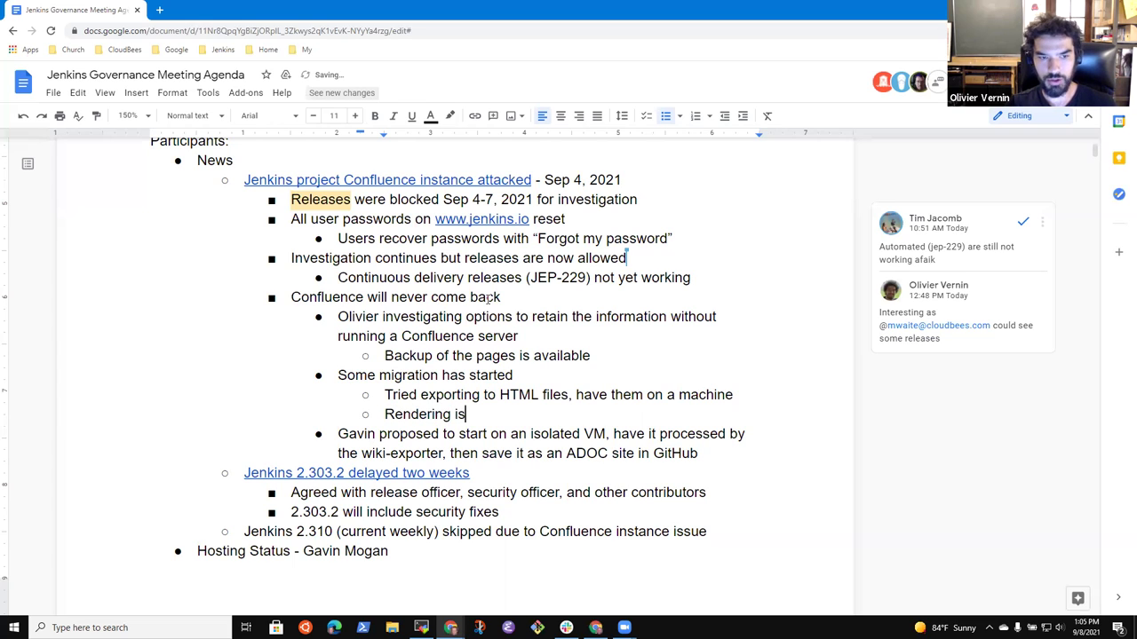
{"action": "type", "text": "not as ni"}
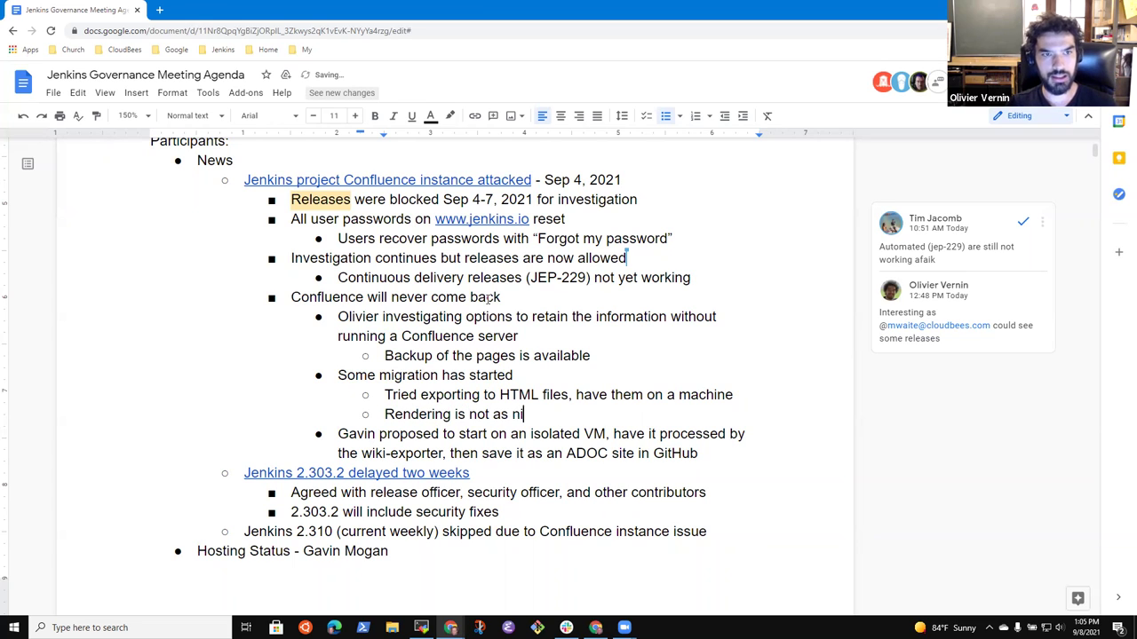
{"action": "type", "text": "ce as Confluence"}
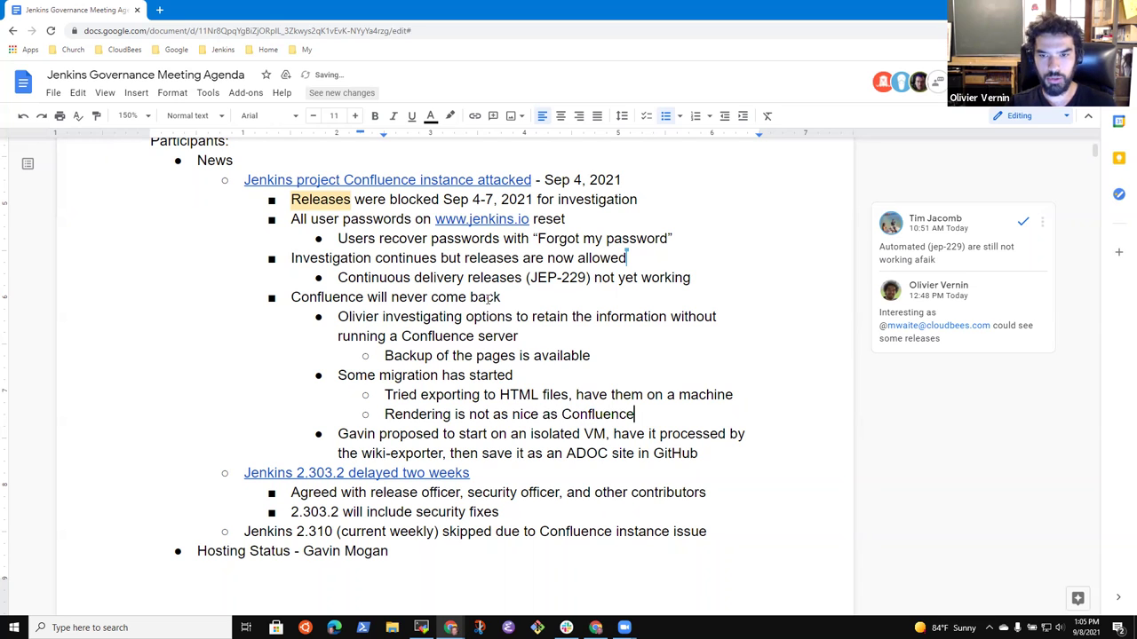
Add the same-level sub-bullet "URL's are not the same as wiki.jenkins.io (include number)" after the rendering note.
{"action": "key", "text": "Return"}
{"action": "type", "text": "URL"}
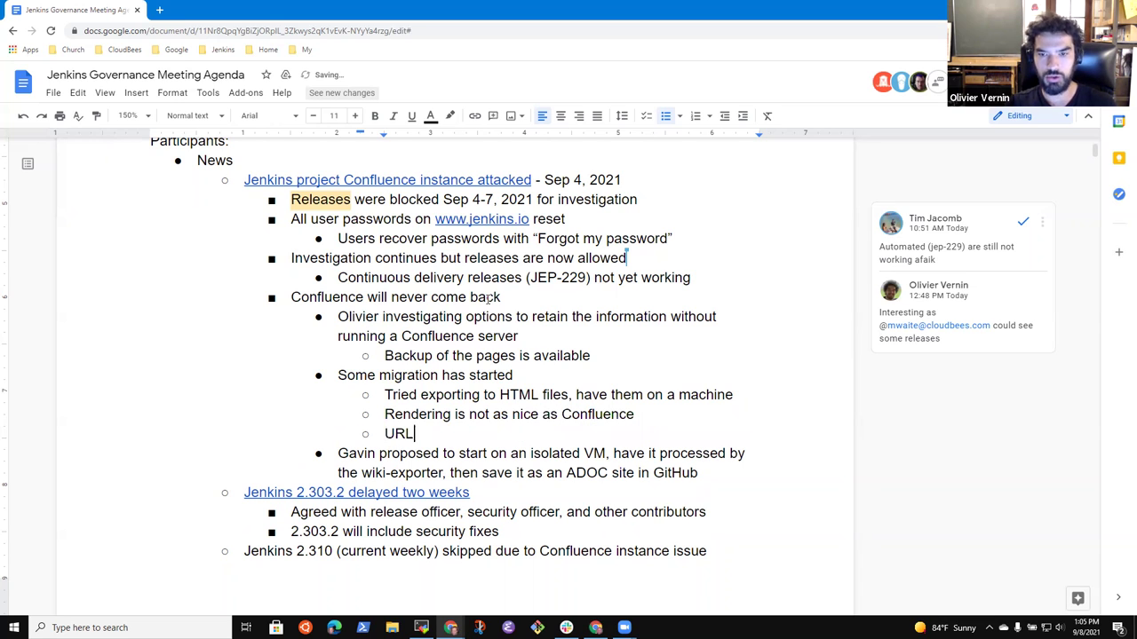
{"action": "type", "text": "'s are "}
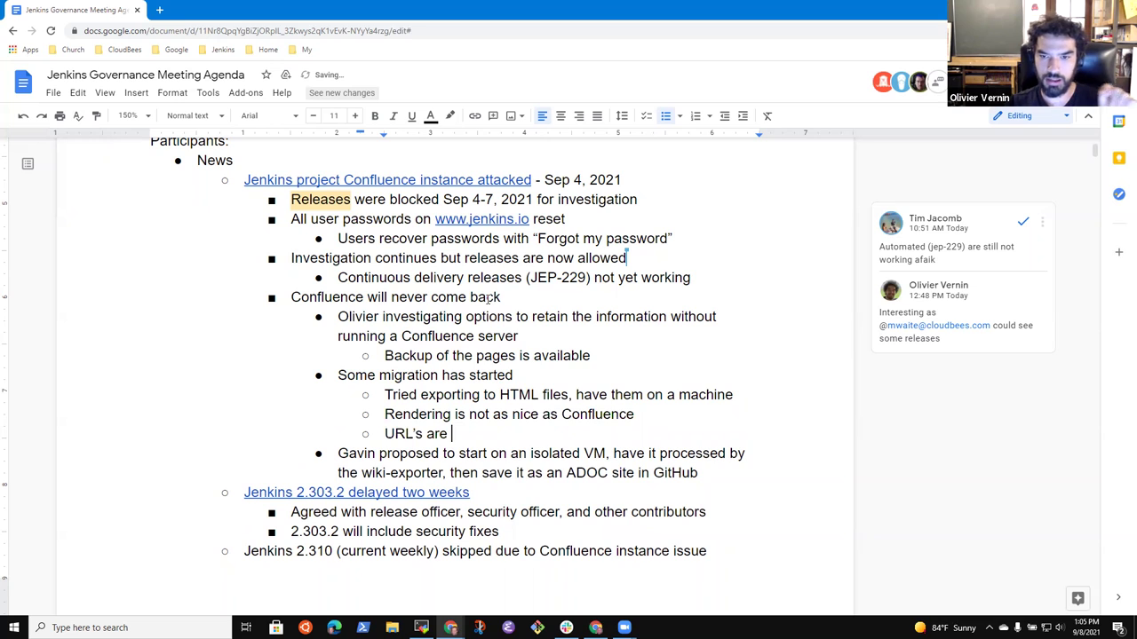
{"action": "type", "text": "not the sa"}
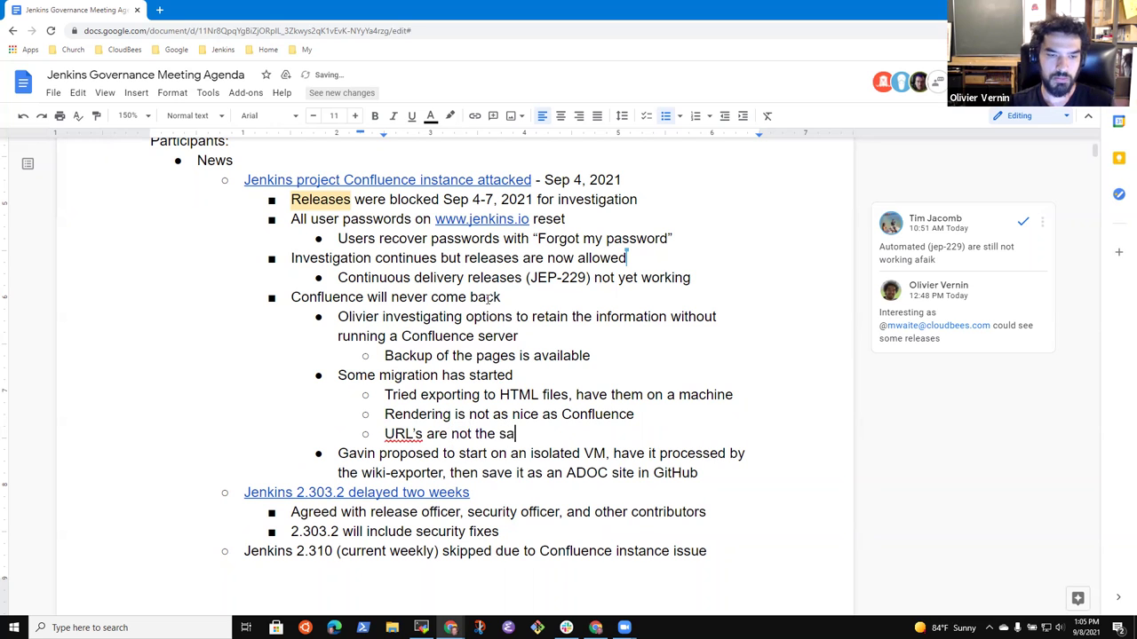
{"action": "type", "text": "me as wiki.j"}
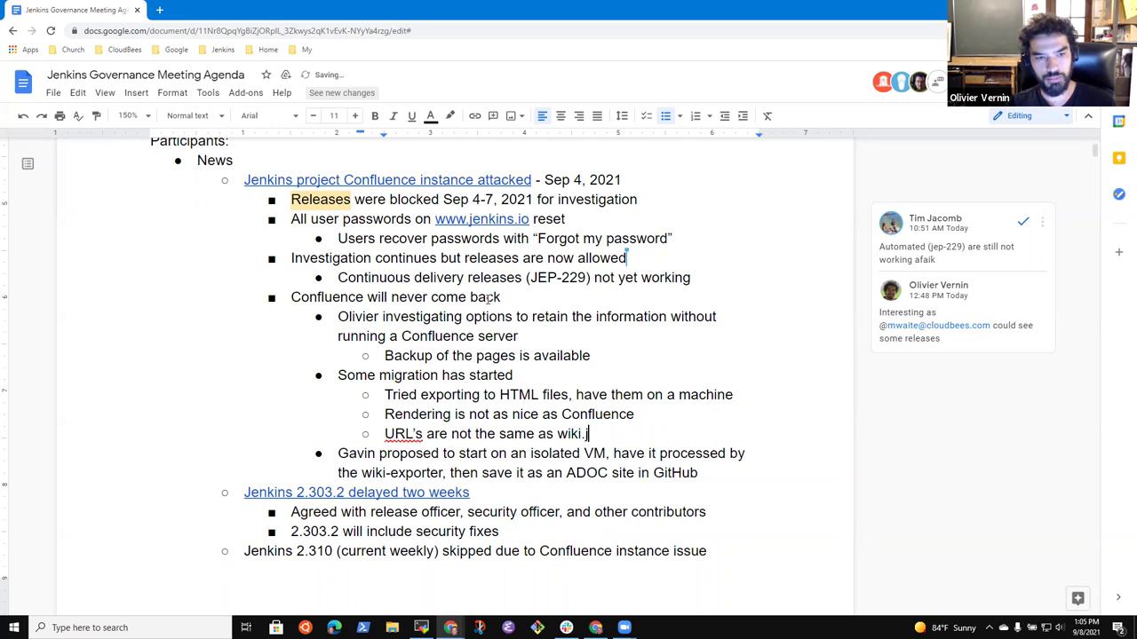
{"action": "type", "text": "enkins.io (in"}
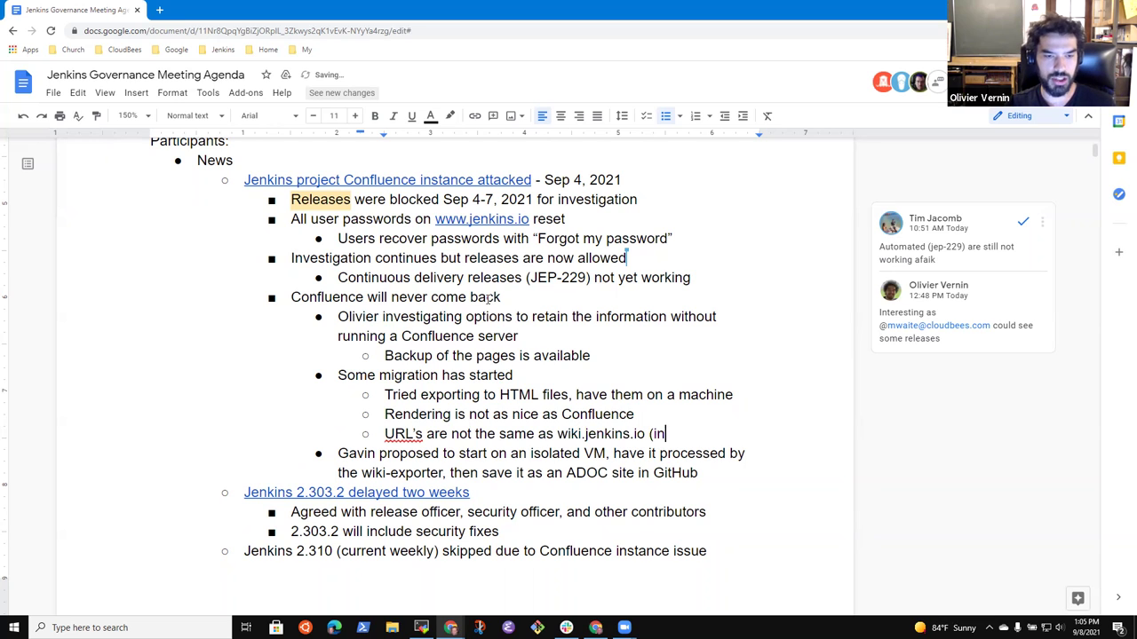
{"action": "type", "text": "clude"}
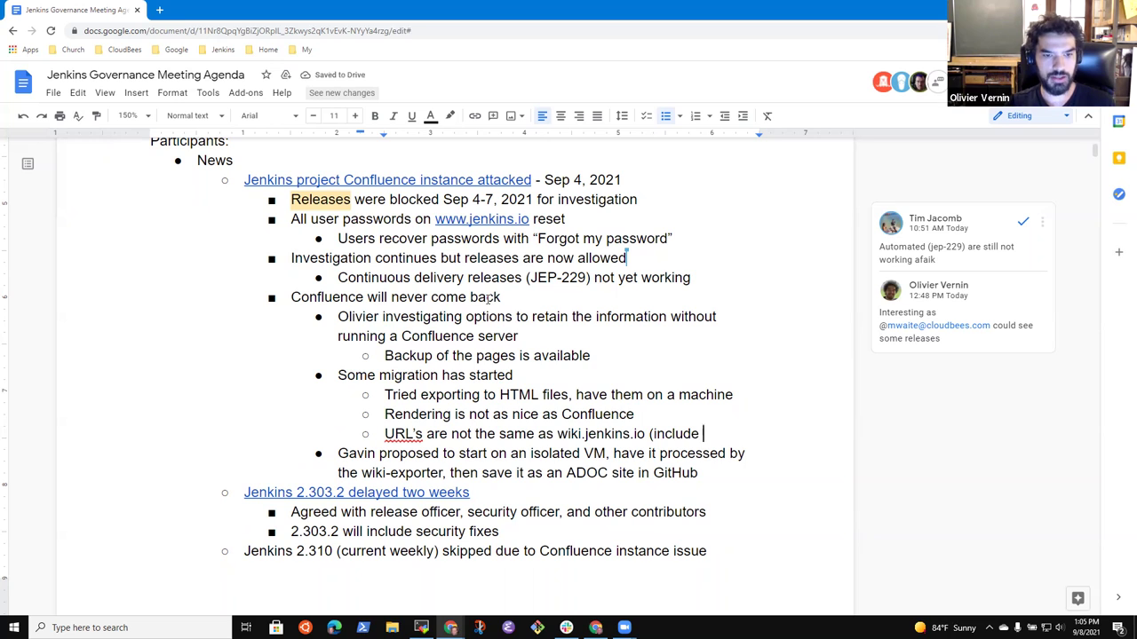
{"action": "type", "text": " numer"}
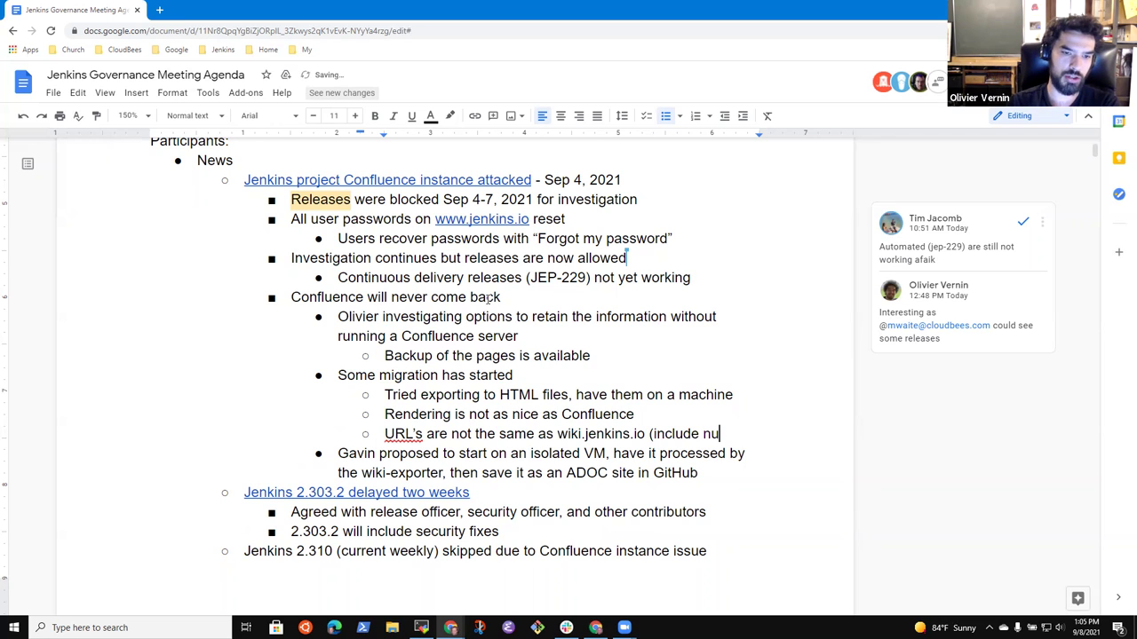
{"action": "key", "text": "BackSpace"}
{"action": "key", "text": "BackSpace"}
{"action": "type", "text": "ber)"}
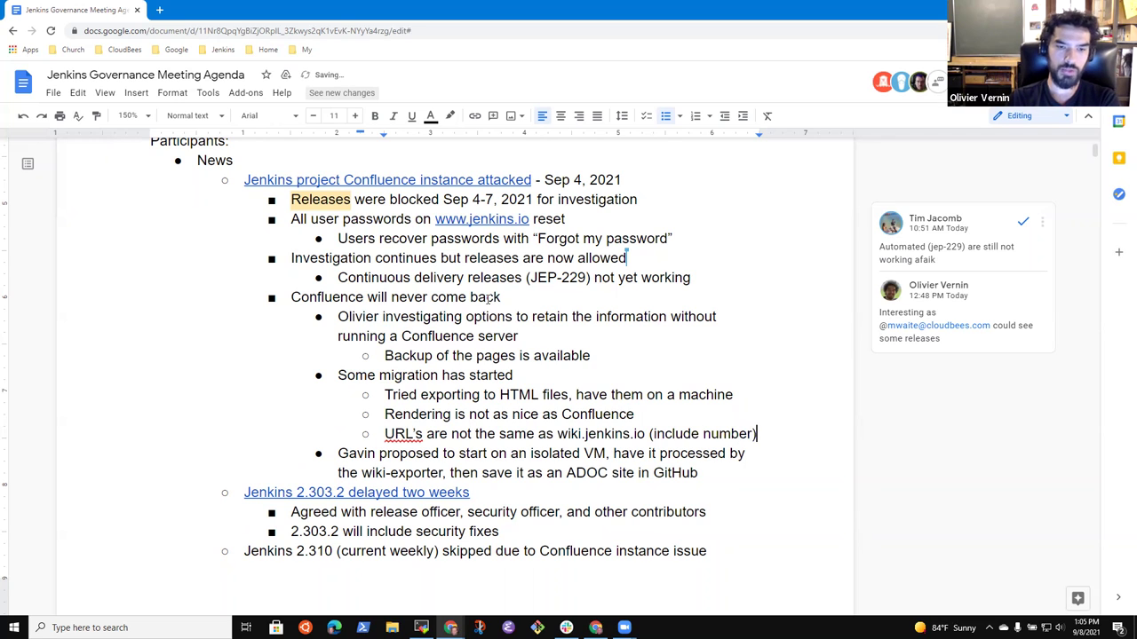
Insert the word "experiments" after "Some migration" in the parent bullet of the export notes.
{"action": "key", "text": "Up"}
{"action": "key", "text": "Up"}
{"action": "key", "text": "Up"}
{"action": "key", "text": "Up"}
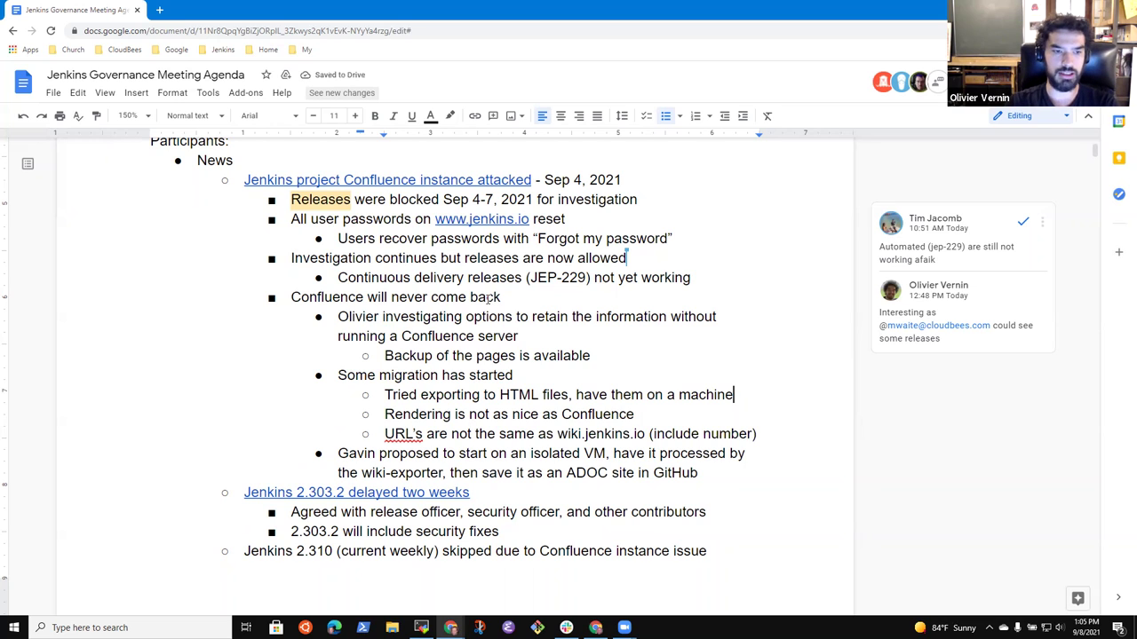
{"action": "type", "text": "exp"}
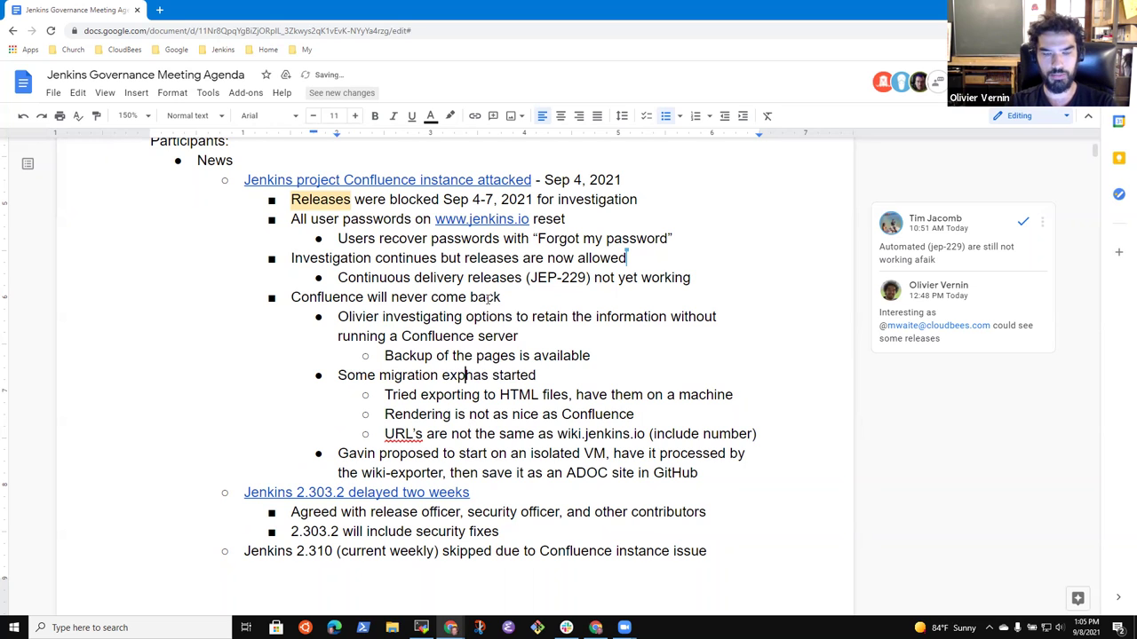
{"action": "type", "text": "eriments"}
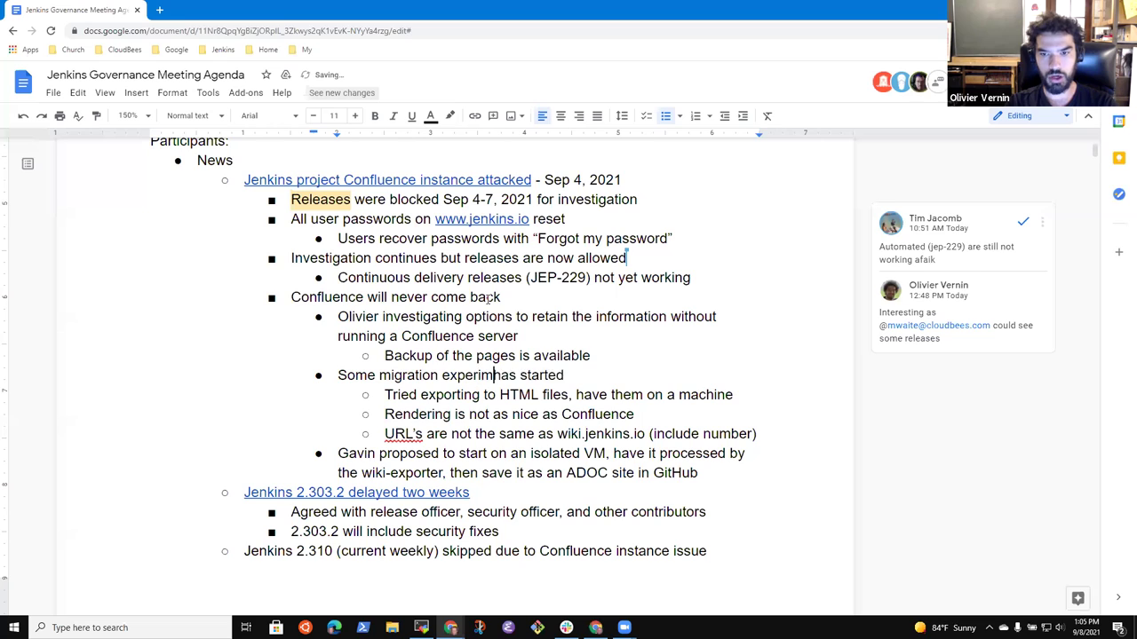
{"action": "key", "text": "Down"}
{"action": "key", "text": "Down"}
{"action": "key", "text": "Down"}
{"action": "key", "text": "End"}
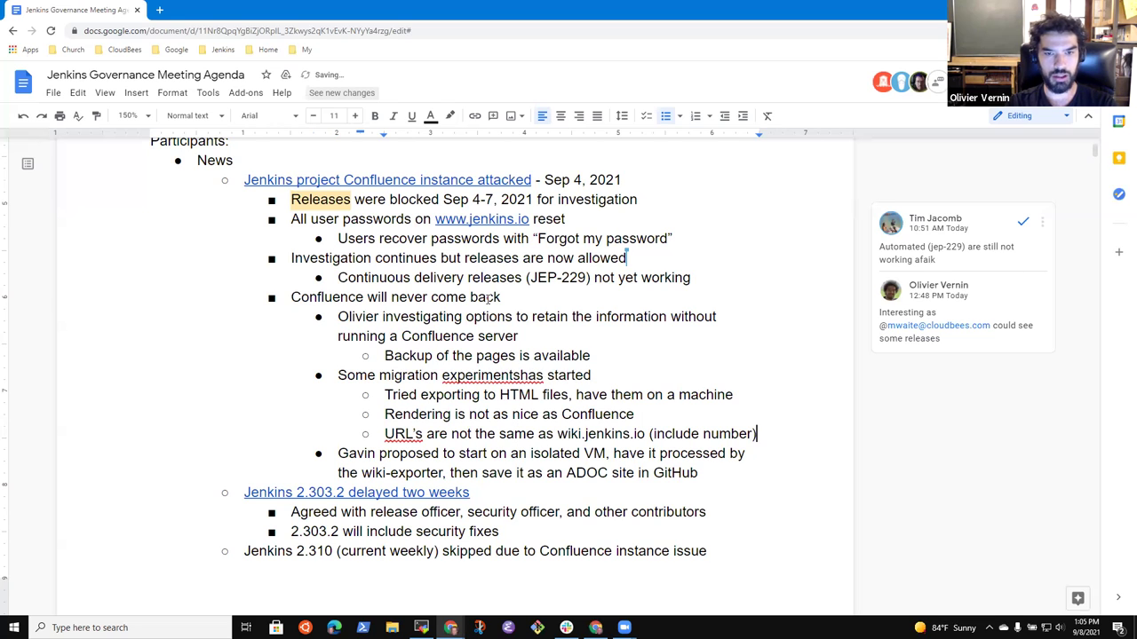
Correct "experimentshas" so the bullet reads "Some migration experiments have started".
{"action": "key", "text": "Up"}
{"action": "key", "text": "Up"}
{"action": "key", "text": "Left"}
{"action": "key", "text": "Left"}
{"action": "key", "text": "Left"}
{"action": "key", "text": "Left"}
{"action": "key", "text": "Left"}
{"action": "key", "text": "Left"}
{"action": "key", "text": "Left"}
{"action": "key", "text": "Left"}
{"action": "key", "text": "Left"}
{"action": "key", "text": "Left"}
{"action": "key", "text": "Left"}
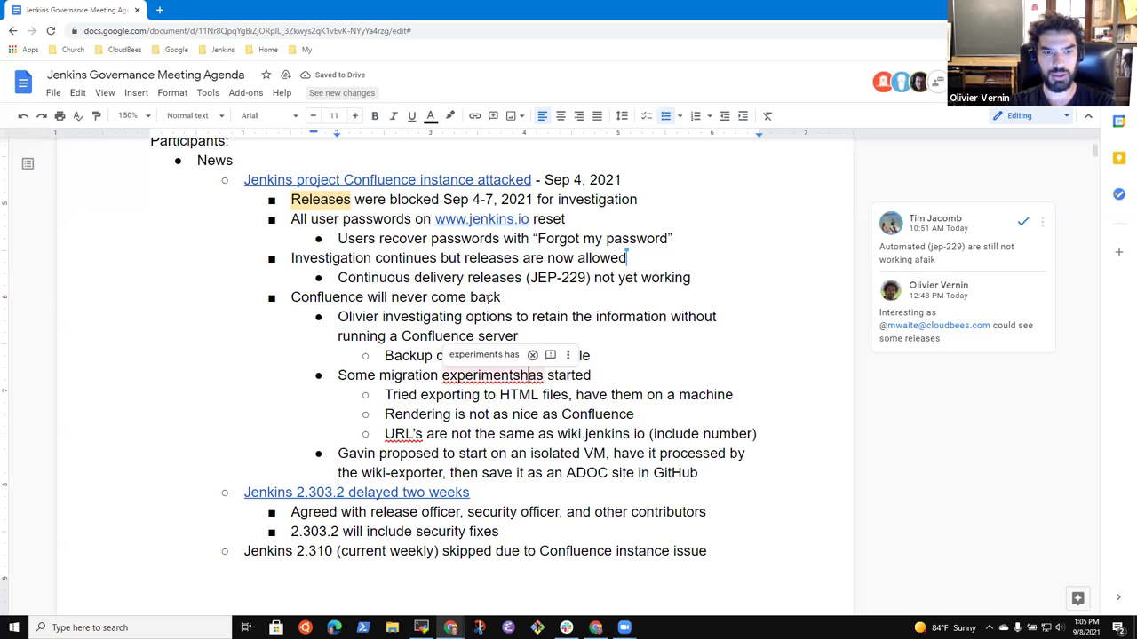
{"action": "type", "text": "e"}
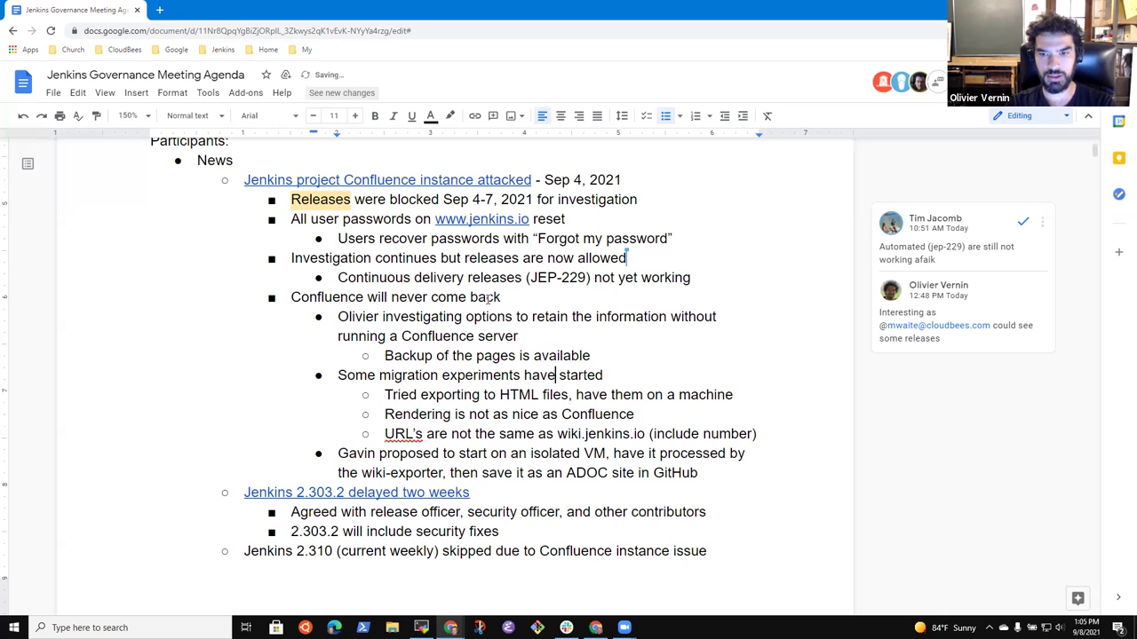
Add the bullet "Evaluate Confluence cloud with no connection to Jenkins LDAP" after the URL note, at the migration experiments level.
{"action": "key", "text": "Return"}
{"action": "key", "text": "shift+Tab"}
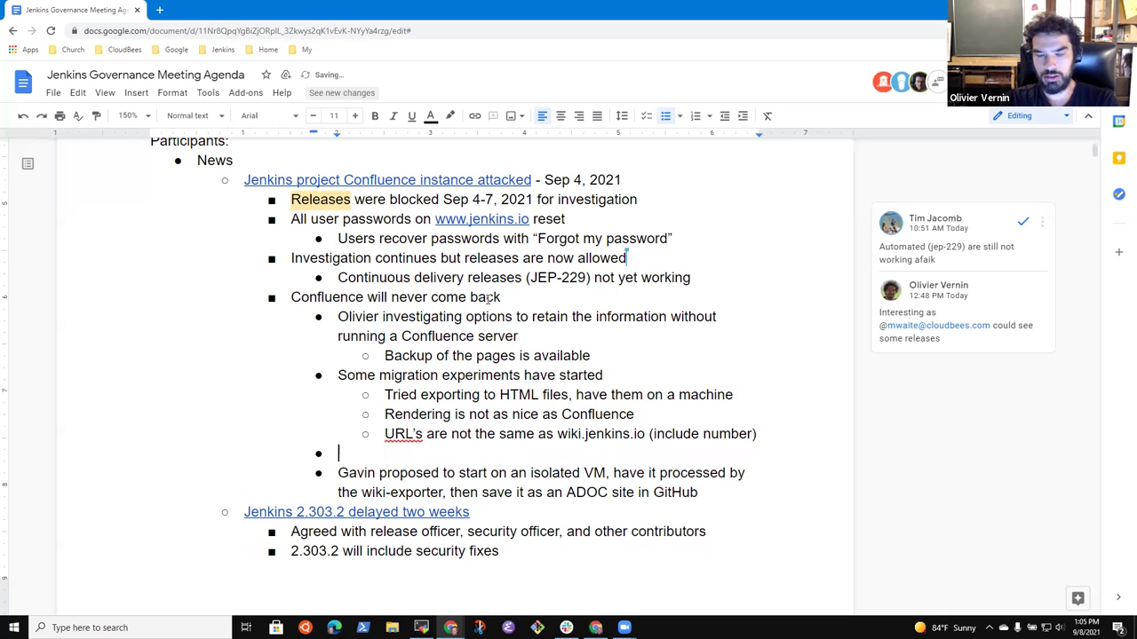
{"action": "type", "text": "Evaluate Confl"}
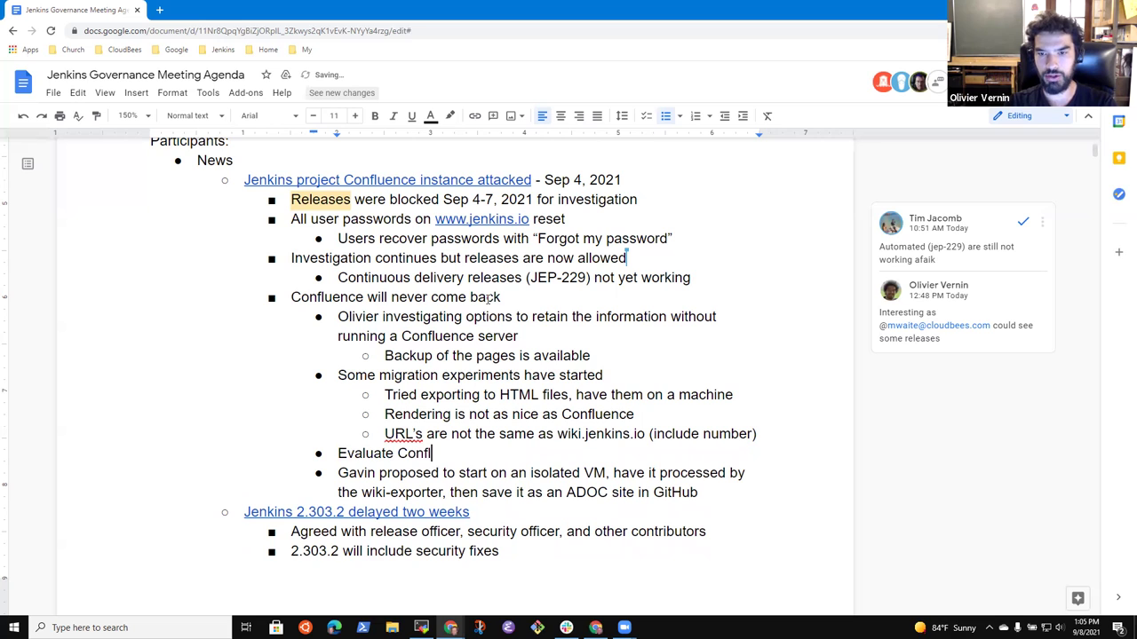
{"action": "type", "text": "uence cloud with"}
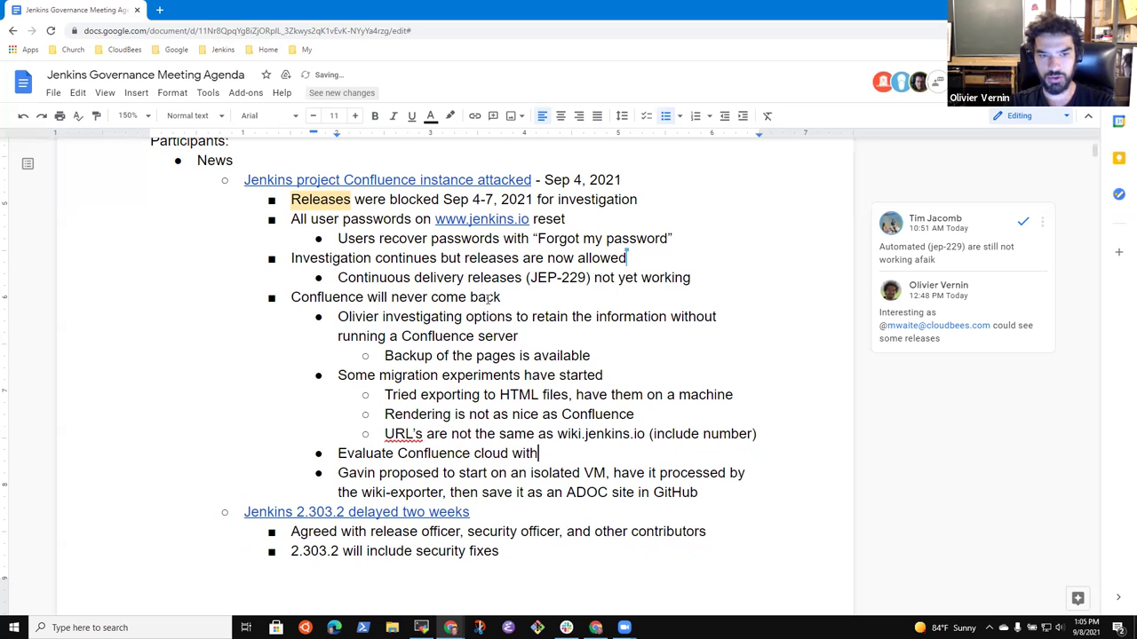
{"action": "type", "text": " no connection to "}
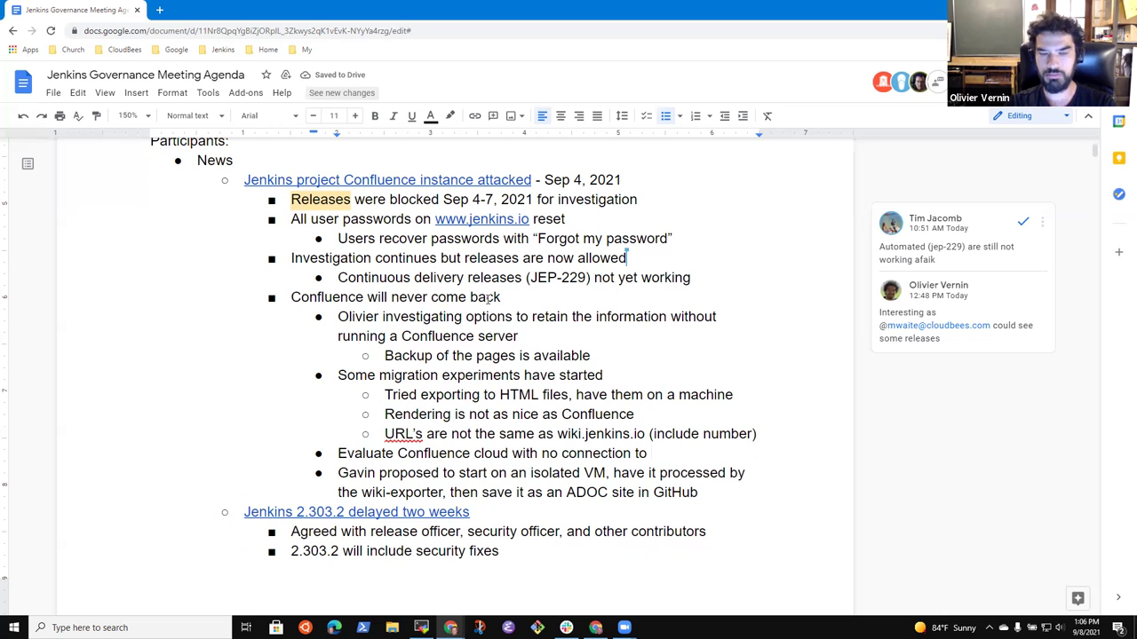
{"action": "type", "text": "Jenkins LDAP"}
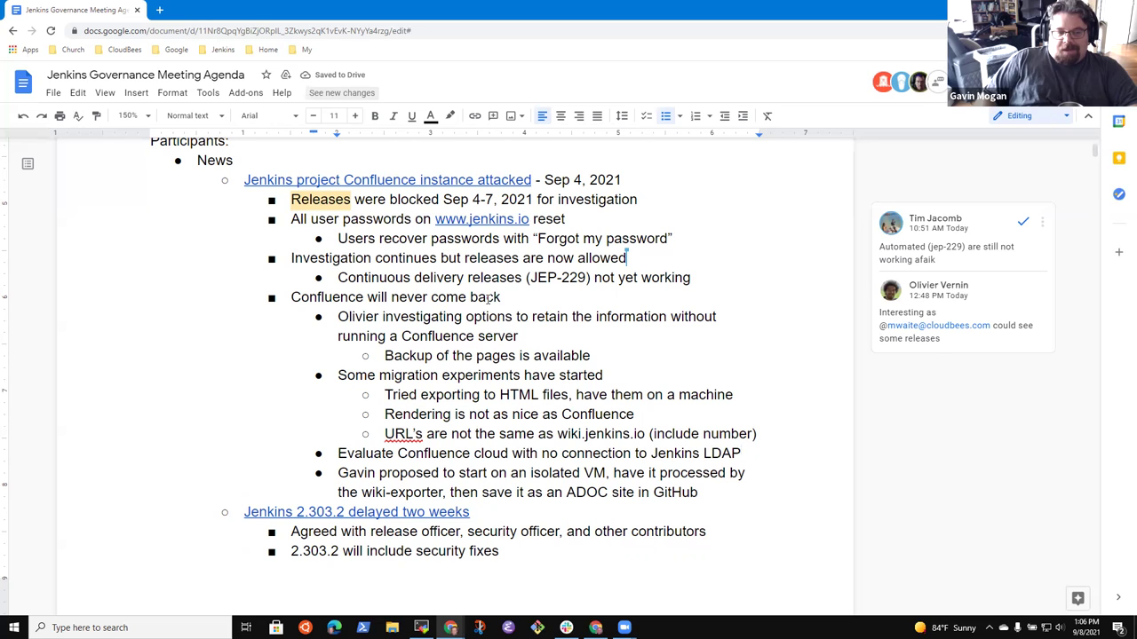
Indent the Confluence cloud bullet beneath the migration experiments item and replace its word "with" by a comma after "cloud".
{"action": "key", "text": "Tab"}
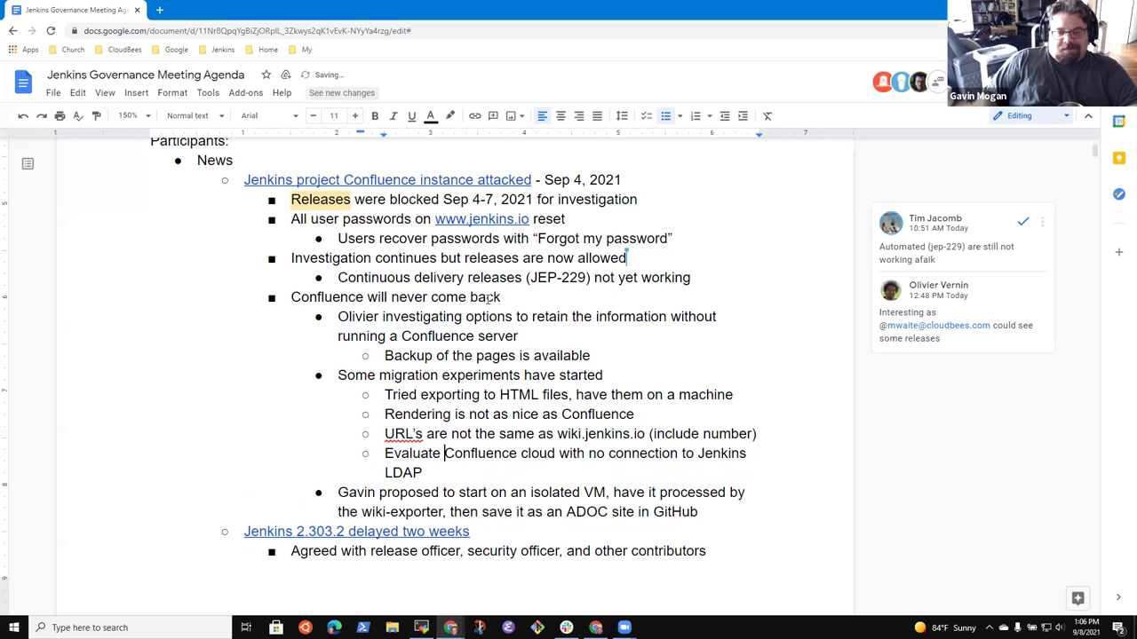
{"action": "key", "text": "ctrl+Right"}
{"action": "key", "text": "ctrl+Right"}
{"action": "key", "text": "ctrl+shift+Right"}
{"action": "key", "text": "BackSpace"}
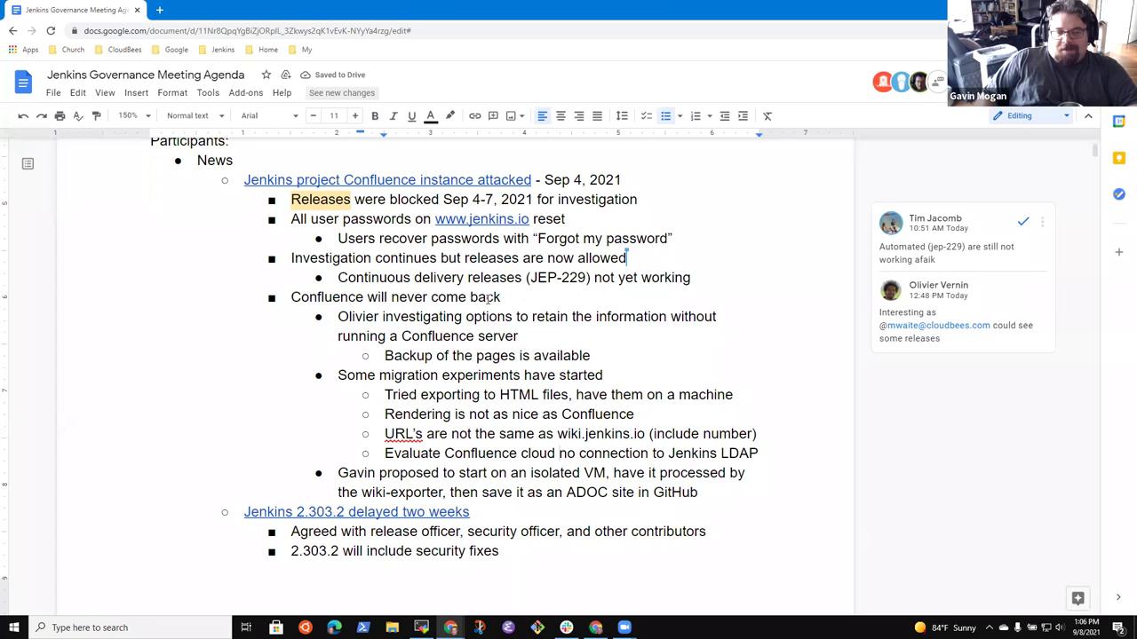
{"action": "type", "text": ","}
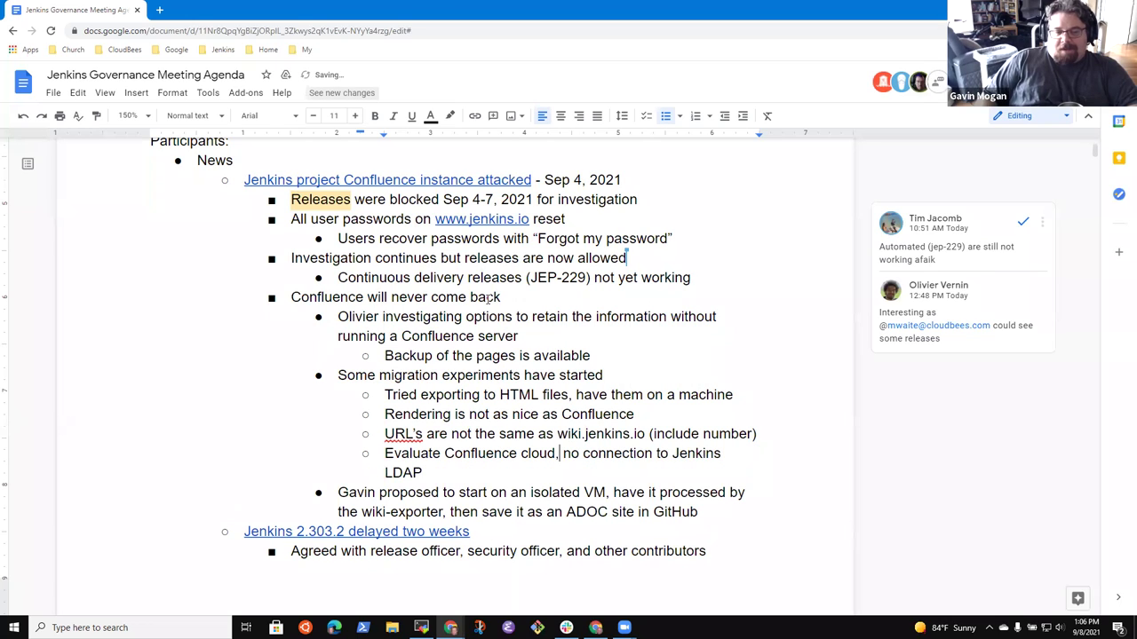
Replace "connection" with "link" in the Confluence cloud sub-bullet so it ends with "no link to Jenkins LDAP".
{"action": "key", "text": "Right"}
{"action": "key", "text": "Right"}
{"action": "key", "text": "Right"}
{"action": "key", "text": "Right"}
{"action": "key", "text": "ctrl+Right"}
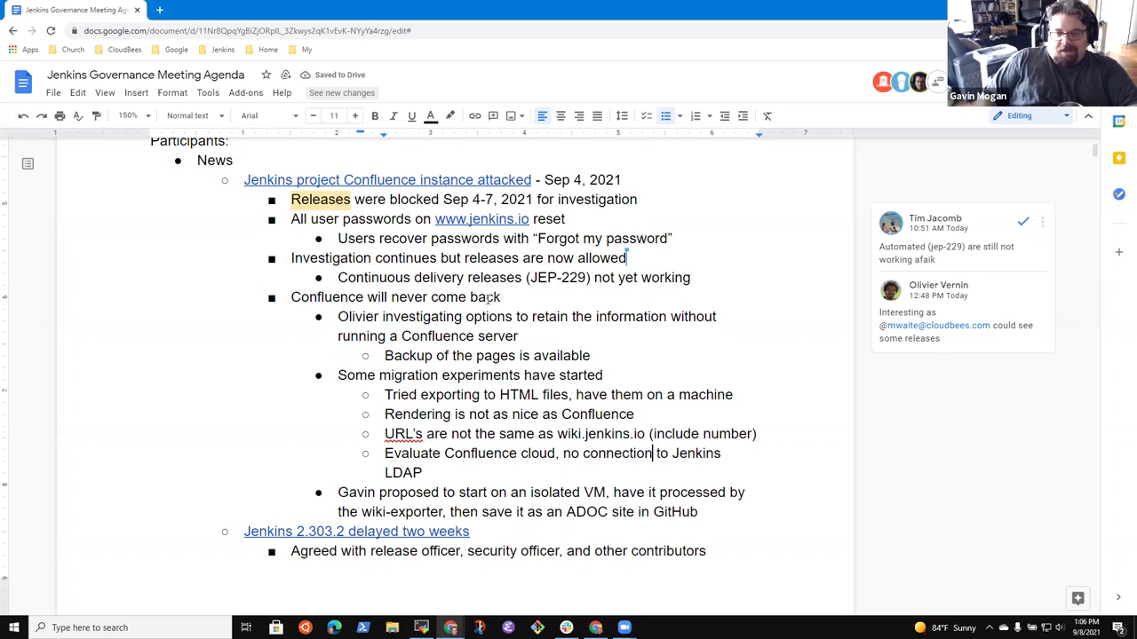
{"action": "key", "text": "ctrl+shift+Left"}
{"action": "type", "text": "link"}
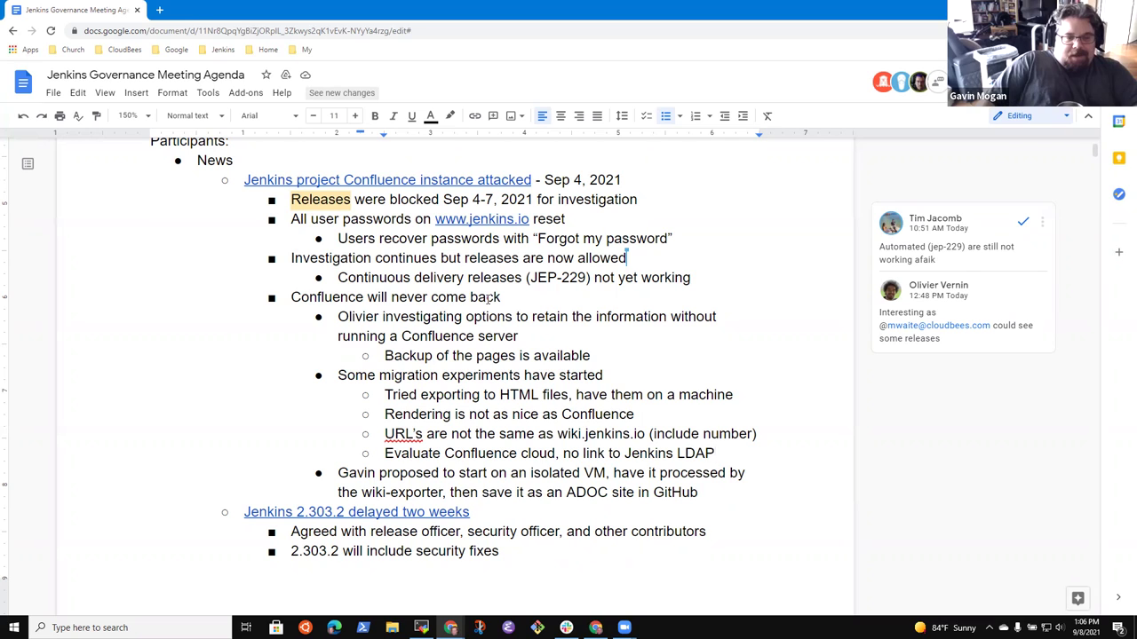
Add a sub-bullet under the isolated VM and wiki-exporter proposal saying that its proposer "is interested in the migration".
{"action": "left_click", "coordinate": [608, 374]}
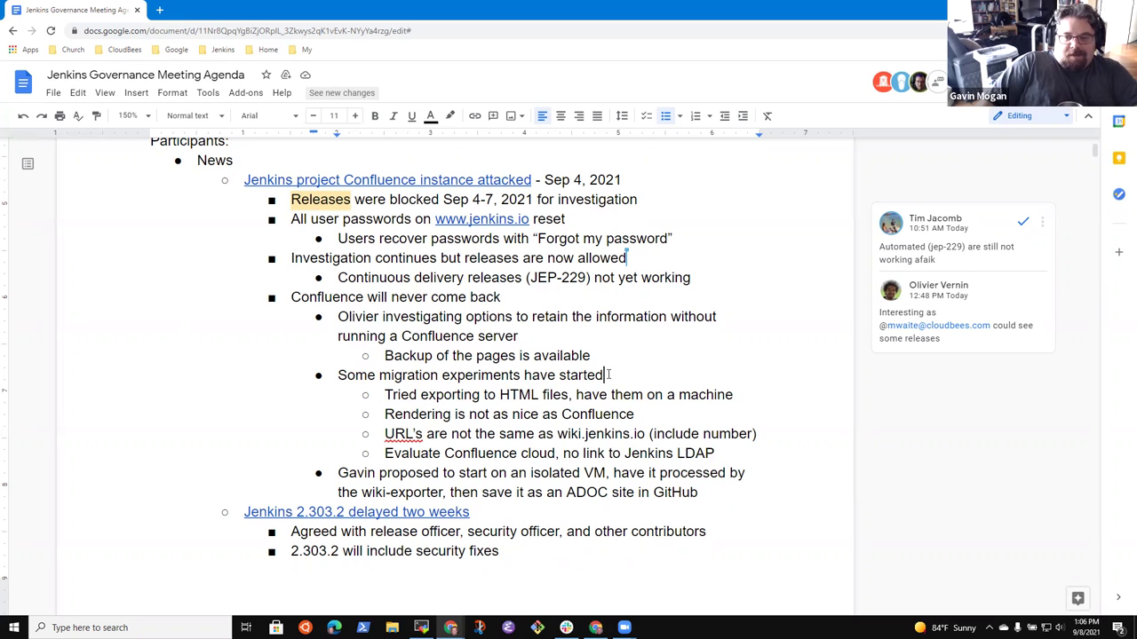
{"action": "key", "text": "Home"}
{"action": "key", "text": "End"}
{"action": "key", "text": "Down"}
{"action": "key", "text": "Down"}
{"action": "key", "text": "Down"}
{"action": "key", "text": "Return"}
{"action": "key", "text": "Tab"}
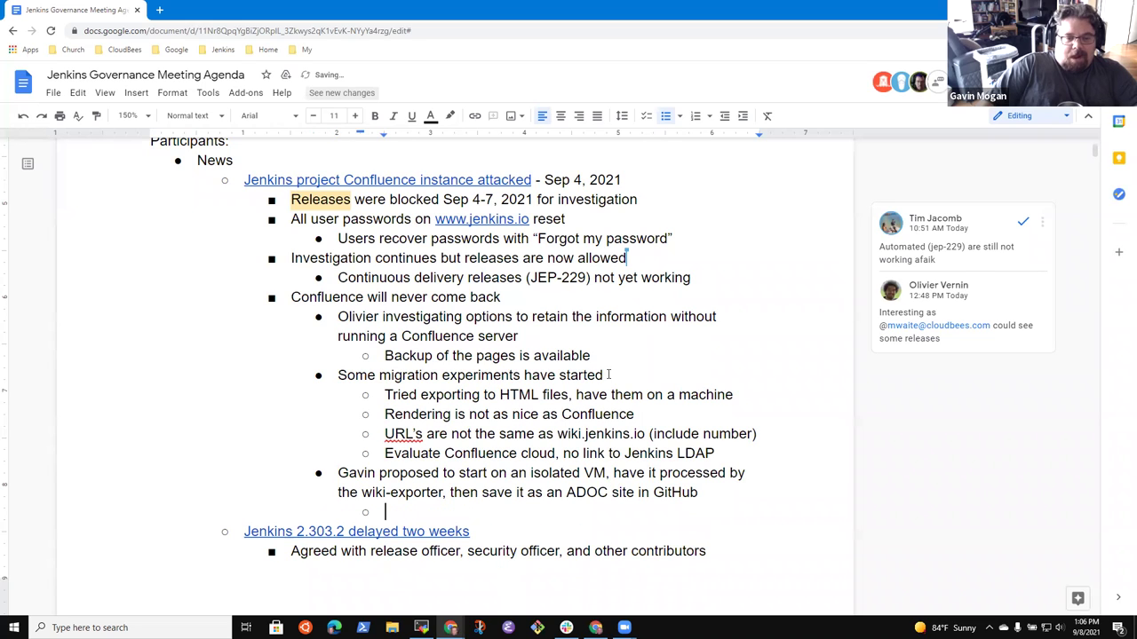
{"action": "type", "text": "Gaviun"}
{"action": "key", "text": "BackSpace"}
{"action": "key", "text": "BackSpace"}
{"action": "type", "text": "n is interest"}
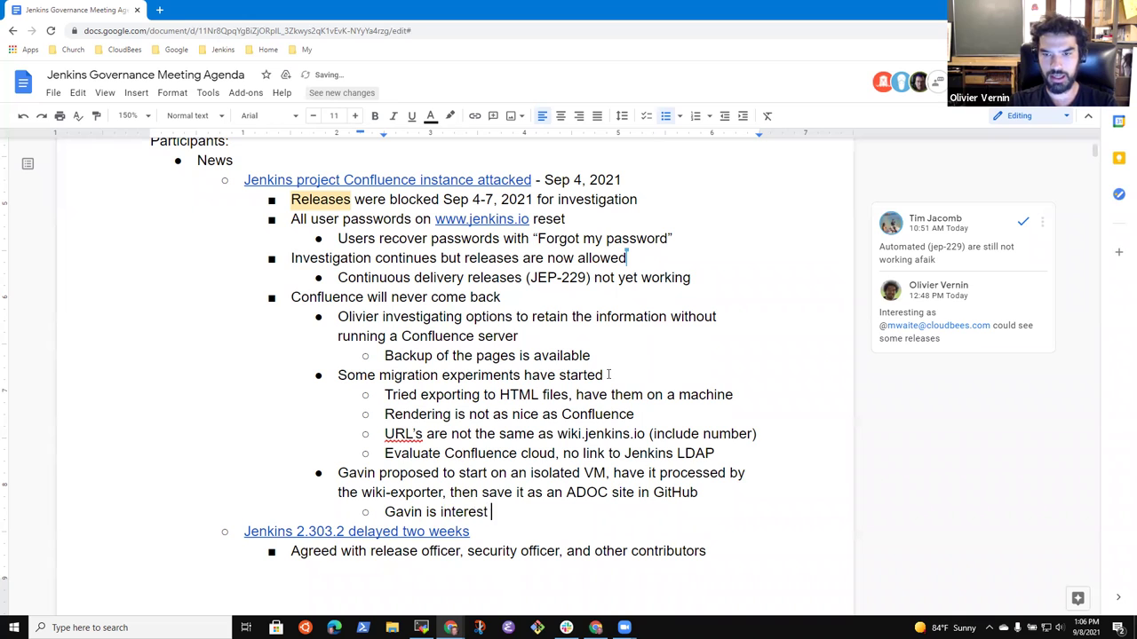
{"action": "key", "text": "BackSpace"}
{"action": "type", "text": "ed "}
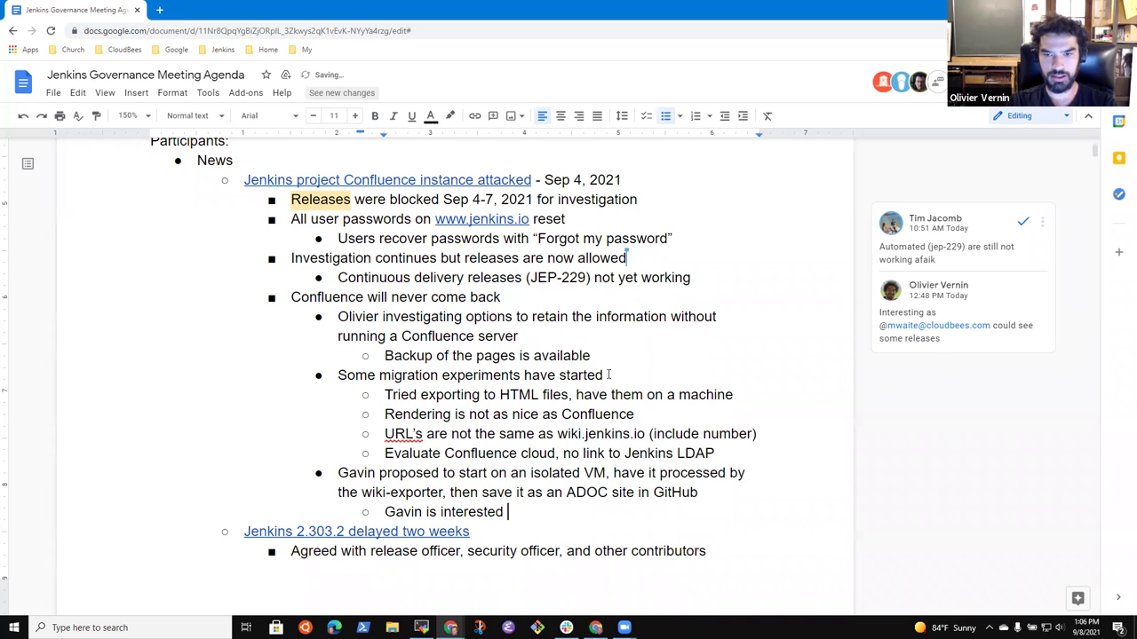
{"action": "type", "text": "in the migration"}
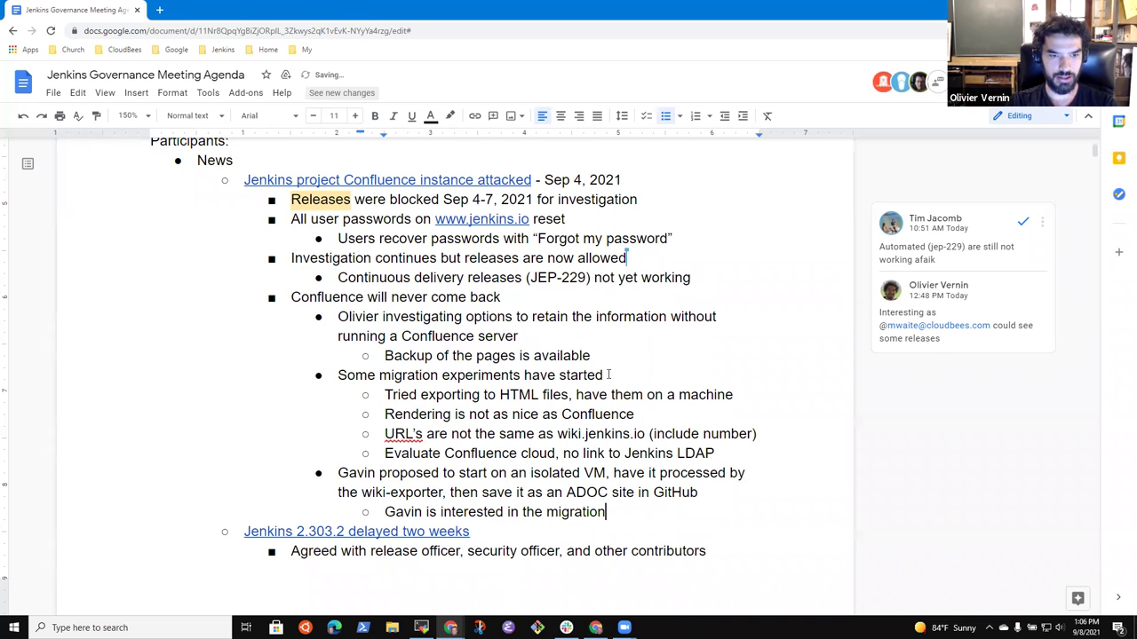
Extend the migration interest sub-bullet with ", willing to experiment".
{"action": "type", "text": ", willing tyo"}
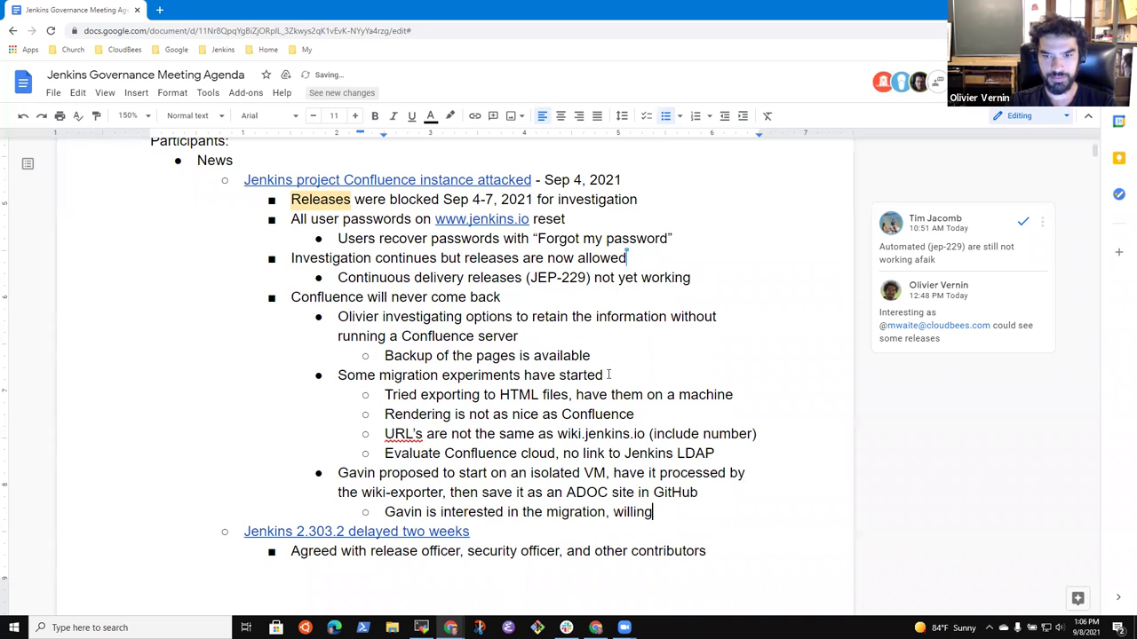
{"action": "key", "text": "BackSpace"}
{"action": "key", "text": "BackSpace"}
{"action": "type", "text": "o "}
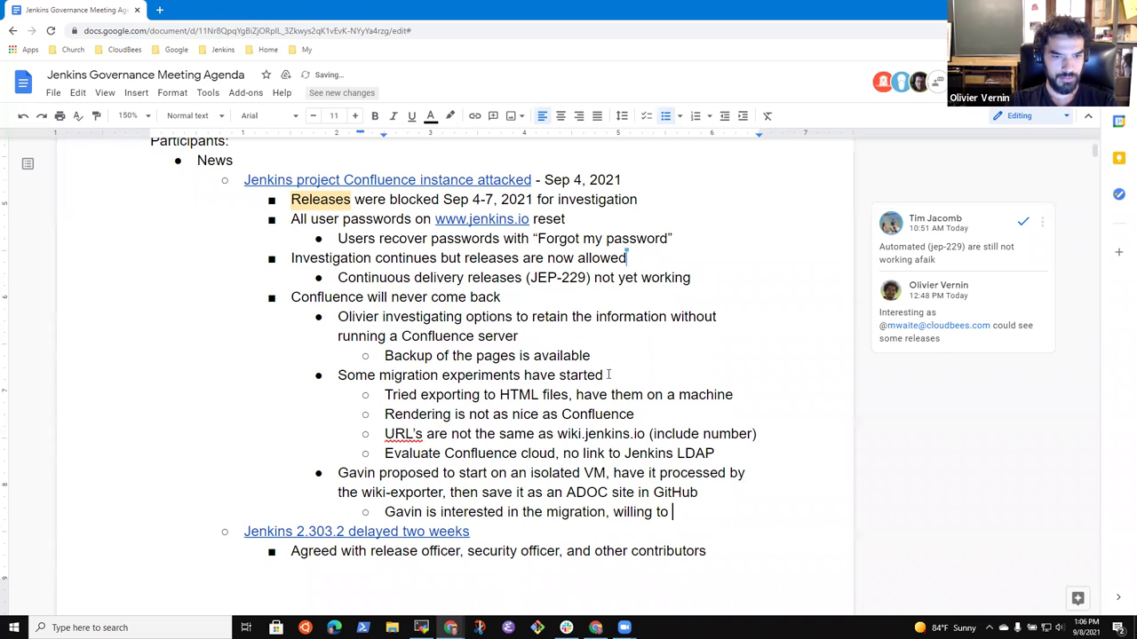
{"action": "type", "text": "experime"}
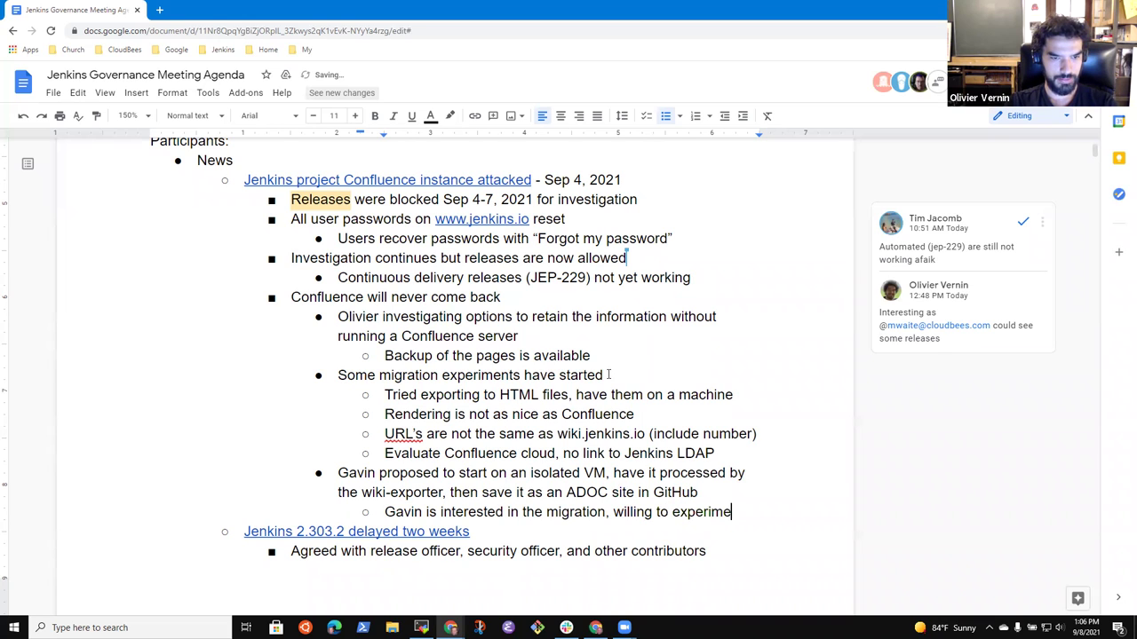
{"action": "type", "text": "nt"}
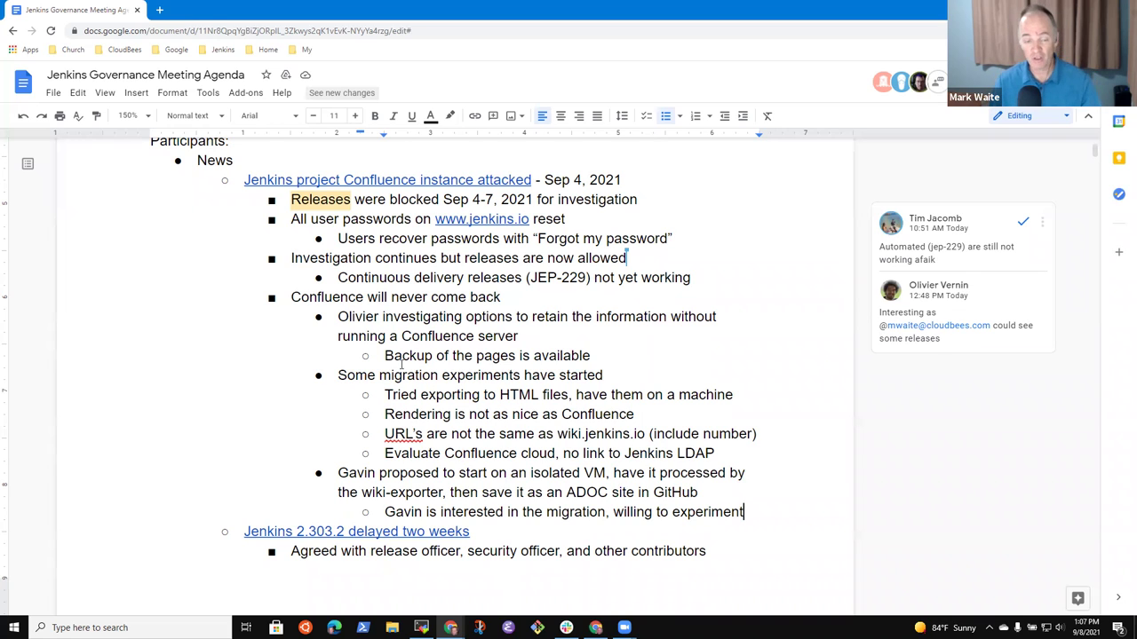
Review the notes under "Confluence will never come back", from the retention options to the migration proposal.
{"action": "left_click", "coordinate": [432, 297]}
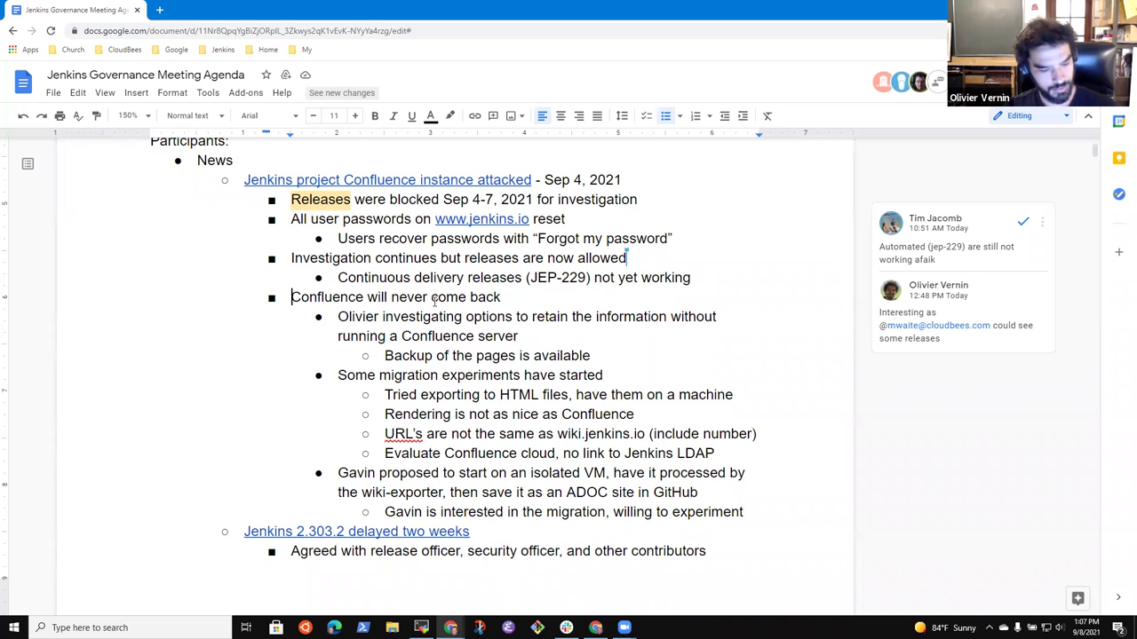
{"action": "triple_click", "coordinate": [434, 299]}
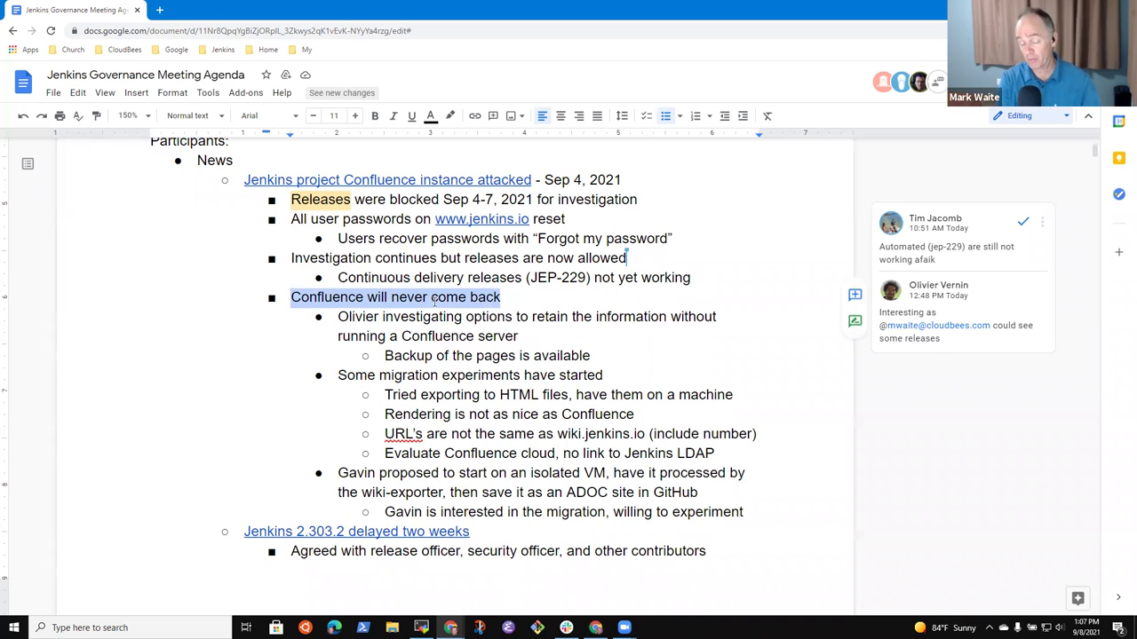
{"action": "key", "text": "Down"}
{"action": "key", "text": "Down"}
{"action": "key", "text": "Down"}
{"action": "key", "text": "Down"}
{"action": "key", "text": "Down"}
{"action": "key", "text": "Down"}
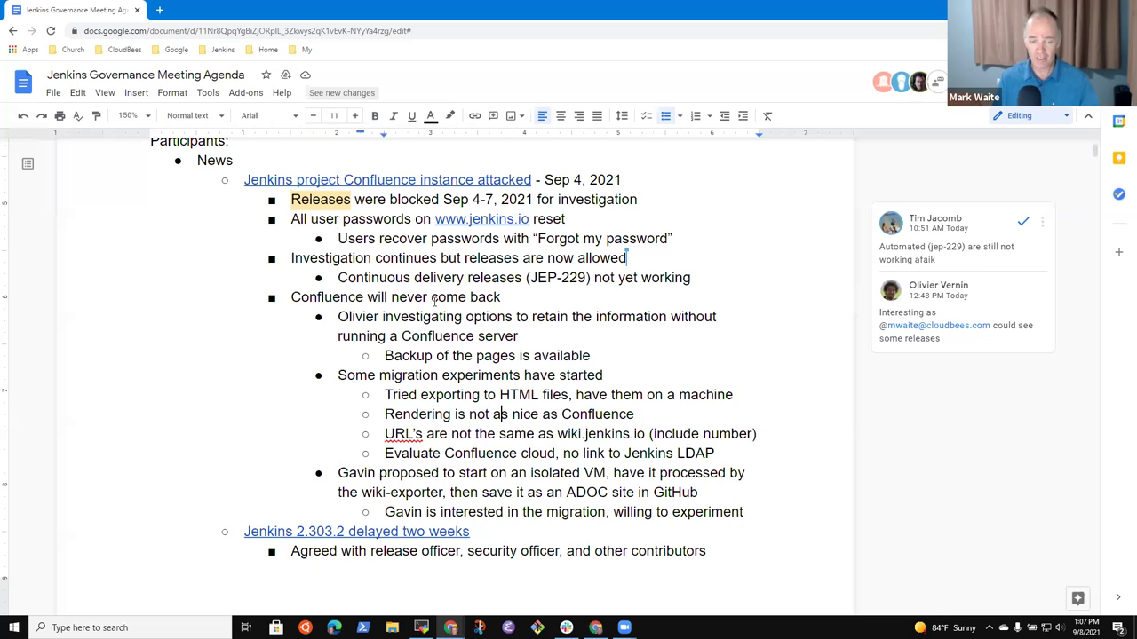
{"action": "key", "text": "Down"}
{"action": "key", "text": "Down"}
{"action": "key", "text": "Down"}
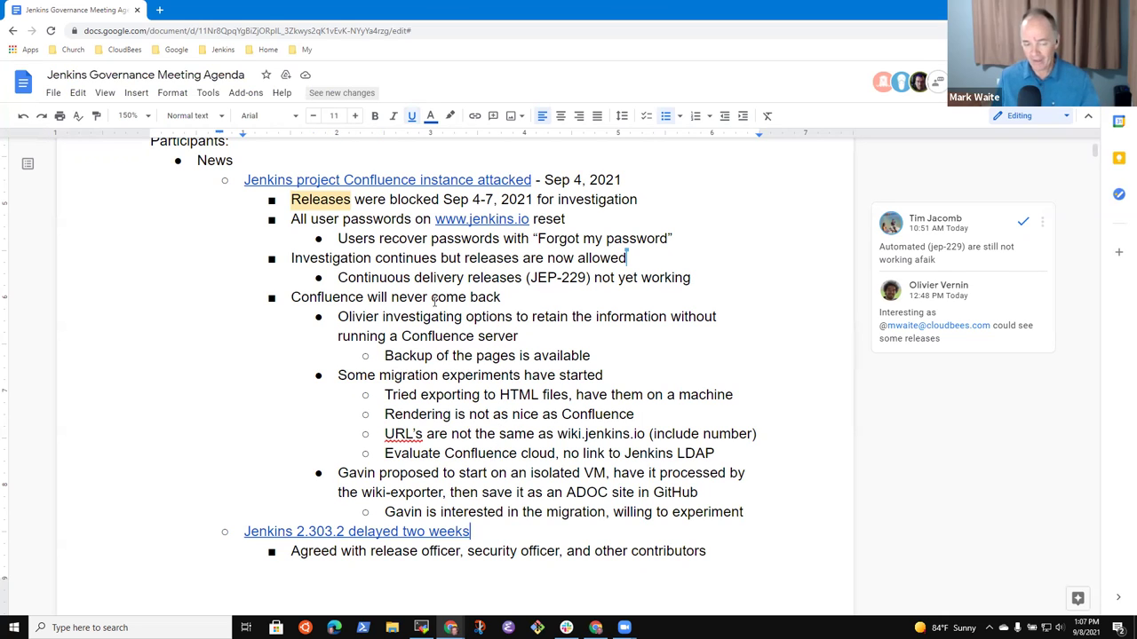
Review the Jenkins 2.303.2 delay item with its sub-bullets and the skipped Jenkins 2.310 weekly item.
{"action": "key", "text": "Down"}
{"action": "scroll", "coordinate": [434, 300], "scroll_direction": "down", "scroll_amount": 2}
{"action": "key", "text": "Up"}
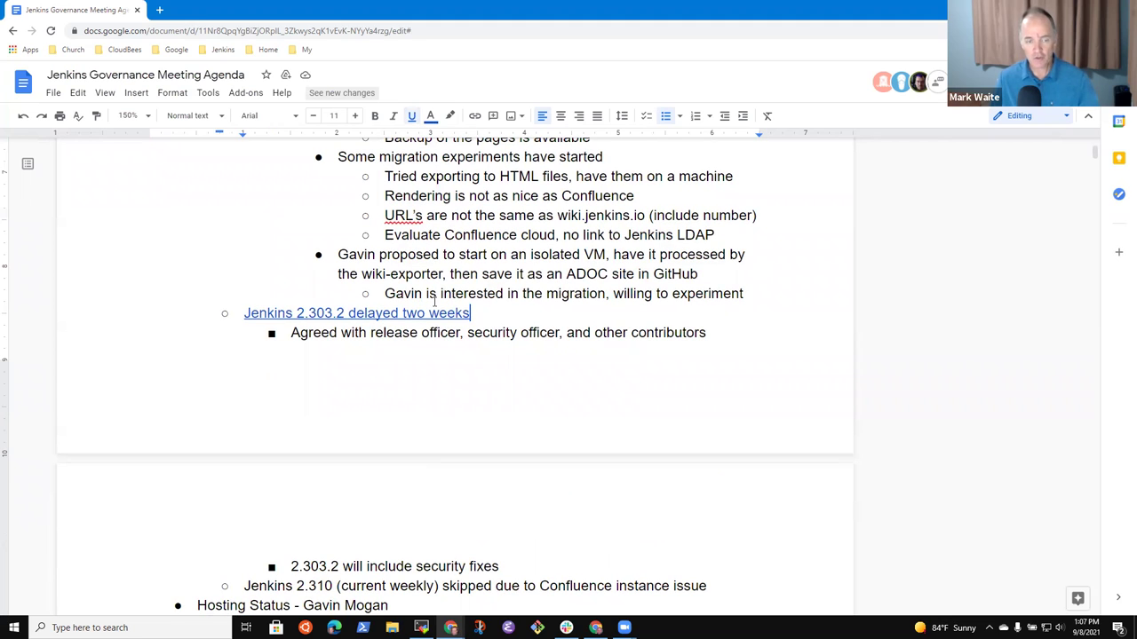
{"action": "left_click", "coordinate": [385, 313]}
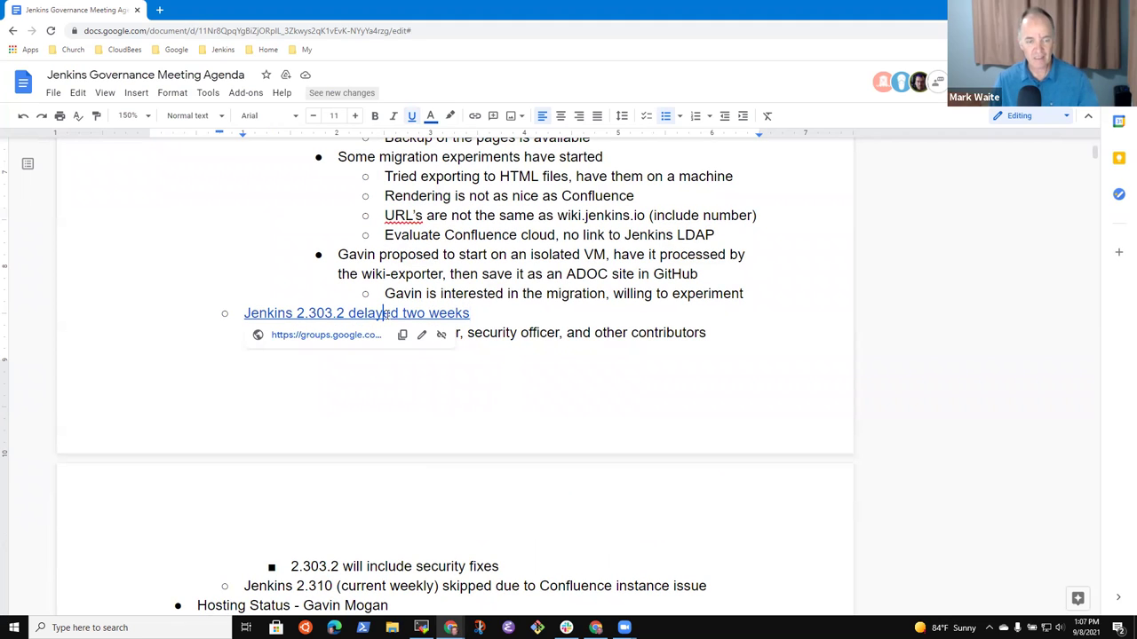
{"action": "left_click", "coordinate": [549, 332]}
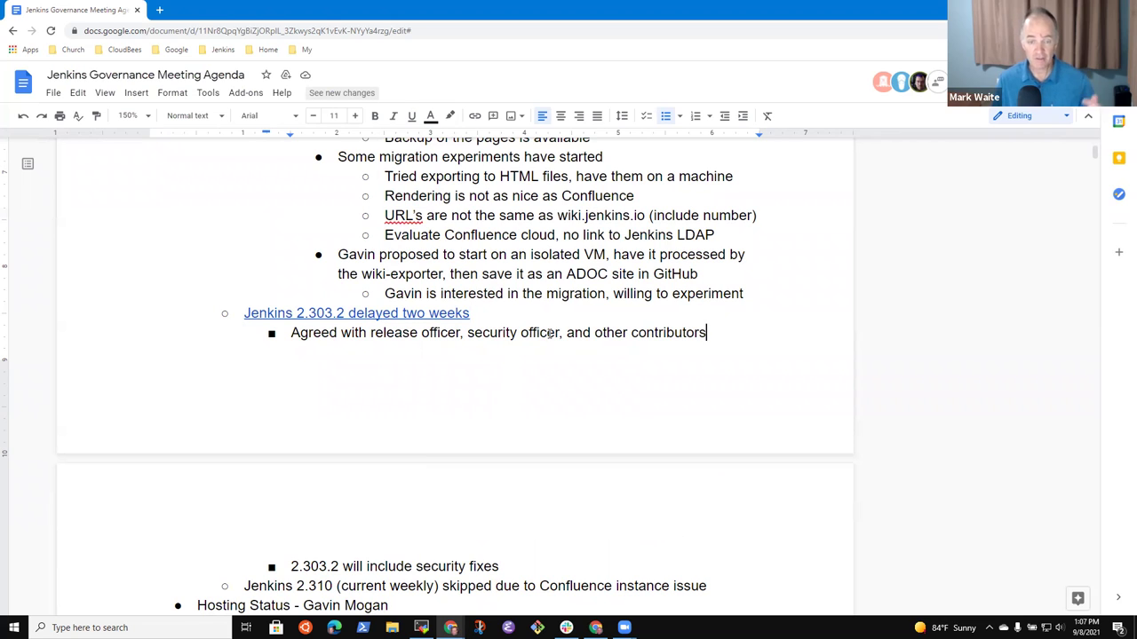
{"action": "key", "text": "Down"}
{"action": "key", "text": "Down"}
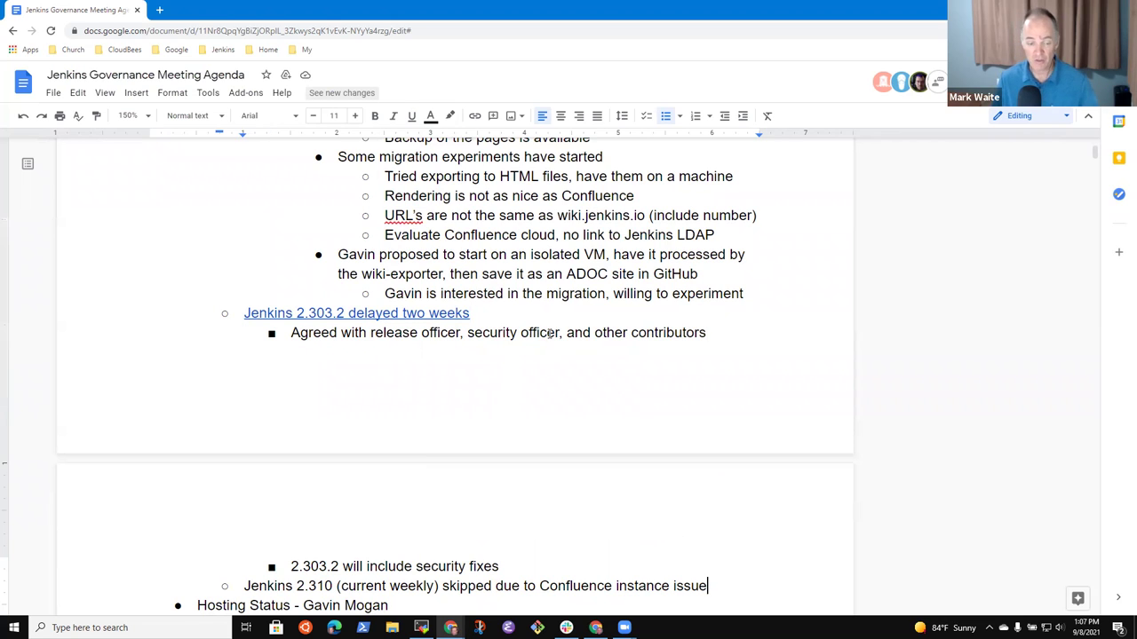
{"action": "key", "text": "shift+End"}
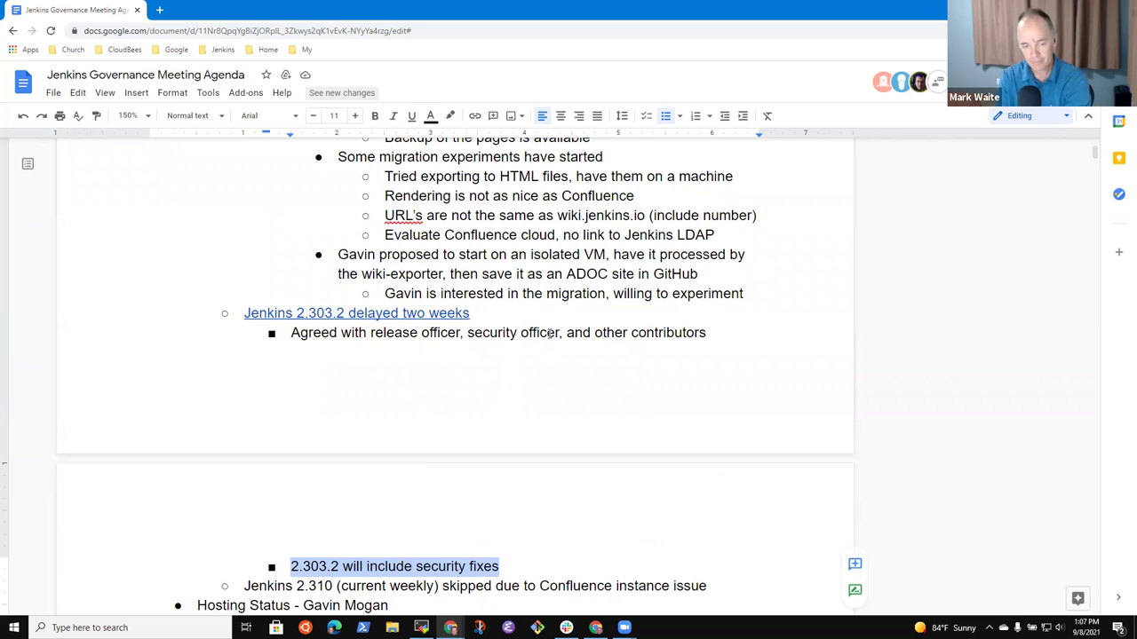
{"action": "key", "text": "Down"}
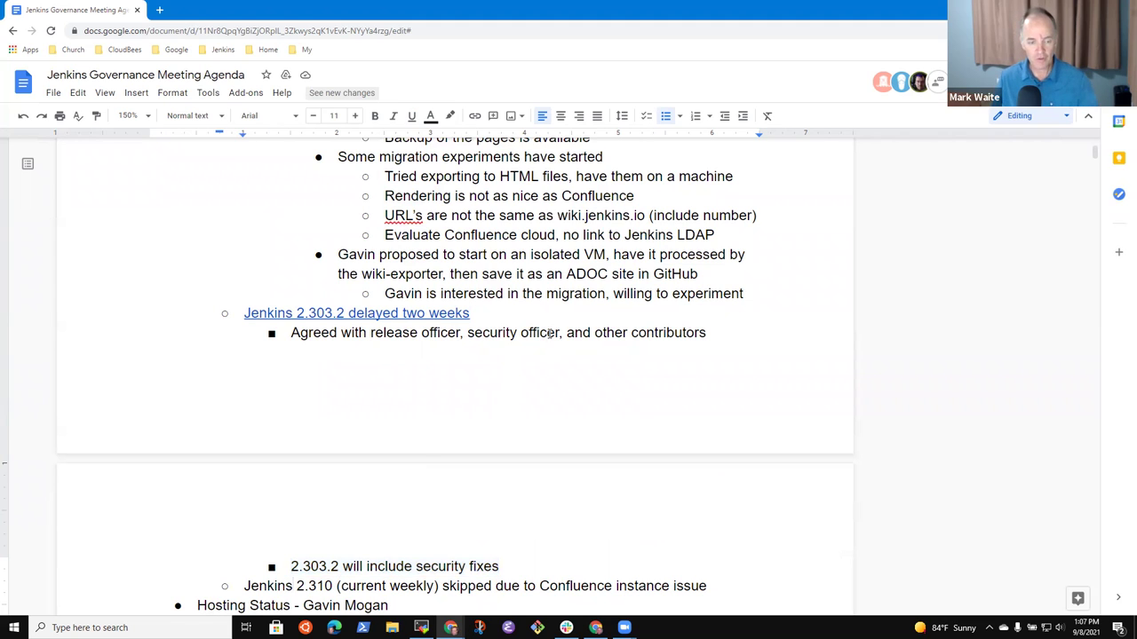
{"action": "key", "text": "shift+End"}
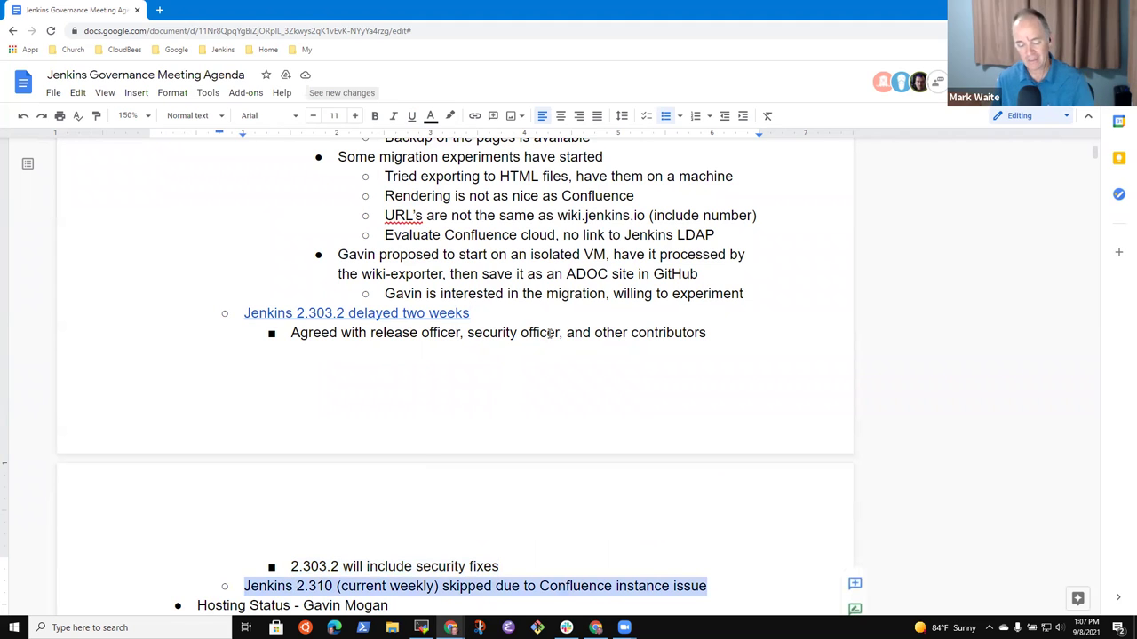
Add a sub-bullet under the skipped Jenkins 2.310 item reading "Jenkins 2.311 next week, may be this week depending on" plus the responsible contributor's first name.
{"action": "left_click", "coordinate": [636, 585]}
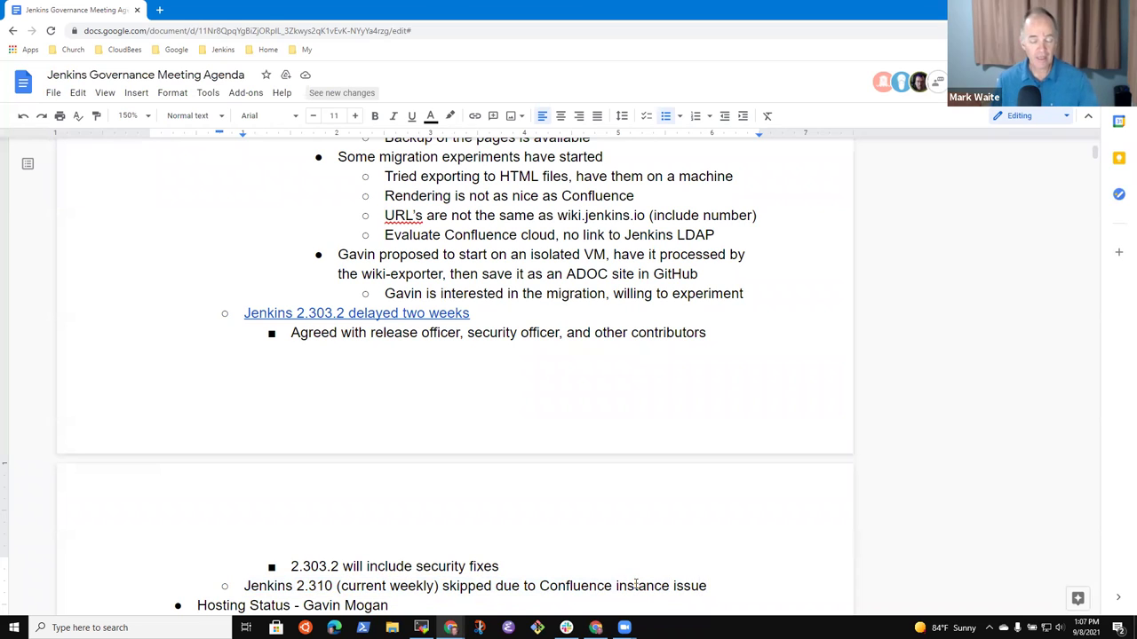
{"action": "key", "text": "Return"}
{"action": "key", "text": "Tab"}
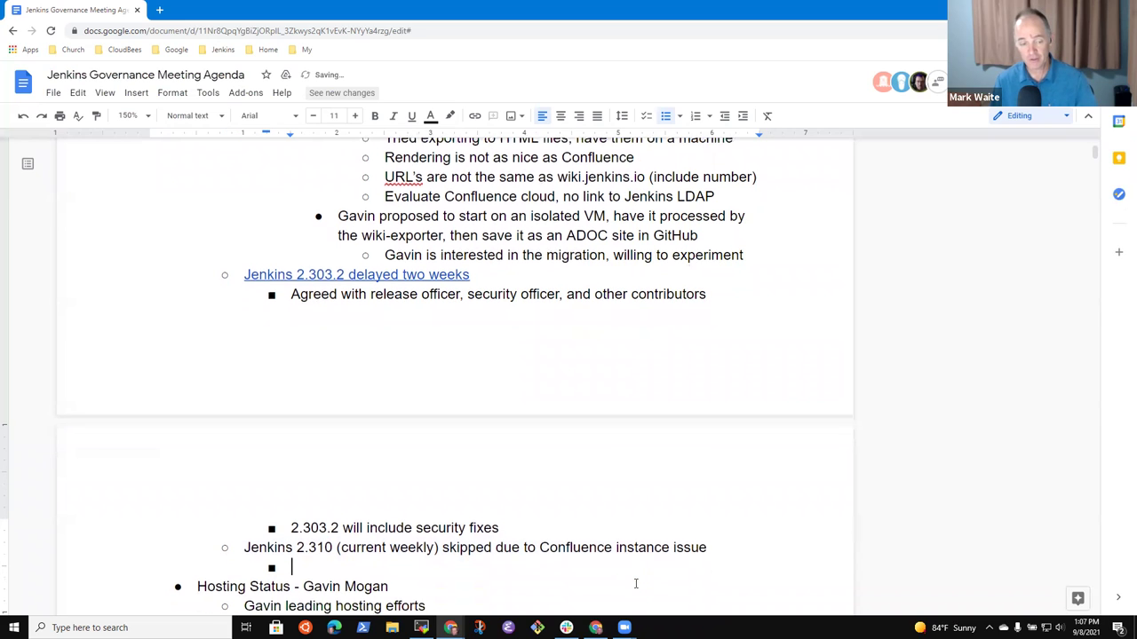
{"action": "type", "text": "Jenkins 2."}
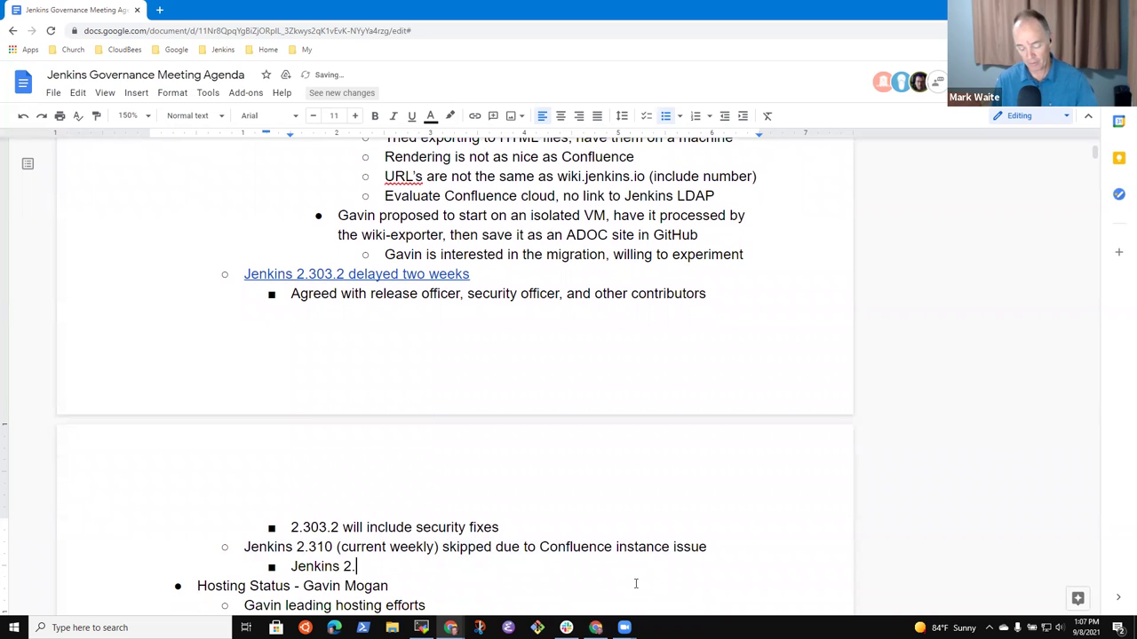
{"action": "type", "text": "311 next we"}
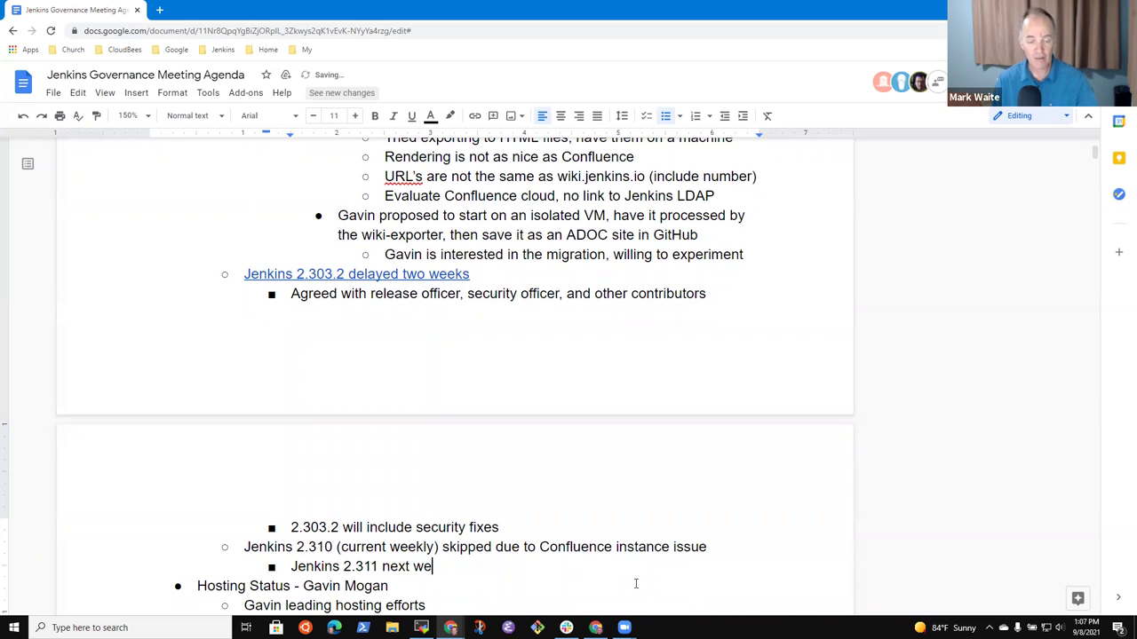
{"action": "type", "text": "ek, depe"}
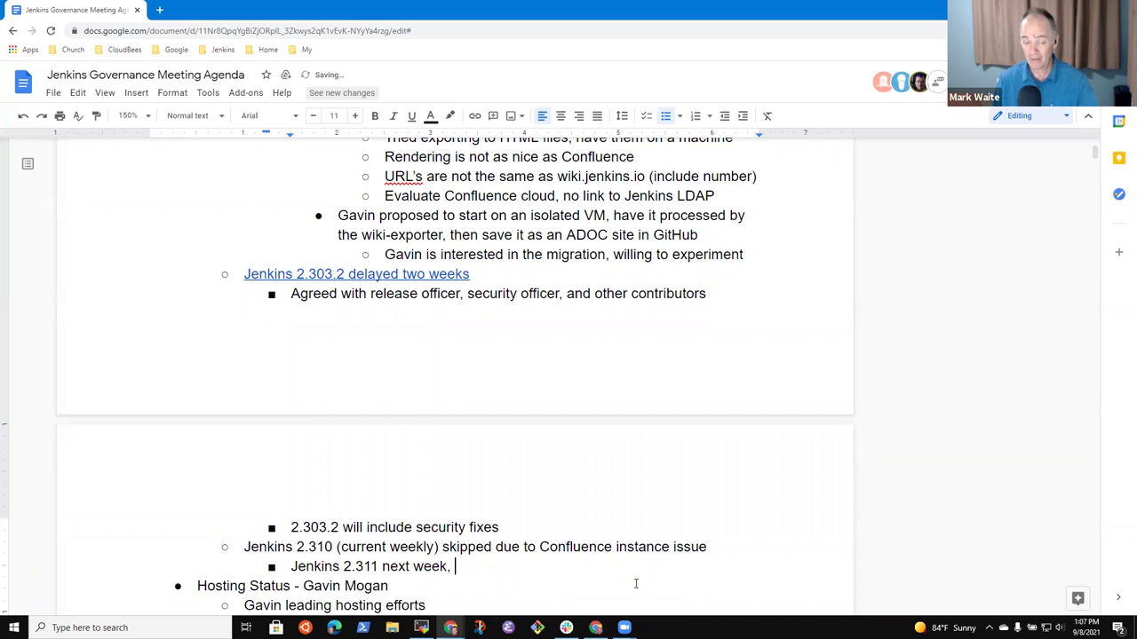
{"action": "key", "text": "BackSpace"}
{"action": "key", "text": "BackSpace"}
{"action": "key", "text": "BackSpace"}
{"action": "key", "text": "BackSpace"}
{"action": "type", "text": "ma"}
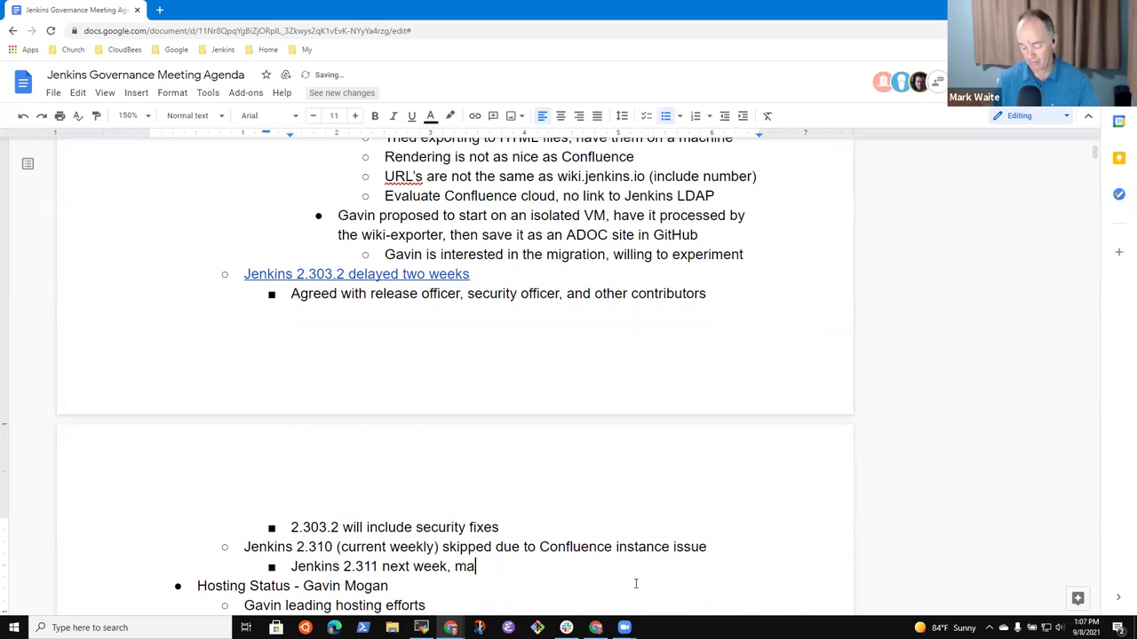
{"action": "type", "text": "y be this wee"}
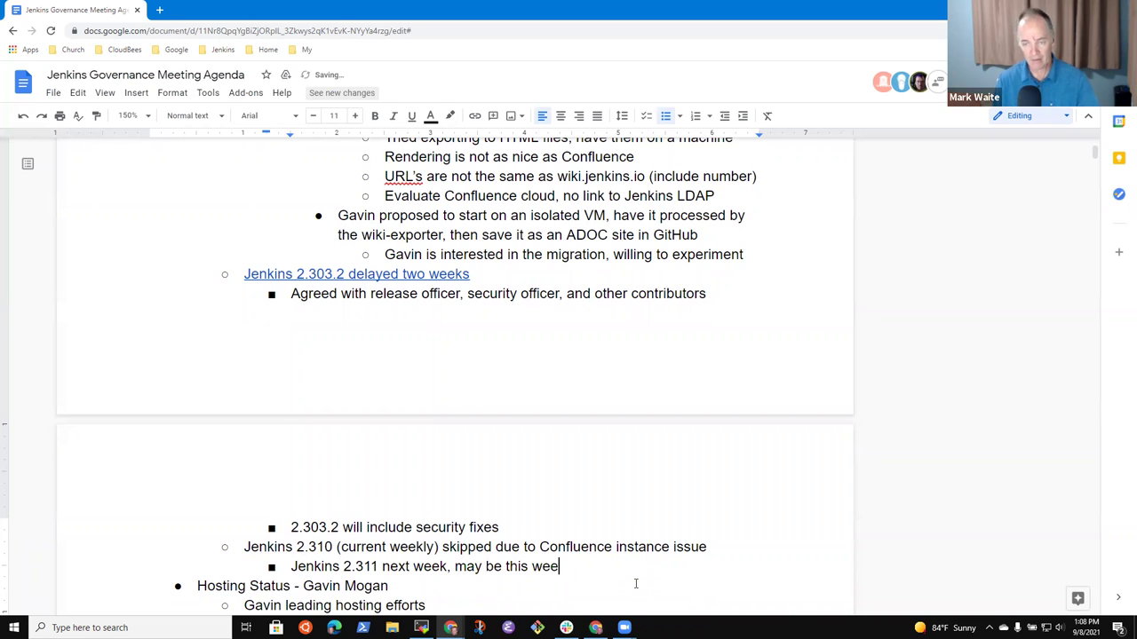
{"action": "type", "text": "k depending on Olivier"}
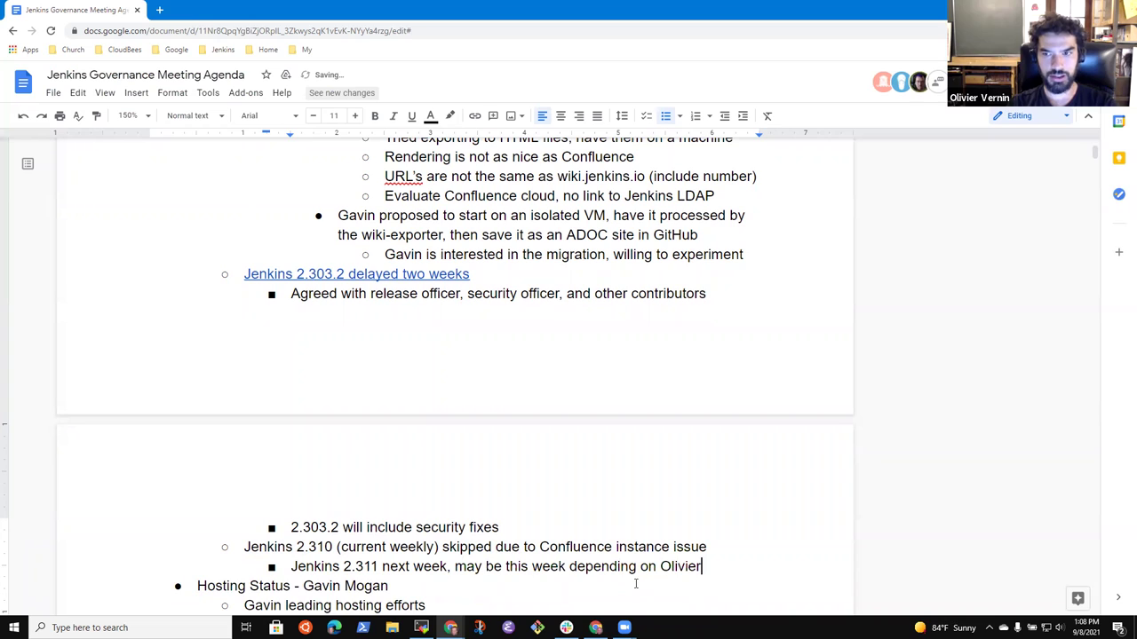
Add the bullet "Still have the 2.310 container, may be able to finish the release" after the Jenkins 2.311 note.
{"action": "key", "text": "Return"}
{"action": "type", "text": "Still"}
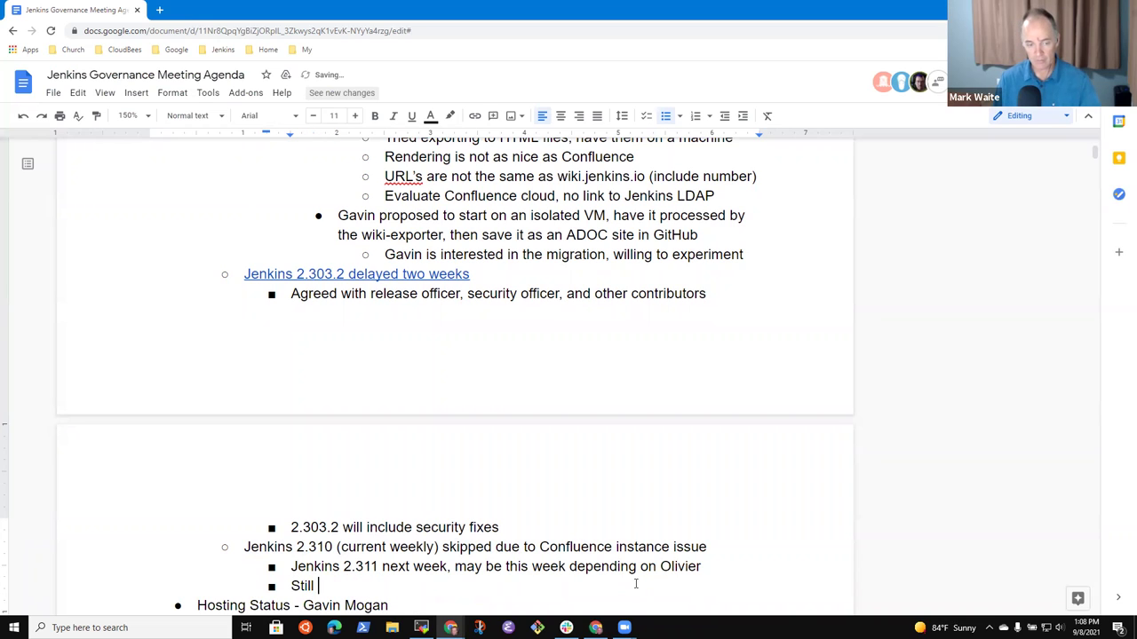
{"action": "type", "text": "have the 2.30"}
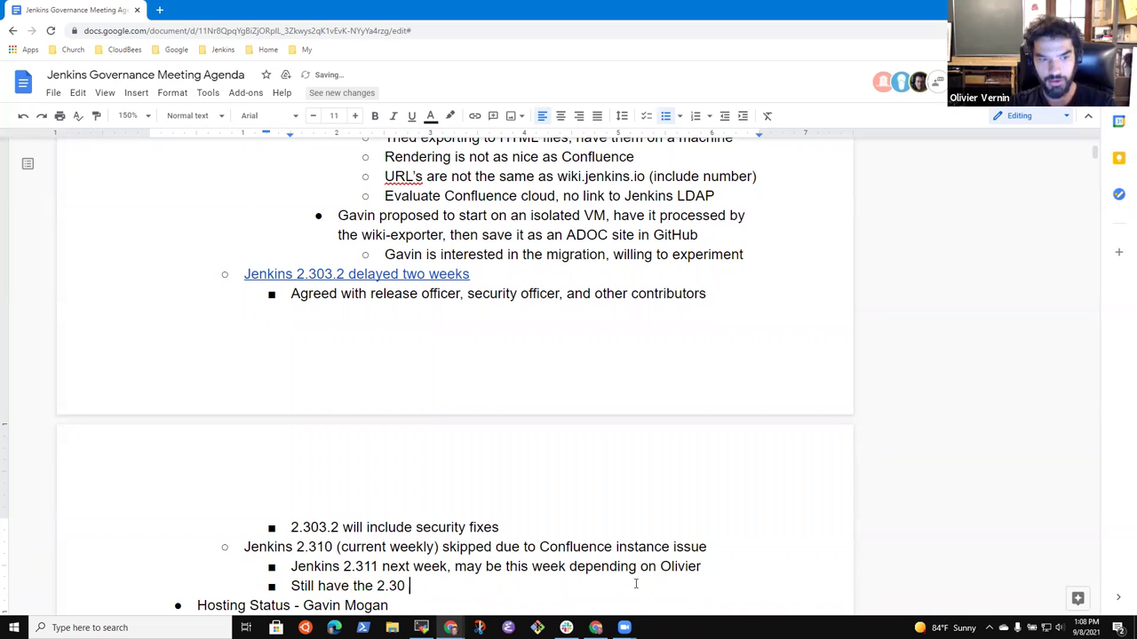
{"action": "key", "text": "BackSpace"}
{"action": "key", "text": "BackSpace"}
{"action": "type", "text": "10 container,"}
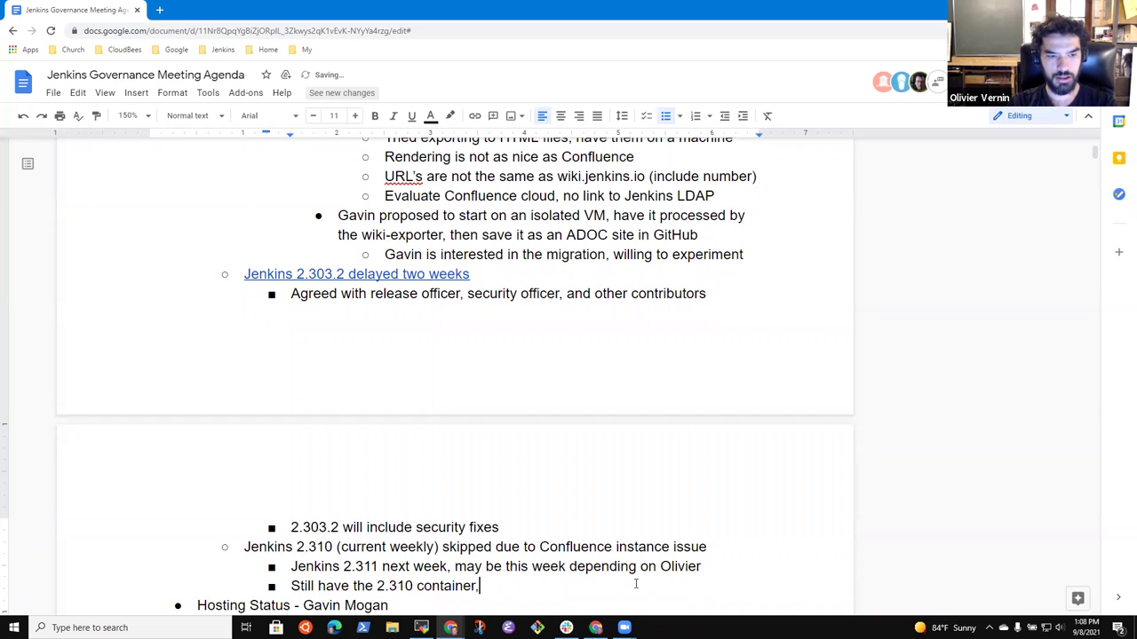
{"action": "type", "text": " may be able t"}
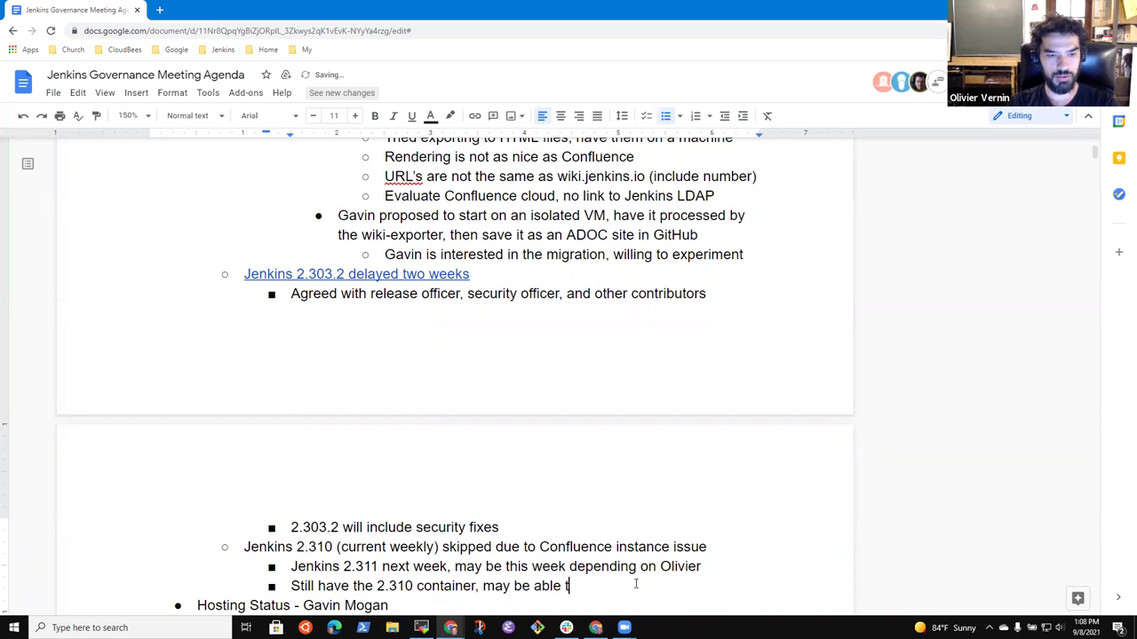
{"action": "type", "text": "o finish the rele"}
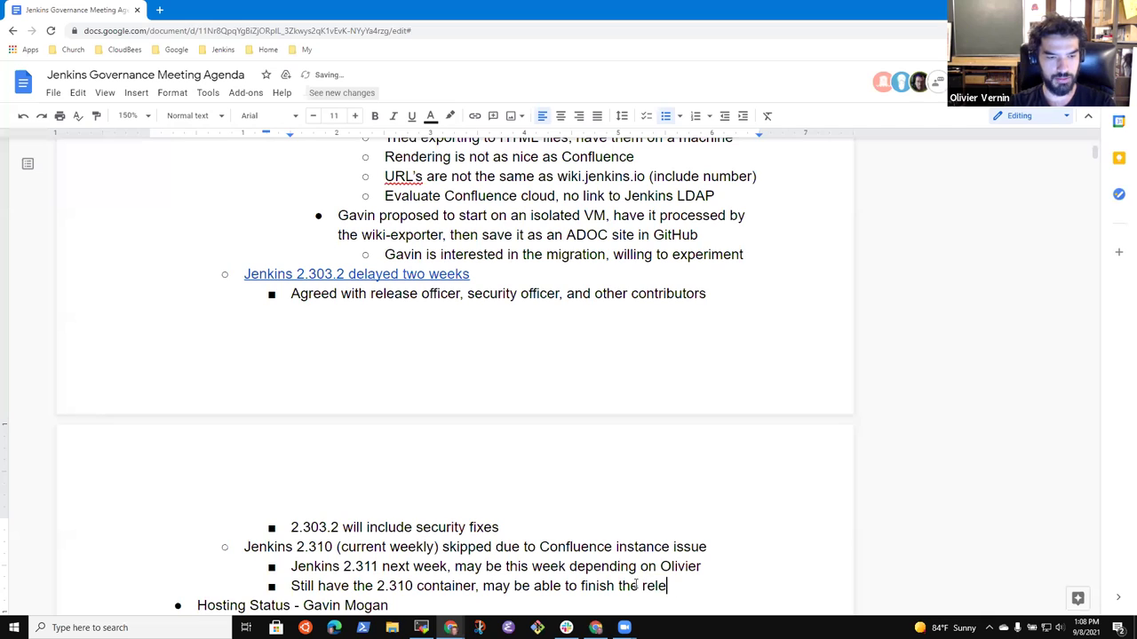
{"action": "type", "text": "ase"}
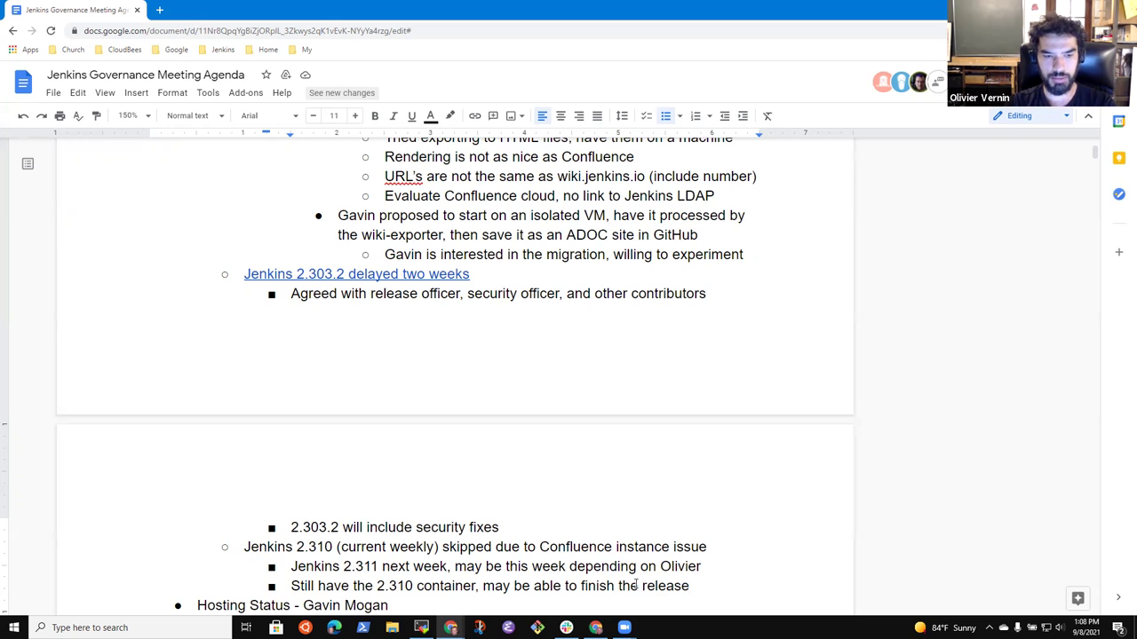
Add a sub-bullet under the 2.310 container note: the responsible contributor's first name followed by "has done manual releases previously".
{"action": "key", "text": "Return"}
{"action": "key", "text": "Tab"}
{"action": "type", "text": "Oliver"}
{"action": "key", "text": "BackSpace"}
{"action": "key", "text": "BackSpace"}
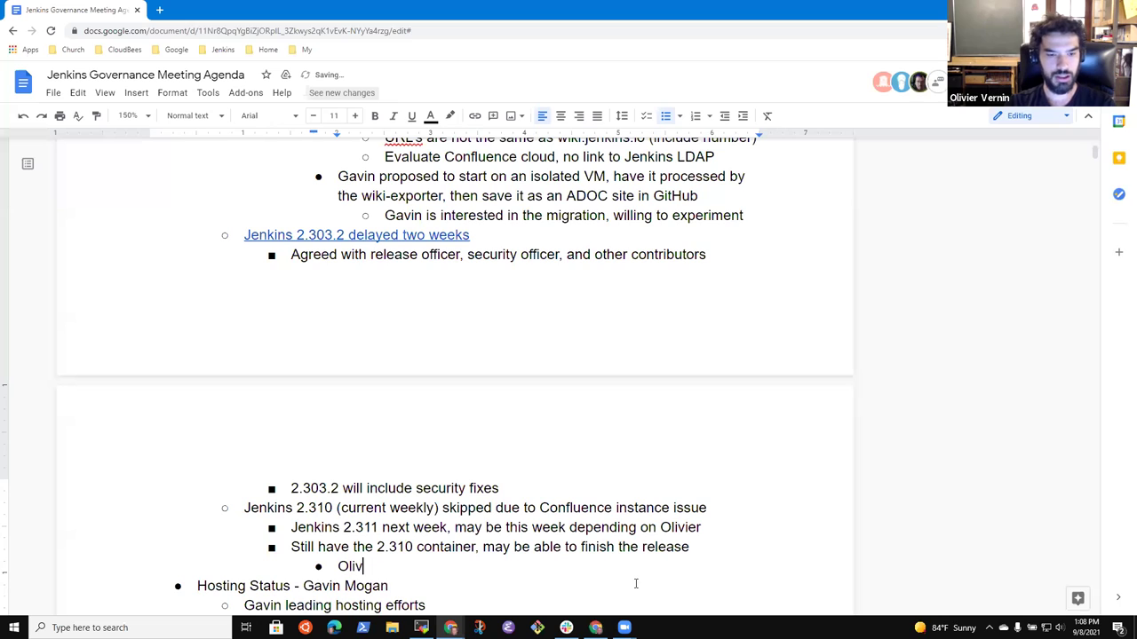
{"action": "type", "text": "ier has done ma"}
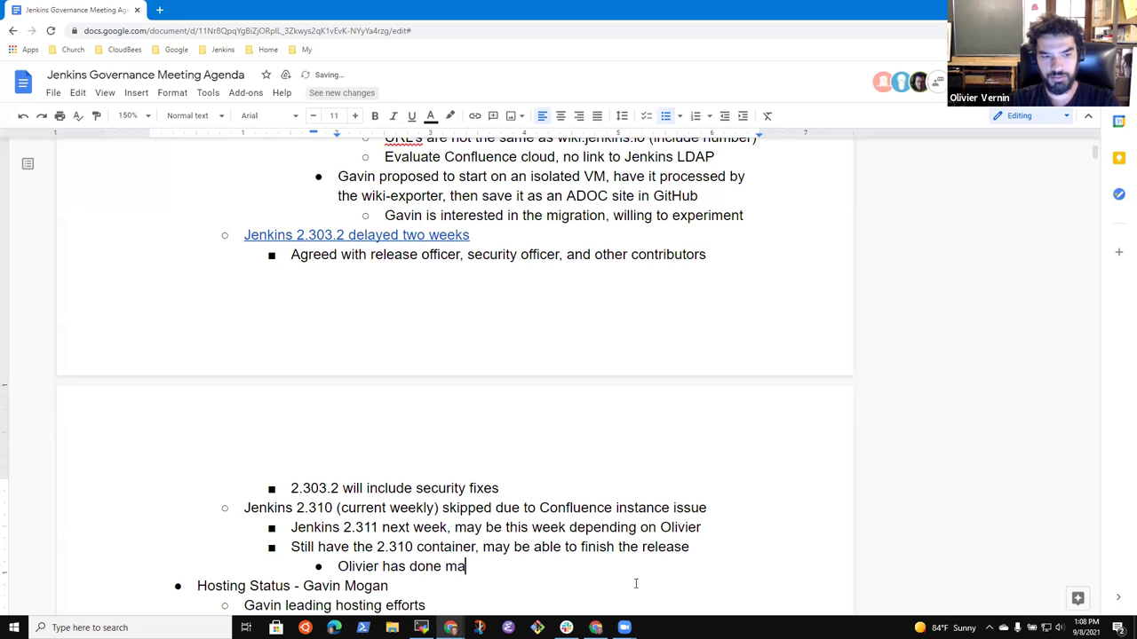
{"action": "type", "text": "nual releases"}
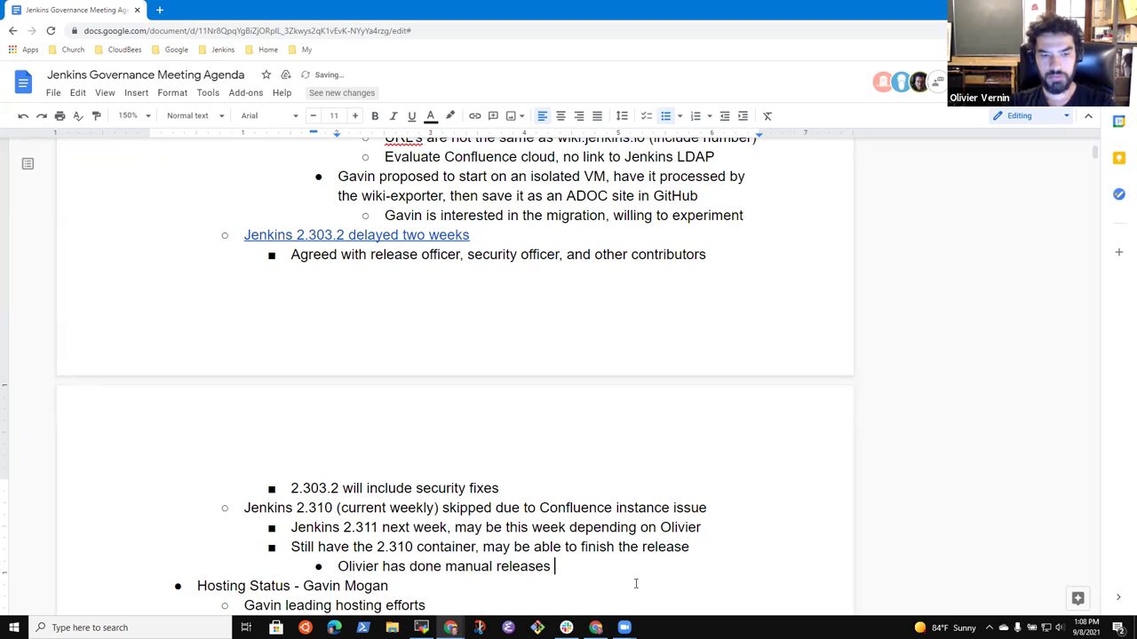
{"action": "type", "text": " previously"}
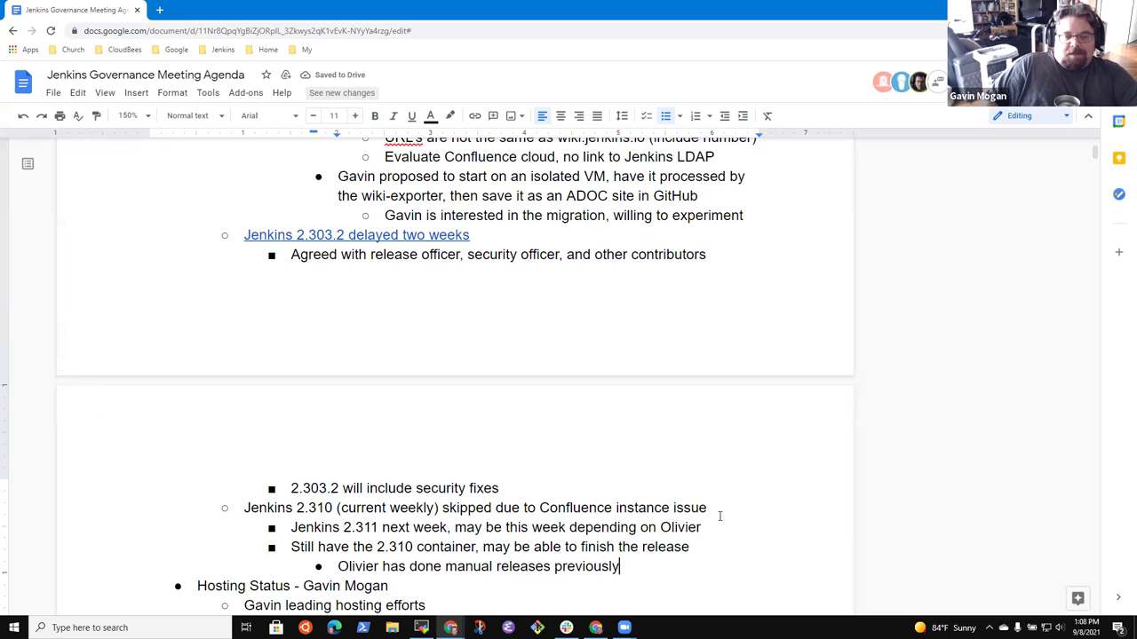
Add a bullet one level up naming the two contributors, followed by "not concerned if we burn 2.310, approved from both".
{"action": "key", "text": "Return"}
{"action": "key", "text": "shift+Tab"}
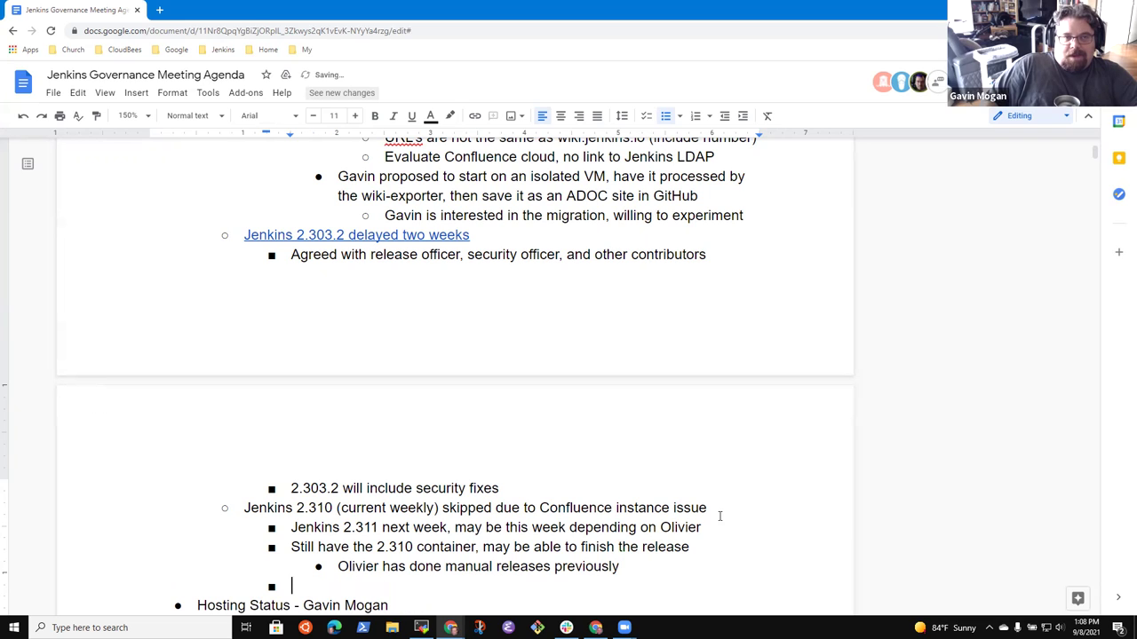
{"action": "type", "text": "Gavin and "}
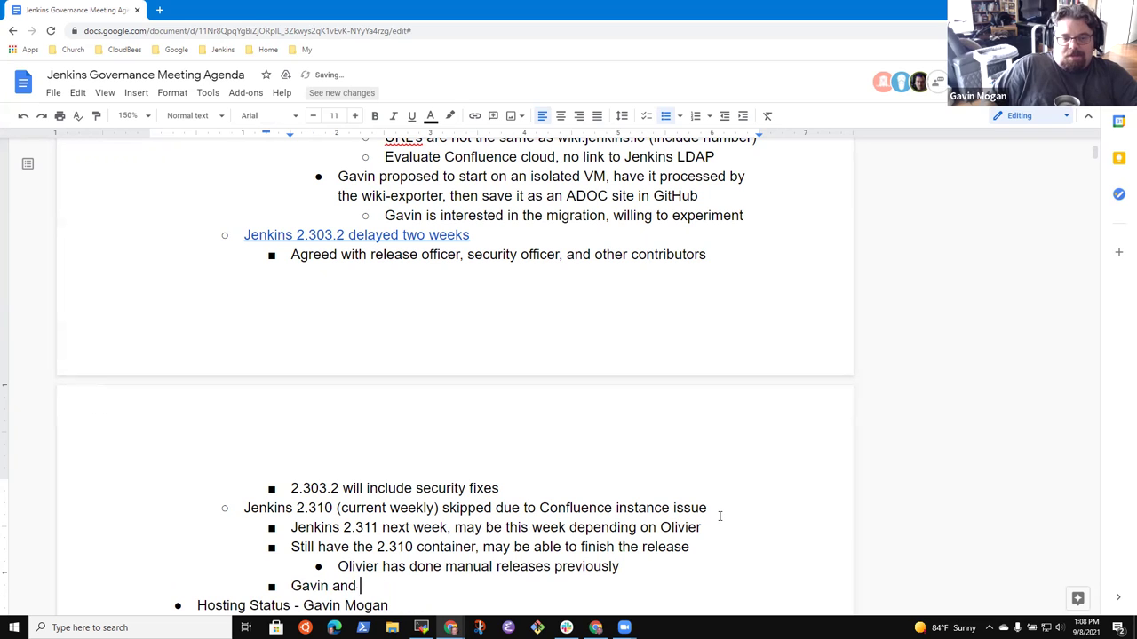
{"action": "type", "text": "Ewelina"}
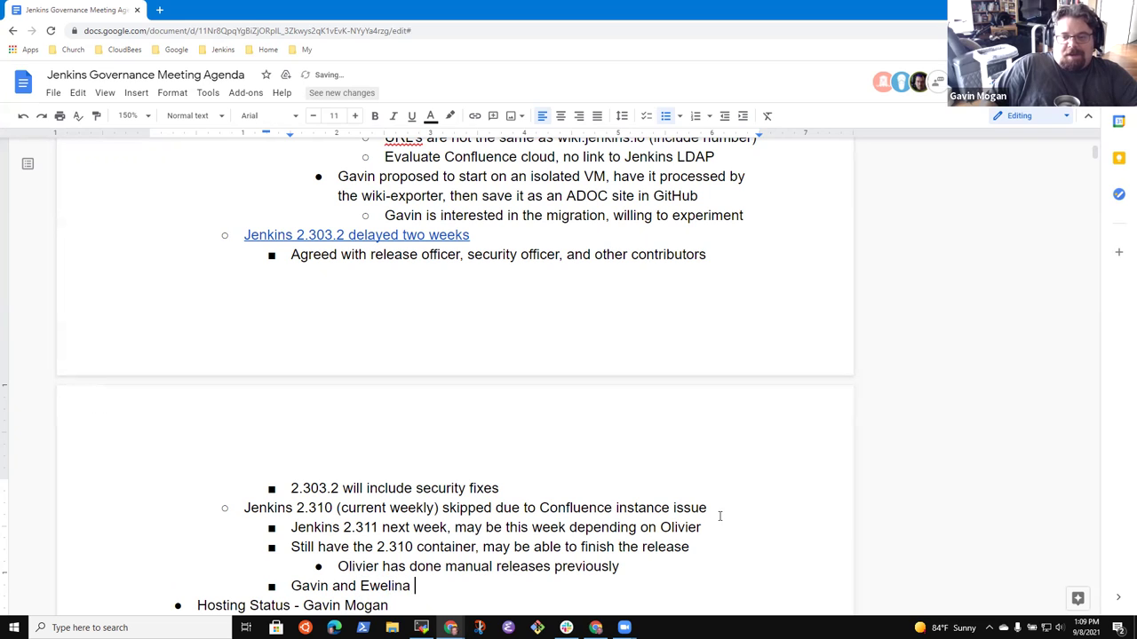
{"action": "type", "text": " not conc"}
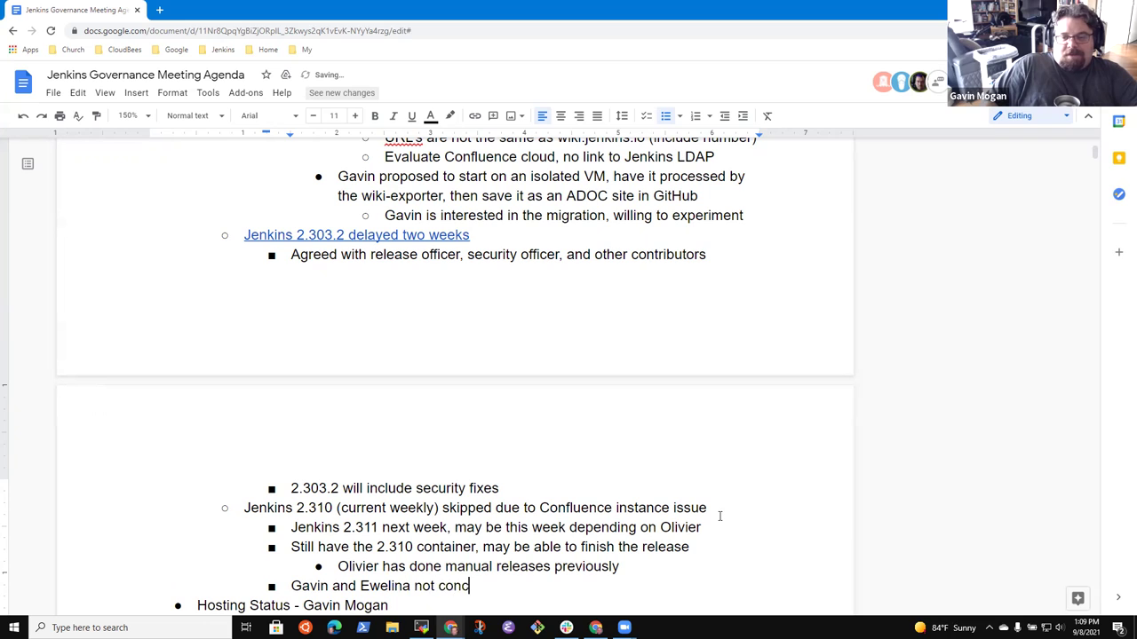
{"action": "type", "text": "erned if we "}
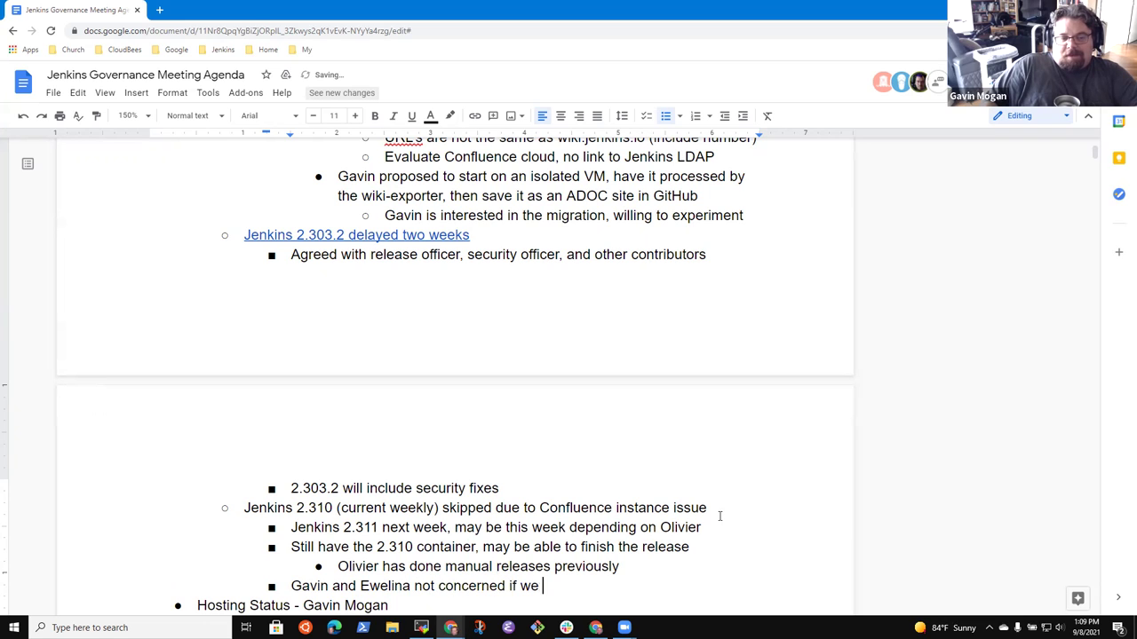
{"action": "type", "text": "bur"}
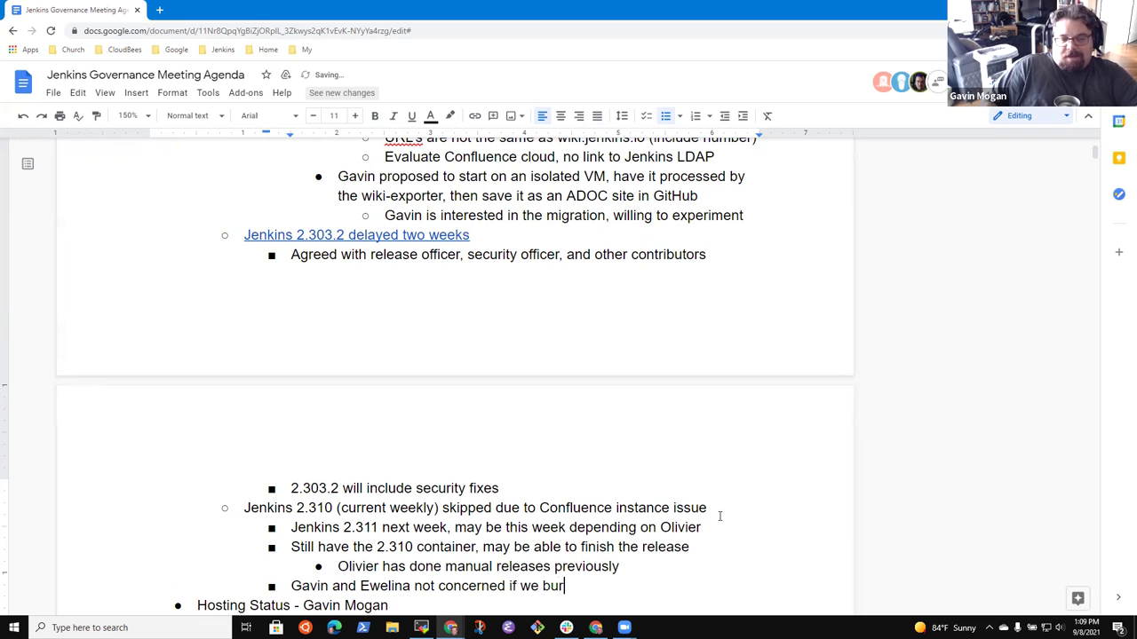
{"action": "type", "text": "n 2"}
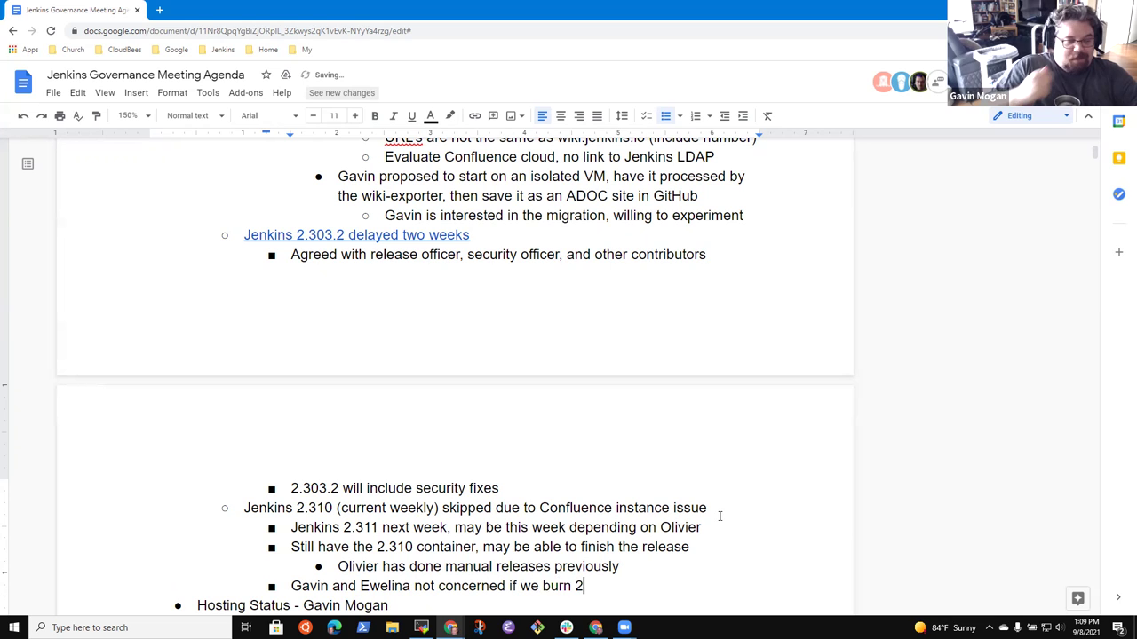
{"action": "type", "text": ".310"}
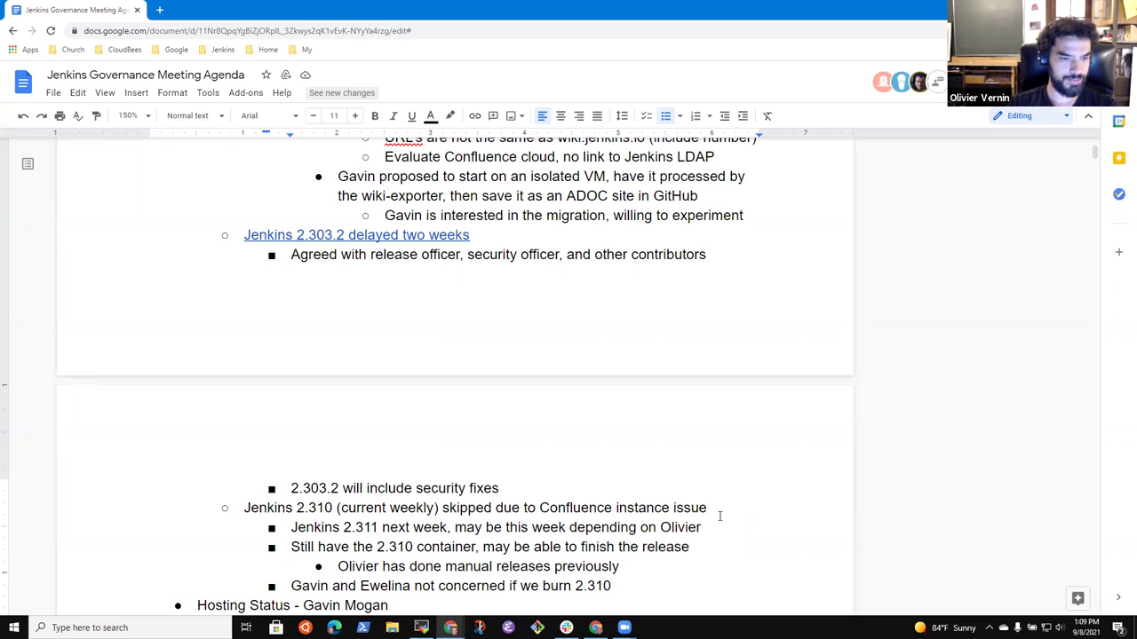
{"action": "type", "text": ", appr"}
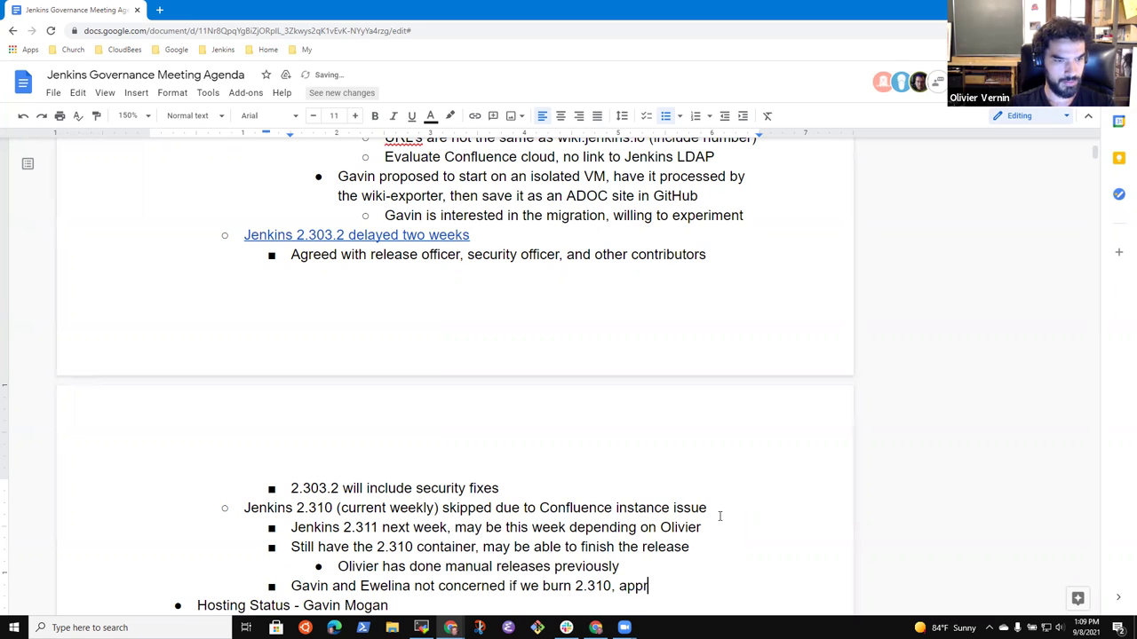
{"action": "type", "text": "oved from both"}
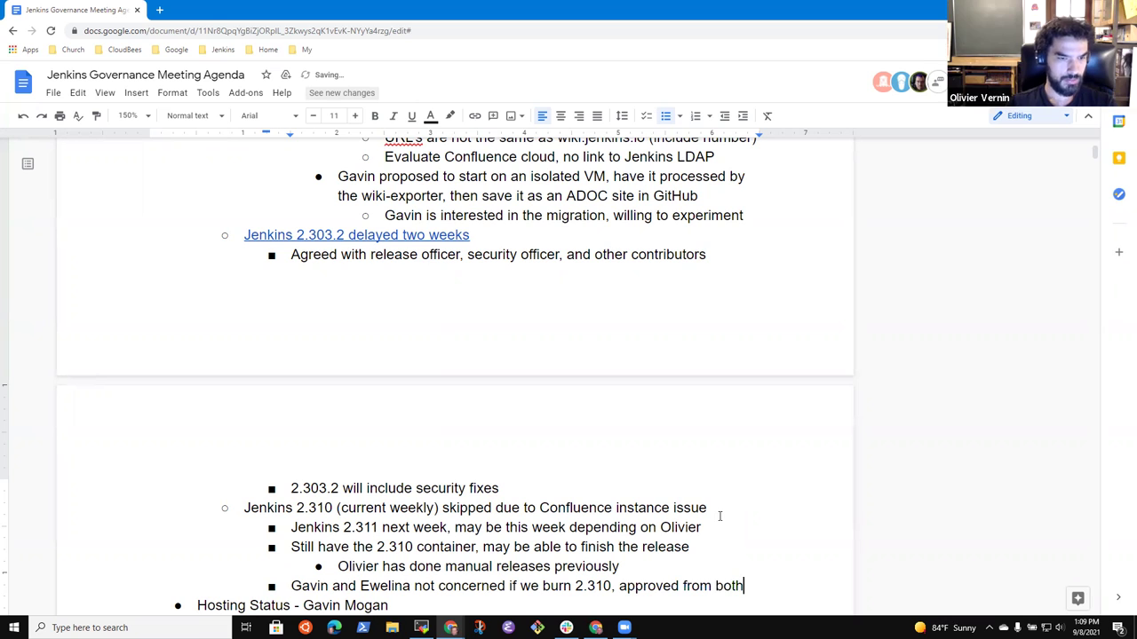
Add the sub-bullet "Would benefit to have more help to spread the load" under the hosting efforts item in Hosting Status.
{"action": "key", "text": "Down"}
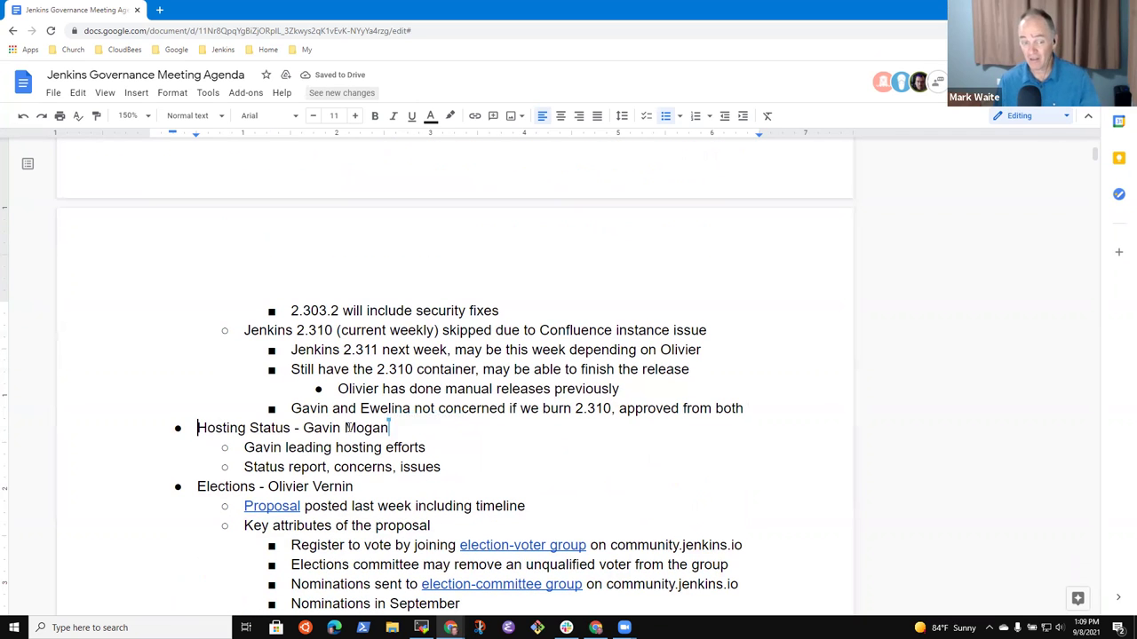
{"action": "key", "text": "shift+End"}
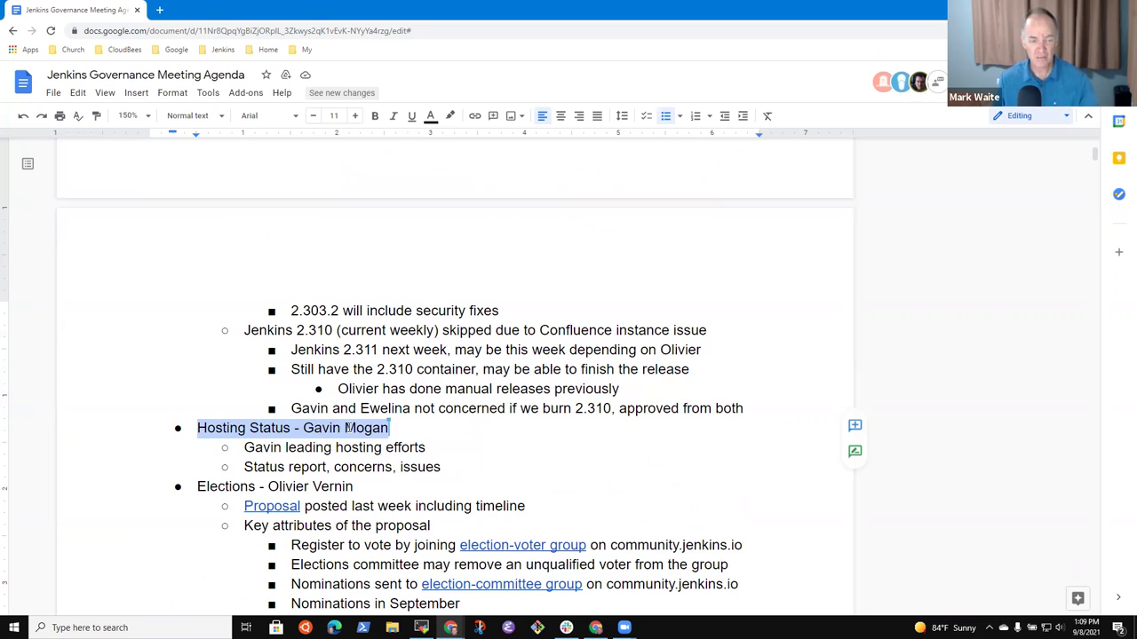
{"action": "key", "text": "Down"}
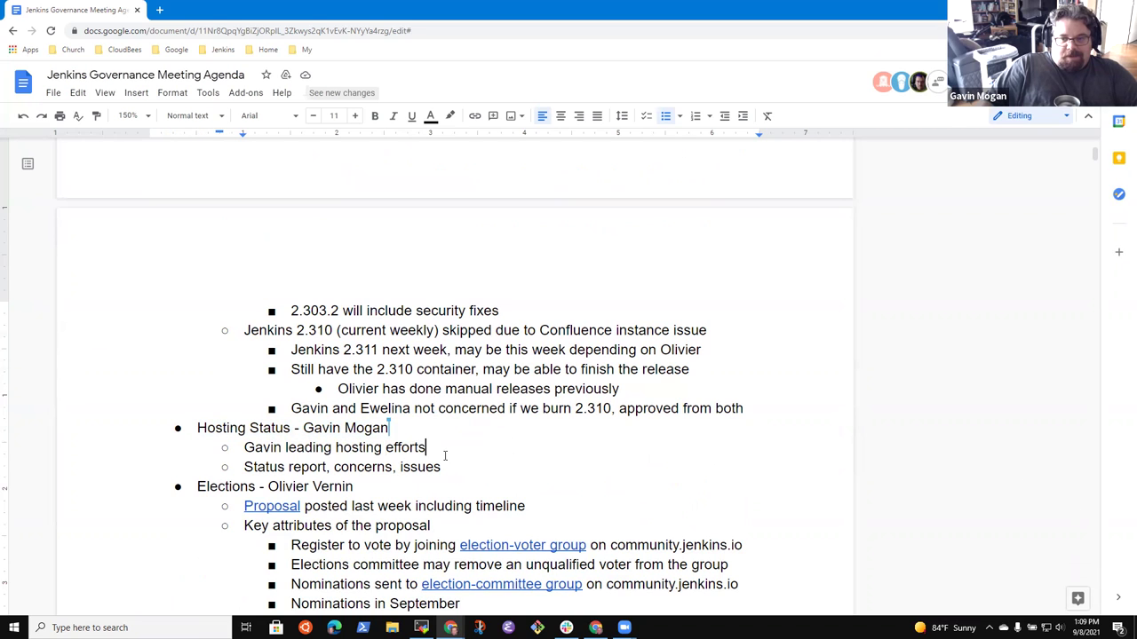
{"action": "key", "text": "Return"}
{"action": "key", "text": "Tab"}
{"action": "type", "text": "Would been"}
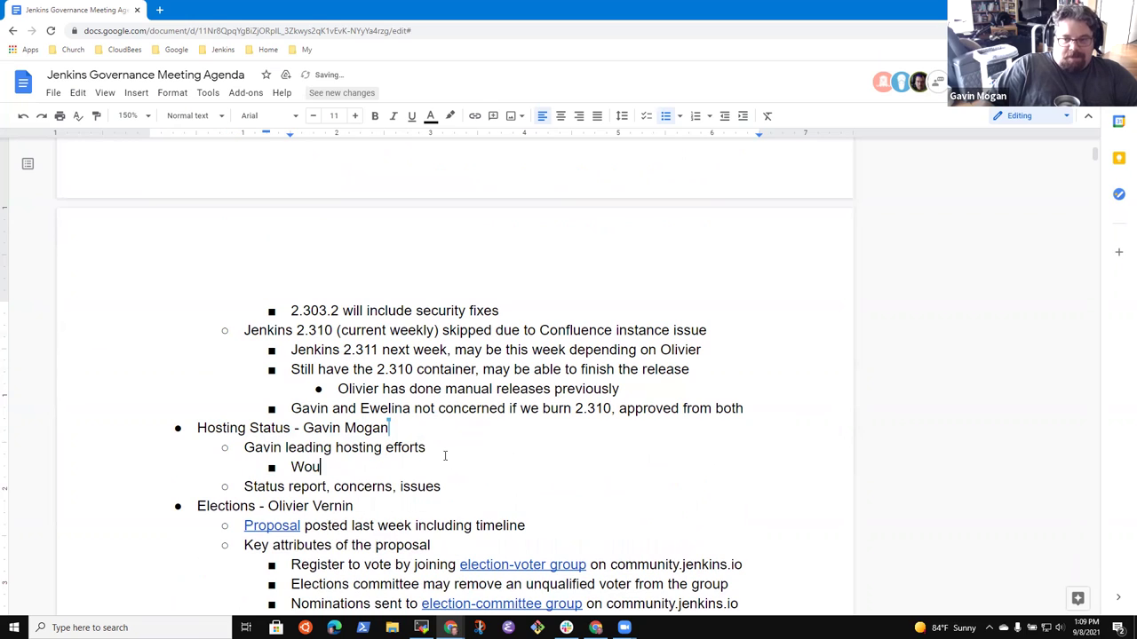
{"action": "key", "text": "BackSpace"}
{"action": "key", "text": "BackSpace"}
{"action": "type", "text": "nefit"}
{"action": "key", "text": "ctrl+BackSpace"}
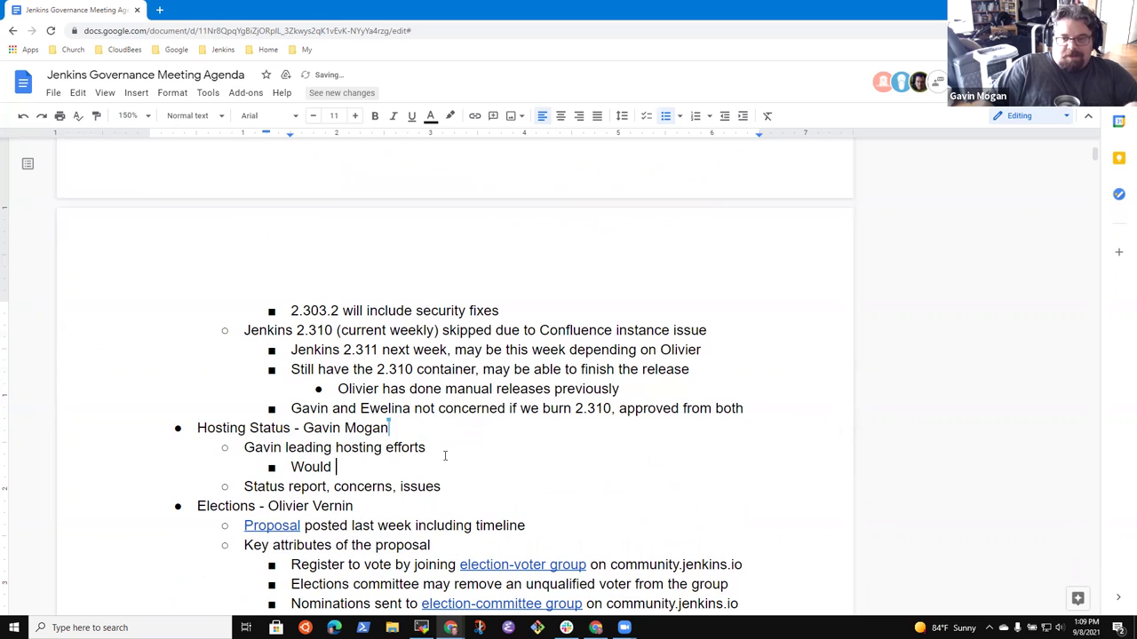
{"action": "type", "text": "benefit to "}
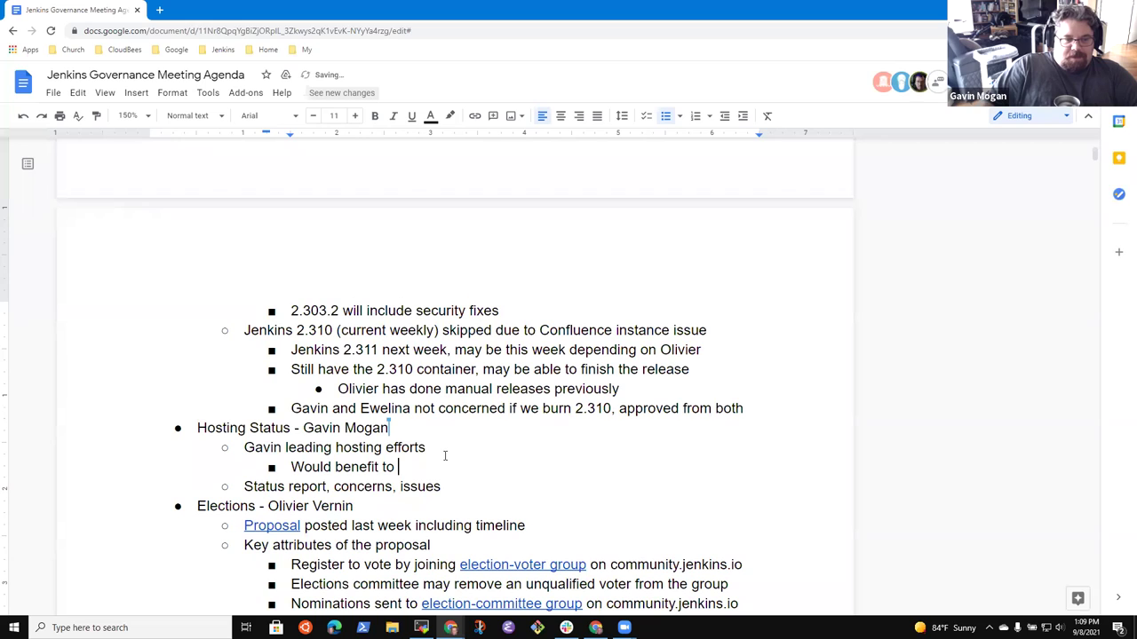
{"action": "type", "text": "have more h"}
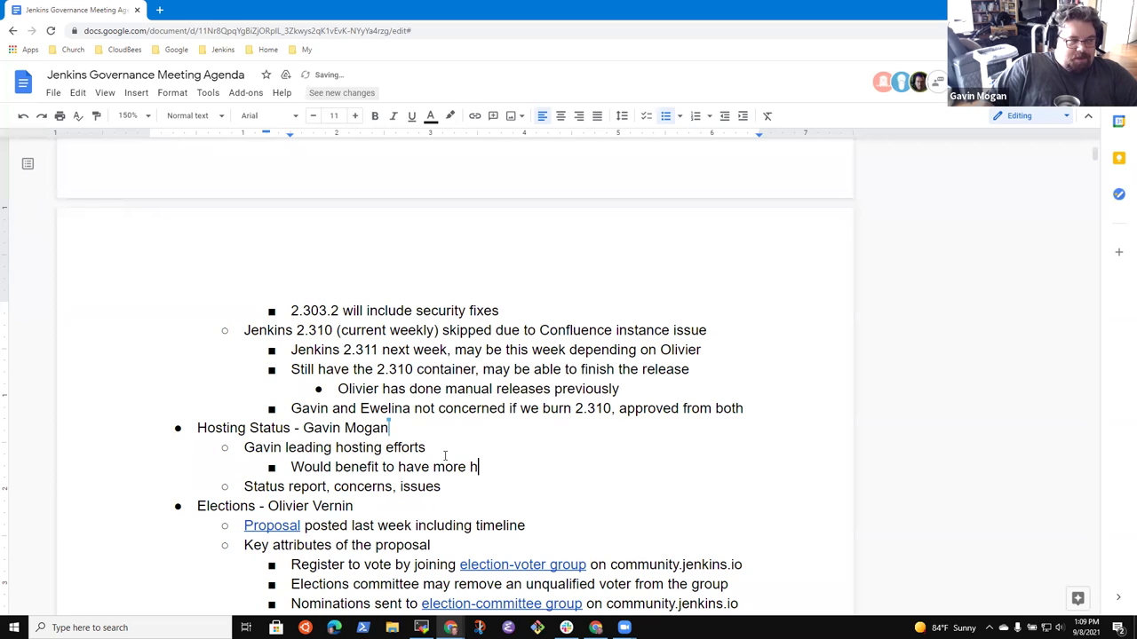
{"action": "type", "text": "elp to spread the load"}
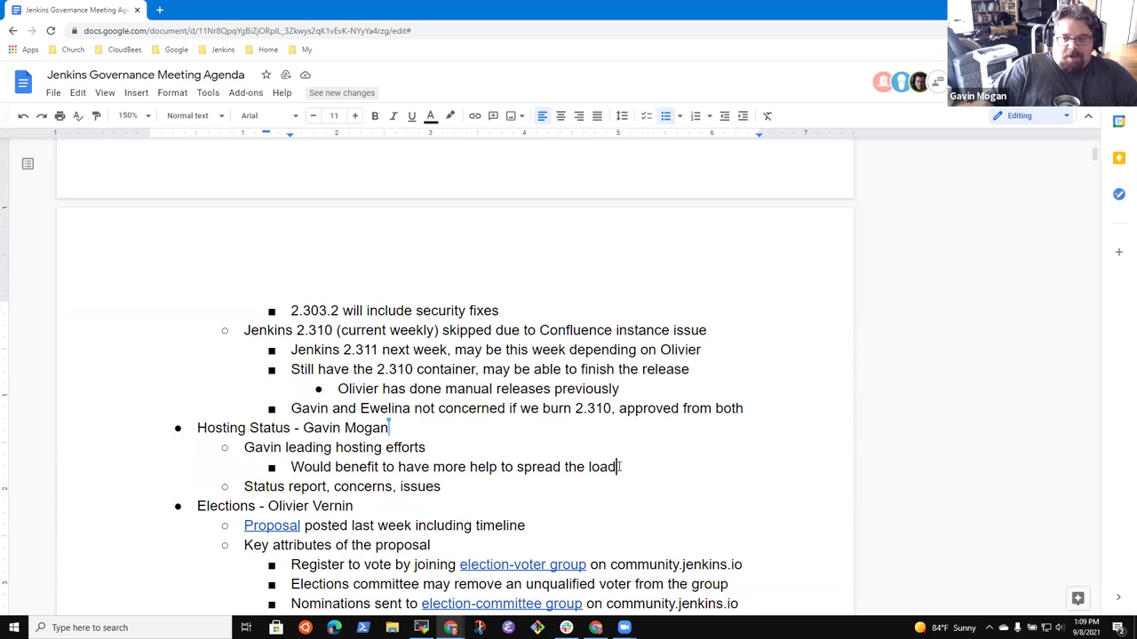
Add a bullet after the load-spreading note: the helper's first name followed by "assisting with the repository-permissions-updater reviews".
{"action": "key", "text": "Return"}
{"action": "type", "text": "Tim assisting with the "}
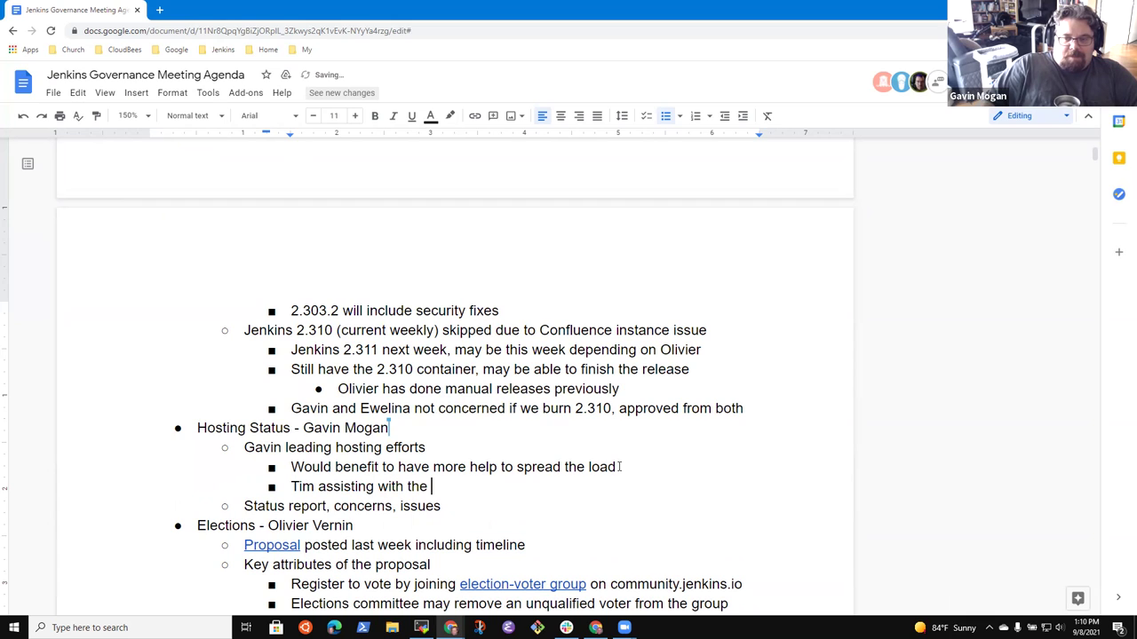
{"action": "type", "text": "repository-permis"}
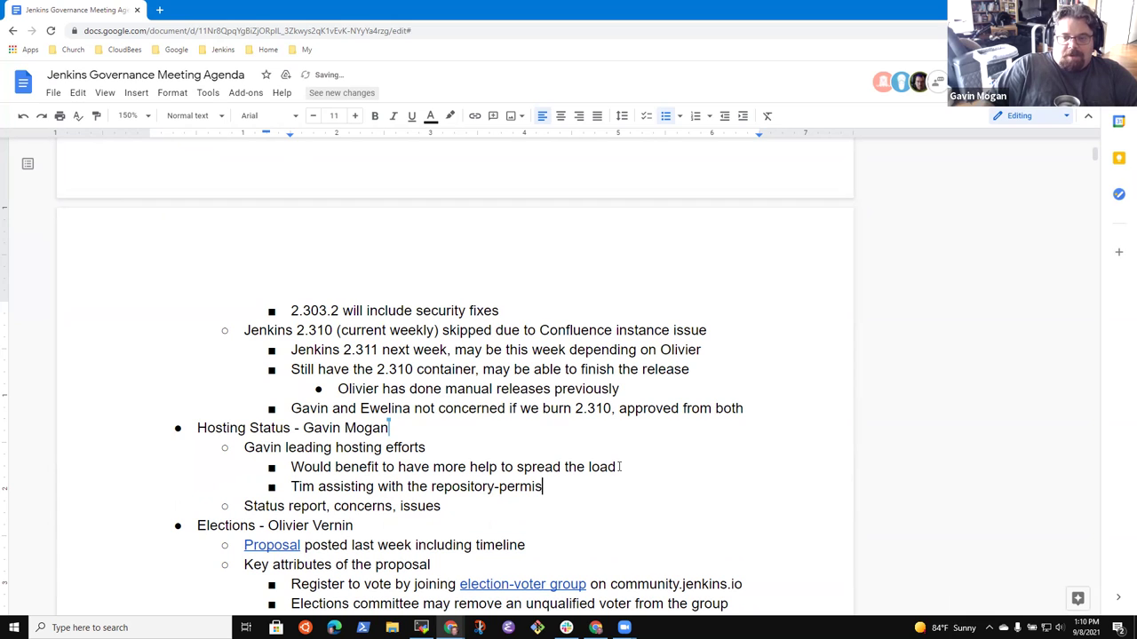
{"action": "type", "text": "sions-update"}
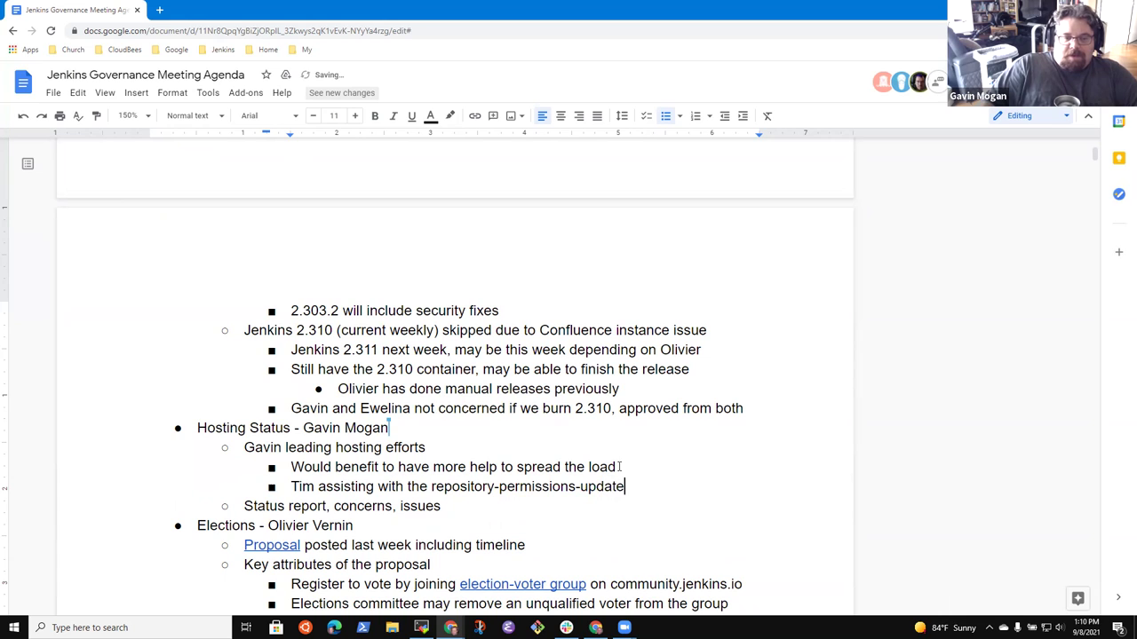
{"action": "type", "text": "r changes"}
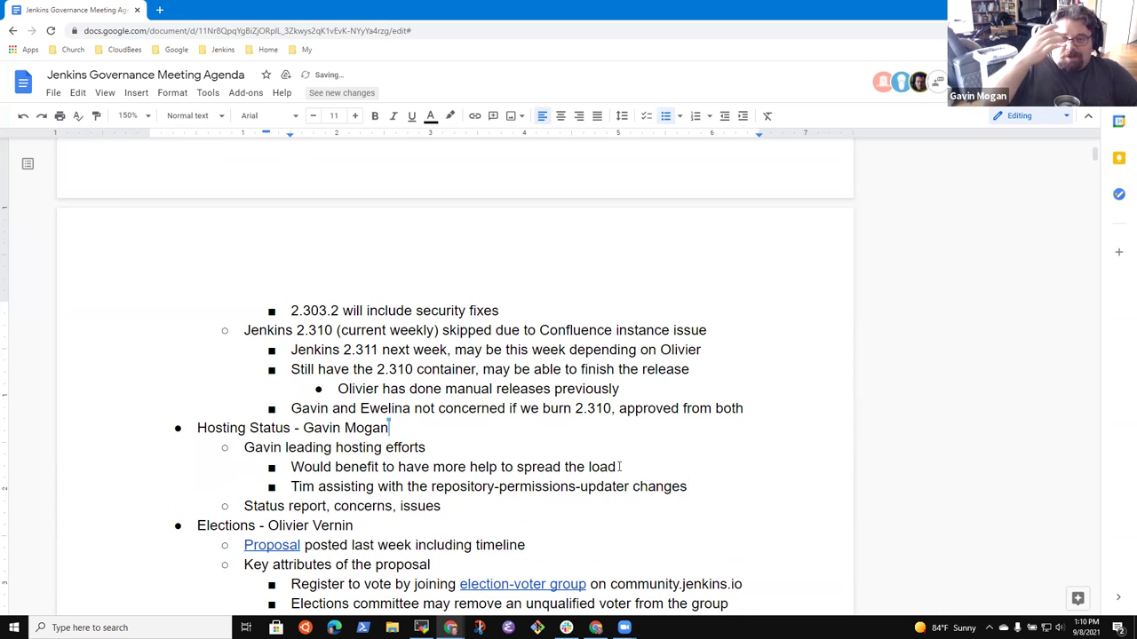
{"action": "key", "text": "ctrl+BackSpace"}
{"action": "type", "text": "reviews"}
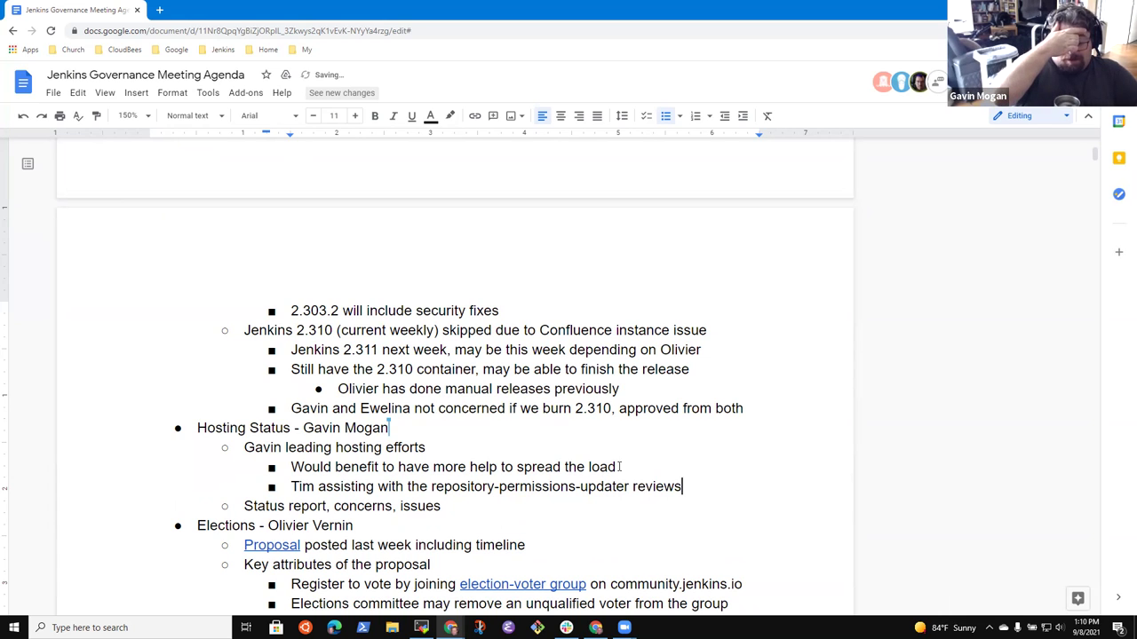
Add the bullet "Hosting request for one plugin that wants to reject" after the repository-permissions-updater note.
{"action": "key", "text": "Return"}
{"action": "type", "text": "Hosting "}
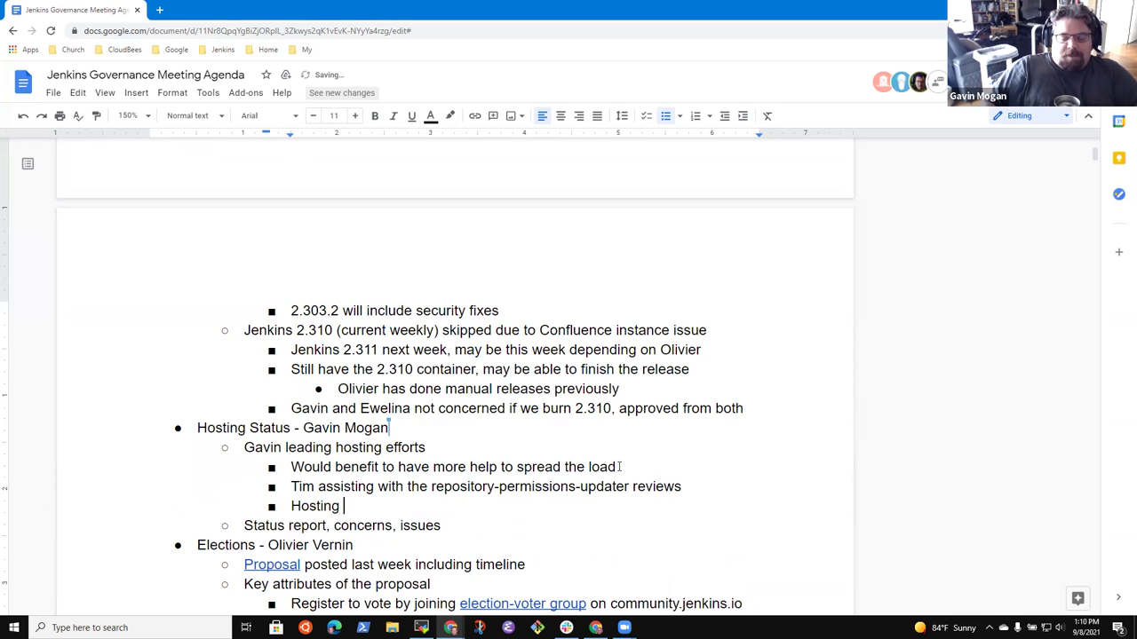
{"action": "type", "text": "request for "}
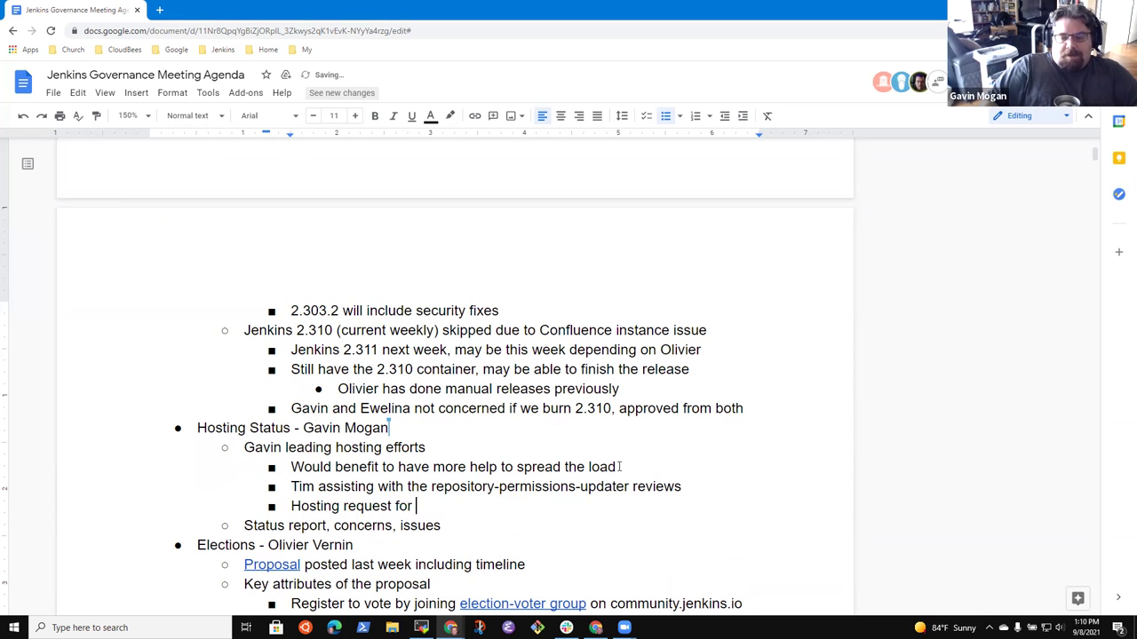
{"action": "type", "text": "one plugin that "}
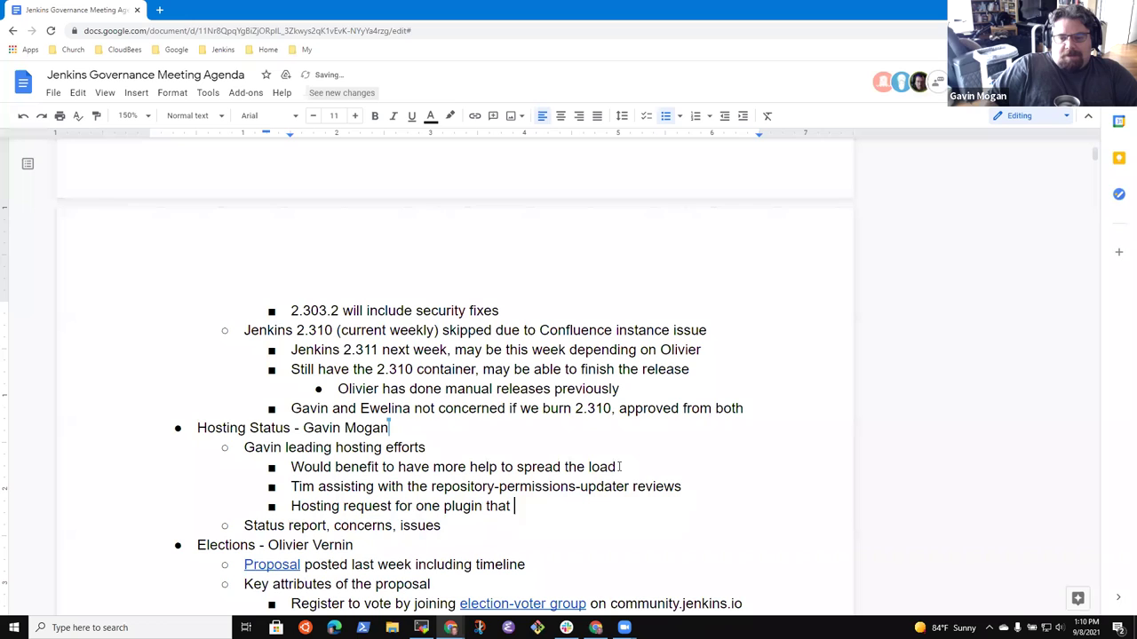
{"action": "type", "text": "wants to re"}
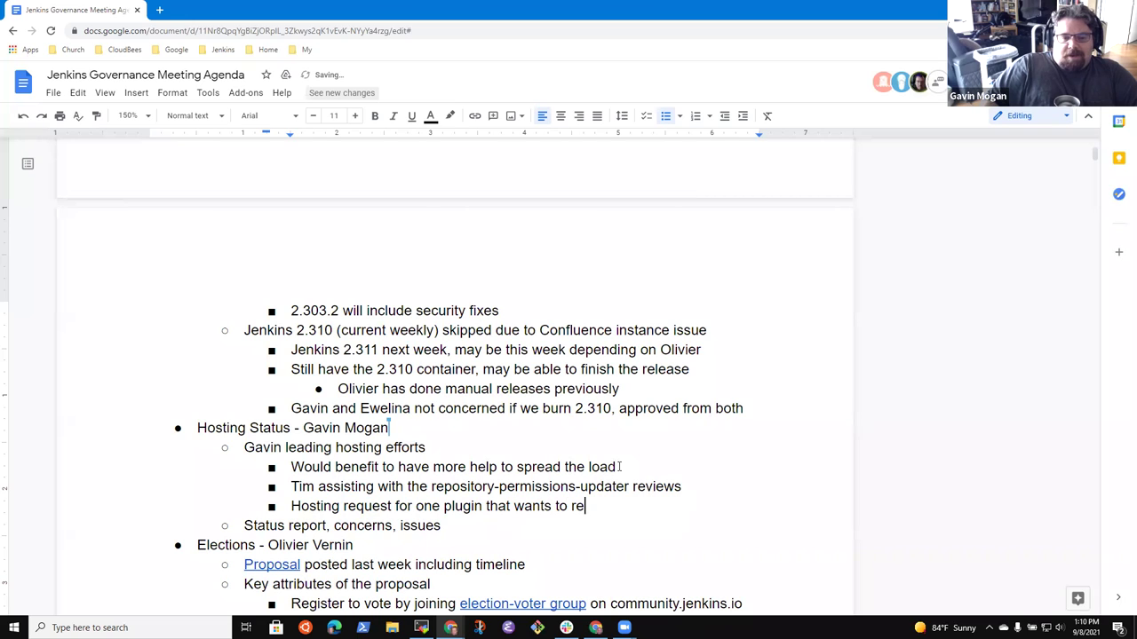
{"action": "type", "text": "ject, needs to u"}
{"action": "type", "text": "nderstnad"}
{"action": "key", "text": "BackSpace"}
{"action": "key", "text": "BackSpace"}
{"action": "key", "text": "BackSpace"}
{"action": "type", "text": "an"}
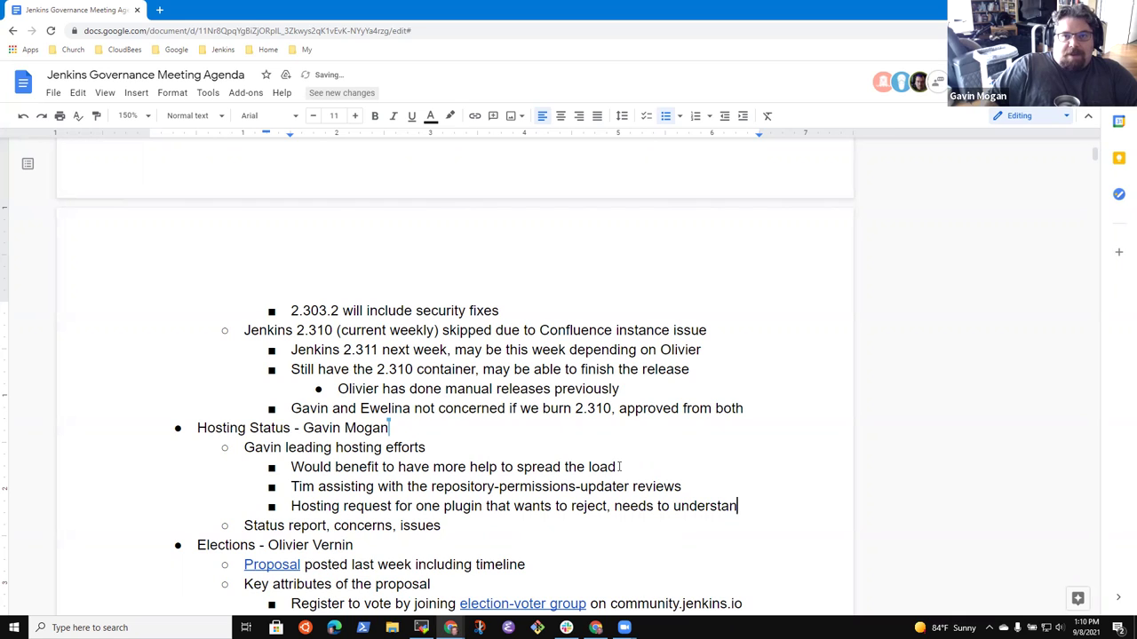
{"action": "key", "text": "BackSpace"}
{"action": "key", "text": "BackSpace"}
{"action": "key", "text": "BackSpace"}
{"action": "key", "text": "BackSpace"}
{"action": "key", "text": "BackSpace"}
{"action": "key", "text": "BackSpace"}
{"action": "key", "text": "BackSpace"}
{"action": "key", "text": "BackSpace"}
{"action": "key", "text": "BackSpace"}
{"action": "key", "text": "BackSpace"}
{"action": "key", "text": "BackSpace"}
{"action": "key", "text": "BackSpace"}
{"action": "key", "text": "BackSpace"}
{"action": "key", "text": "BackSpace"}
{"action": "key", "text": "BackSpace"}
{"action": "key", "text": "BackSpace"}
{"action": "key", "text": "BackSpace"}
{"action": "key", "text": "BackSpace"}
{"action": "key", "text": "BackSpace"}
{"action": "key", "text": "BackSpace"}
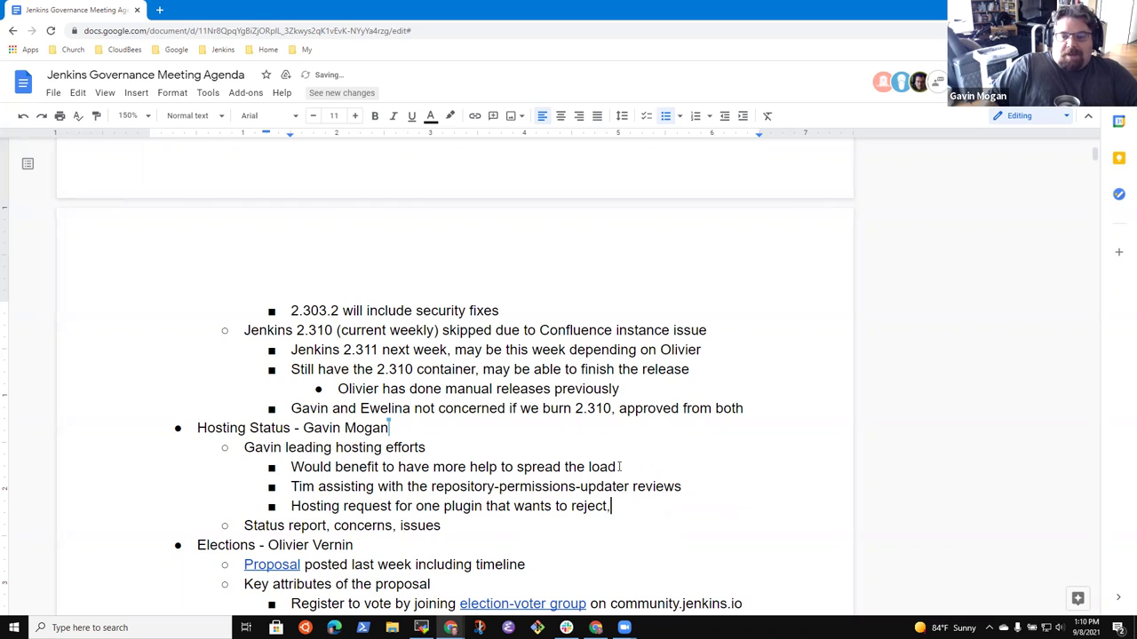
Under the plugin rejection bullet, add the sub-bullet "Wants a Java applet and a new TCP port to the Jenkins controller".
{"action": "key", "text": "Return"}
{"action": "key", "text": "Tab"}
{"action": "type", "text": "Wants a "}
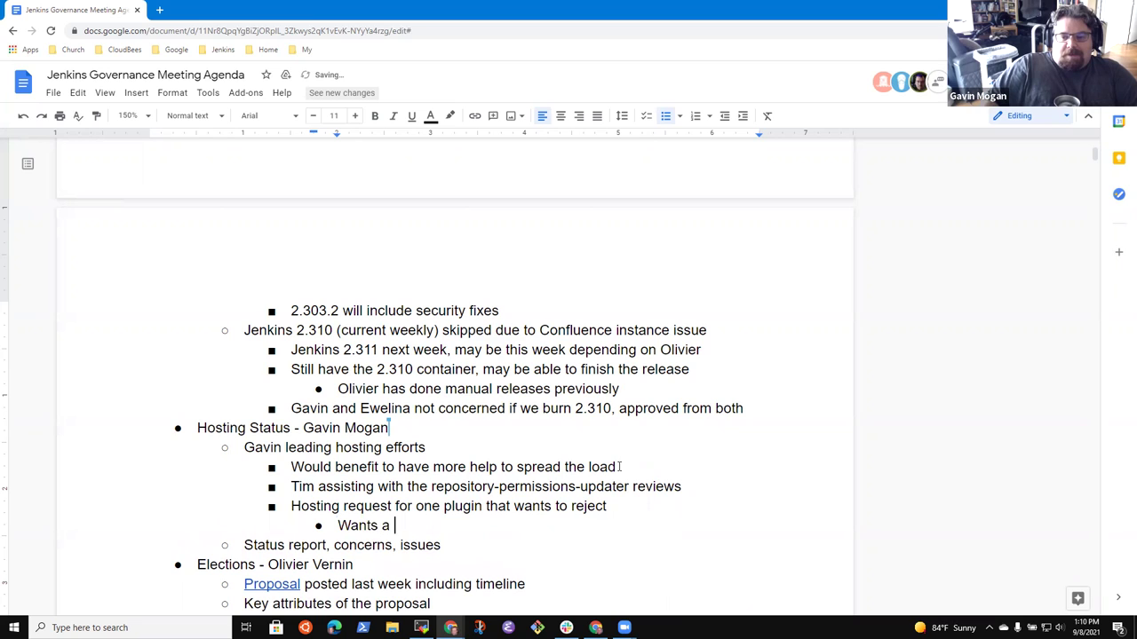
{"action": "type", "text": "Java apple"}
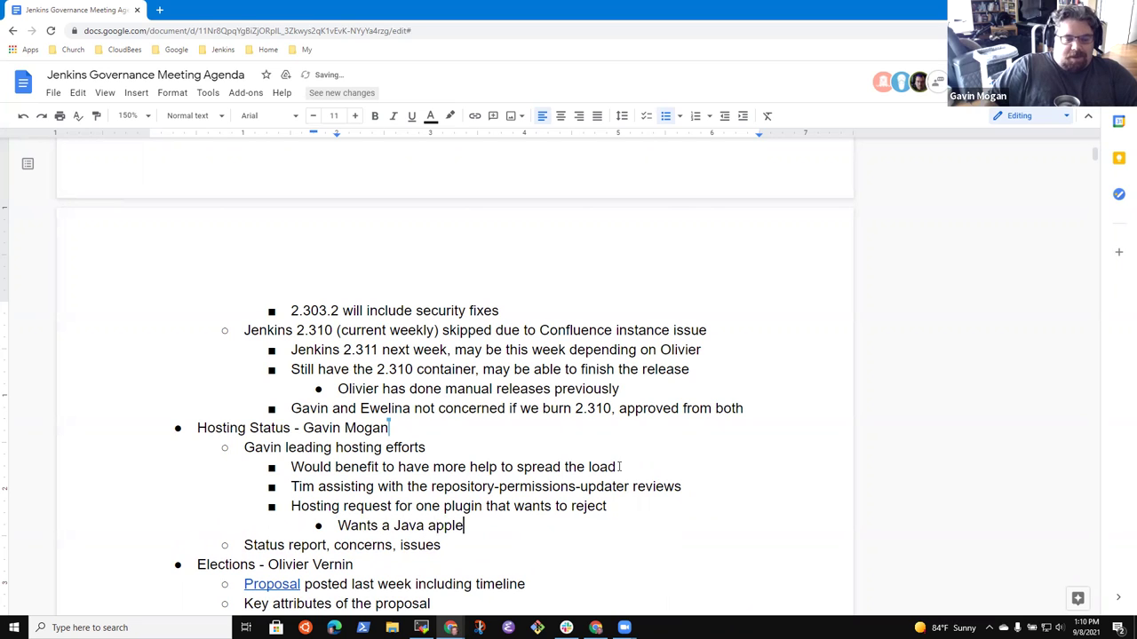
{"action": "type", "text": "t and a new "}
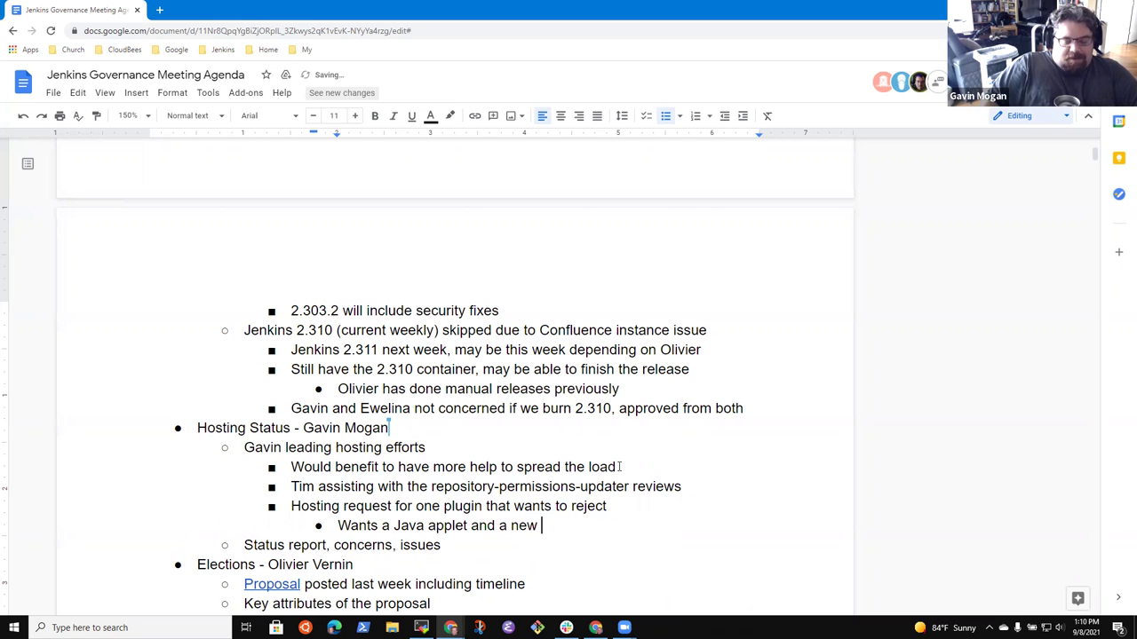
{"action": "type", "text": "TCP port ot the"}
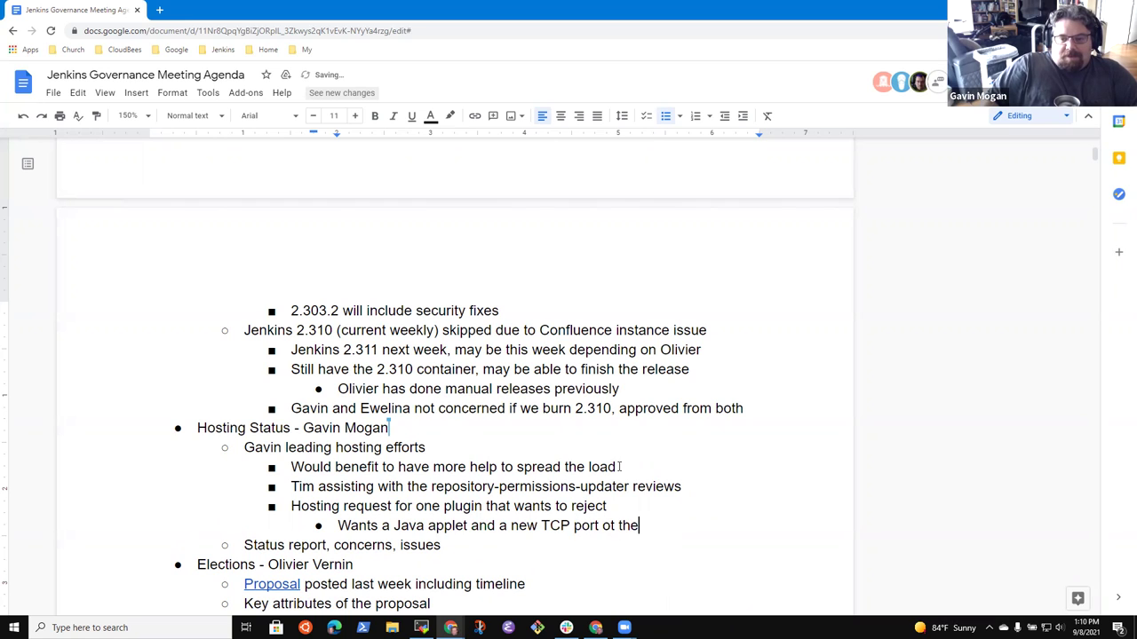
{"action": "key", "text": "BackSpace"}
{"action": "key", "text": "BackSpace"}
{"action": "key", "text": "BackSpace"}
{"action": "key", "text": "BackSpace"}
{"action": "key", "text": "BackSpace"}
{"action": "key", "text": "BackSpace"}
{"action": "type", "text": "to the Jenkins controller"}
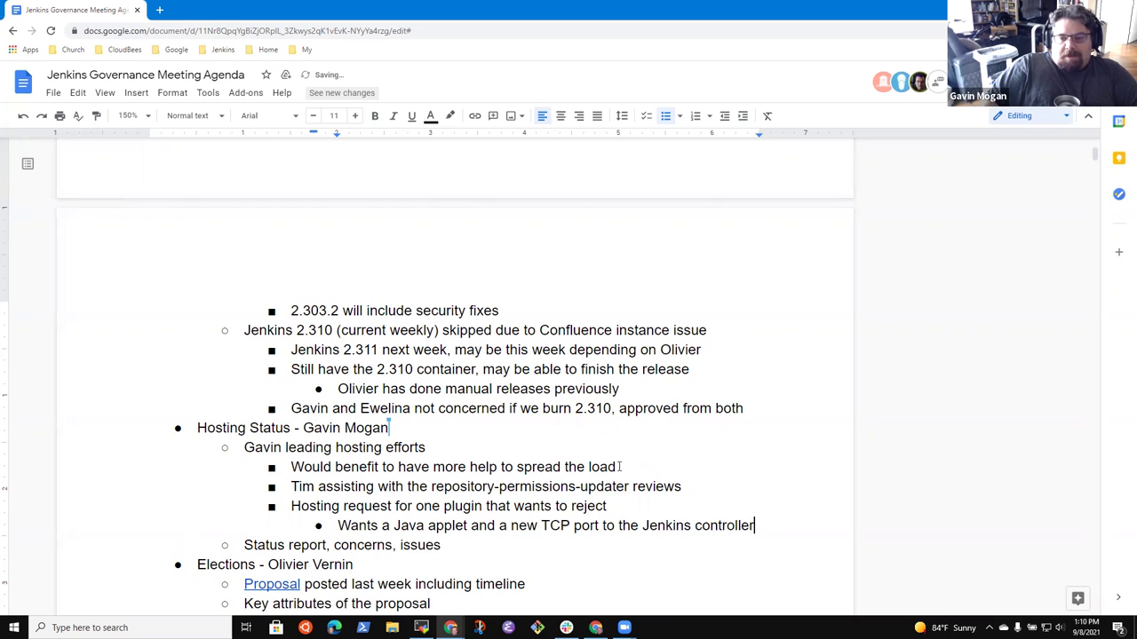
Add a second sub-bullet under the rejected hosting request reading "Feel unsafe and/or insecure".
{"action": "key", "text": "Return"}
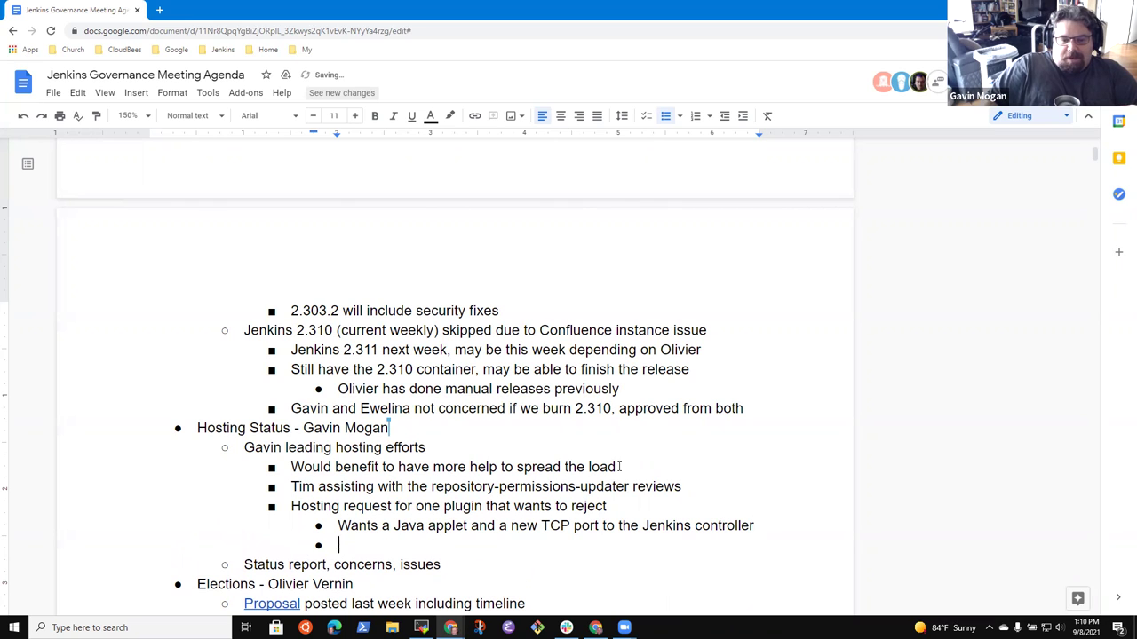
{"action": "type", "text": "Feel uns"}
{"action": "type", "text": "afg"}
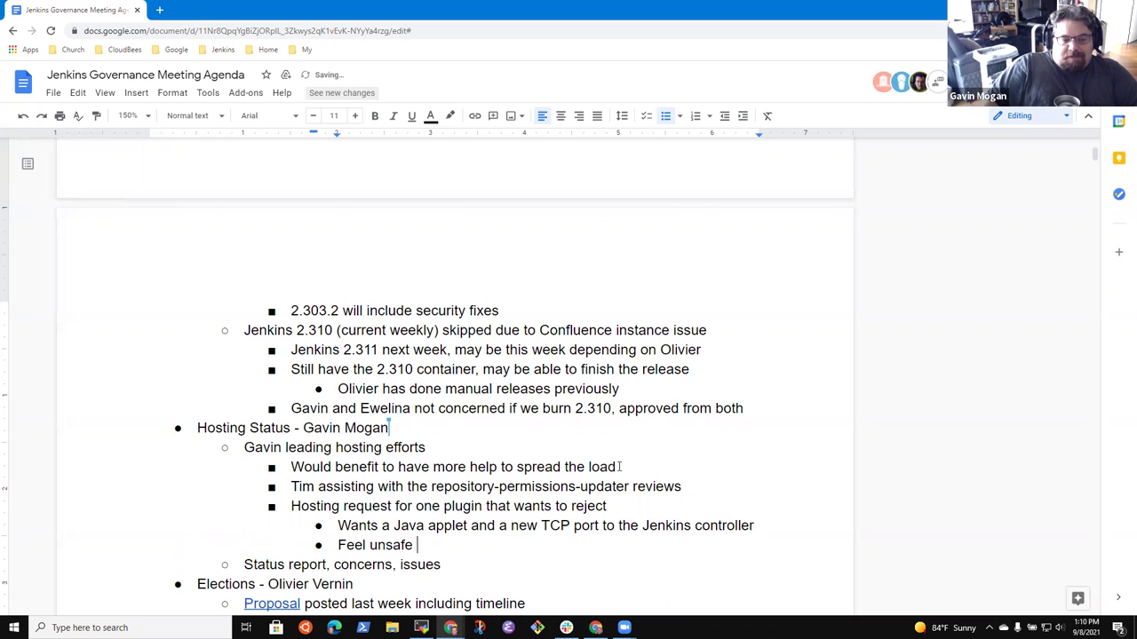
{"action": "type", "text": " a"}
{"action": "key", "text": "BackSpace"}
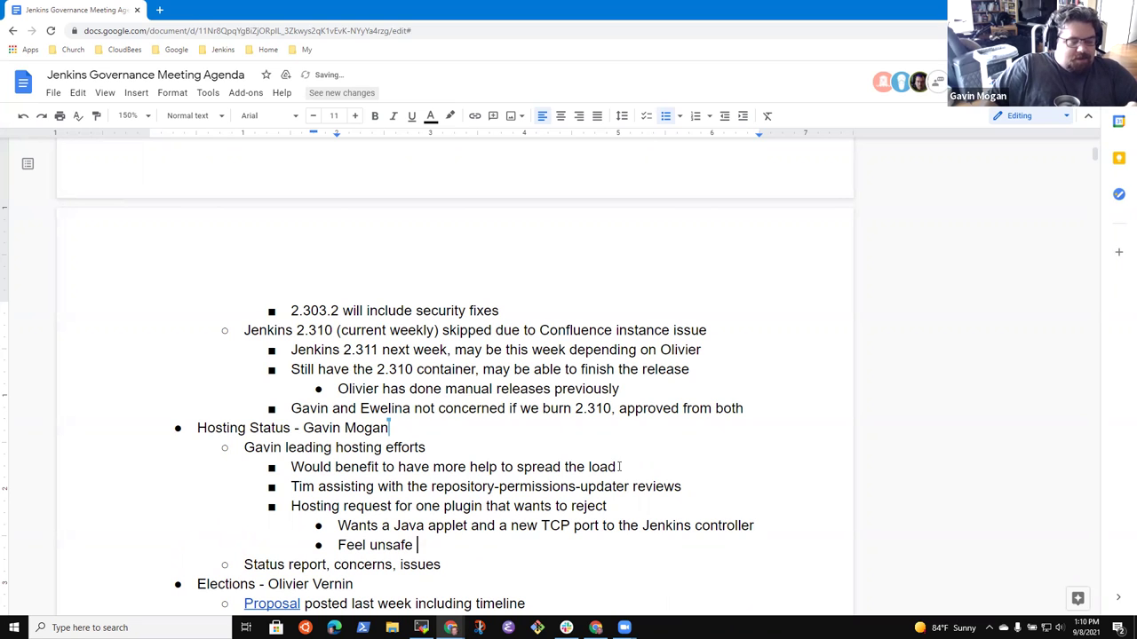
{"action": "type", "text": "and/or inseuce"}
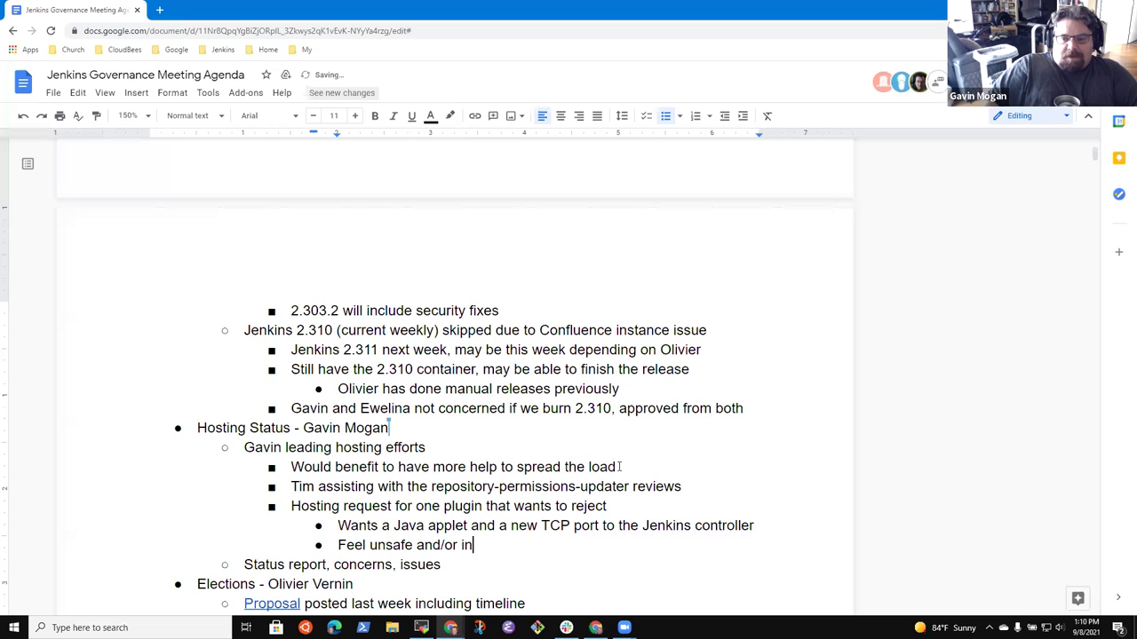
{"action": "key", "text": "BackSpace"}
{"action": "key", "text": "BackSpace"}
{"action": "key", "text": "BackSpace"}
{"action": "type", "text": "cure"}
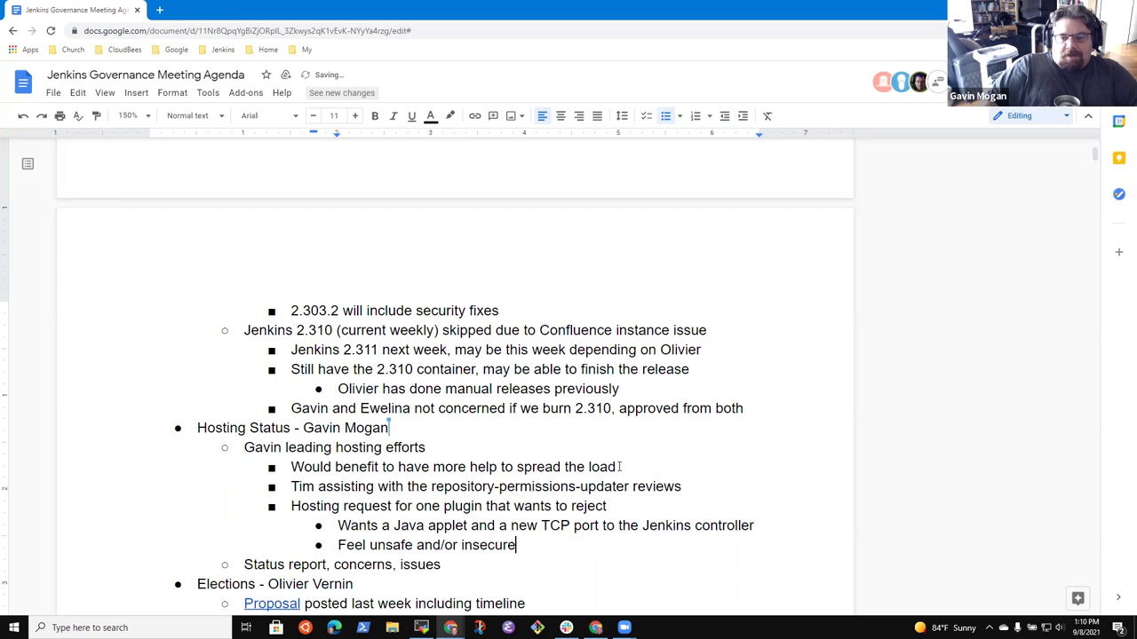
Add a bullet one level up reading "Tooling for security scans is available".
{"action": "key", "text": "Return"}
{"action": "key", "text": "shift+Tab"}
{"action": "type", "text": "Toolingh"}
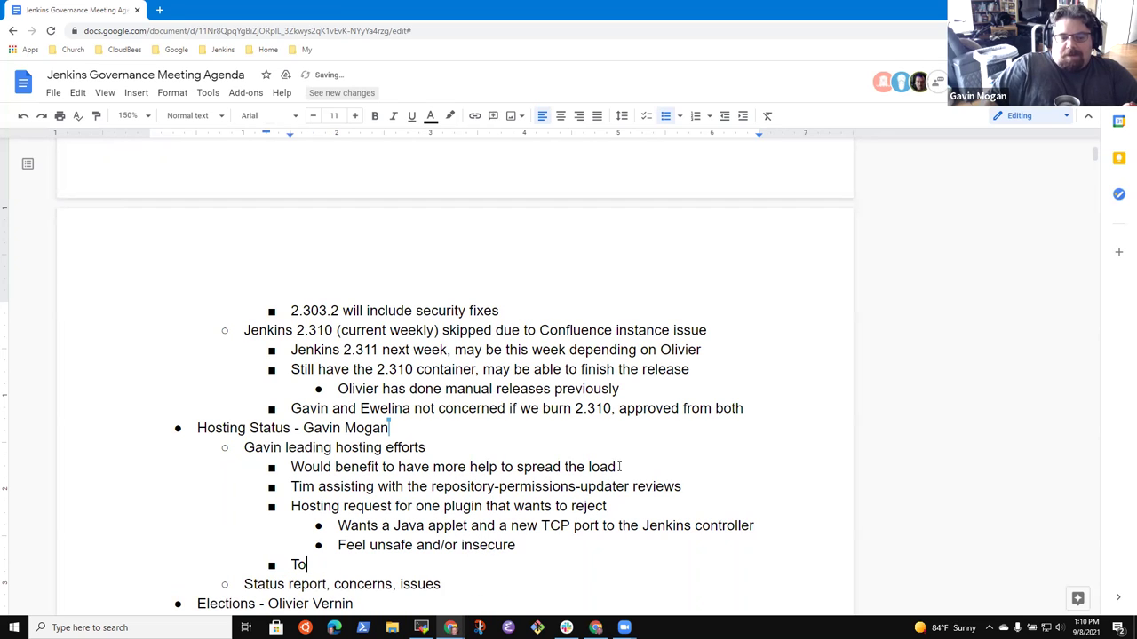
{"action": "key", "text": "BackSpace"}
{"action": "key", "text": "BackSpace"}
{"action": "type", "text": "for sec"}
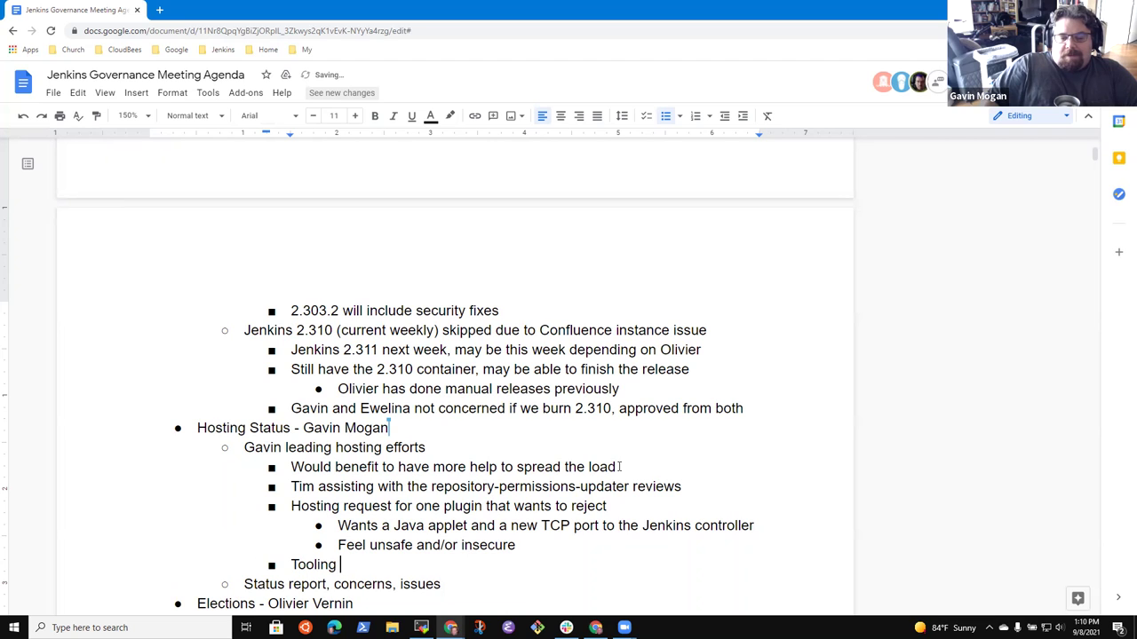
{"action": "type", "text": "urity sdc"}
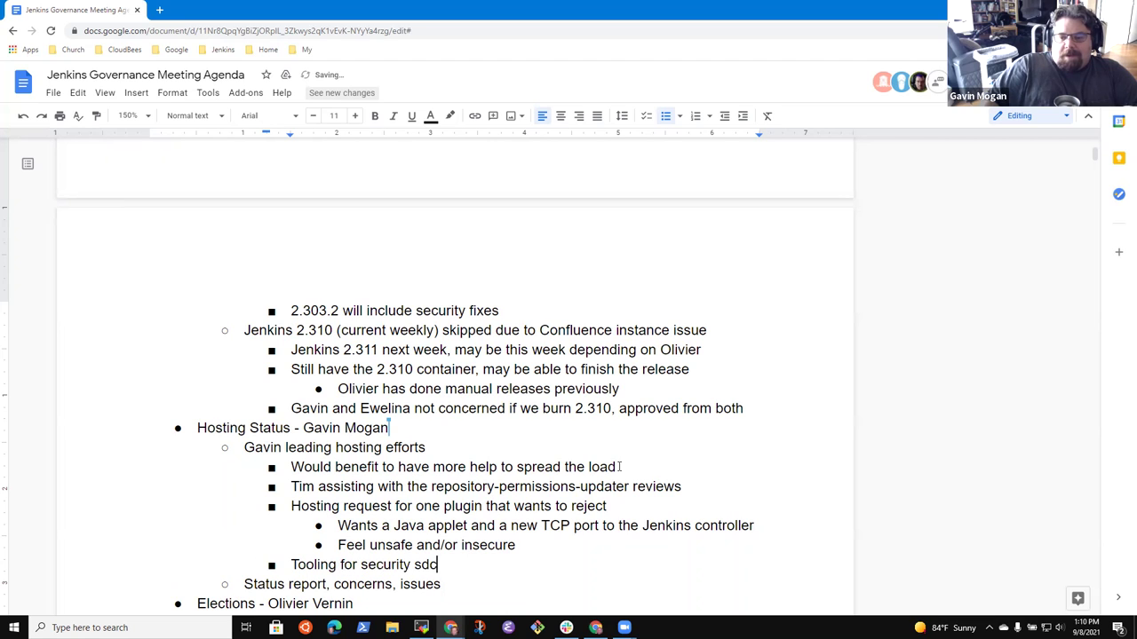
{"action": "key", "text": "BackSpace"}
{"action": "key", "text": "BackSpace"}
{"action": "type", "text": "cans is available"}
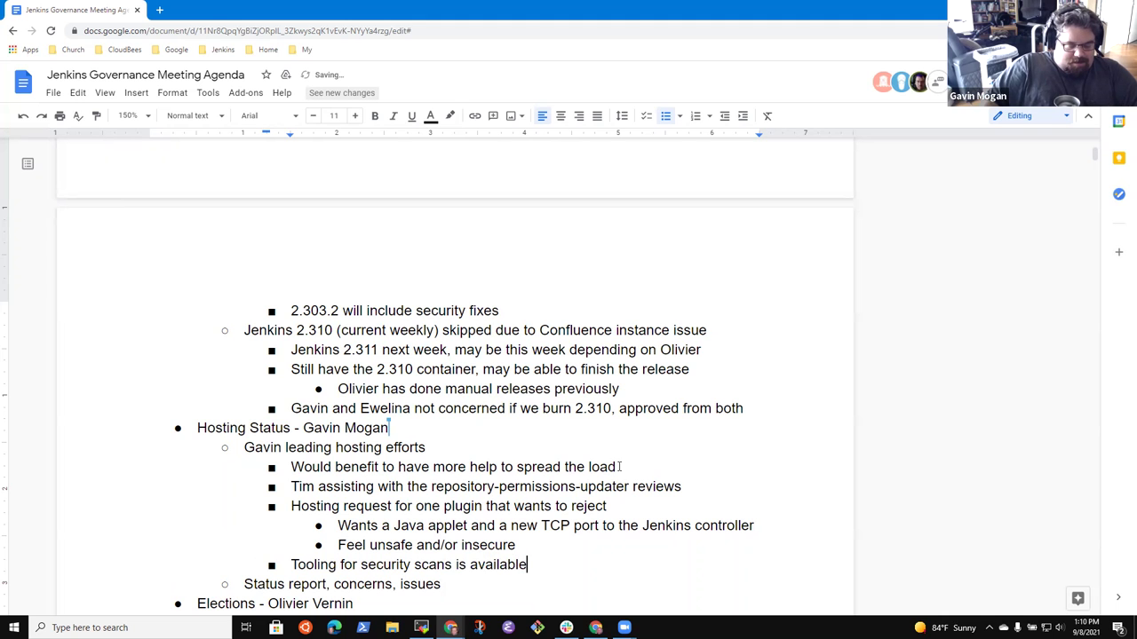
Add the bullet "Would like to eventually move hosting and GitHub access as pull requests" after the security scans note.
{"action": "scroll", "coordinate": [720, 325], "scroll_direction": "down", "scroll_amount": 3}
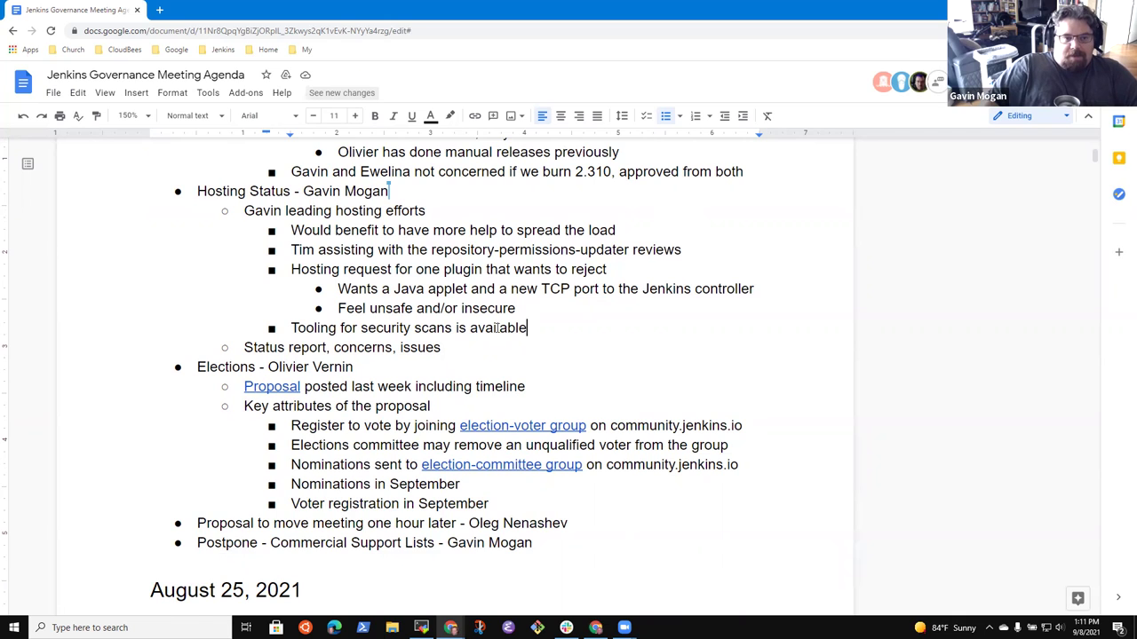
{"action": "key", "text": "Return"}
{"action": "type", "text": "Would like to "}
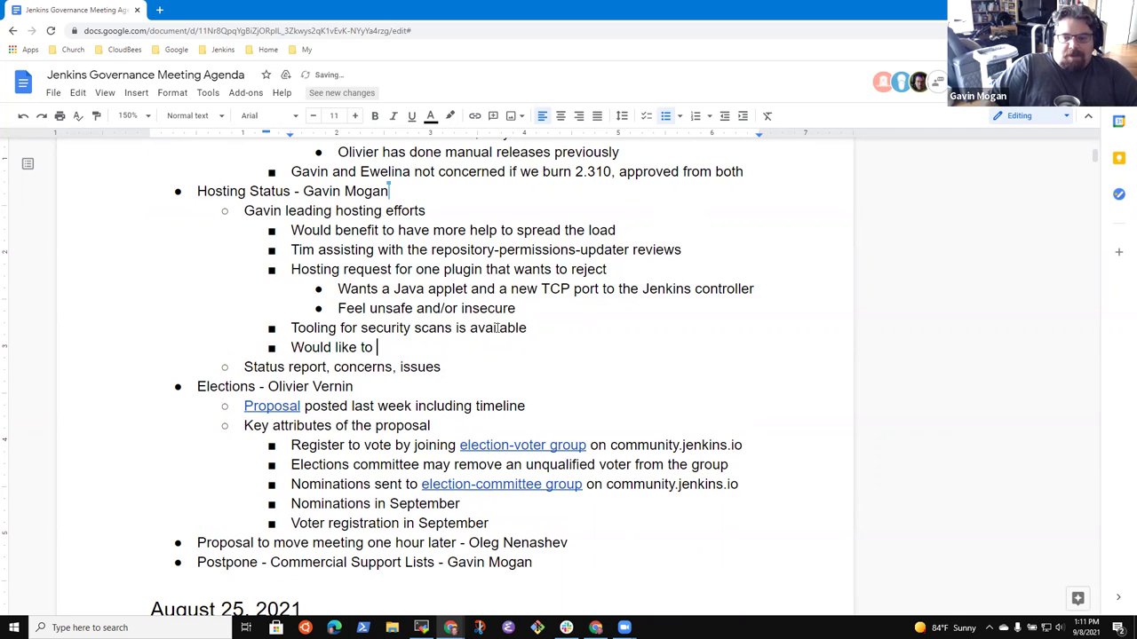
{"action": "type", "text": "eventu"}
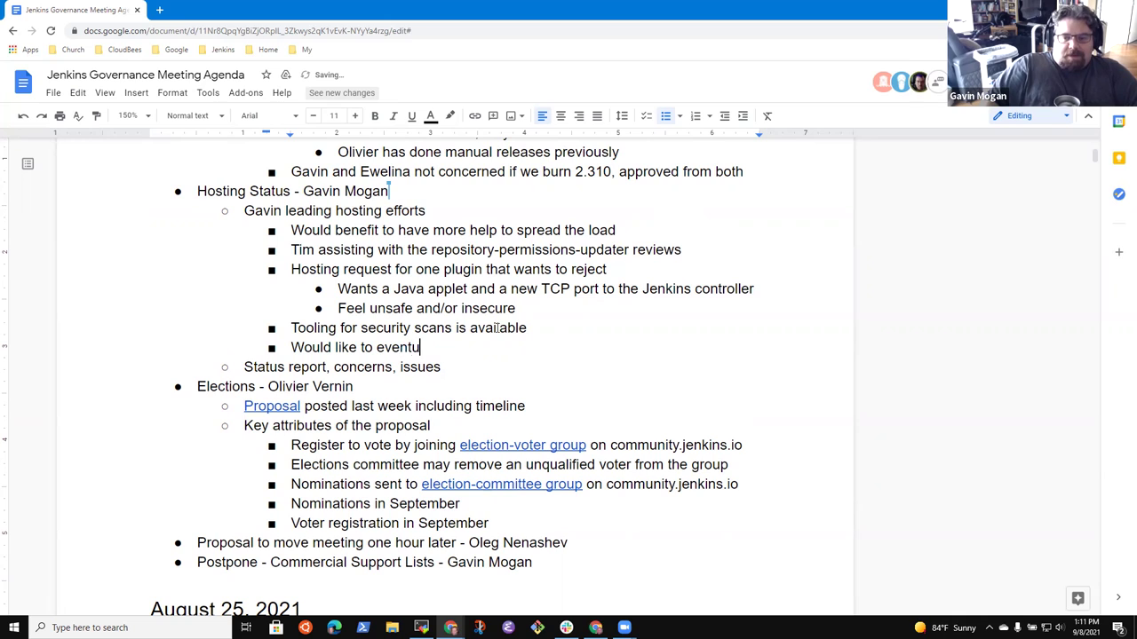
{"action": "type", "text": "ally move hosting "}
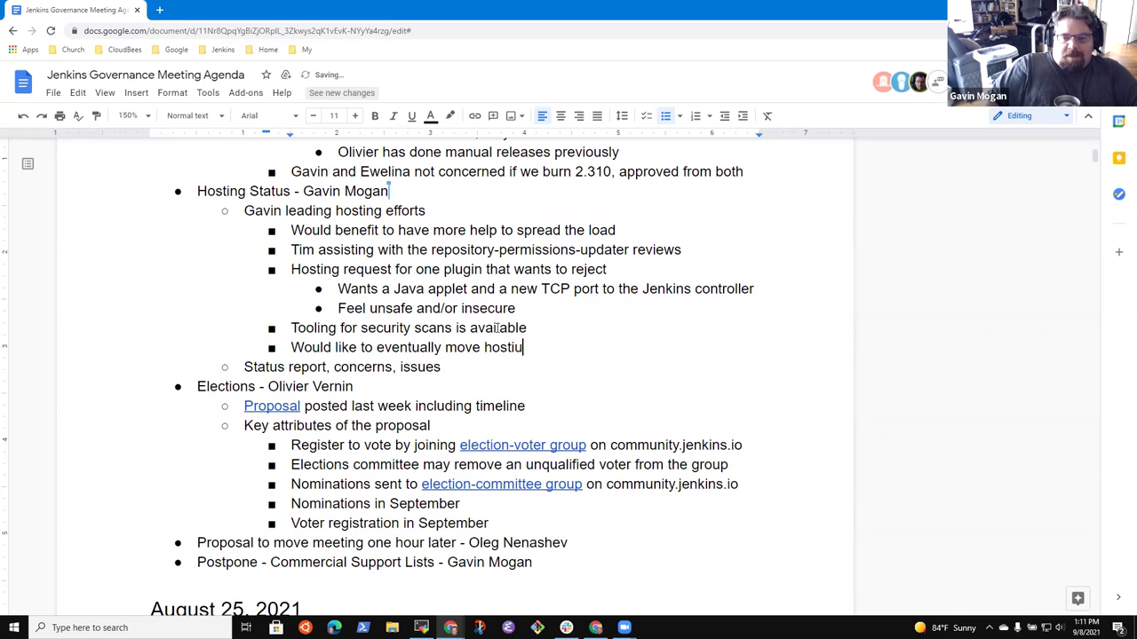
{"action": "type", "text": "and "}
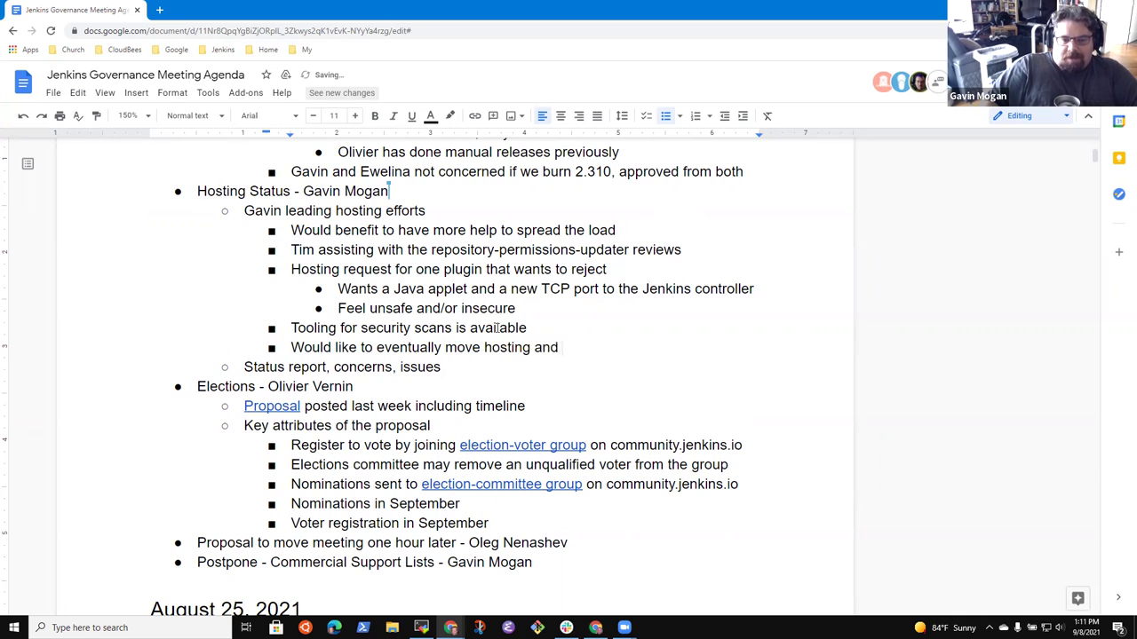
{"action": "type", "text": "GitHub access as"}
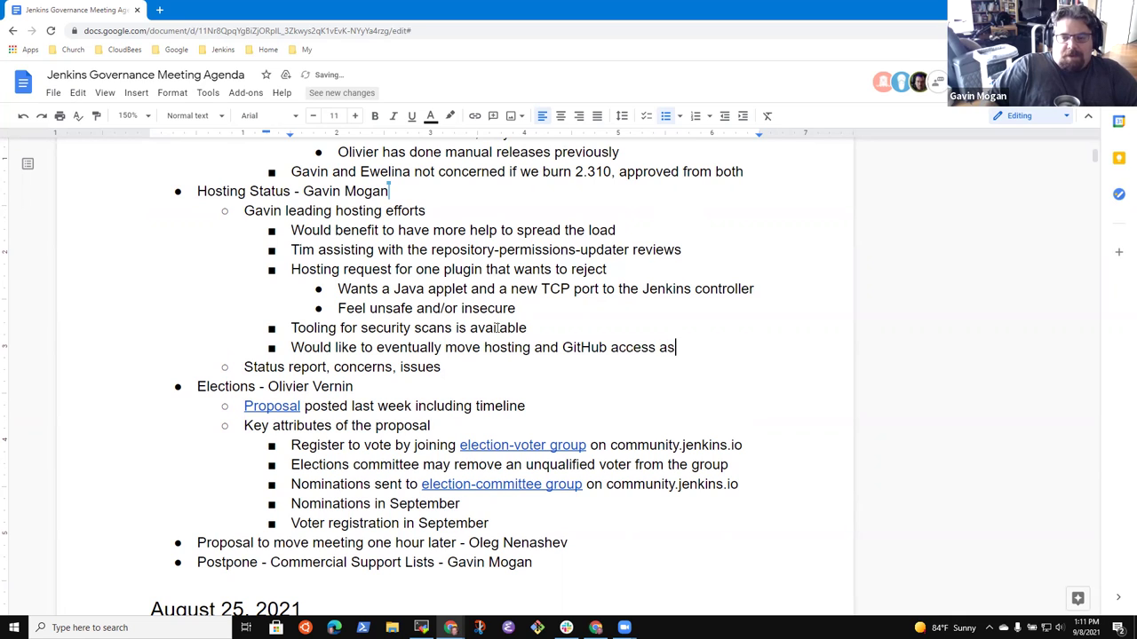
{"action": "type", "text": " pull requests"}
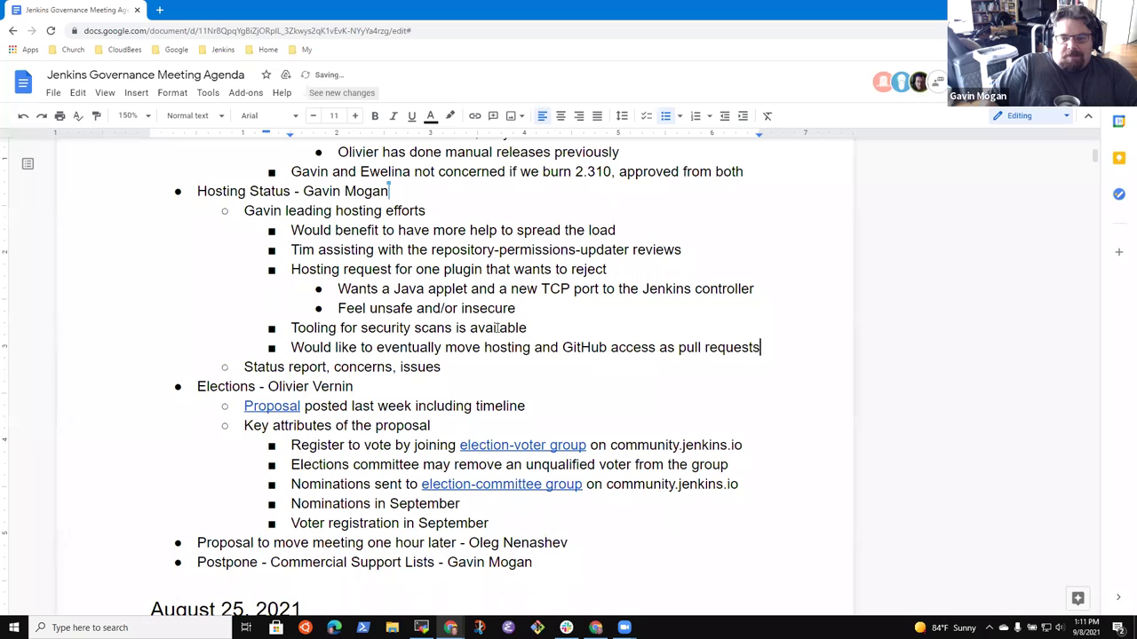
Add the sub-bullet "Currently r-p-u is the only repo tracking it" under the pull requests note.
{"action": "key", "text": "Return"}
{"action": "key", "text": "Tab"}
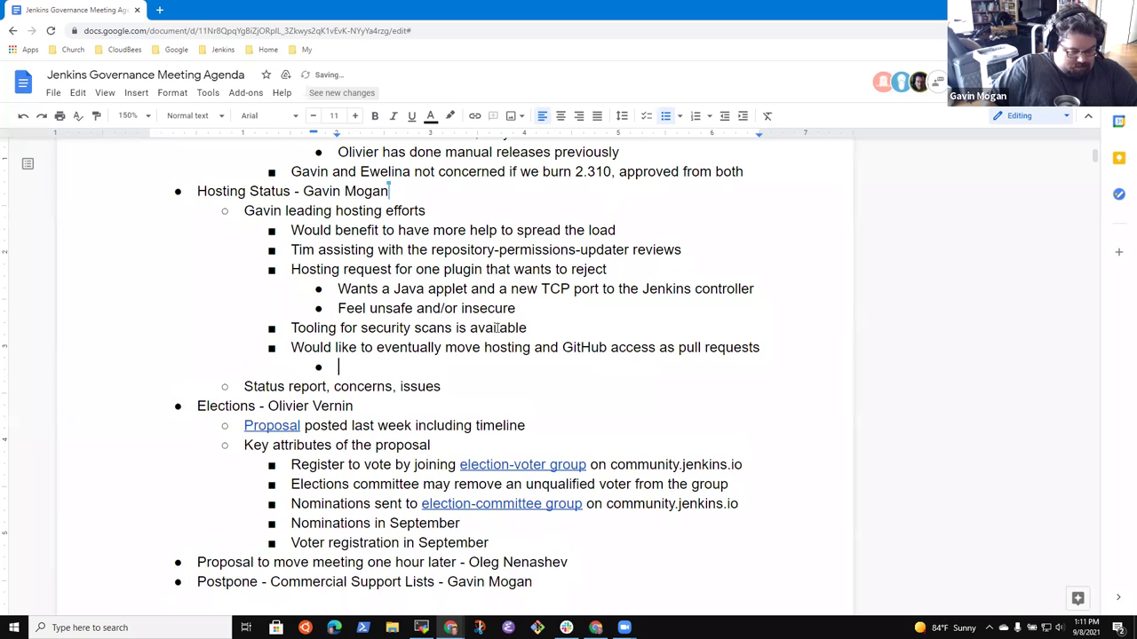
{"action": "type", "text": "Currently"}
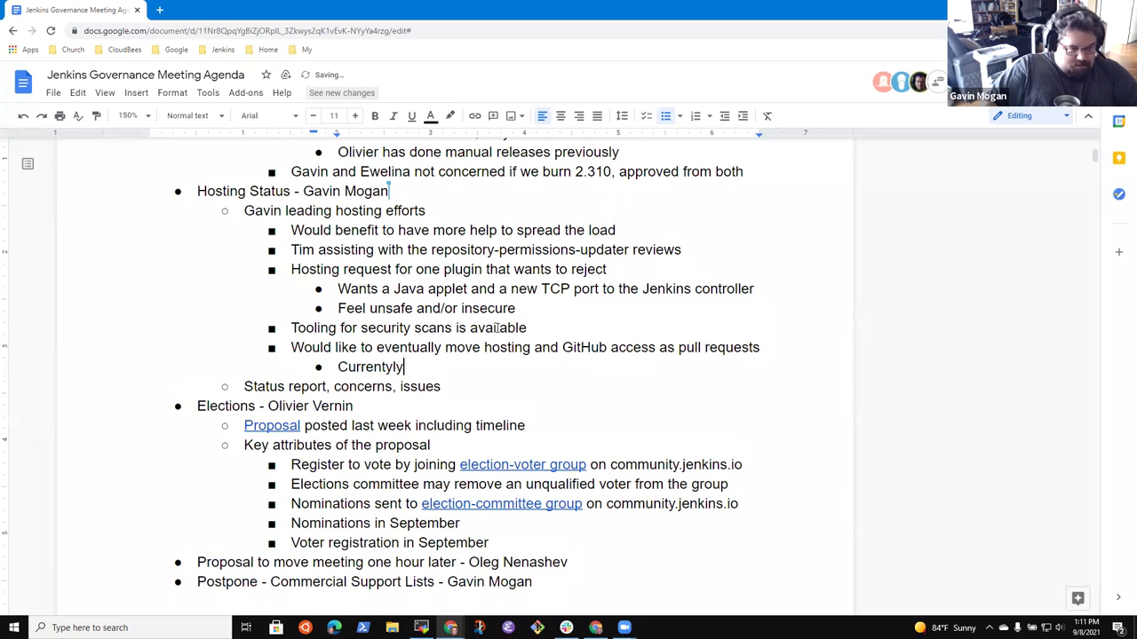
{"action": "key", "text": "BackSpace"}
{"action": "key", "text": "BackSpace"}
{"action": "key", "text": "BackSpace"}
{"action": "type", "text": "ly r"}
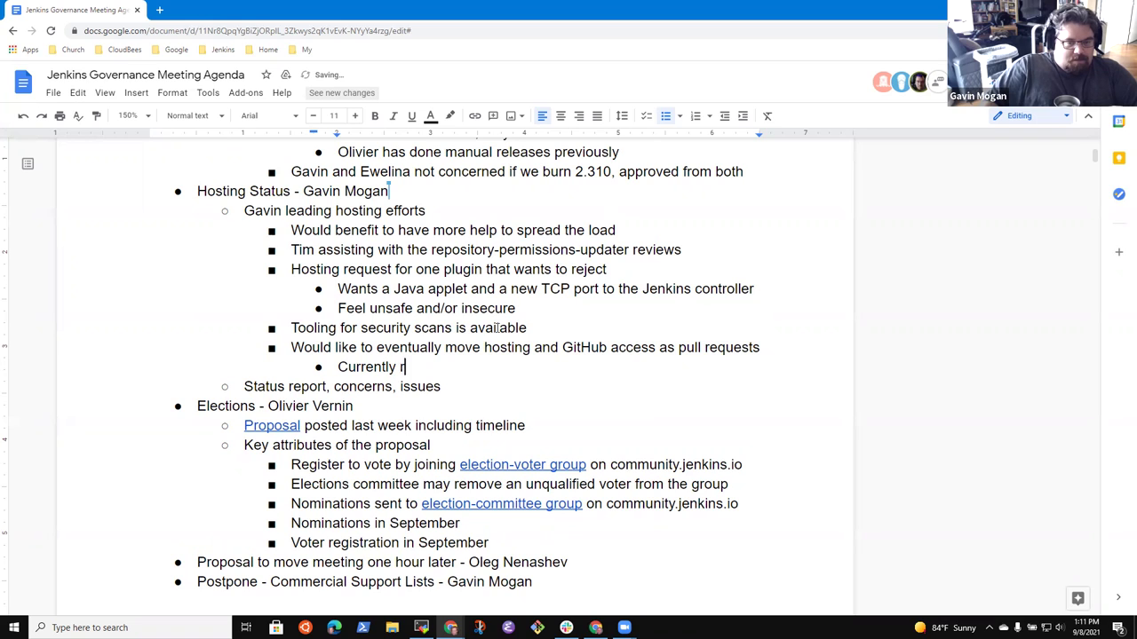
{"action": "type", "text": "-p-u is th"}
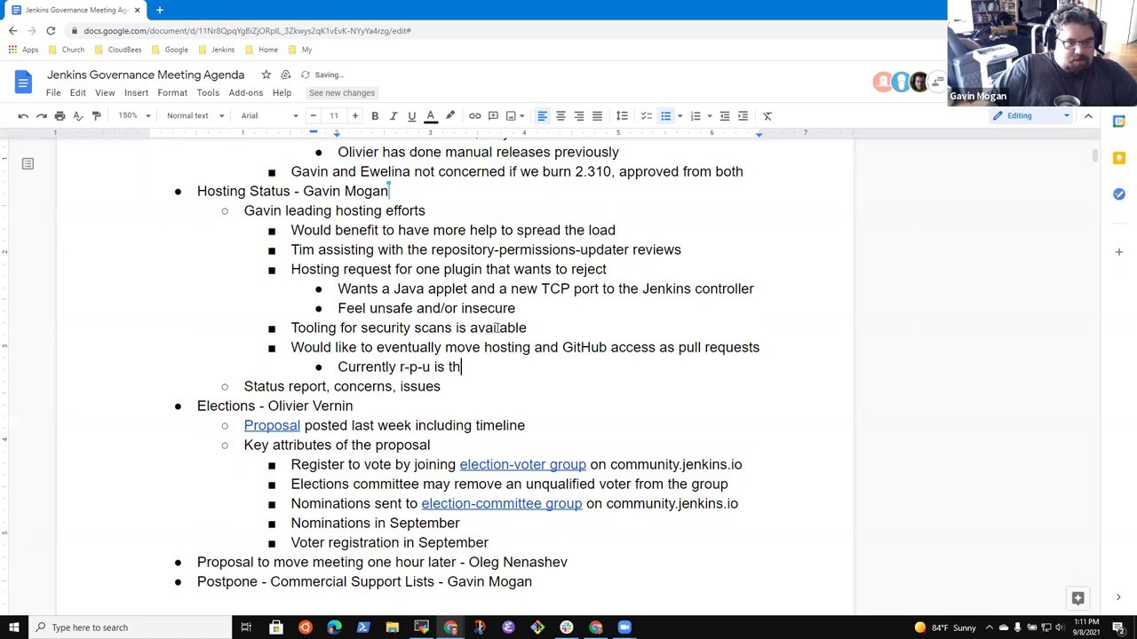
{"action": "type", "text": "e only repo "}
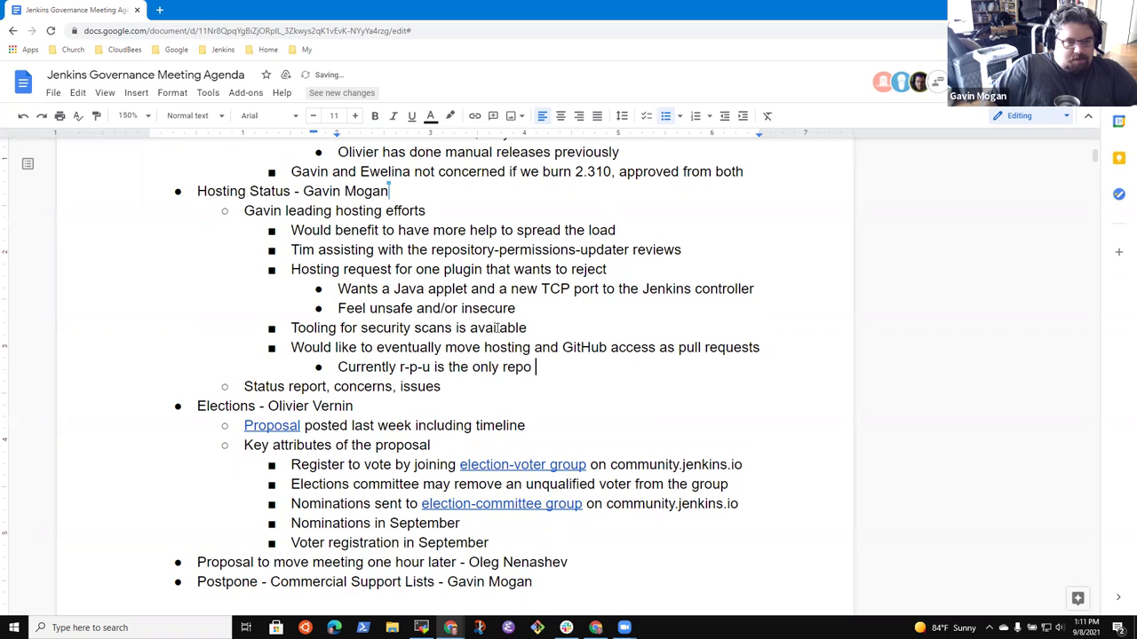
{"action": "type", "text": "tracking it"}
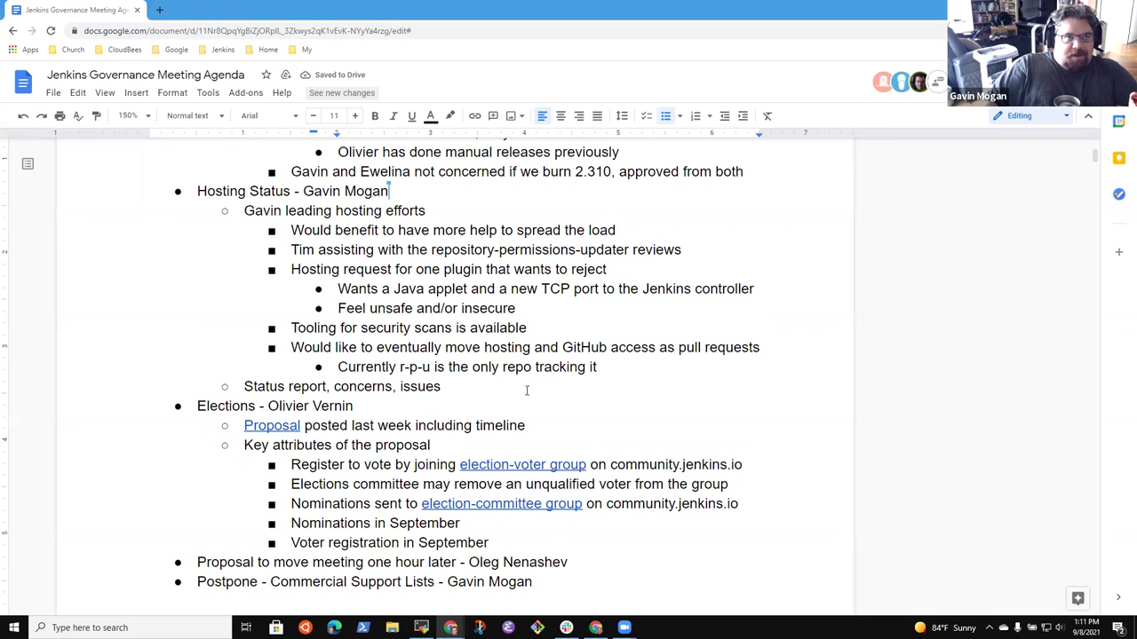
Replace "it" at the end of the r-p-u sub-bullet with "hosting requests".
{"action": "key", "text": "ctrl+shift+Left"}
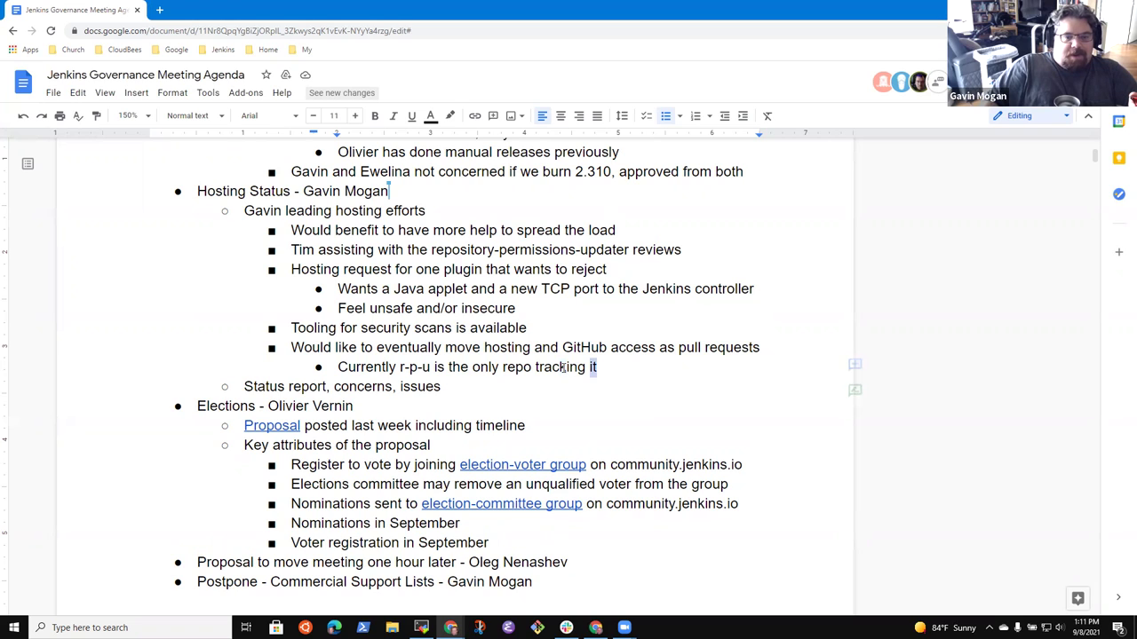
{"action": "type", "text": "hosting "}
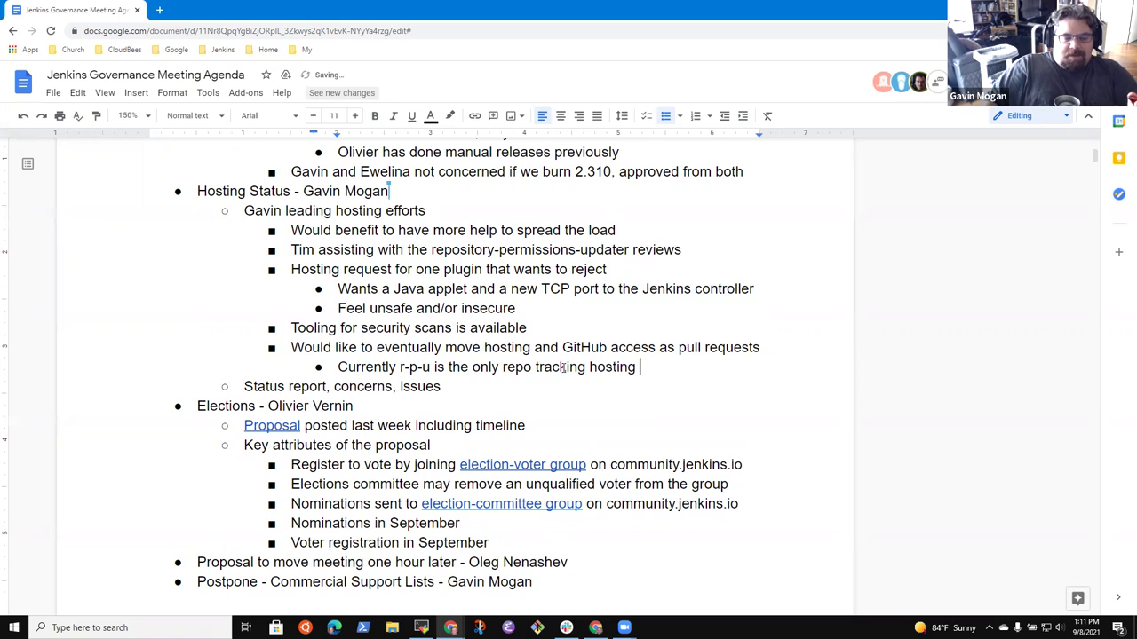
{"action": "type", "text": "requests ("}
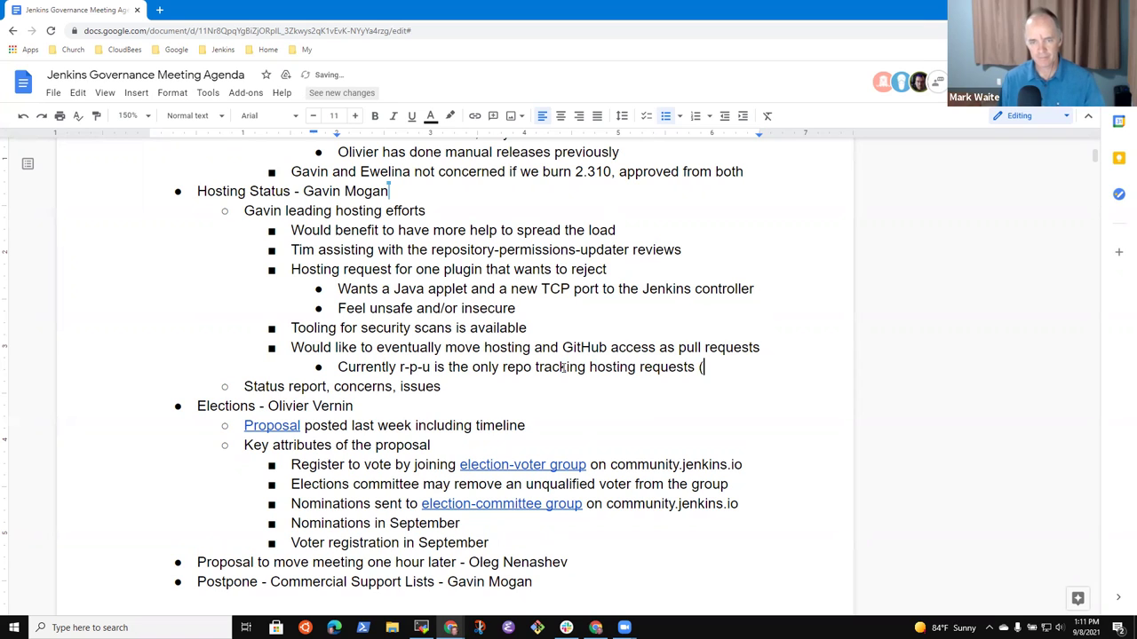
{"action": "type", "text": "no GitHub"}
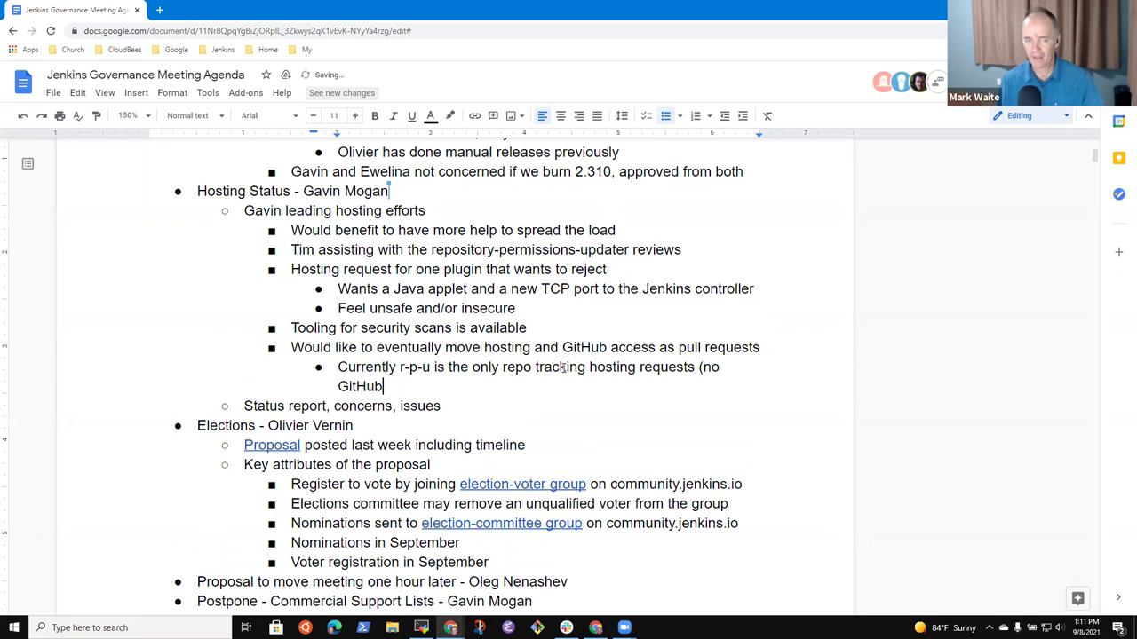
{"action": "key", "text": "ctrl+BackSpace"}
{"action": "key", "text": "ctrl+BackSpace"}
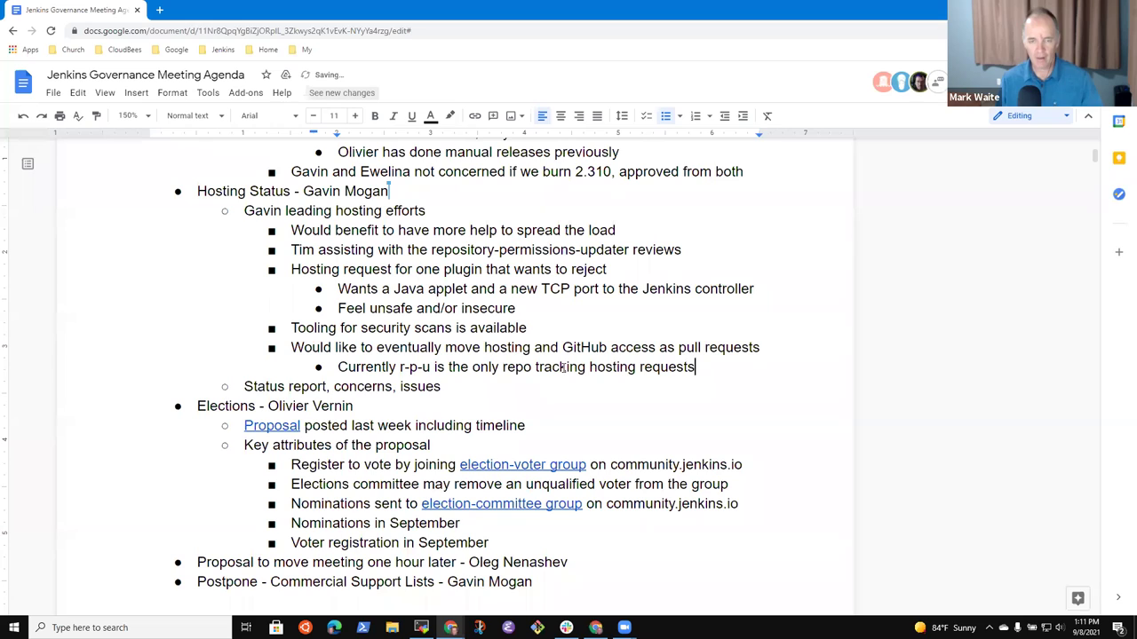
Insert "(partial)" before "hosting requests" in the r-p-u sub-bullet.
{"action": "key", "text": "ctrl+Left"}
{"action": "key", "text": "ctrl+Left"}
{"action": "type", "text": "(partial"}
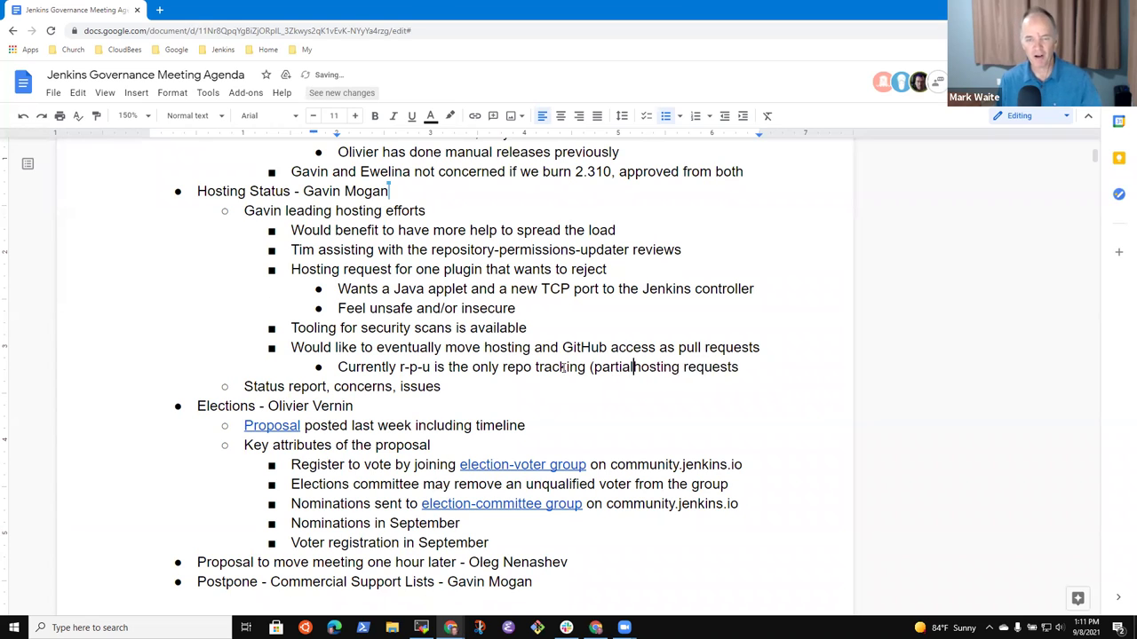
{"action": "type", "text": ")"}
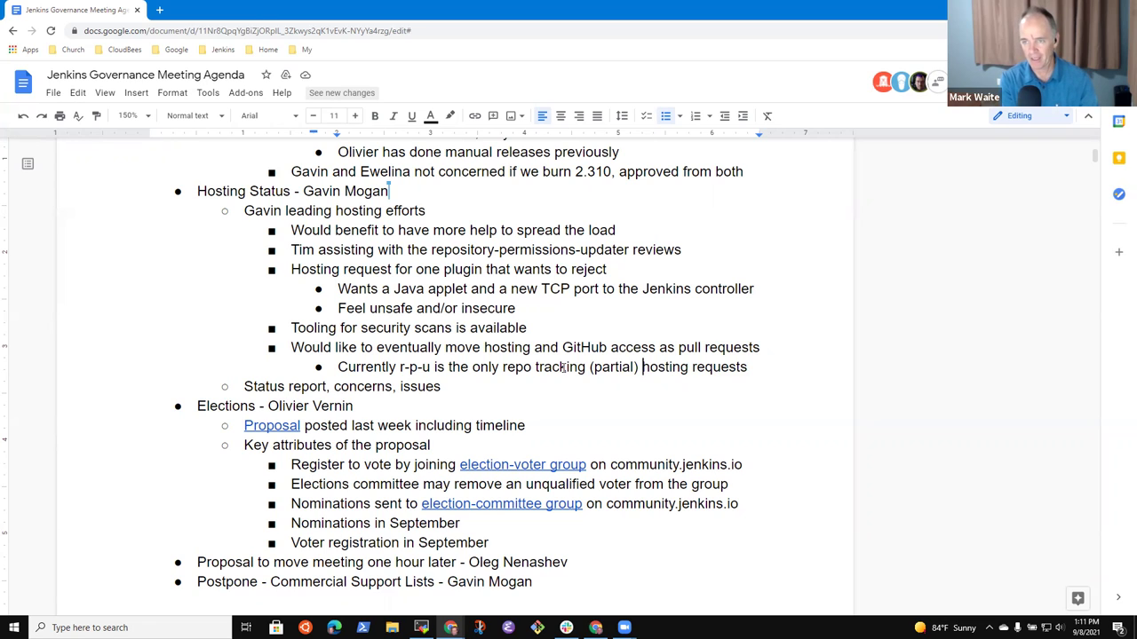
{"action": "key", "text": "Up"}
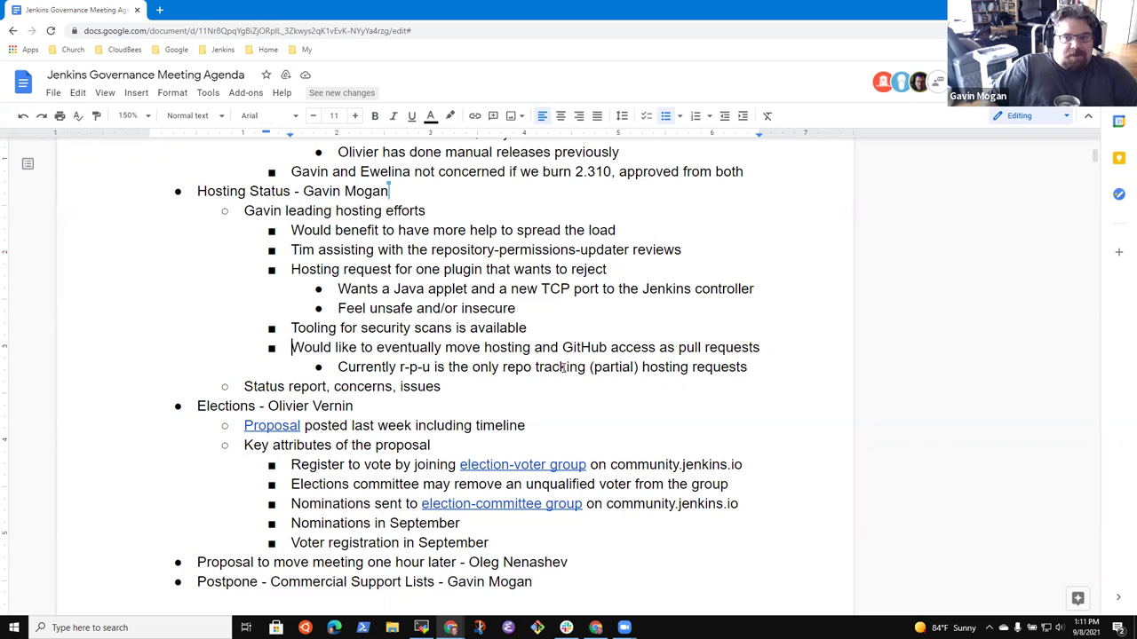
Add the sub-bullet "Jira ticket tracks the request" above the r-p-u sub-bullet under the pull requests note.
{"action": "key", "text": "End"}
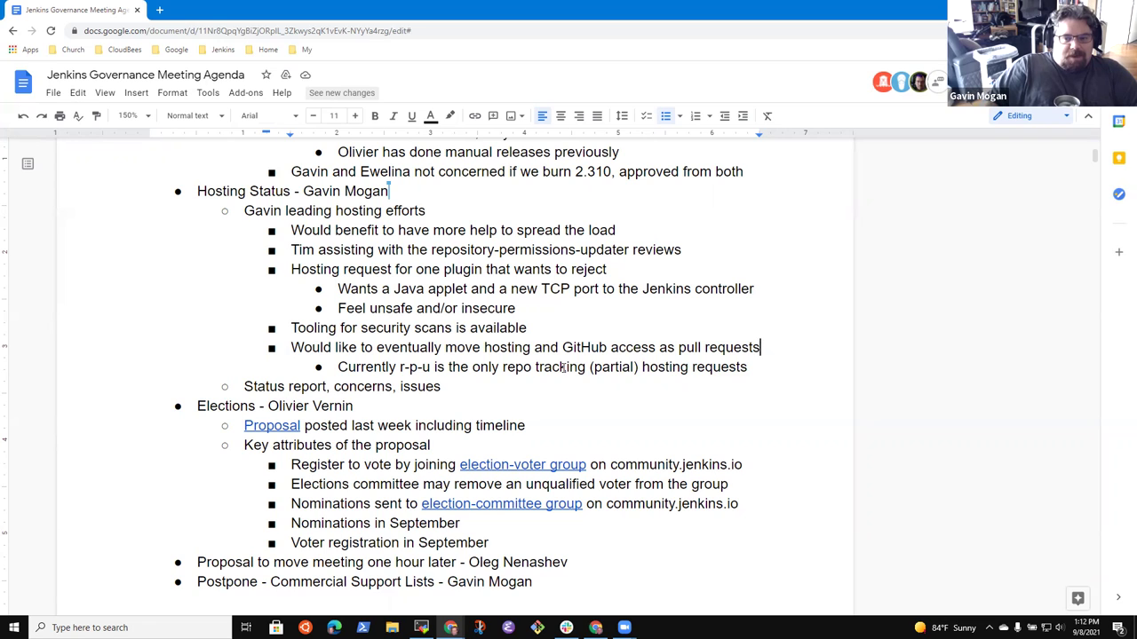
{"action": "key", "text": "Down"}
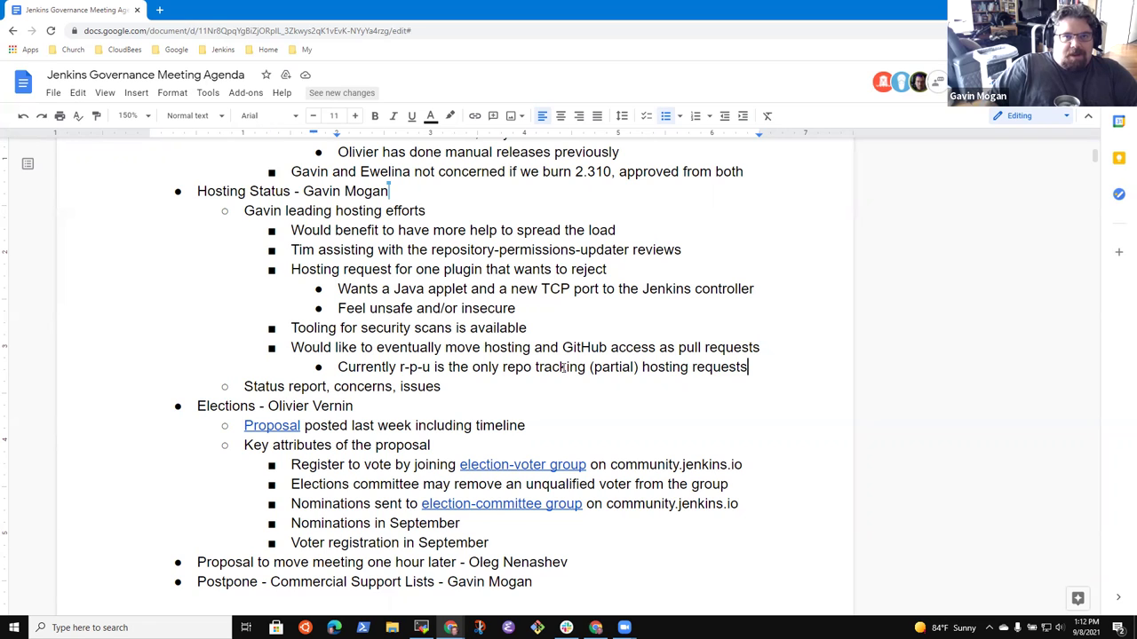
{"action": "key", "text": "Home"}
{"action": "key", "text": "Return"}
{"action": "type", "text": "J"}
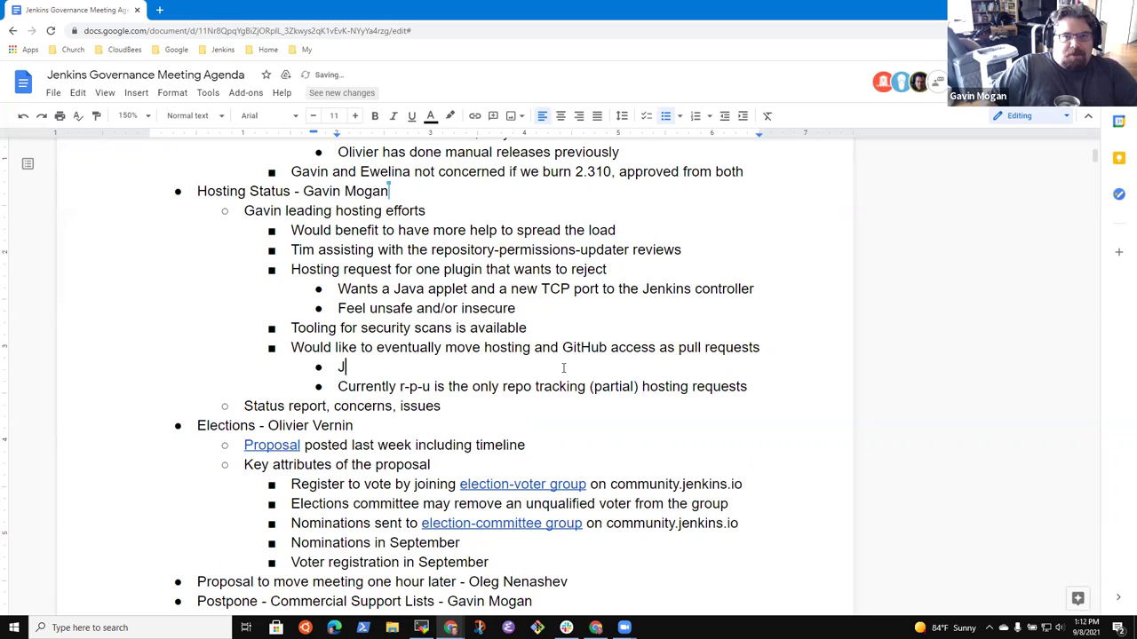
{"action": "type", "text": "ira ticket track"}
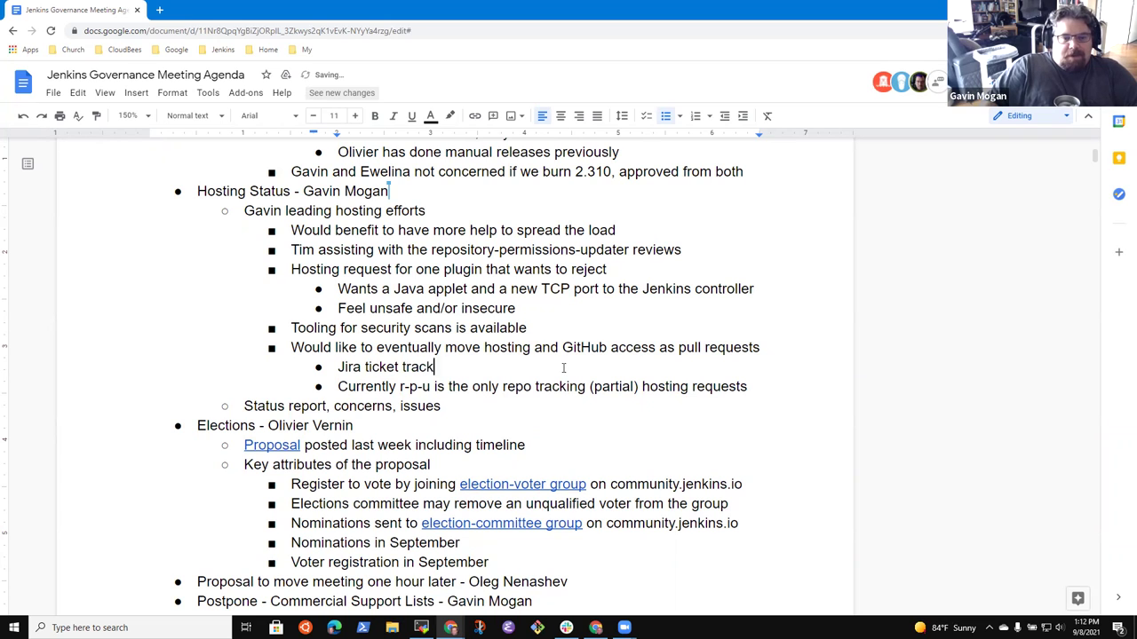
{"action": "type", "text": "s the request"}
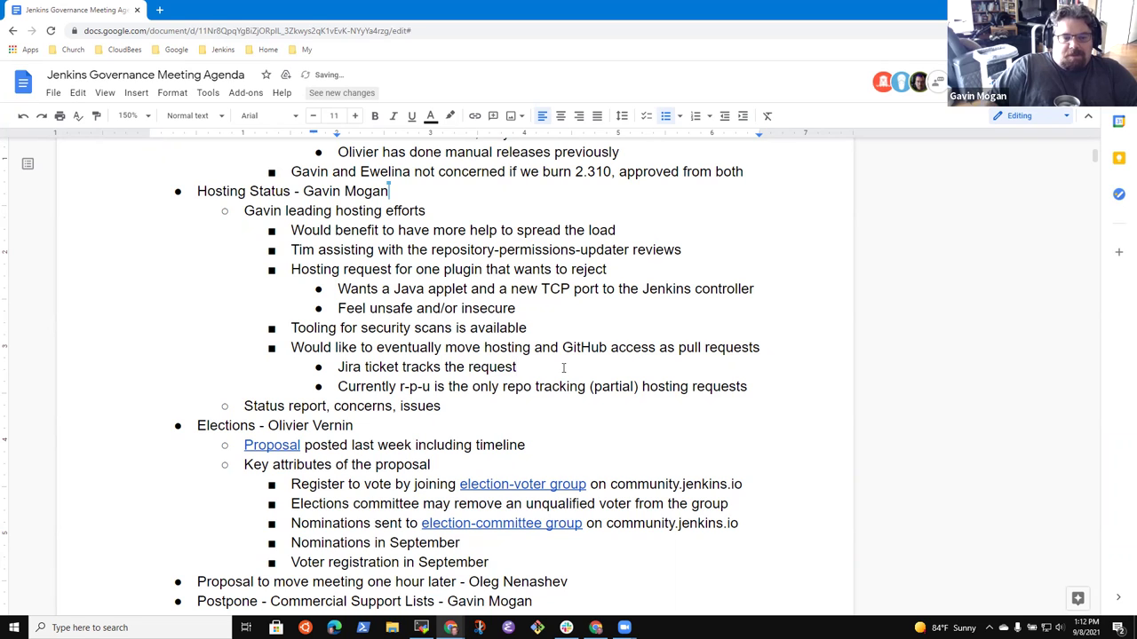
Reword the Jira sub-bullet to "Jira ticket starts the request".
{"action": "key", "text": "ctrl+BackSpace"}
{"action": "key", "text": "ctrl+BackSpace"}
{"action": "key", "text": "ctrl+BackSpace"}
{"action": "type", "text": "sta"}
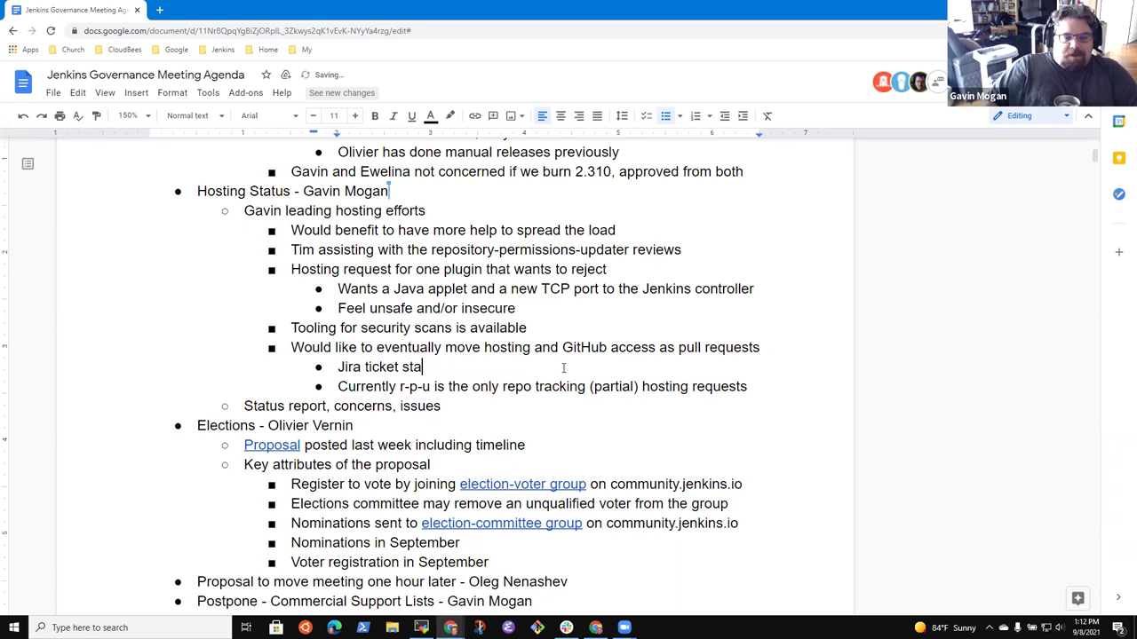
{"action": "type", "text": "rts the request"}
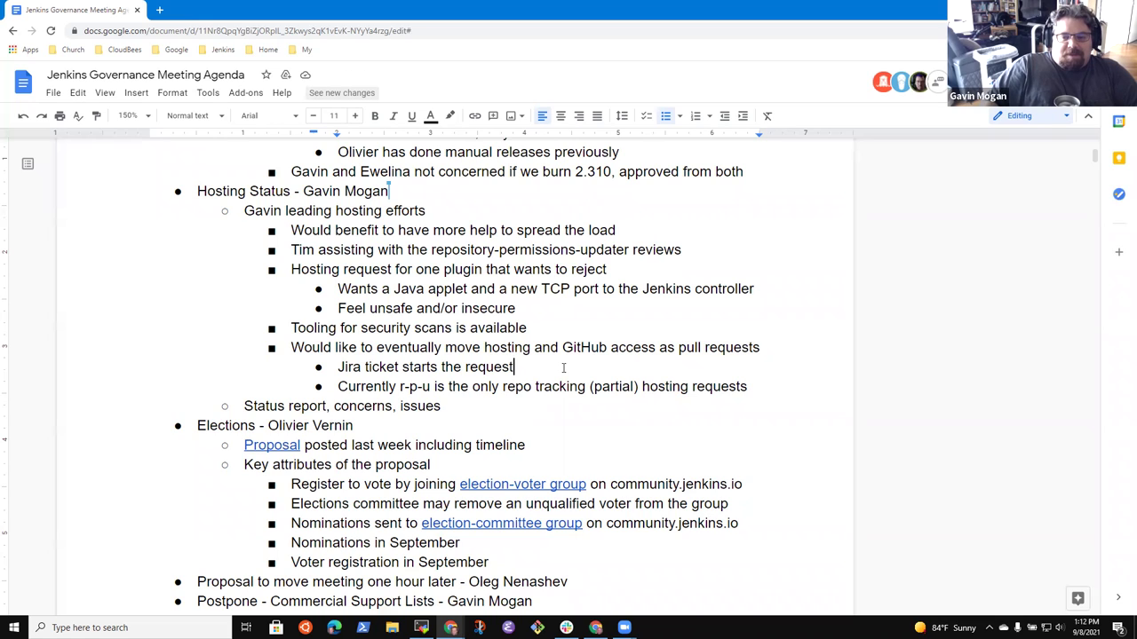
Add the sub-bullet "Better to have a repository that has pull requests to implement" below the r-p-u sub-bullet.
{"action": "key", "text": "Down"}
{"action": "key", "text": "End"}
{"action": "key", "text": "Return"}
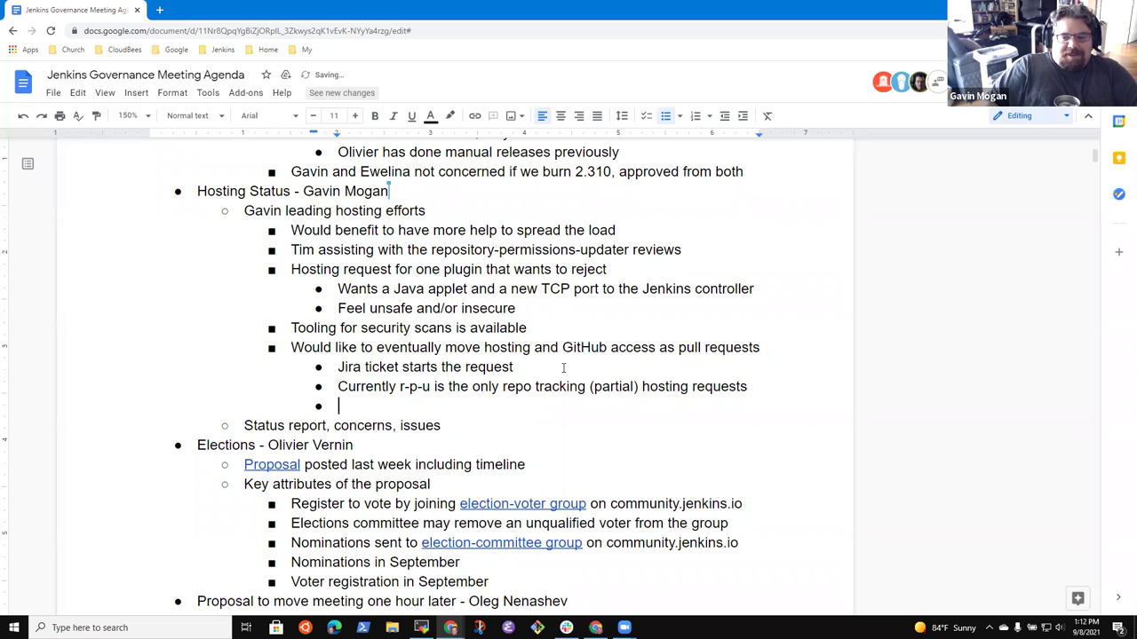
{"action": "type", "text": "Better to hgave"}
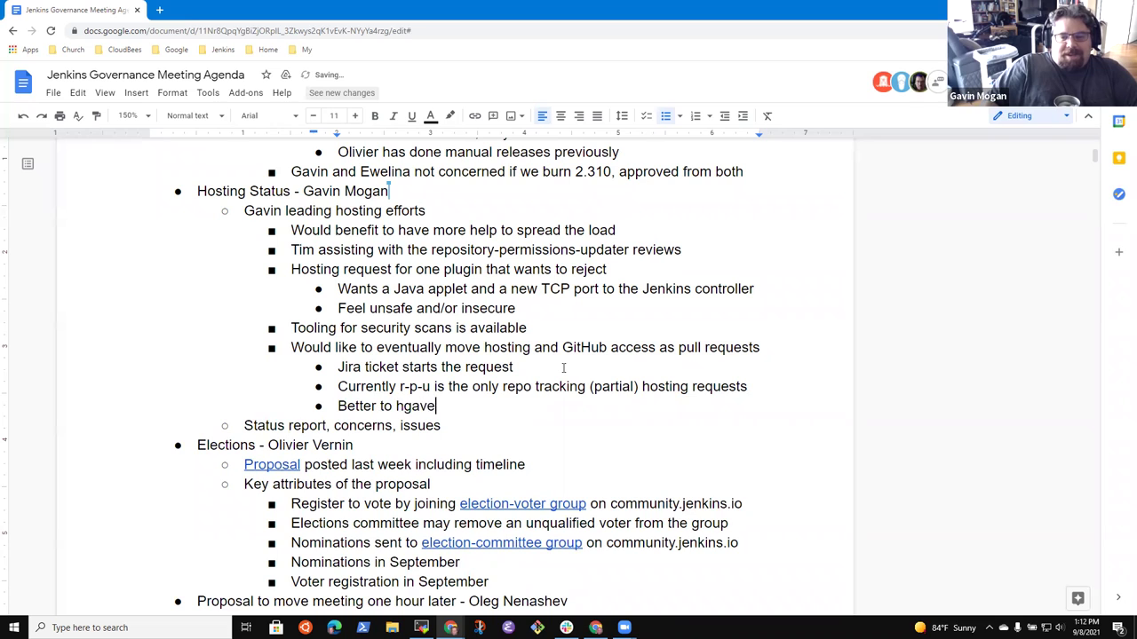
{"action": "key", "text": "ctrl+BackSpace"}
{"action": "type", "text": "ahv"}
{"action": "key", "text": "BackSpace"}
{"action": "key", "text": "BackSpace"}
{"action": "key", "text": "BackSpace"}
{"action": "type", "text": "ha"}
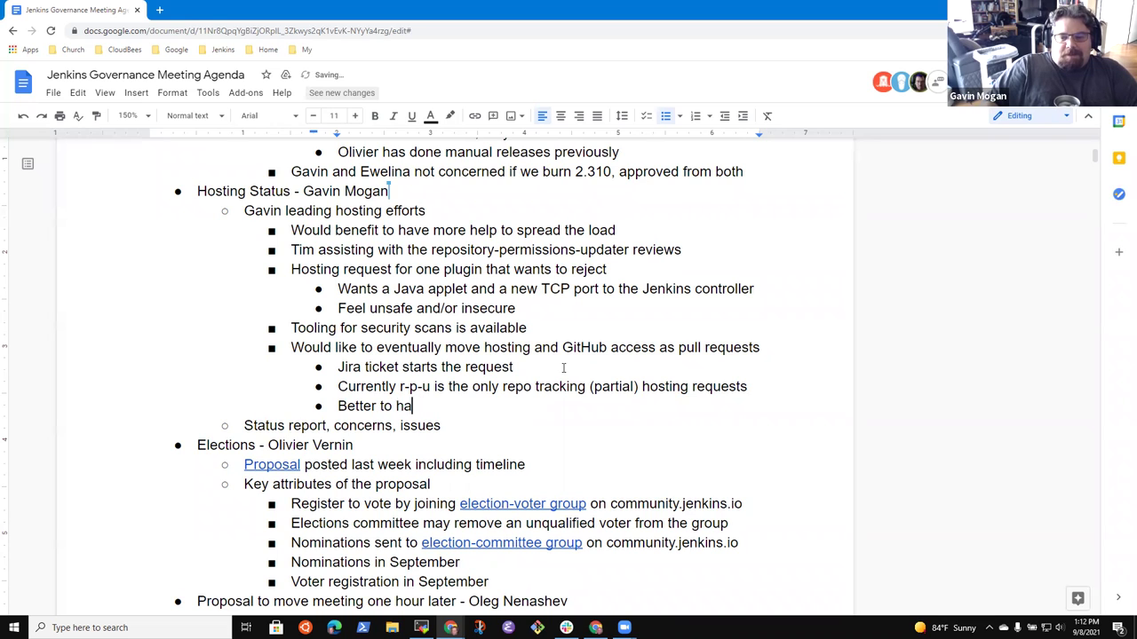
{"action": "type", "text": "ve a repository "}
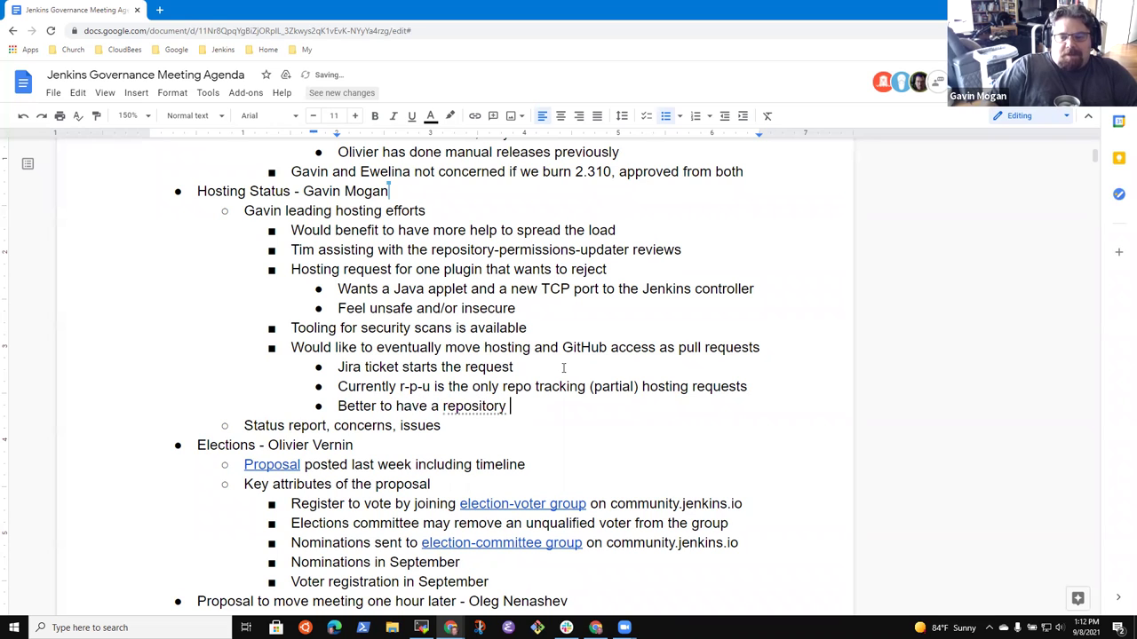
{"action": "type", "text": "that "}
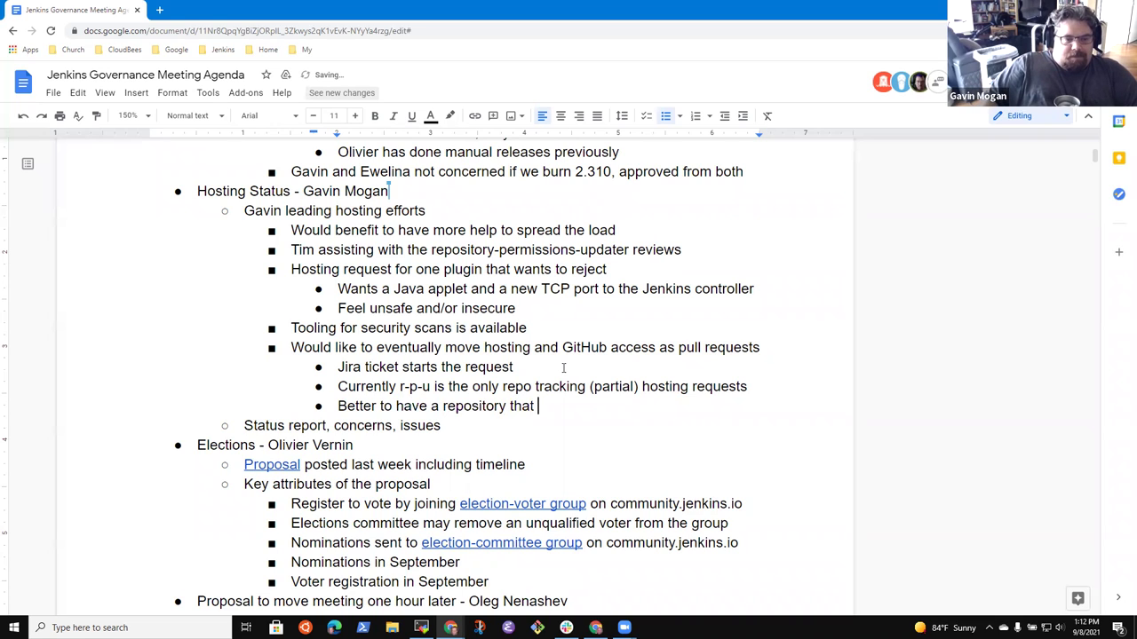
{"action": "type", "text": "has pu"}
{"action": "key", "text": "BackSpace"}
{"action": "type", "text": "u"}
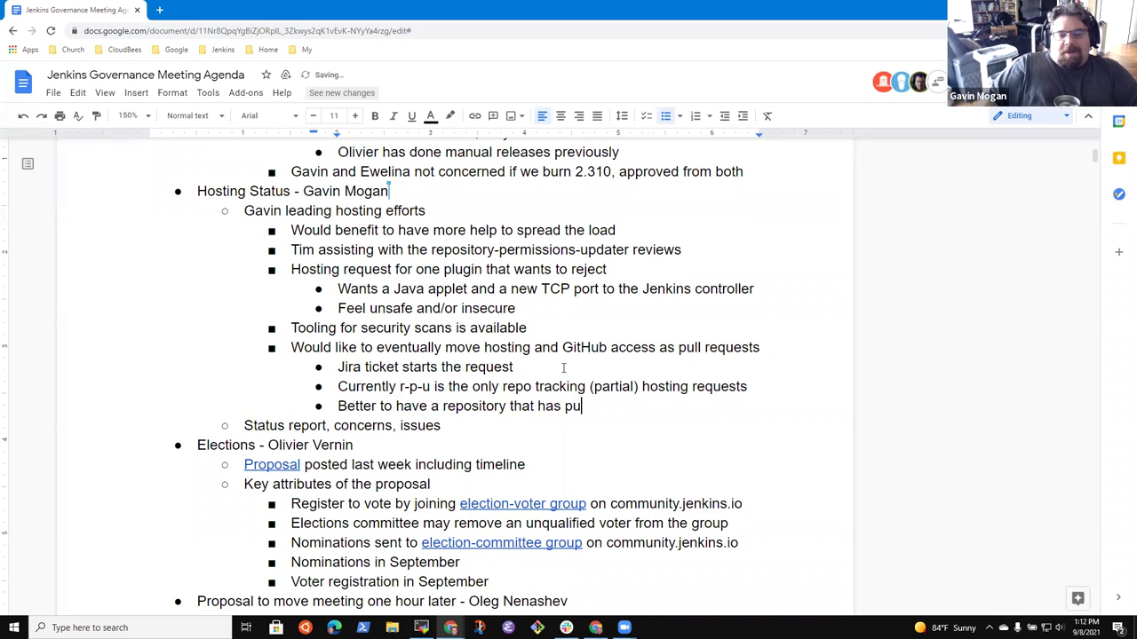
{"action": "type", "text": "ll requests to "}
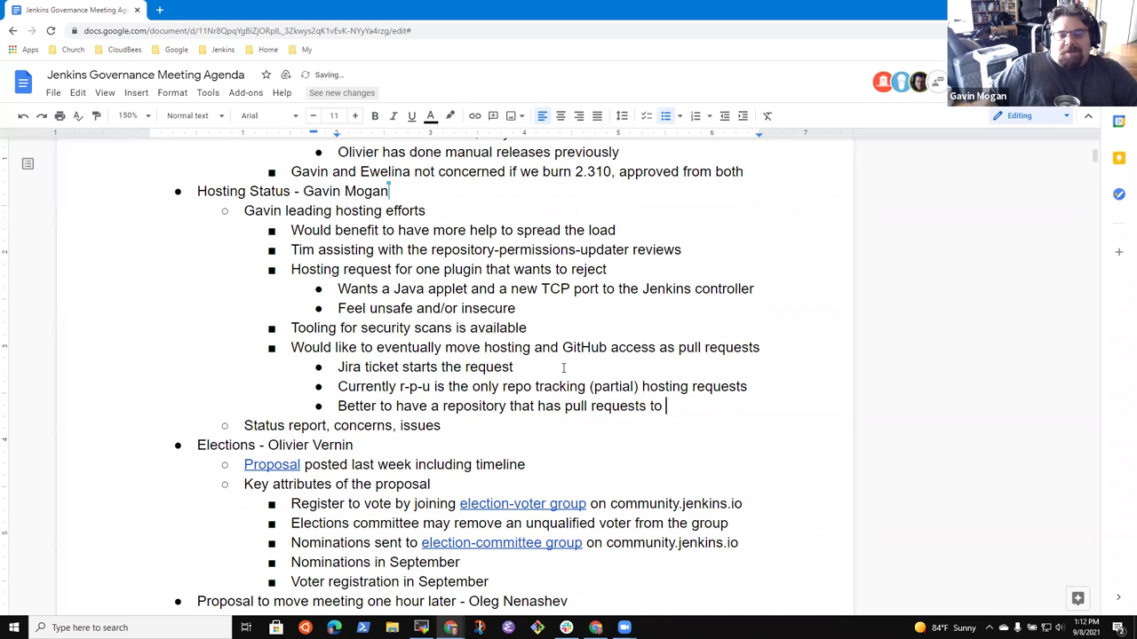
{"action": "type", "text": "implermen"}
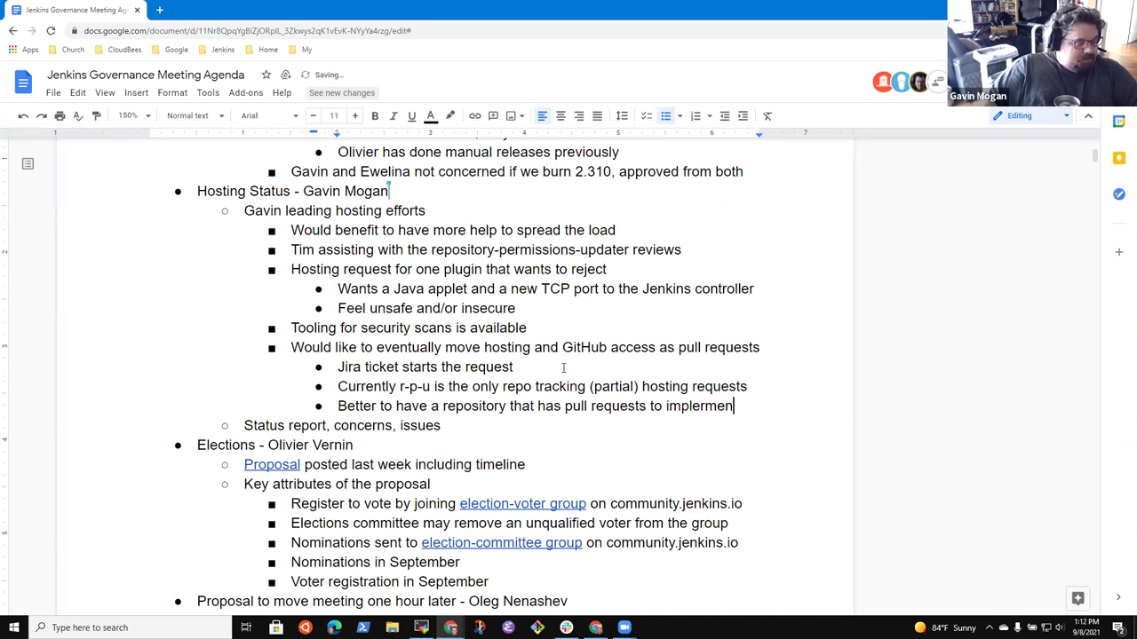
{"action": "key", "text": "ctrl+BackSpace"}
{"action": "type", "text": "implement"}
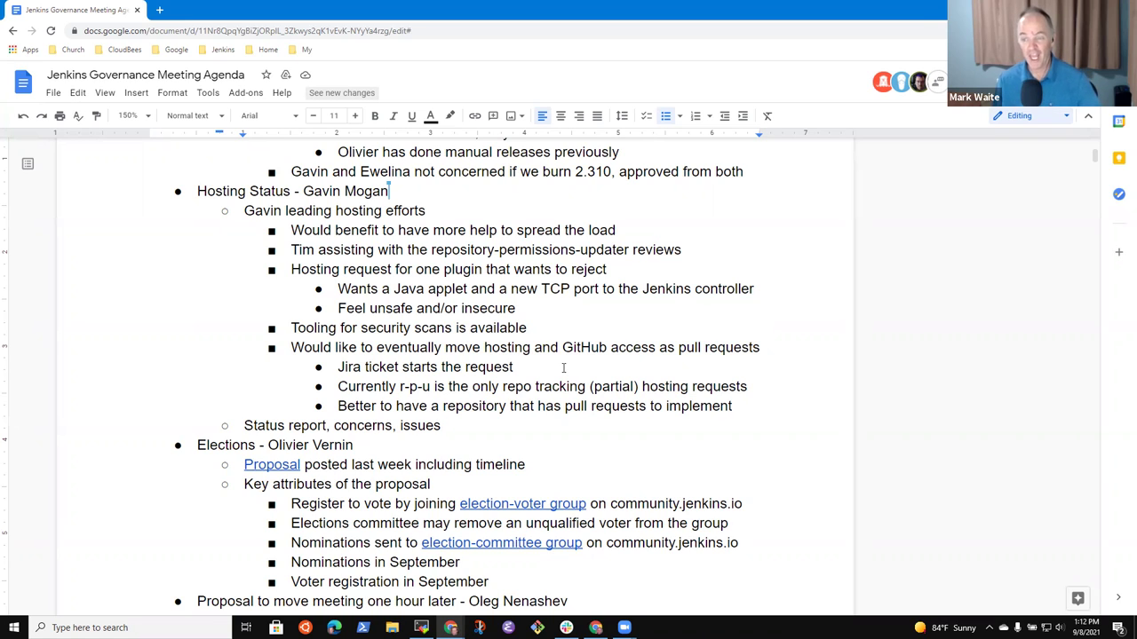
Look over the remaining agenda items from Elections down to the August 25, 2021 section.
{"action": "key", "text": "Down"}
{"action": "key", "text": "Down"}
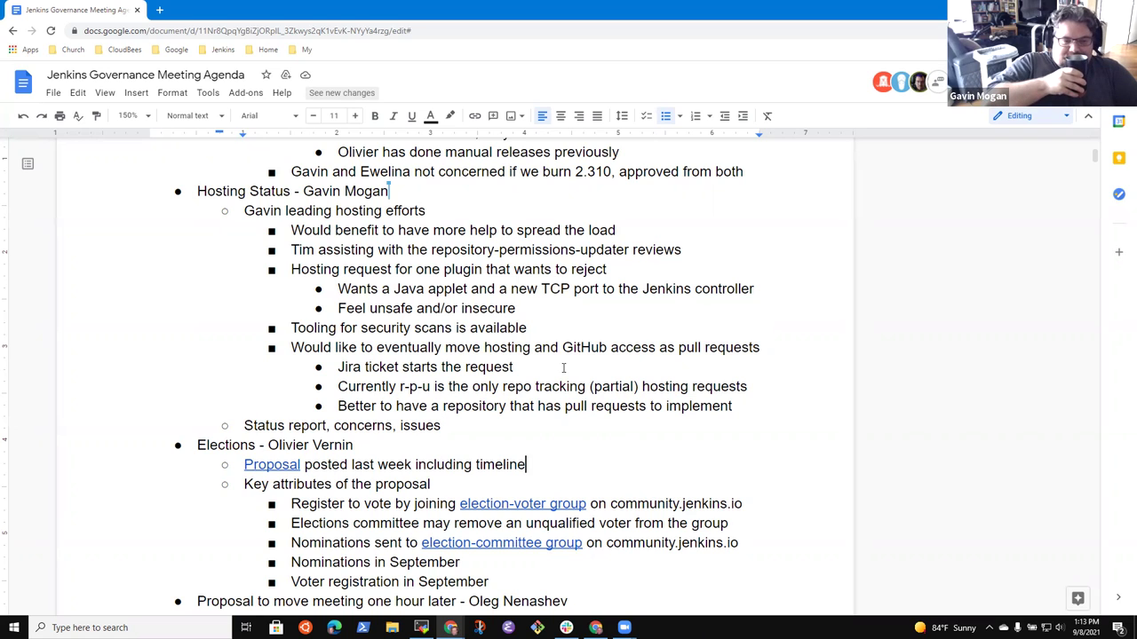
{"action": "key", "text": "Up"}
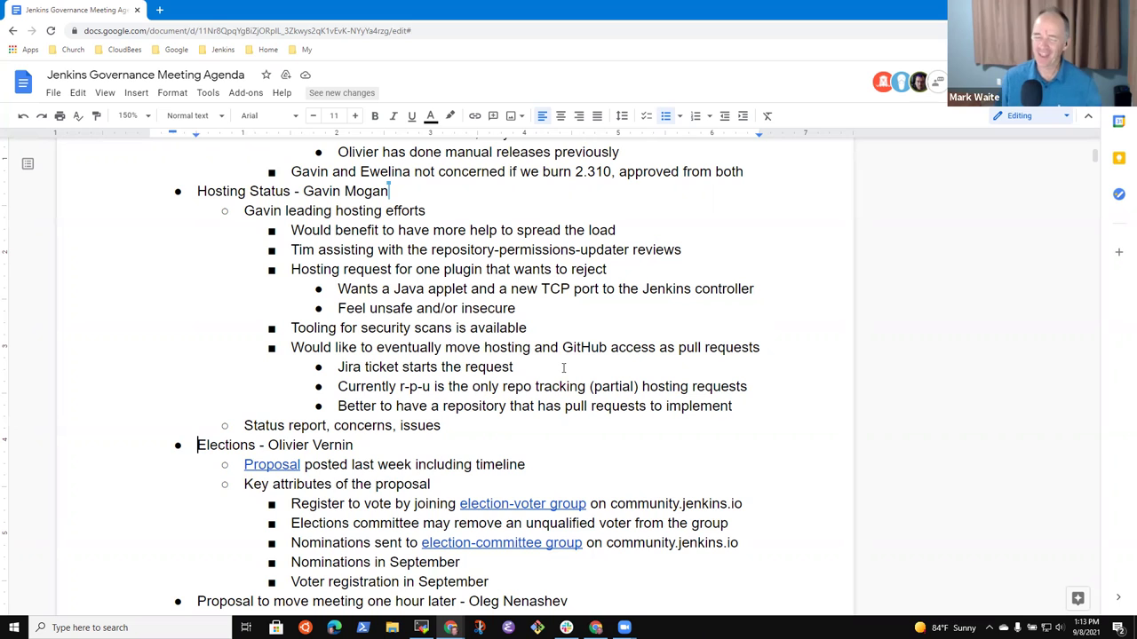
{"action": "key", "text": "Down"}
{"action": "key", "text": "Down"}
{"action": "key", "text": "Down"}
{"action": "key", "text": "Down"}
{"action": "key", "text": "Down"}
{"action": "key", "text": "Down"}
{"action": "key", "text": "Down"}
{"action": "key", "text": "Down"}
{"action": "key", "text": "Down"}
{"action": "key", "text": "Down"}
{"action": "key", "text": "Down"}
{"action": "key", "text": "Down"}
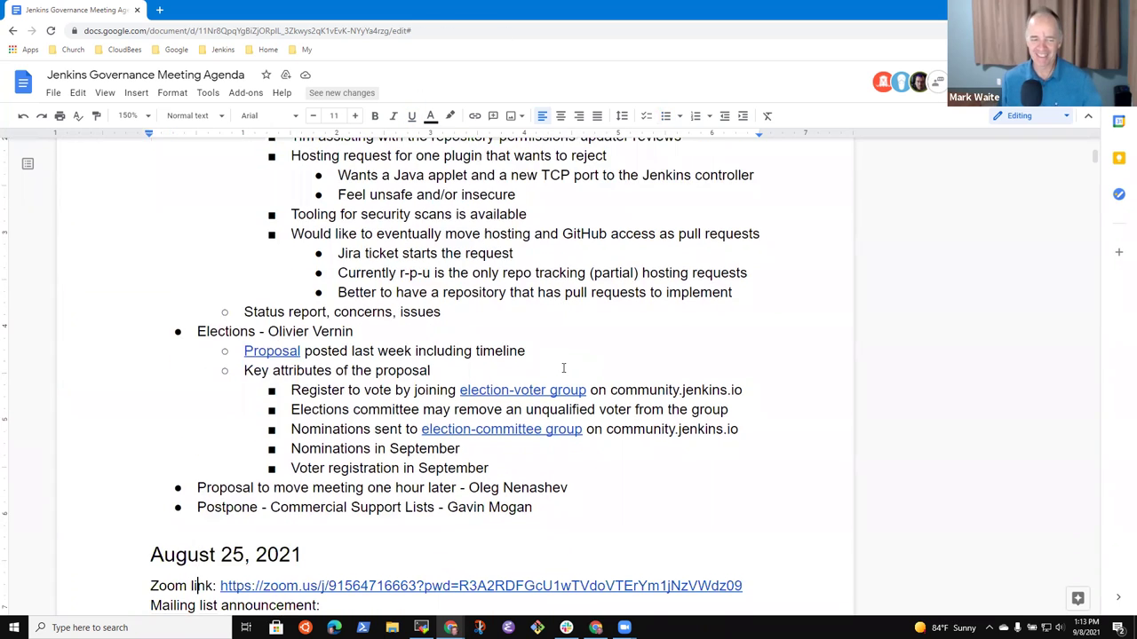
Return to the Elections agenda item and highlight its line.
{"action": "key", "text": "Up"}
{"action": "key", "text": "Up"}
{"action": "key", "text": "Up"}
{"action": "key", "text": "Up"}
{"action": "key", "text": "Up"}
{"action": "key", "text": "Up"}
{"action": "key", "text": "Up"}
{"action": "key", "text": "Up"}
{"action": "key", "text": "Up"}
{"action": "key", "text": "Up"}
{"action": "key", "text": "Up"}
{"action": "key", "text": "Up"}
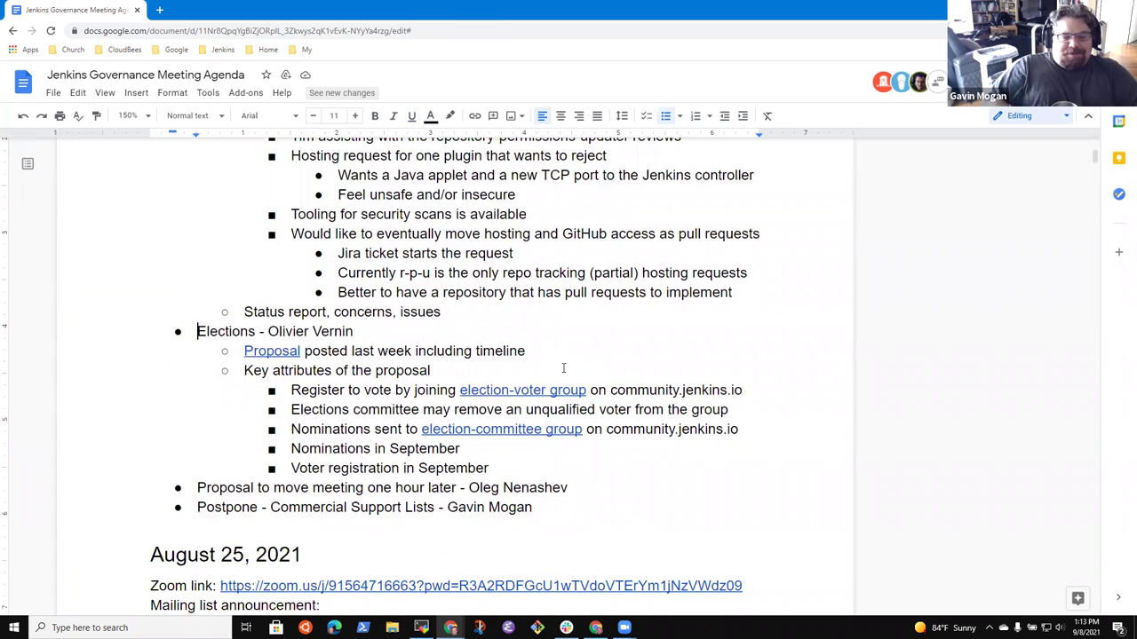
{"action": "key", "text": "shift+End"}
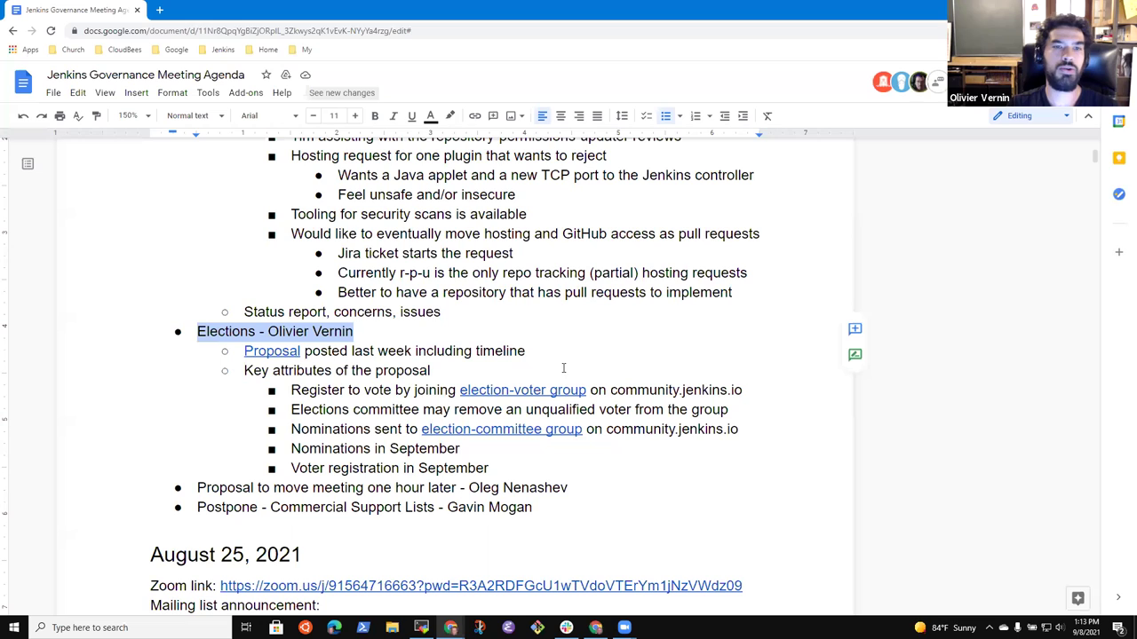
Open the linked election proposal from the Elections item and enlarge the page to 150%.
{"action": "left_click", "coordinate": [267, 355]}
{"action": "left_click", "coordinate": [358, 378]}
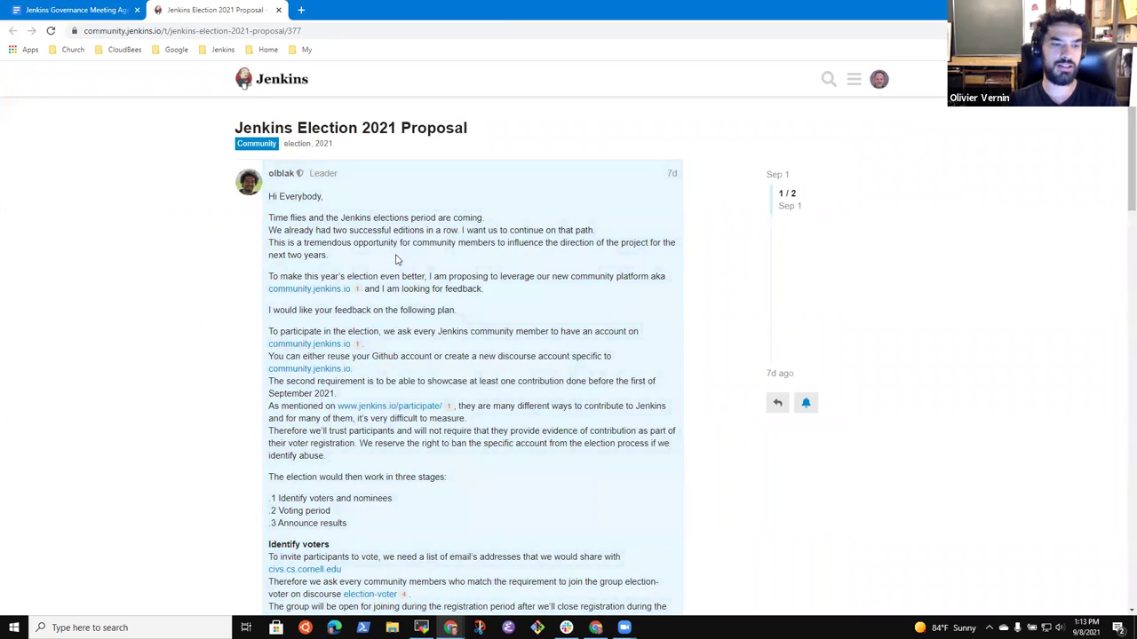
{"action": "key", "text": "ctrl+plus"}
{"action": "key", "text": "ctrl+plus"}
{"action": "key", "text": "ctrl+plus"}
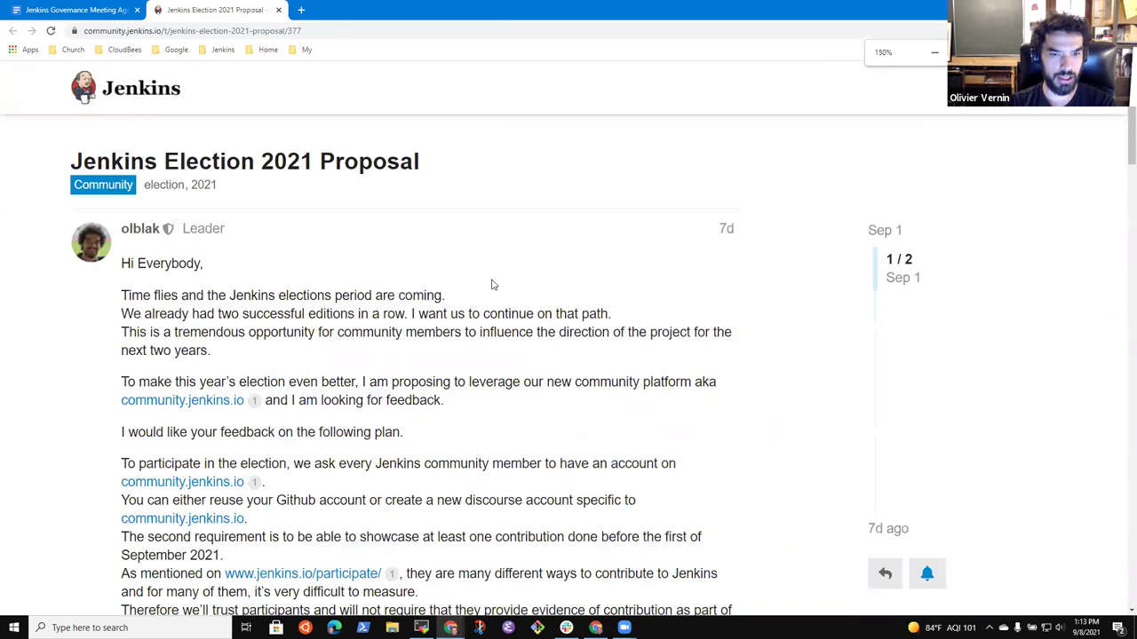
Read the election proposal's participation requirements, three stages, and sections on identifying voters and nominees.
{"action": "scroll", "coordinate": [494, 284], "scroll_direction": "down", "scroll_amount": 1}
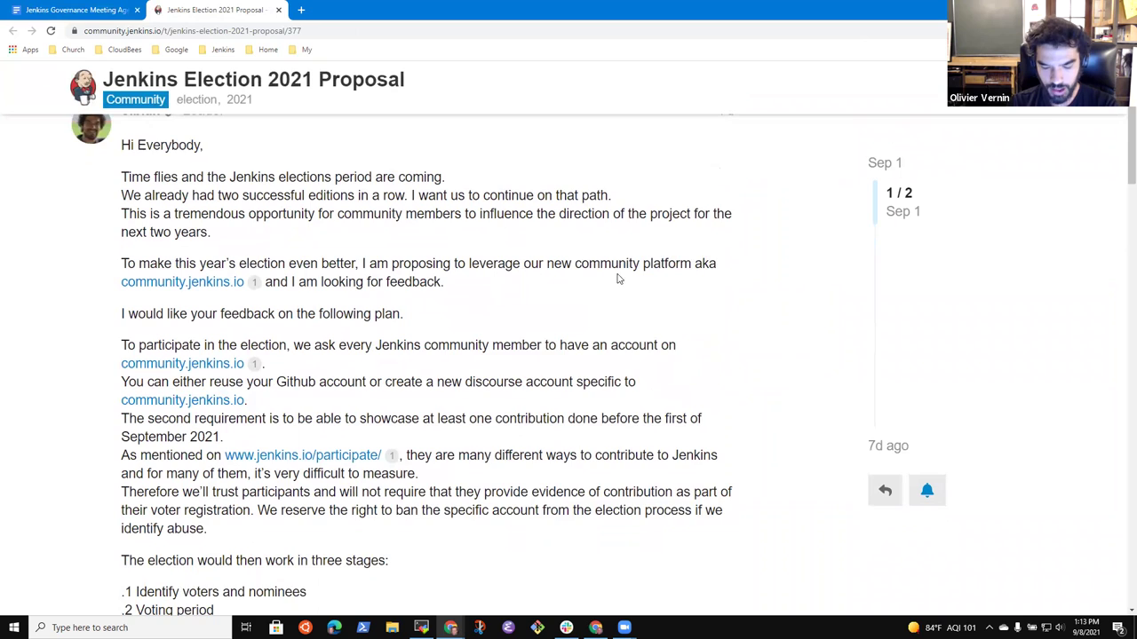
{"action": "scroll", "coordinate": [619, 279], "scroll_direction": "down", "scroll_amount": 1}
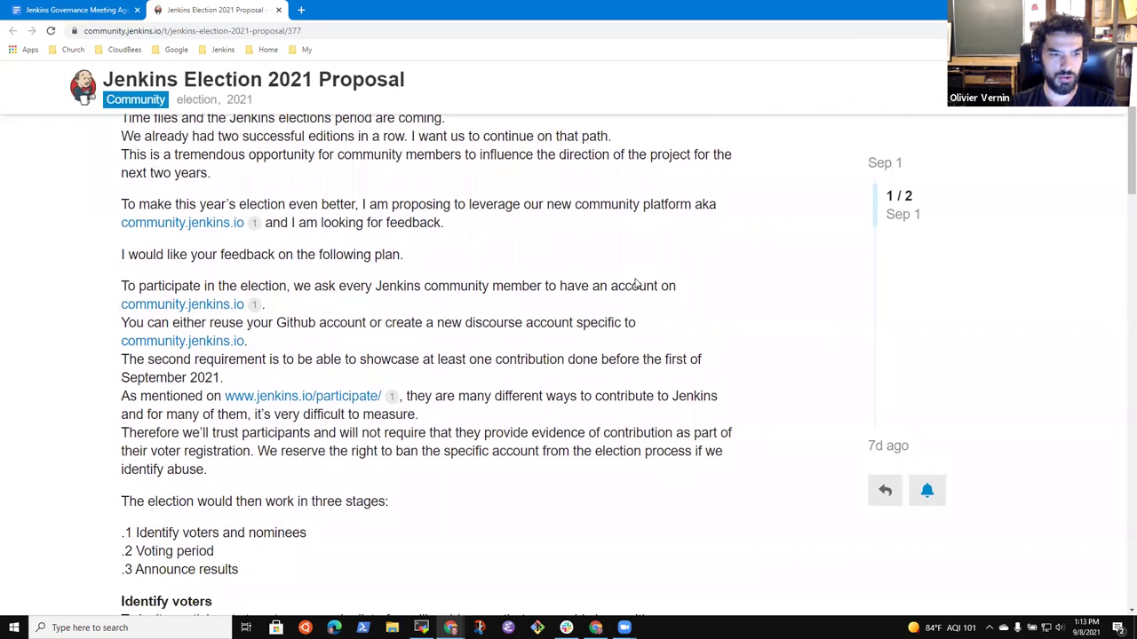
{"action": "scroll", "coordinate": [636, 283], "scroll_direction": "down", "scroll_amount": 1}
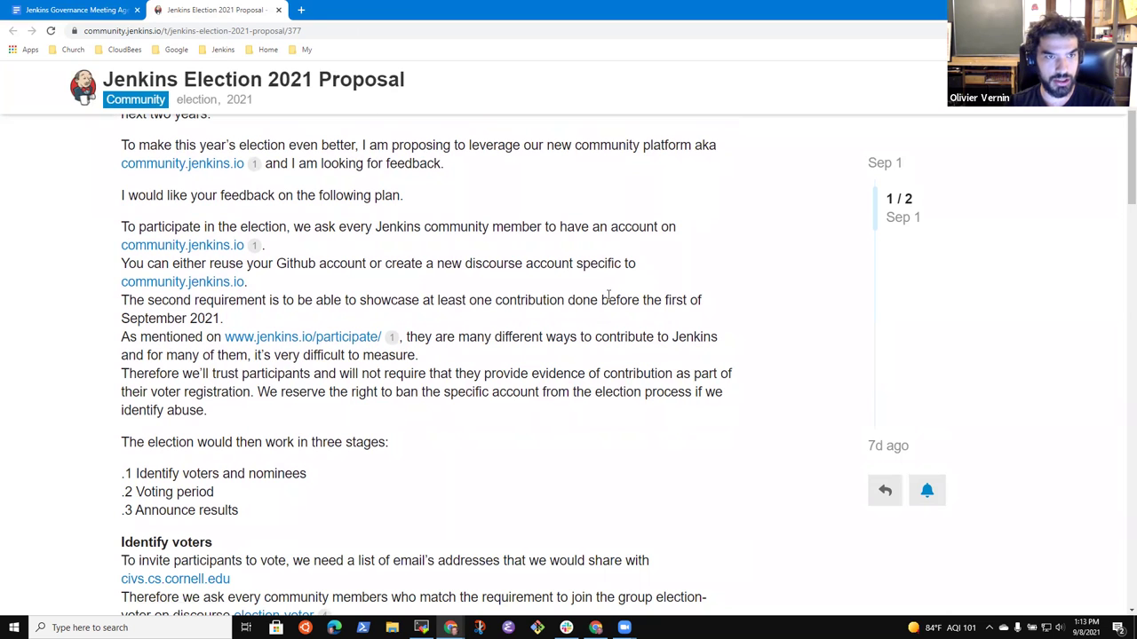
{"action": "scroll", "coordinate": [479, 306], "scroll_direction": "down", "scroll_amount": 3}
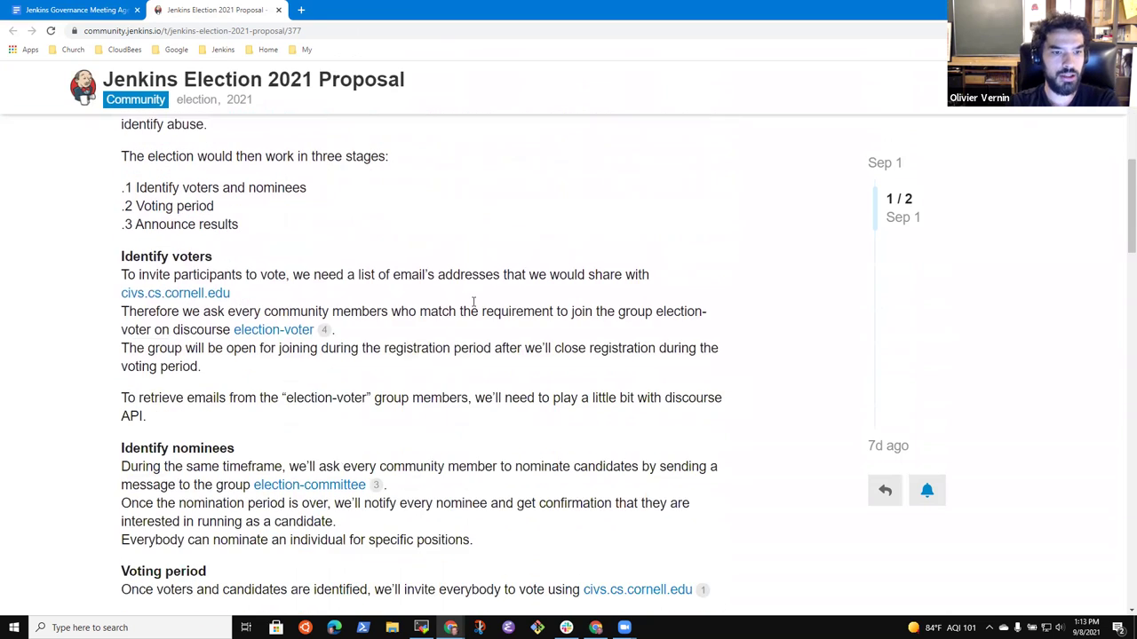
{"action": "scroll", "coordinate": [484, 306], "scroll_direction": "up", "scroll_amount": 1}
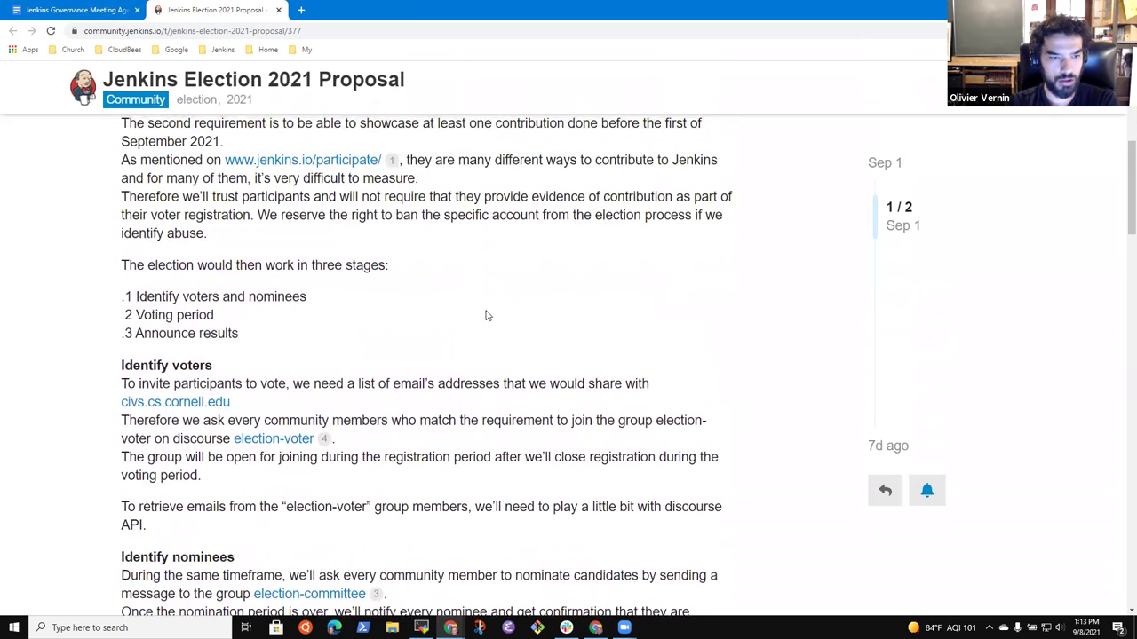
{"action": "scroll", "coordinate": [483, 307], "scroll_direction": "up", "scroll_amount": 1}
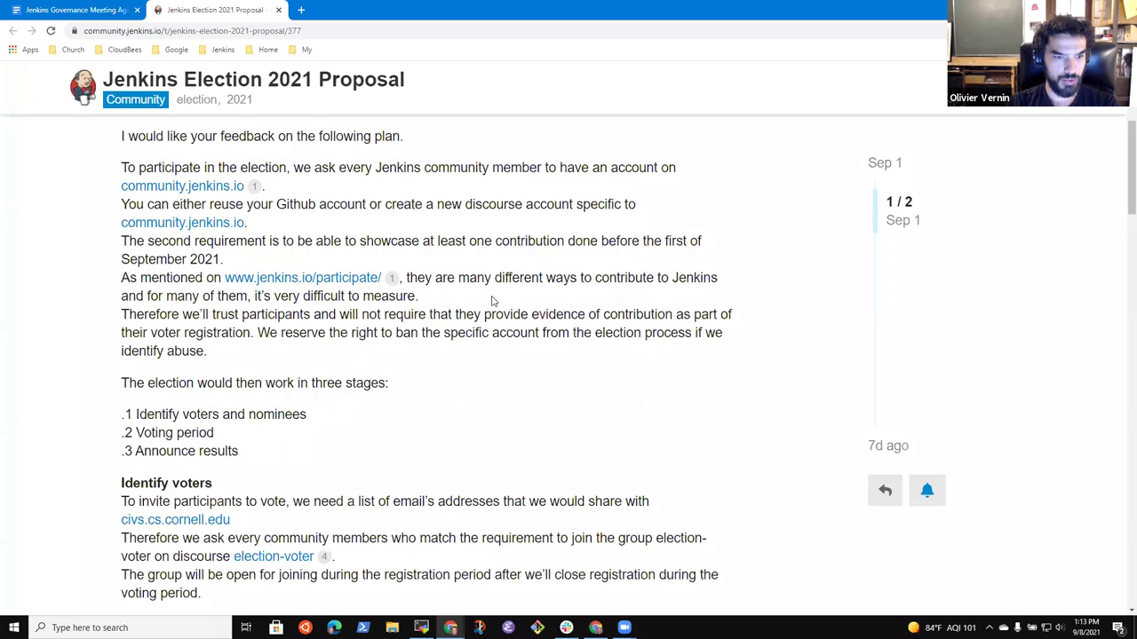
Read the election proposal's sections on the election stages, identifying voters and identifying nominees.
{"action": "scroll", "coordinate": [496, 298], "scroll_direction": "down", "scroll_amount": 1}
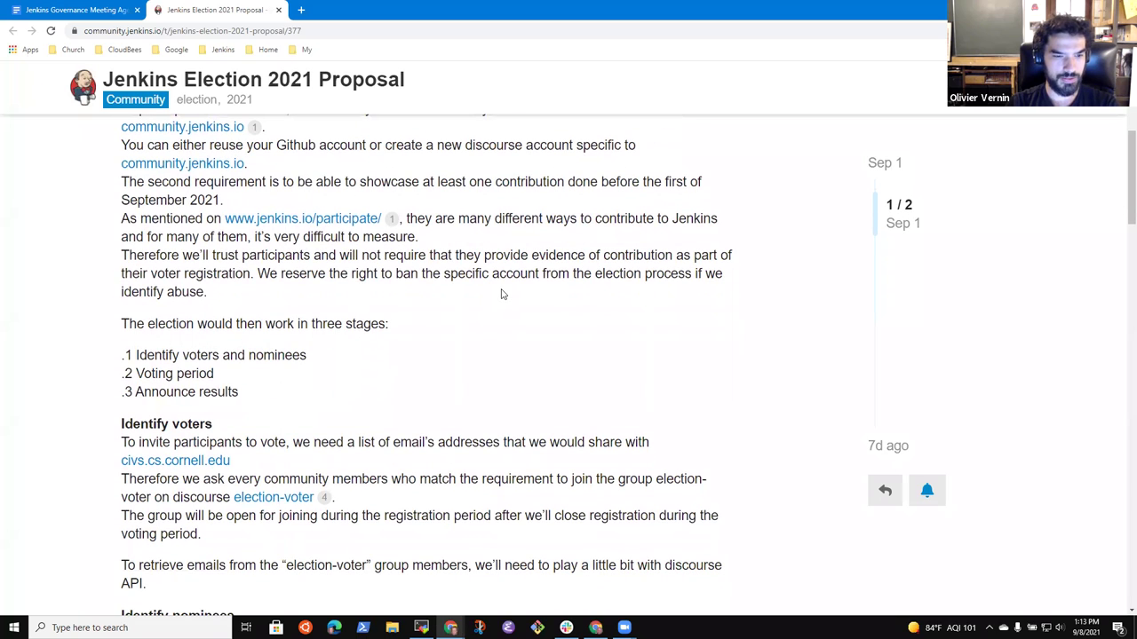
{"action": "scroll", "coordinate": [510, 311], "scroll_direction": "down", "scroll_amount": 1}
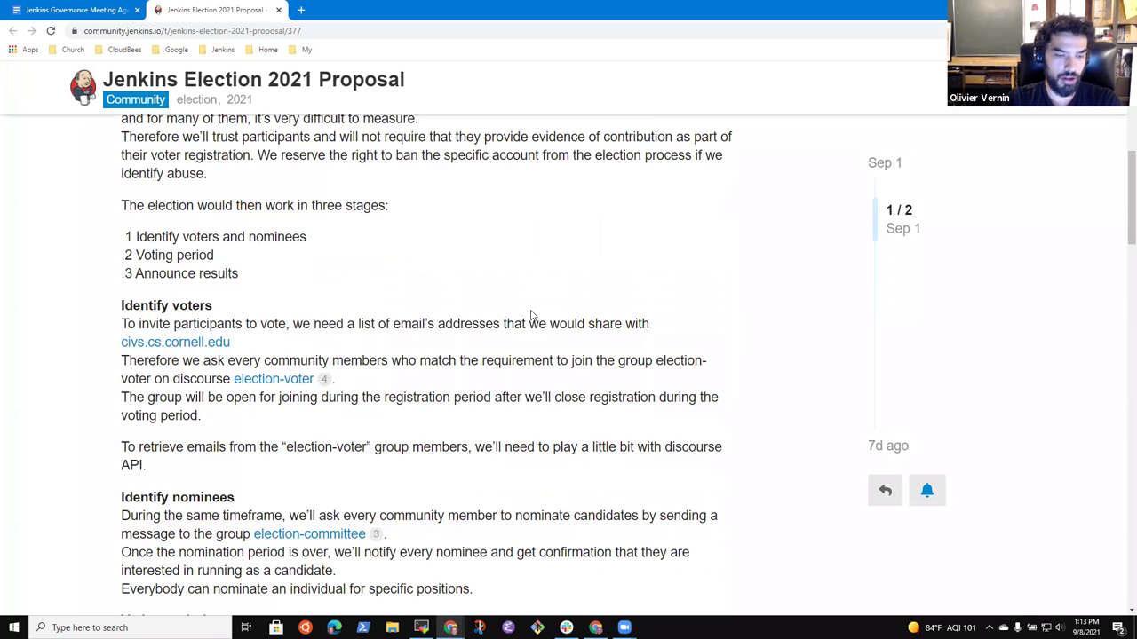
{"action": "scroll", "coordinate": [533, 316], "scroll_direction": "down", "scroll_amount": 1}
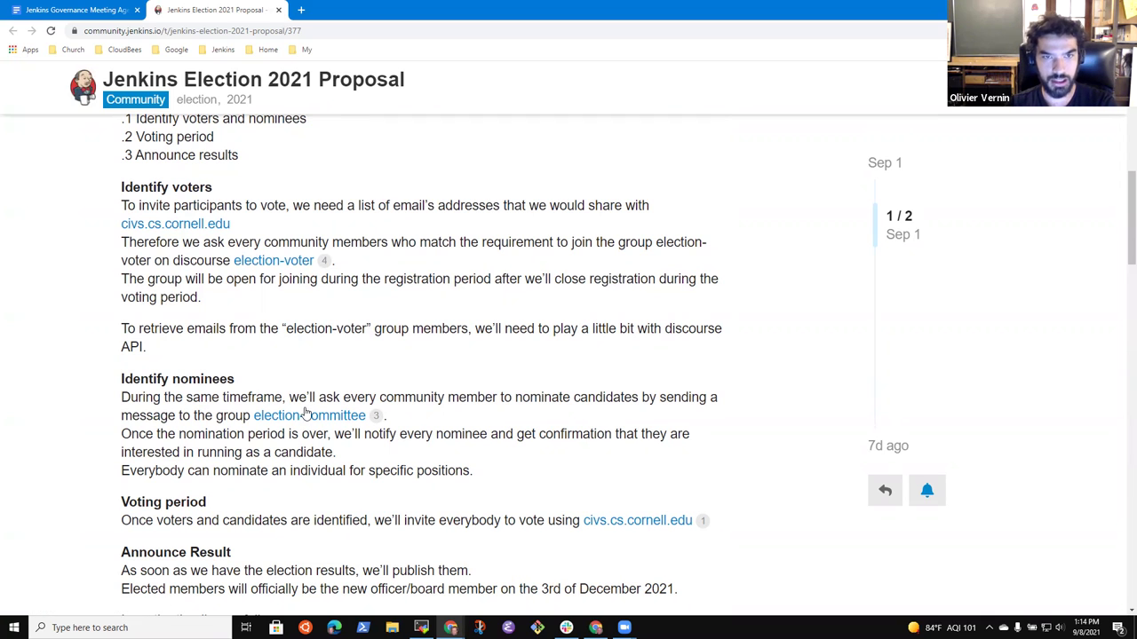
In the meeting agenda, add a second-level bullet after the voter registration item under Elections reading "Needs a blog post announcement,".
{"action": "key", "text": "ctrl+shift+Tab"}
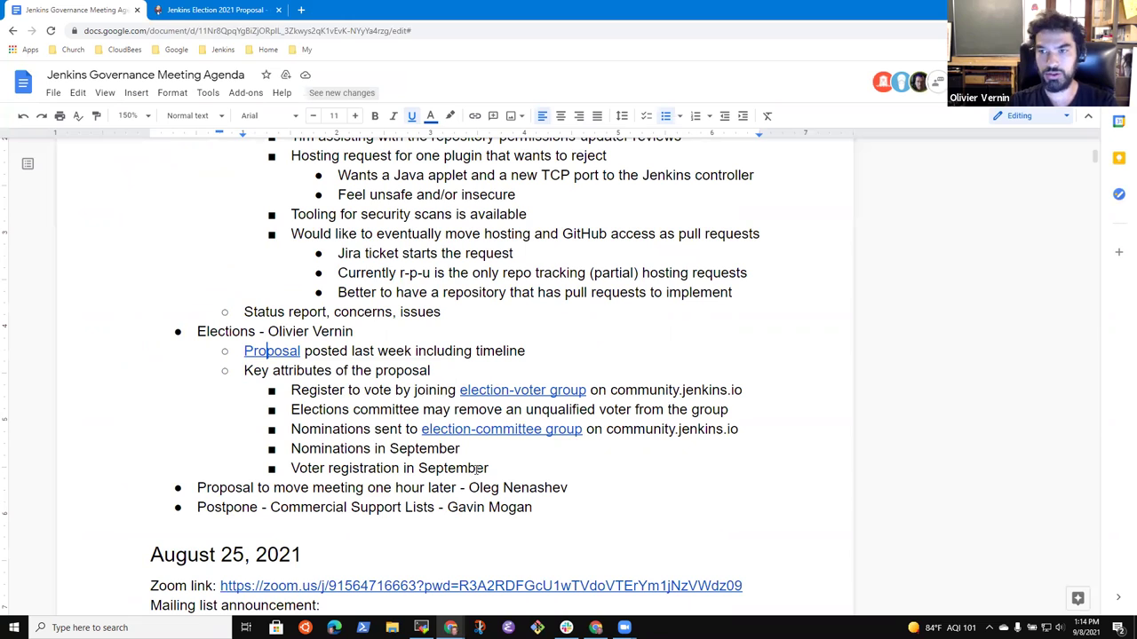
{"action": "left_click", "coordinate": [503, 466]}
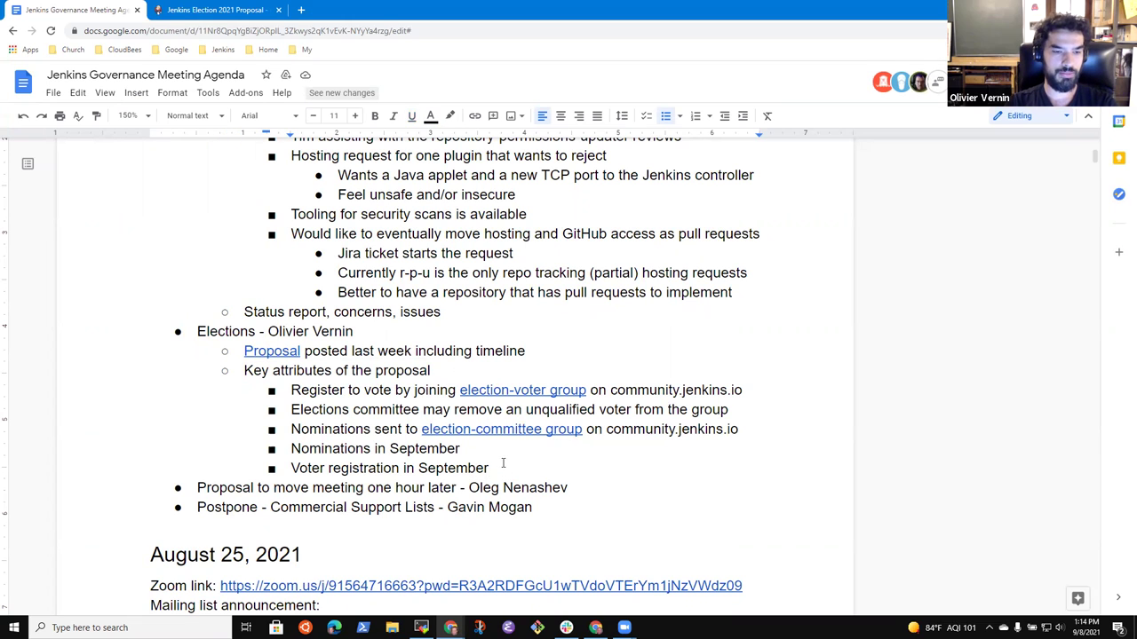
{"action": "key", "text": "Return"}
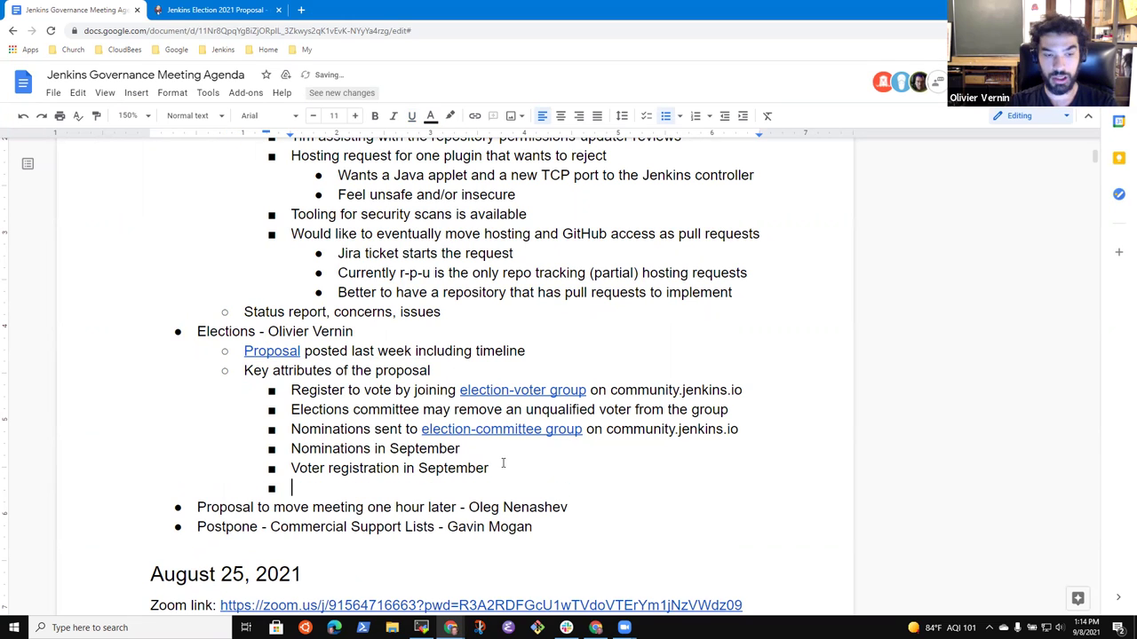
{"action": "key", "text": "shift+Tab"}
{"action": "type", "text": "nEEDS"}
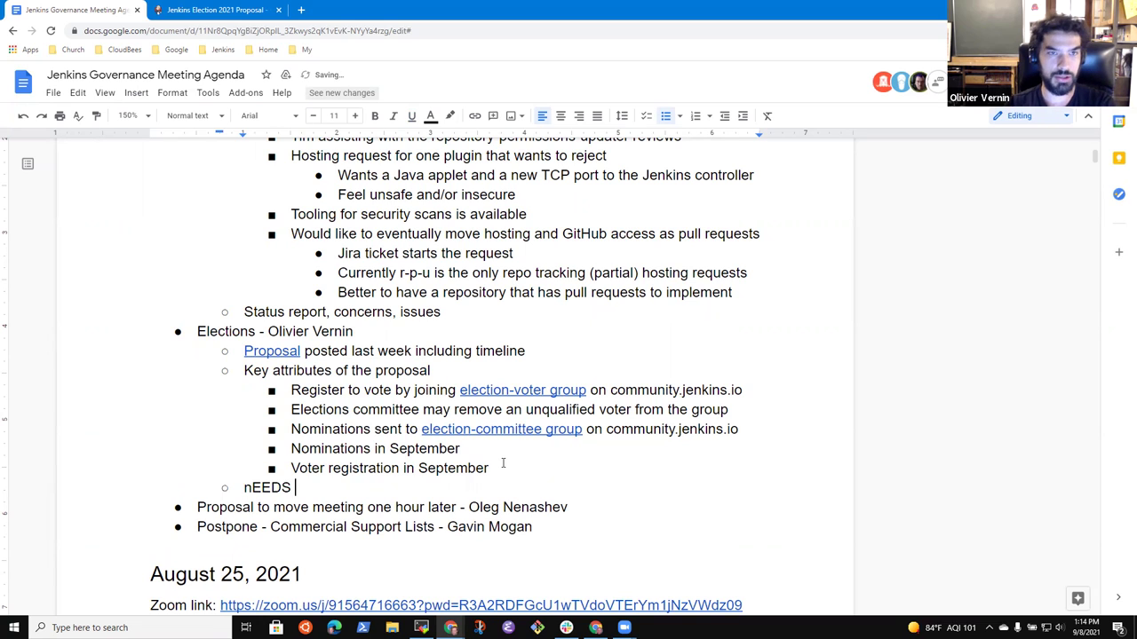
{"action": "key", "text": "ctrl+BackSpace"}
{"action": "key", "text": "Caps_Lock"}
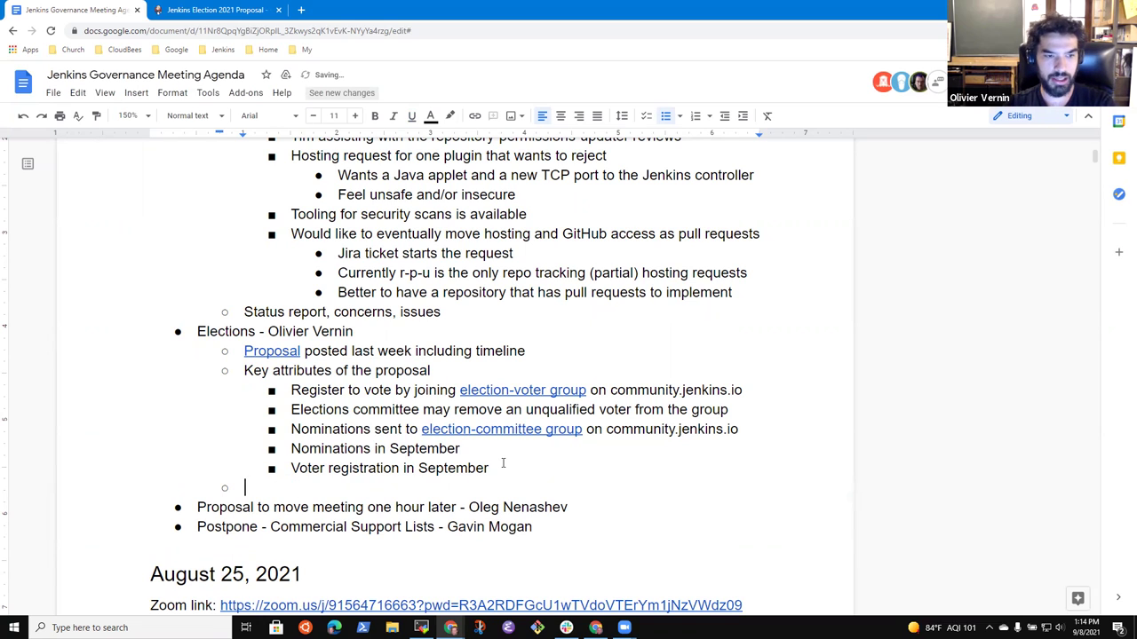
{"action": "type", "text": "Needs a blog post abnn"}
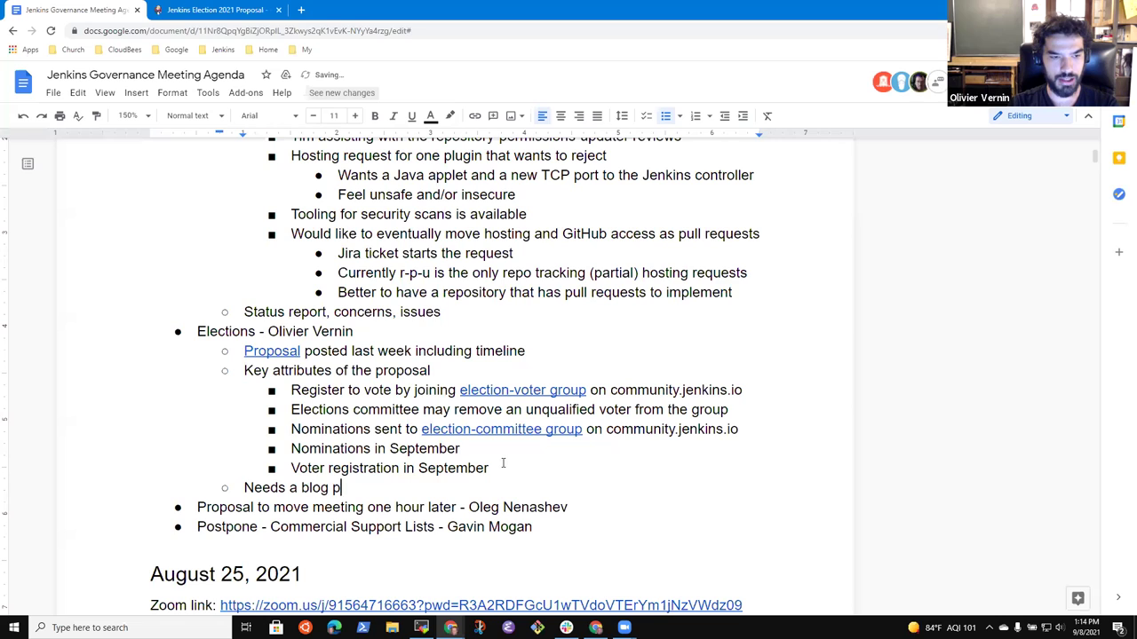
{"action": "key", "text": "BackSpace"}
{"action": "key", "text": "BackSpace"}
{"action": "key", "text": "BackSpace"}
{"action": "type", "text": "n"}
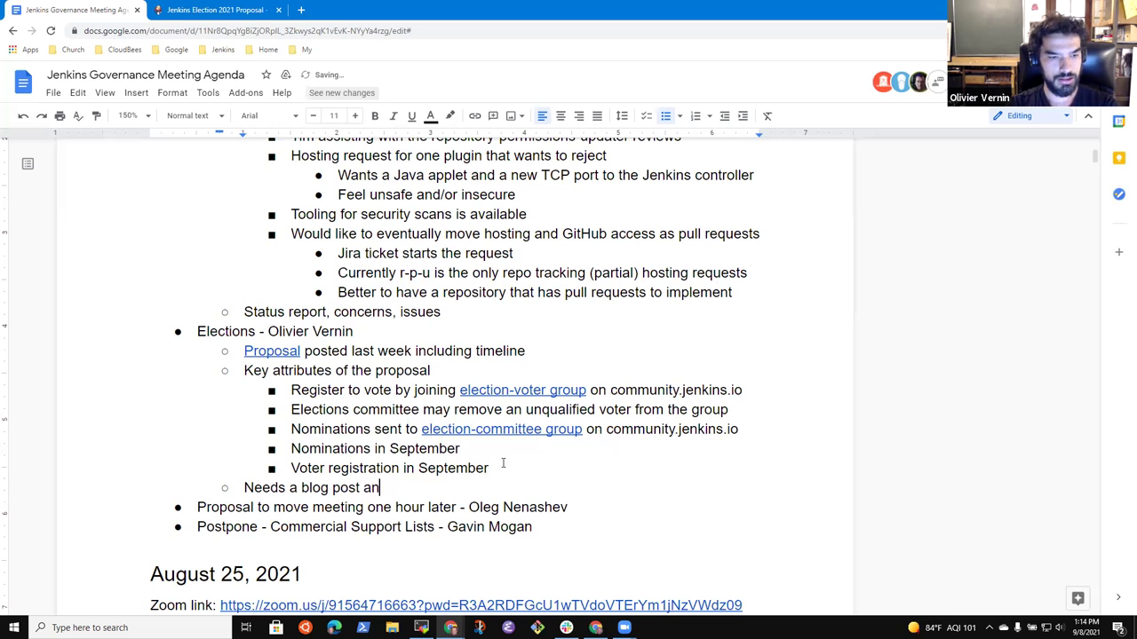
{"action": "type", "text": "nouncement,"}
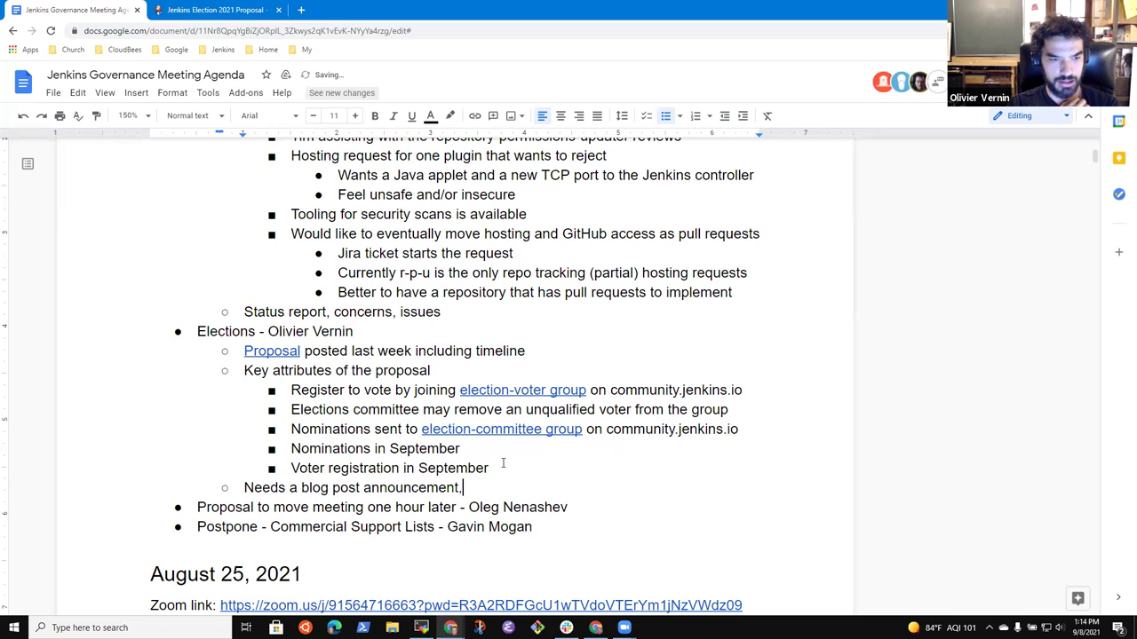
Complete the new blog post bullet with the words "may need a 1 week delay to the timeline".
{"action": "type", "text": " may been"}
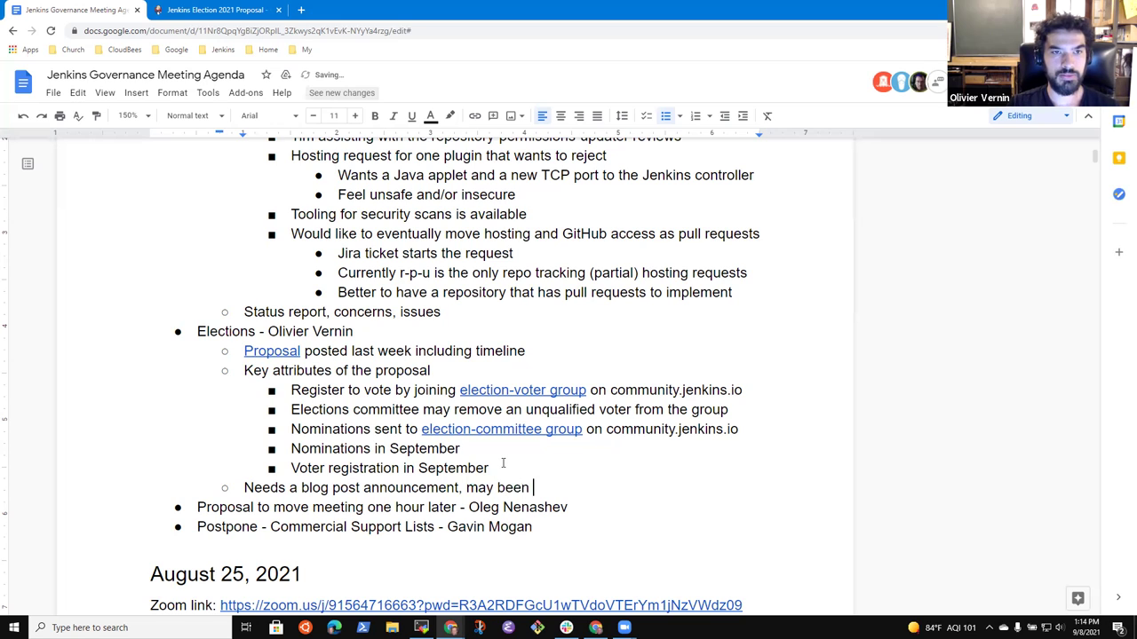
{"action": "key", "text": "BackSpace"}
{"action": "key", "text": "BackSpace"}
{"action": "key", "text": "BackSpace"}
{"action": "key", "text": "BackSpace"}
{"action": "type", "text": "need a 1 "}
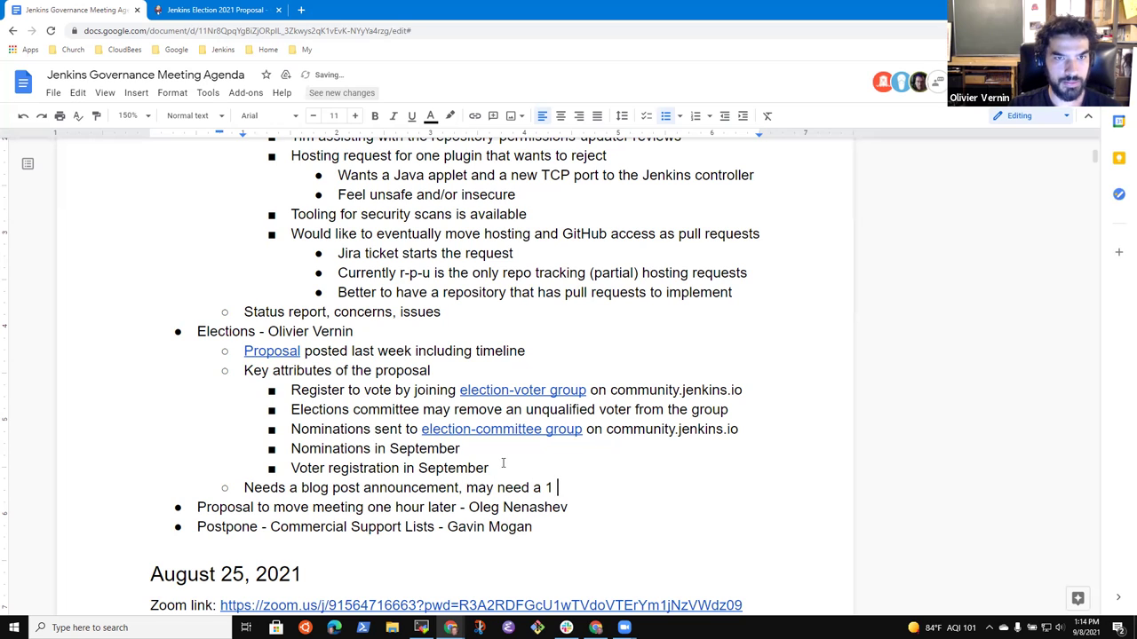
{"action": "type", "text": "week delay to the timeline"}
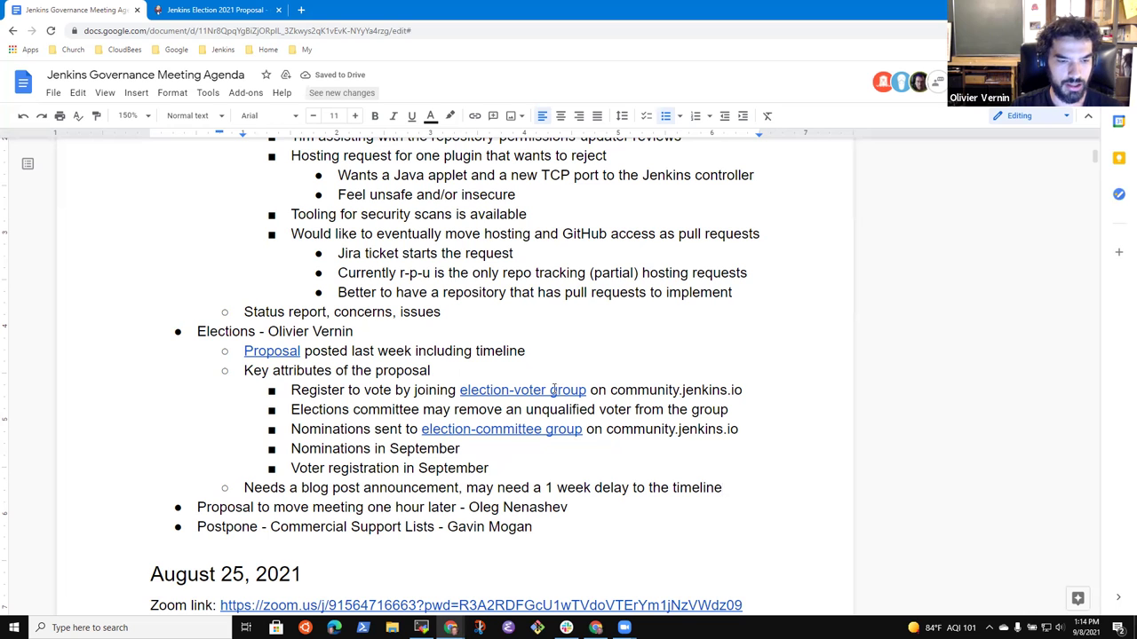
Switch to the election proposal, highlight the nomination message instruction, and open the linked election-committee group to view its members.
{"action": "left_click", "coordinate": [222, 11]}
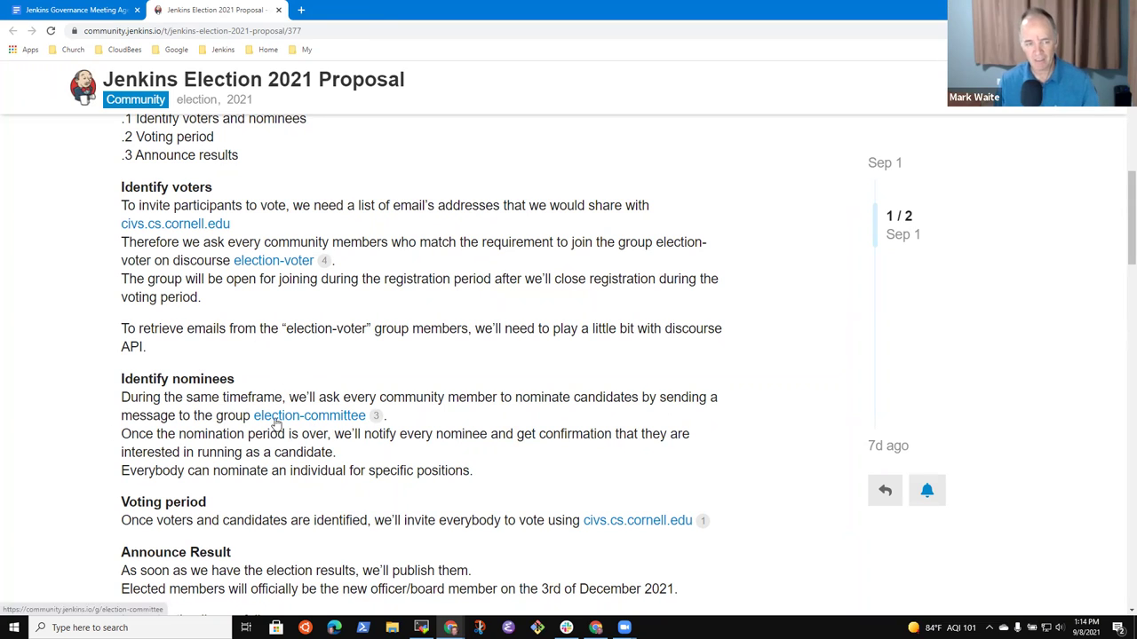
{"action": "left_click_drag", "start_coordinate": [662, 397], "coordinate": [333, 419]}
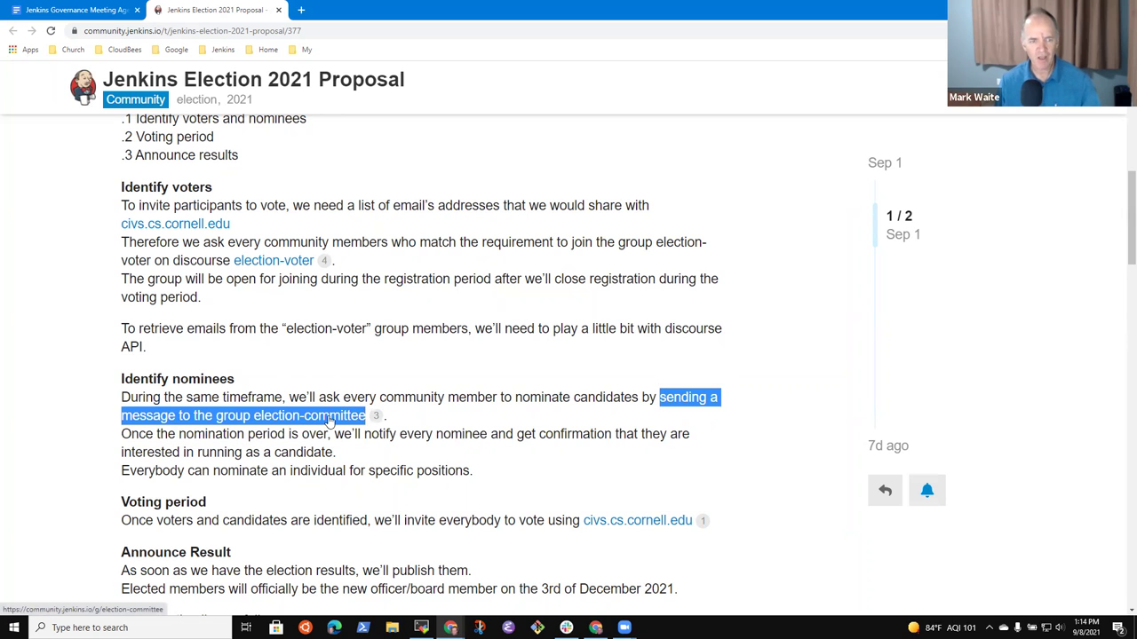
{"action": "left_click", "coordinate": [333, 418]}
{"action": "scroll", "coordinate": [355, 393], "scroll_direction": "down", "scroll_amount": 2}
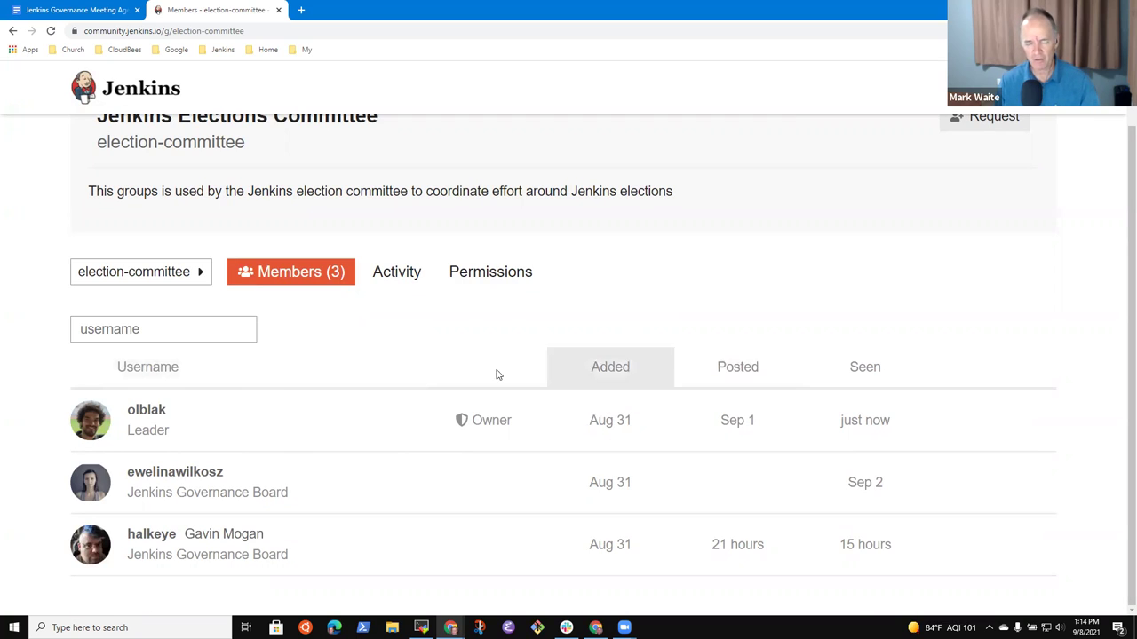
View the request form for joining the election-committee group and close it without submitting.
{"action": "scroll", "coordinate": [366, 278], "scroll_direction": "up", "scroll_amount": 1}
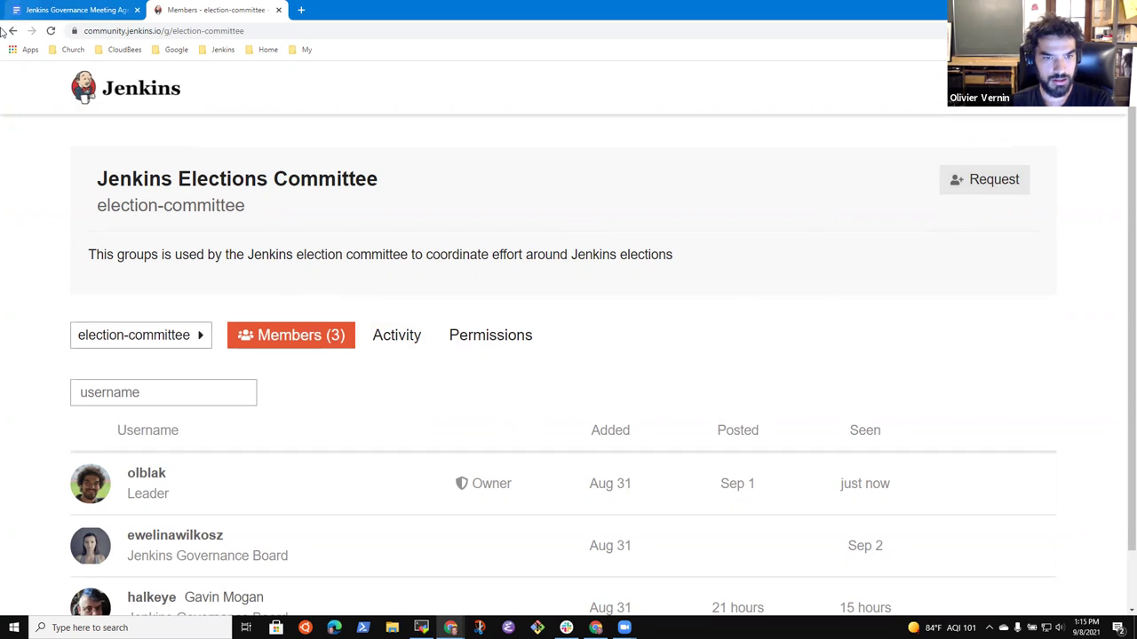
{"action": "left_click", "coordinate": [984, 185]}
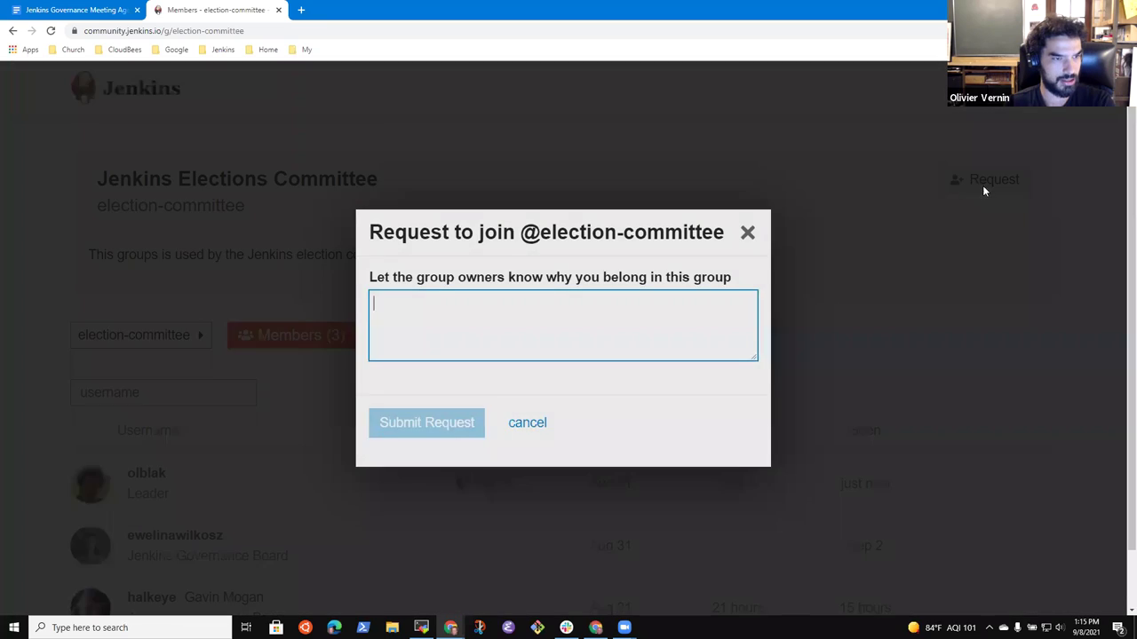
{"action": "left_click", "coordinate": [745, 232]}
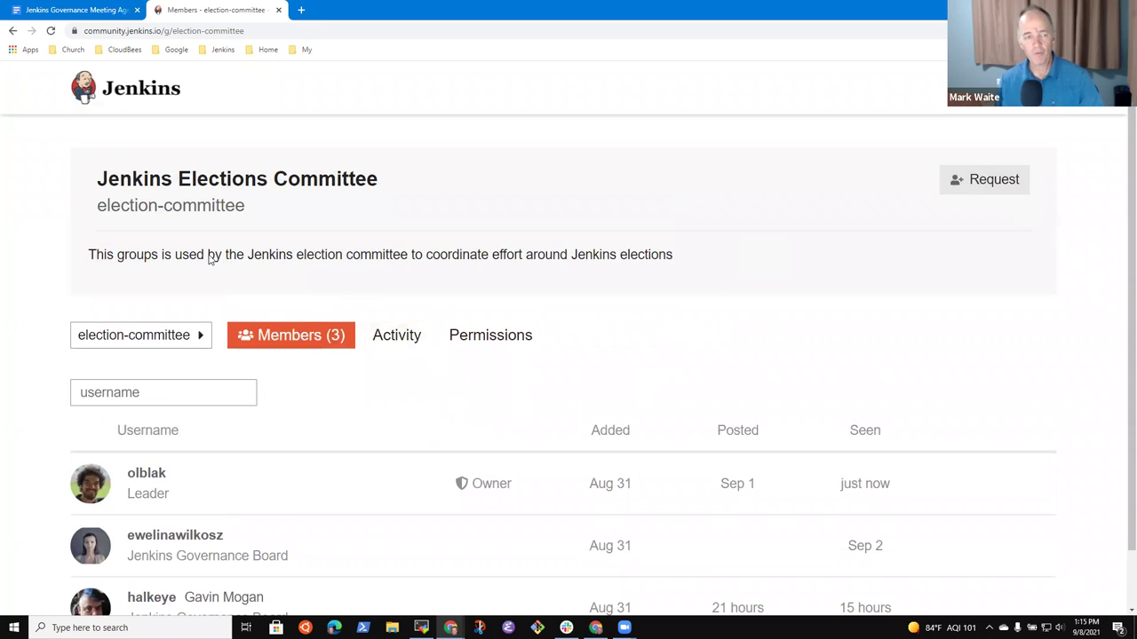
Return to the election proposal and open the election-voter group linked under Identify voters.
{"action": "left_click", "coordinate": [13, 32]}
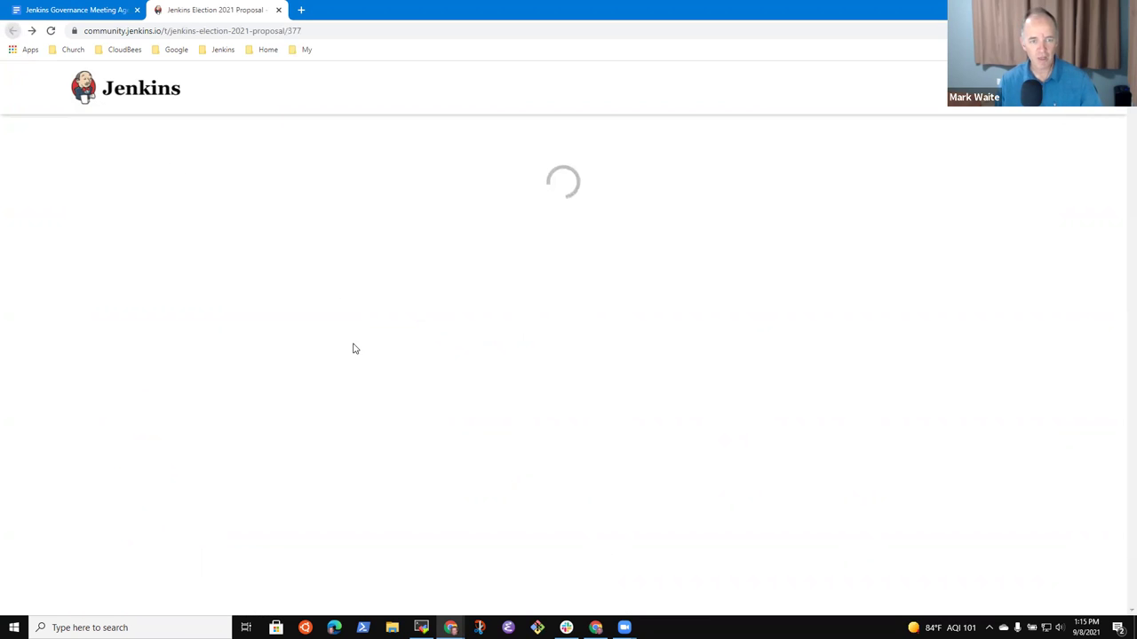
{"action": "scroll", "coordinate": [276, 441], "scroll_direction": "down", "scroll_amount": 4}
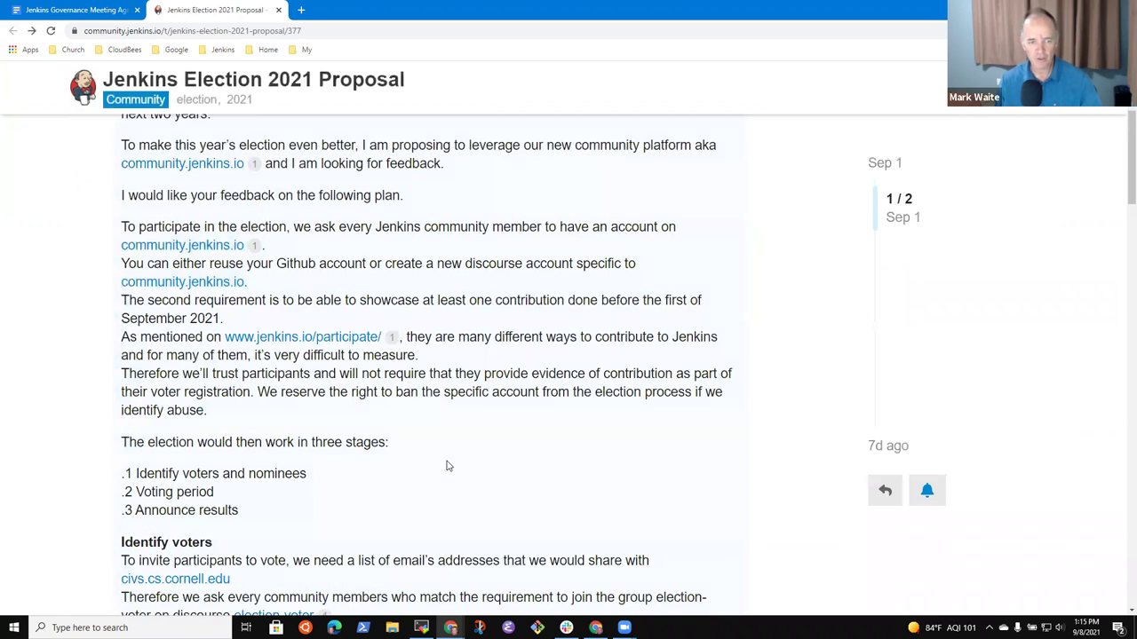
{"action": "left_click", "coordinate": [275, 502]}
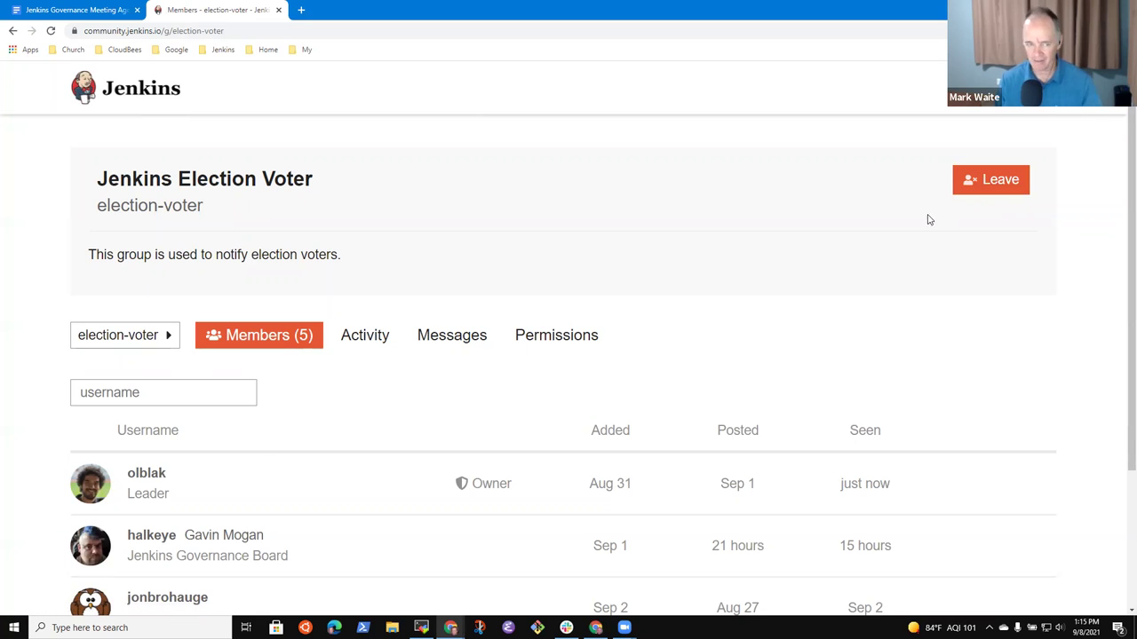
Go back to the proposal, reopen the election-committee group from Identify nominees, and select its page address.
{"action": "left_click", "coordinate": [12, 31]}
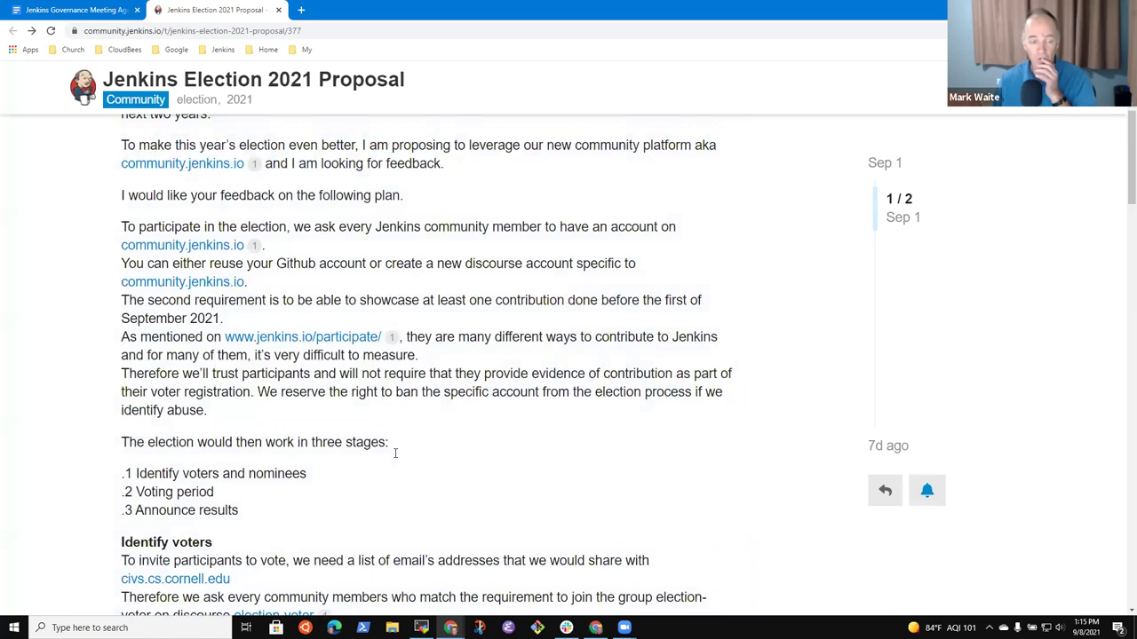
{"action": "scroll", "coordinate": [397, 490], "scroll_direction": "down", "scroll_amount": 3}
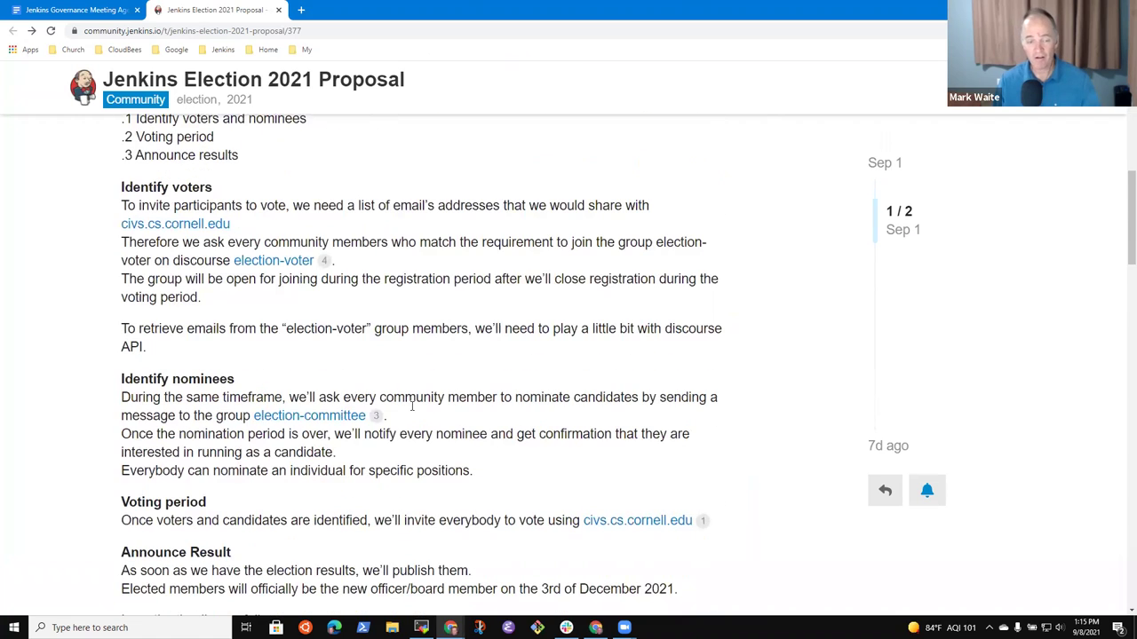
{"action": "left_click", "coordinate": [325, 417]}
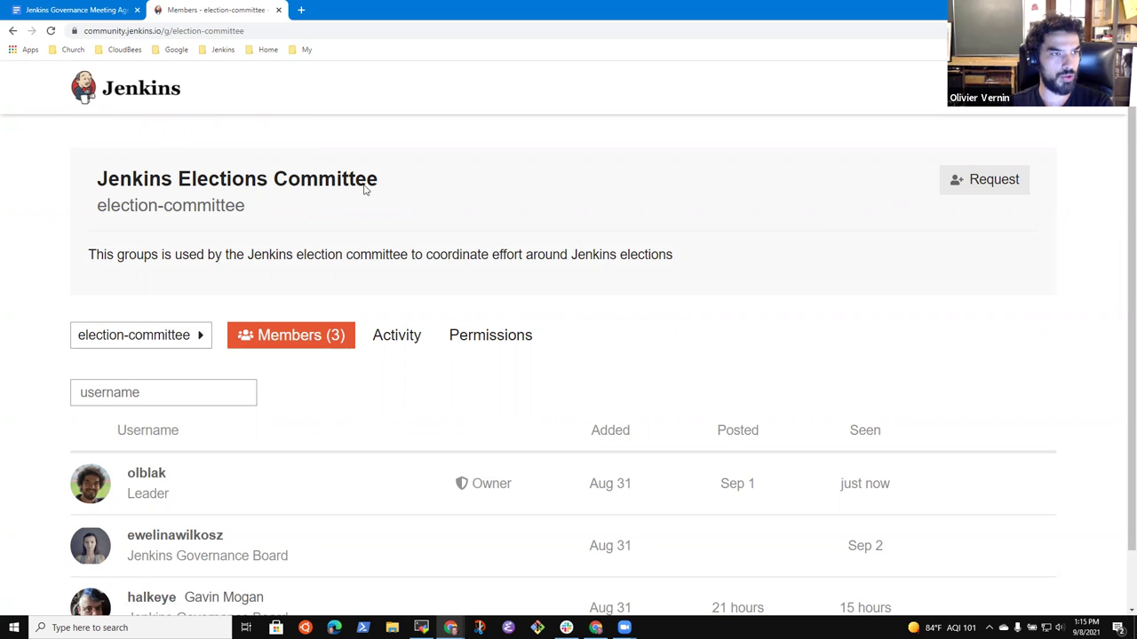
{"action": "left_click", "coordinate": [261, 32]}
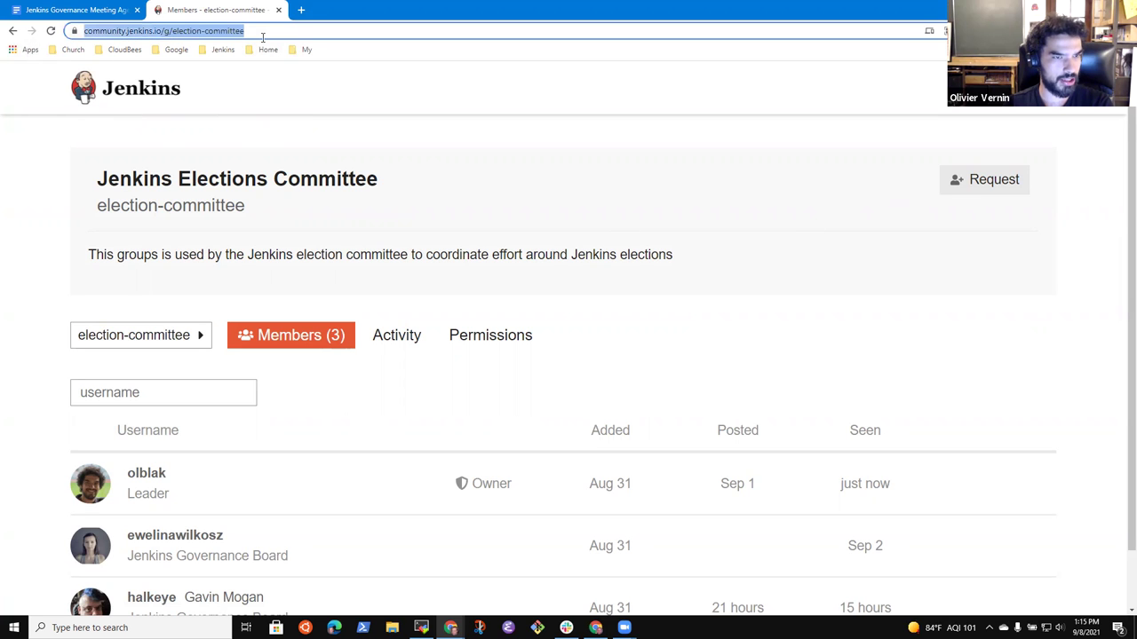
Leave the election-committee page for the proposal and open the election-voter group again.
{"action": "left_click", "coordinate": [12, 30]}
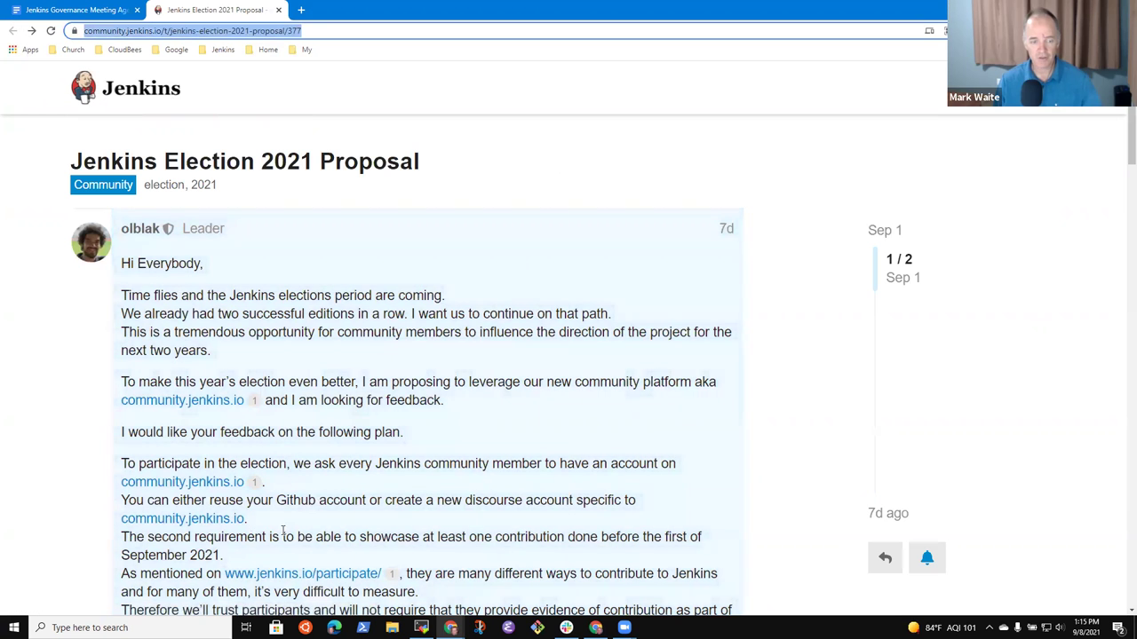
{"action": "scroll", "coordinate": [318, 430], "scroll_direction": "down", "scroll_amount": 2}
{"action": "scroll", "coordinate": [318, 430], "scroll_direction": "down", "scroll_amount": 4}
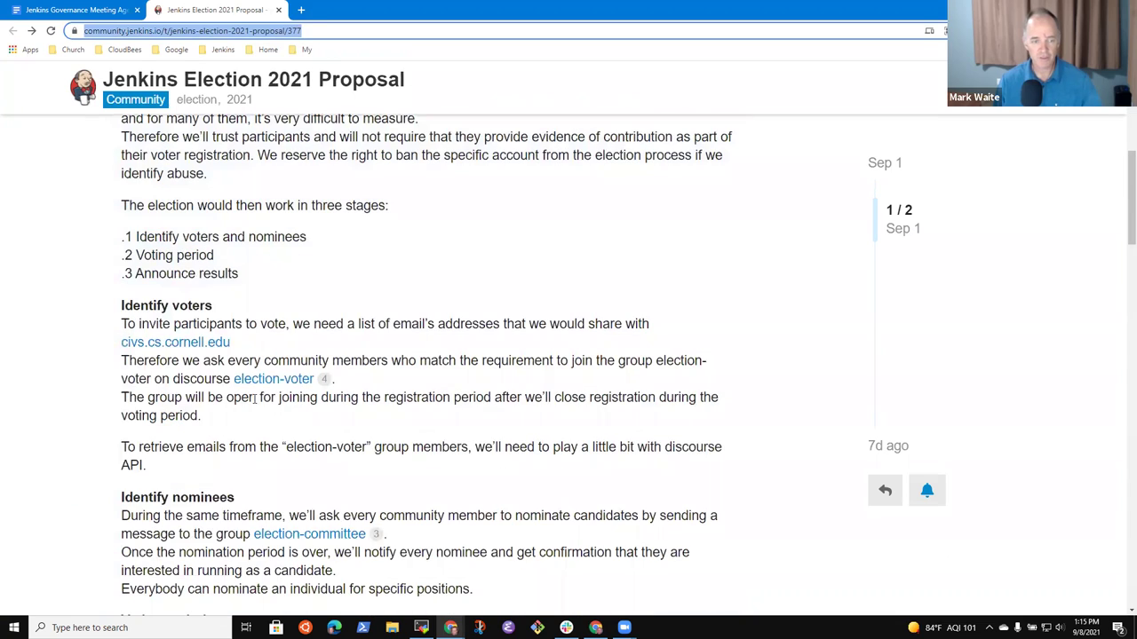
{"action": "left_click", "coordinate": [272, 384]}
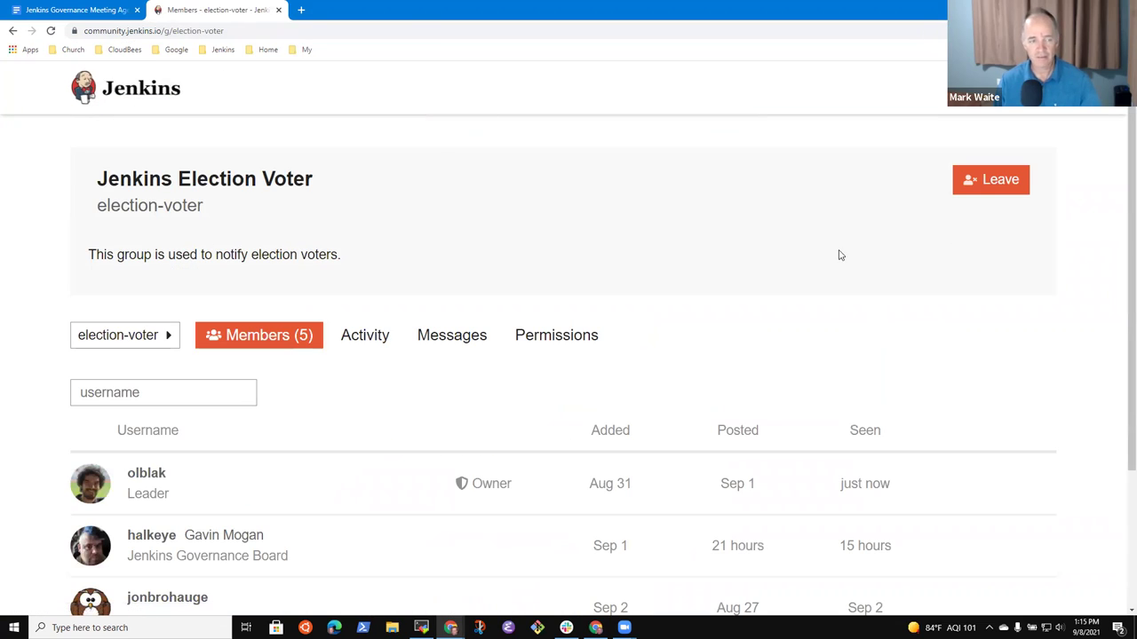
Look through the election-voter group's messages, members, permissions and activity for a way to message a group.
{"action": "left_click", "coordinate": [462, 350]}
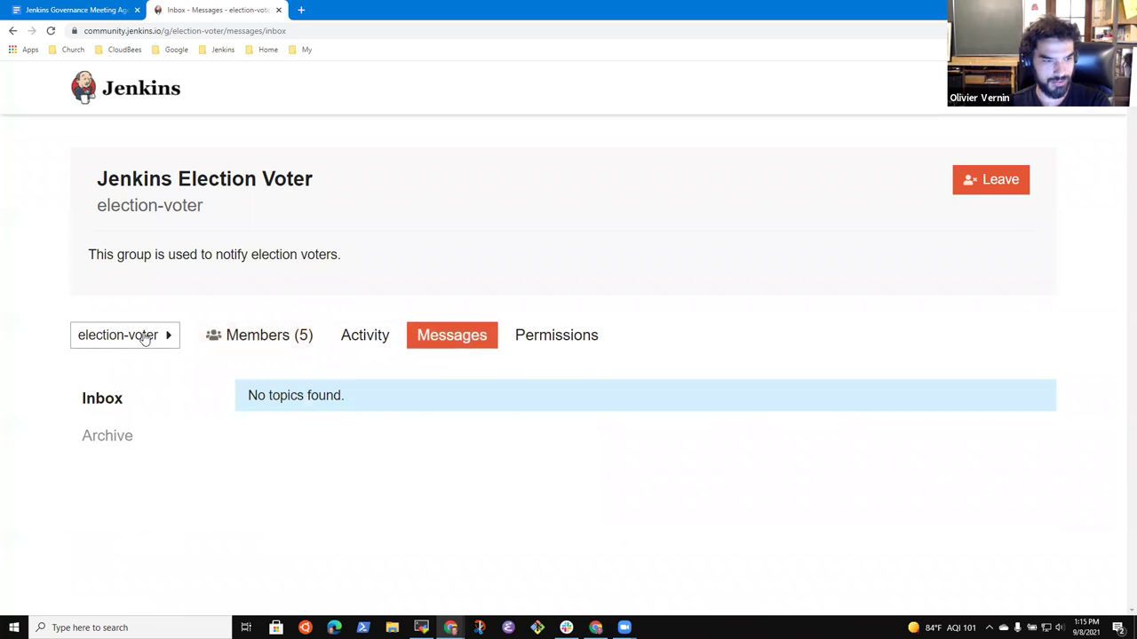
{"action": "left_click", "coordinate": [268, 352]}
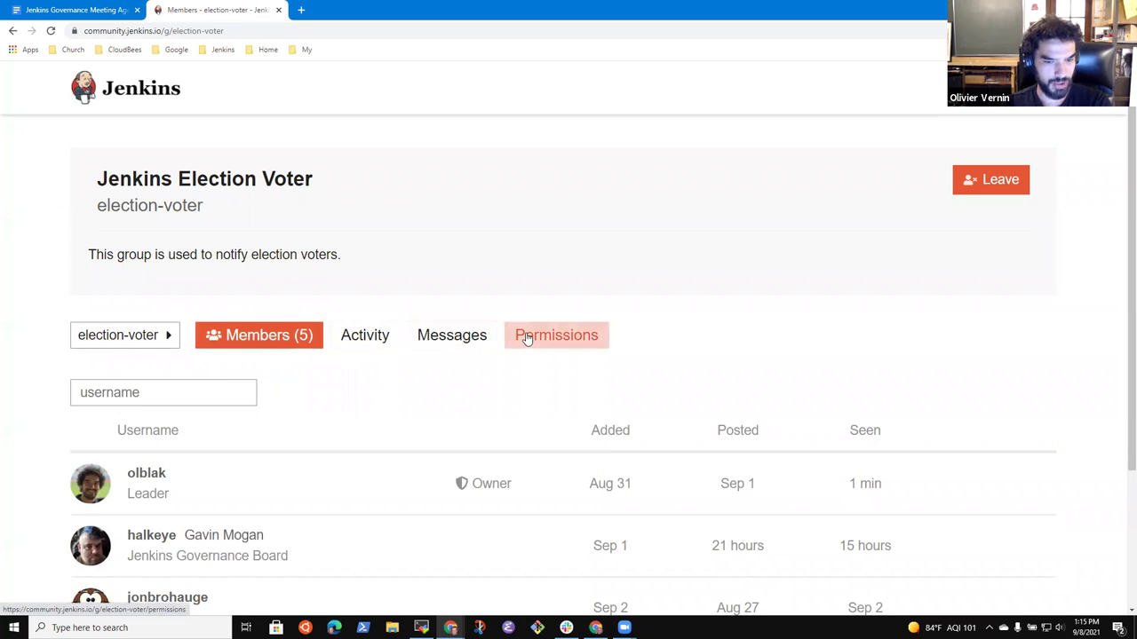
{"action": "left_click", "coordinate": [522, 336]}
{"action": "left_click", "coordinate": [456, 343]}
{"action": "left_click", "coordinate": [346, 334]}
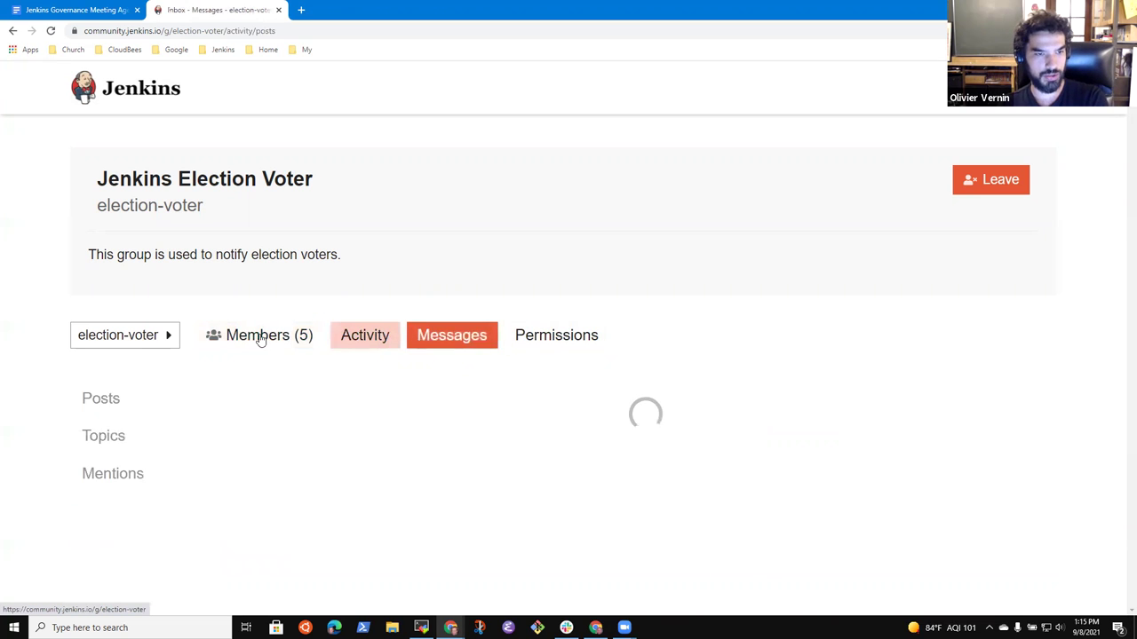
{"action": "left_click", "coordinate": [265, 337]}
{"action": "left_click", "coordinate": [12, 31]}
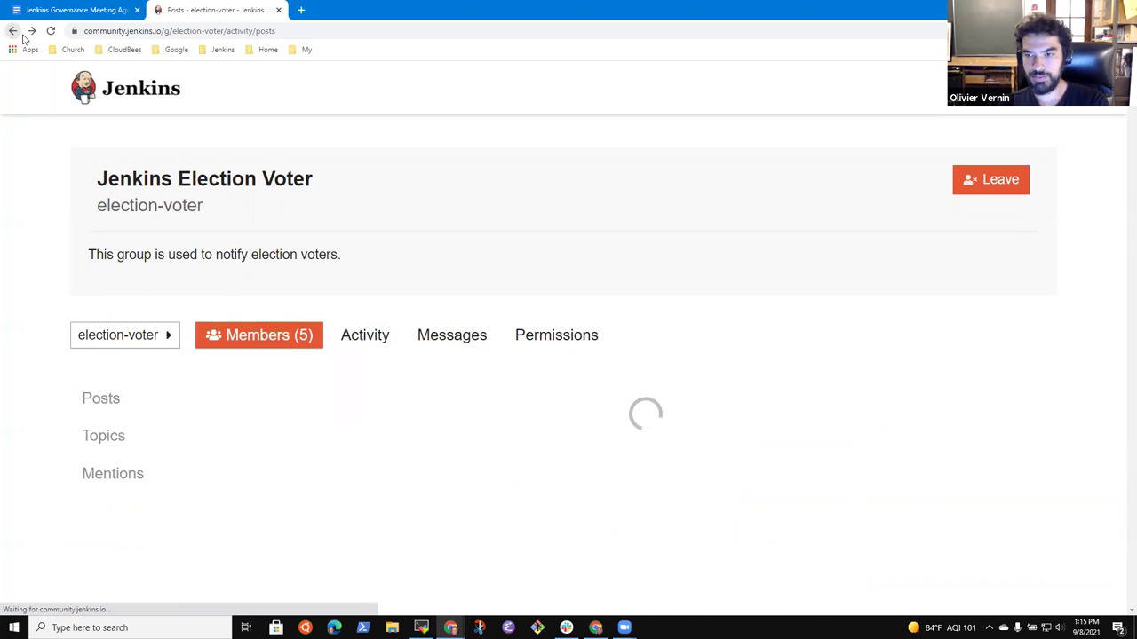
{"action": "left_click", "coordinate": [84, 9]}
{"action": "left_click", "coordinate": [233, 10]}
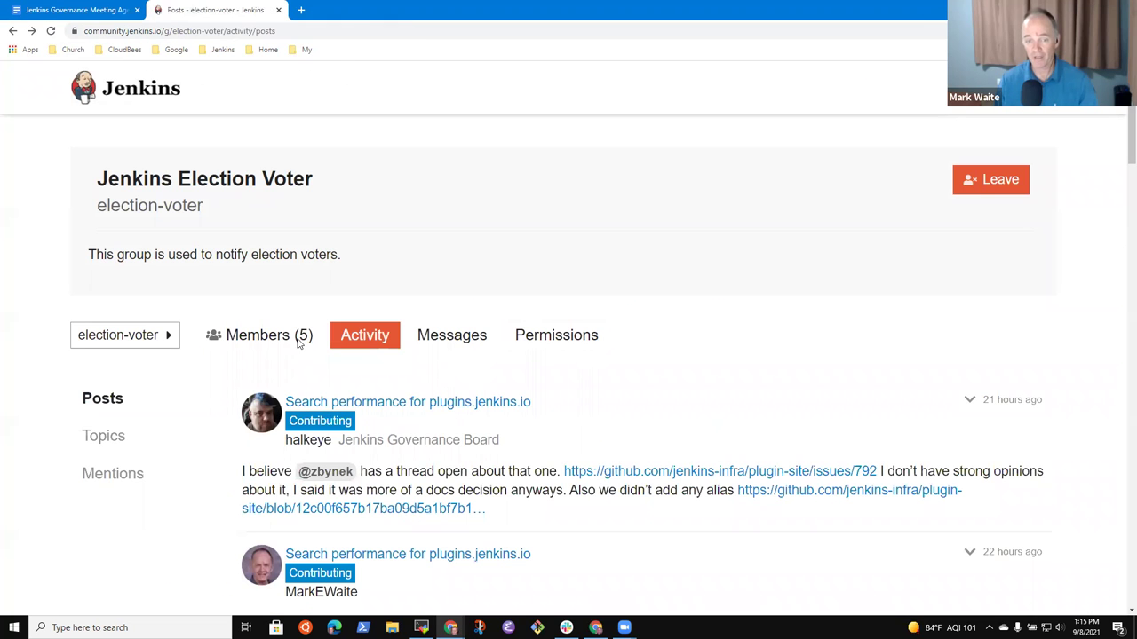
Open the election proposal from the Elections notes in the meeting agenda and start a reply to the topic.
{"action": "left_click", "coordinate": [106, 10]}
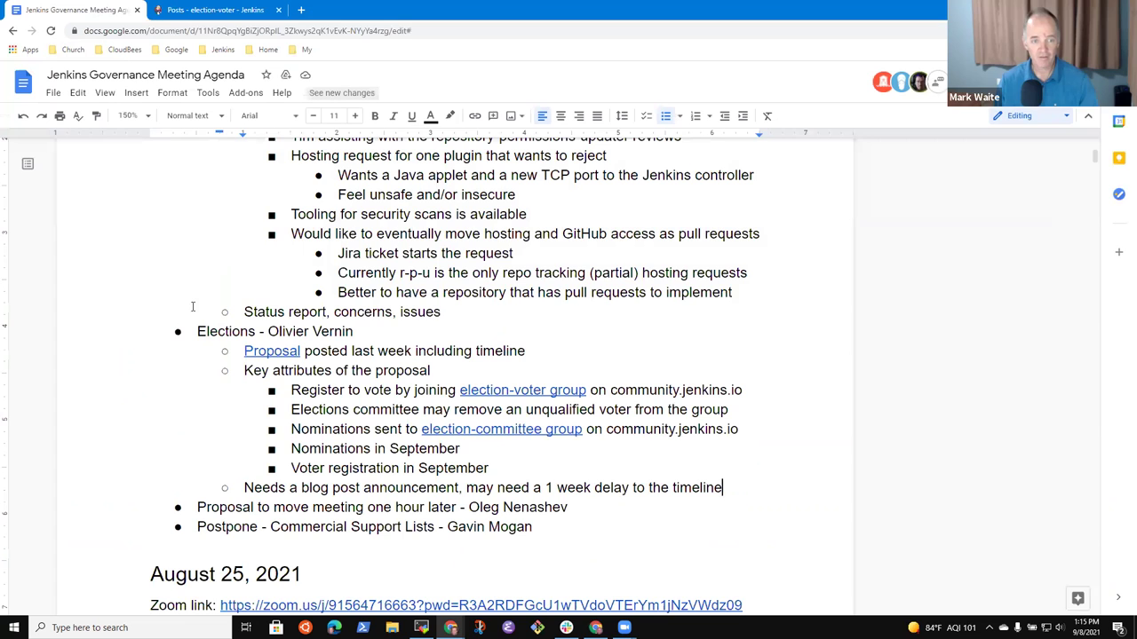
{"action": "left_click", "coordinate": [272, 351]}
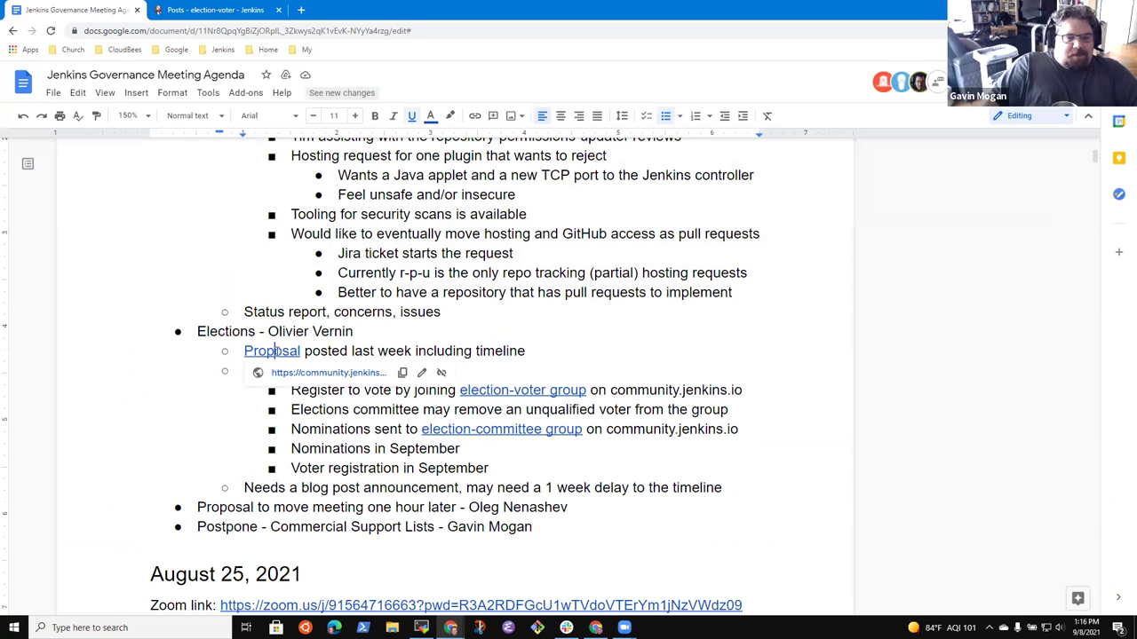
{"action": "left_click", "coordinate": [315, 373]}
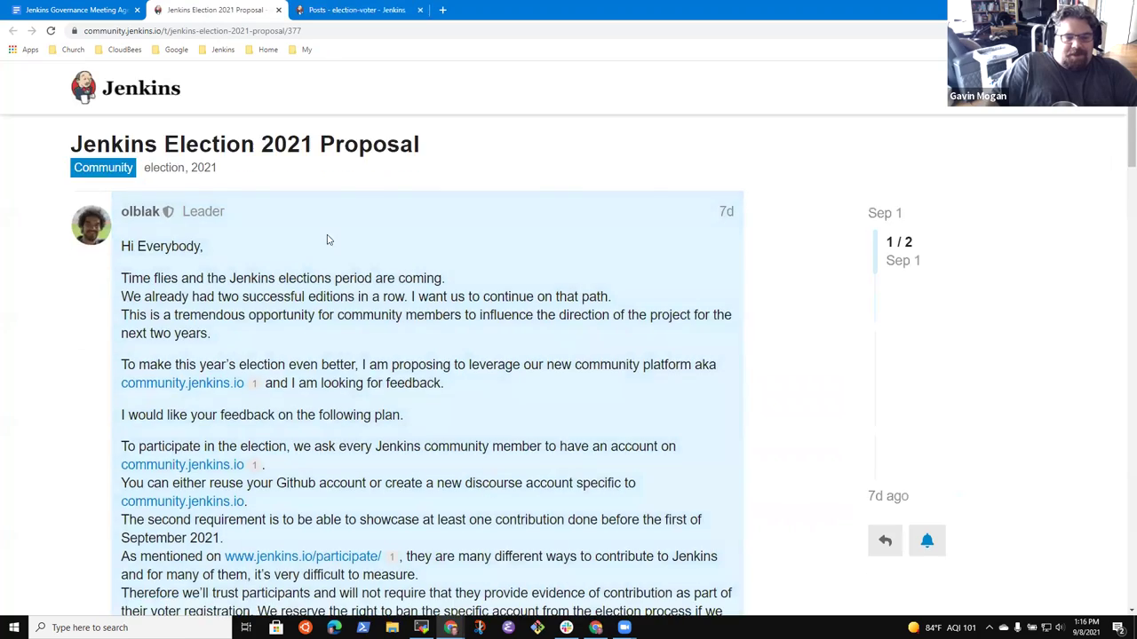
{"action": "scroll", "coordinate": [368, 331], "scroll_direction": "down", "scroll_amount": 15}
{"action": "scroll", "coordinate": [347, 355], "scroll_direction": "down", "scroll_amount": 8}
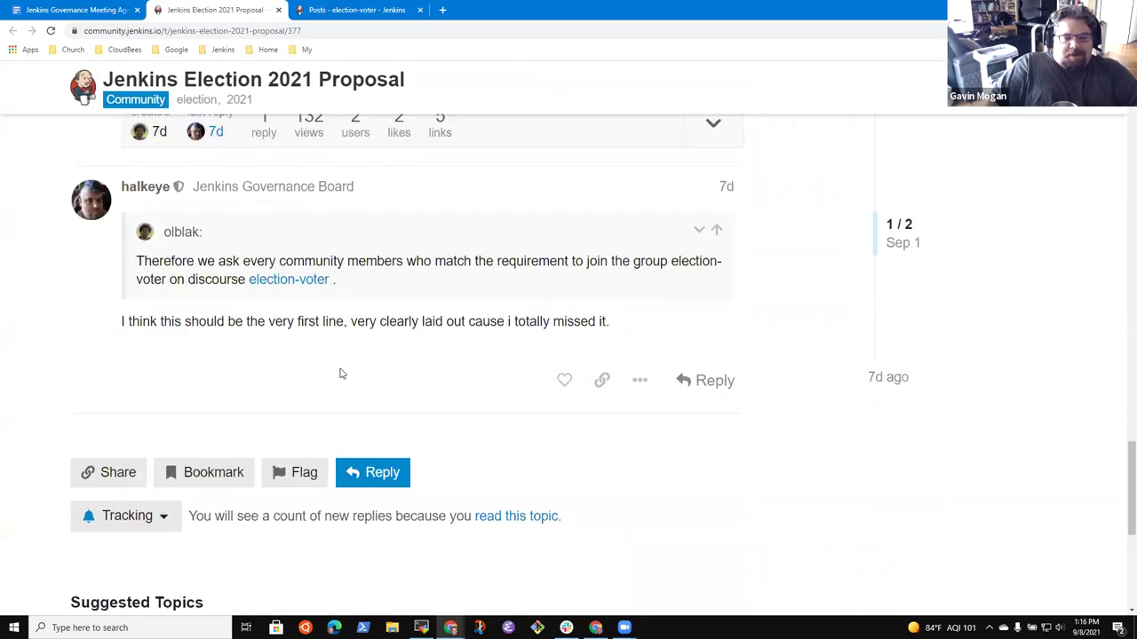
{"action": "scroll", "coordinate": [347, 373], "scroll_direction": "up", "scroll_amount": 2}
{"action": "left_click", "coordinate": [366, 421]}
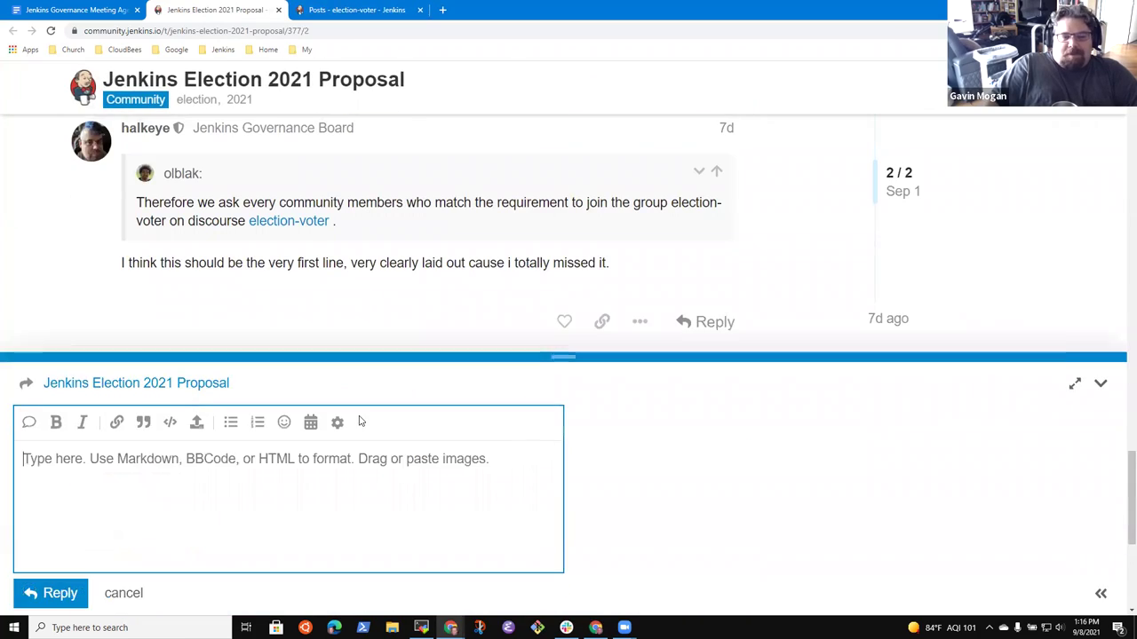
Write in the reply "I tried to send a message to the election-committee group, but there was no button to send a message.".
{"action": "type", "text": "I tried to messaag"}
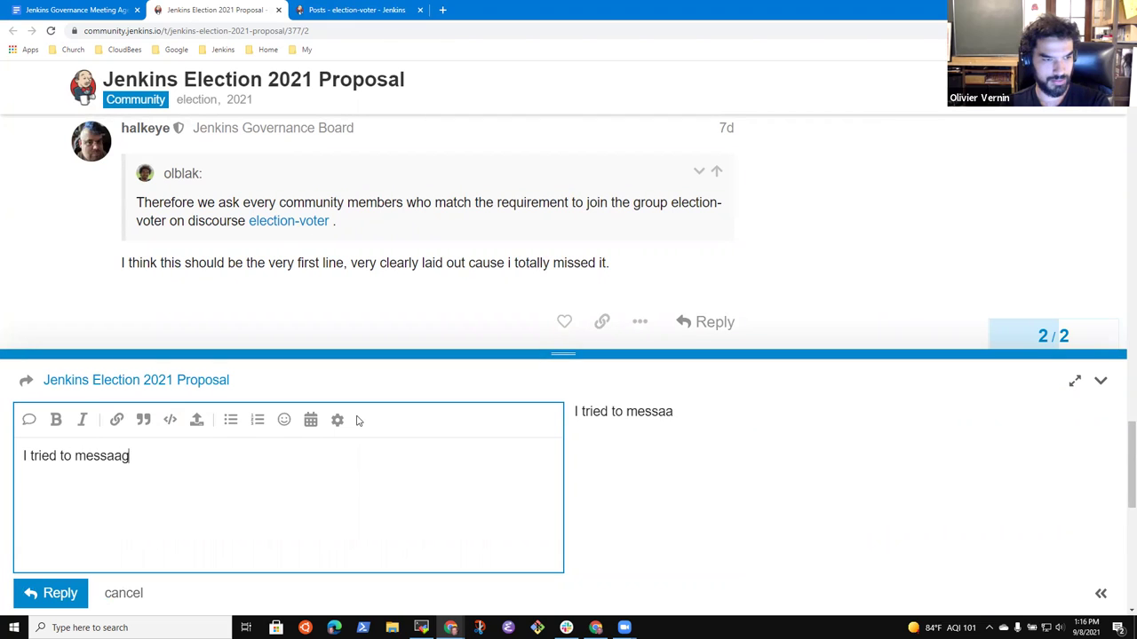
{"action": "key", "text": "ctrl+BackSpace"}
{"action": "type", "text": "se"}
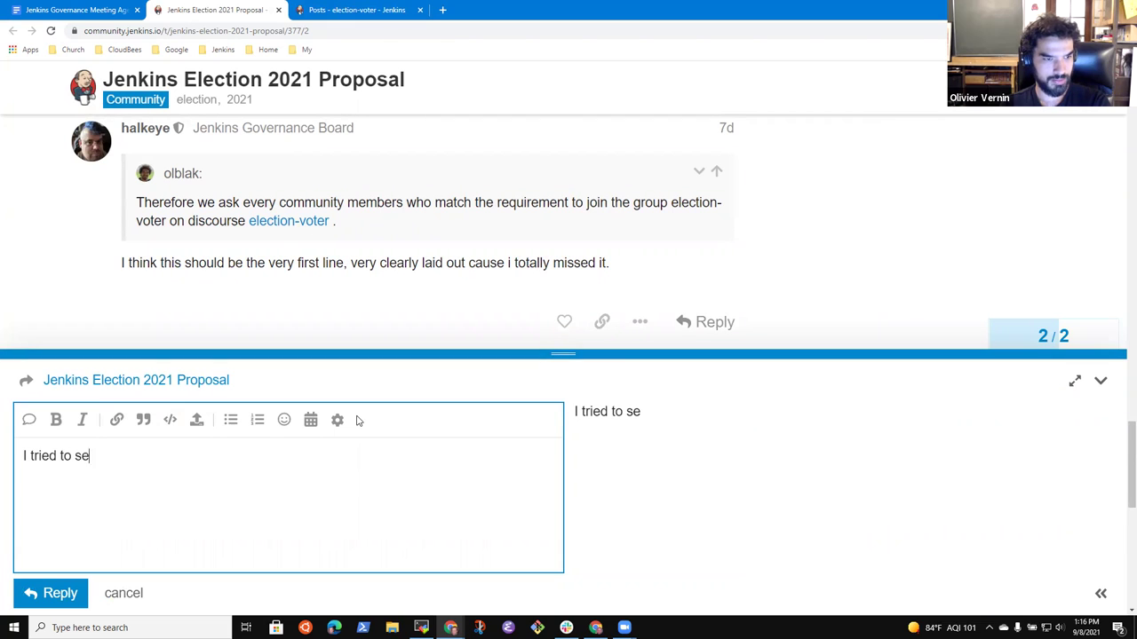
{"action": "type", "text": "nd a message to th4e"}
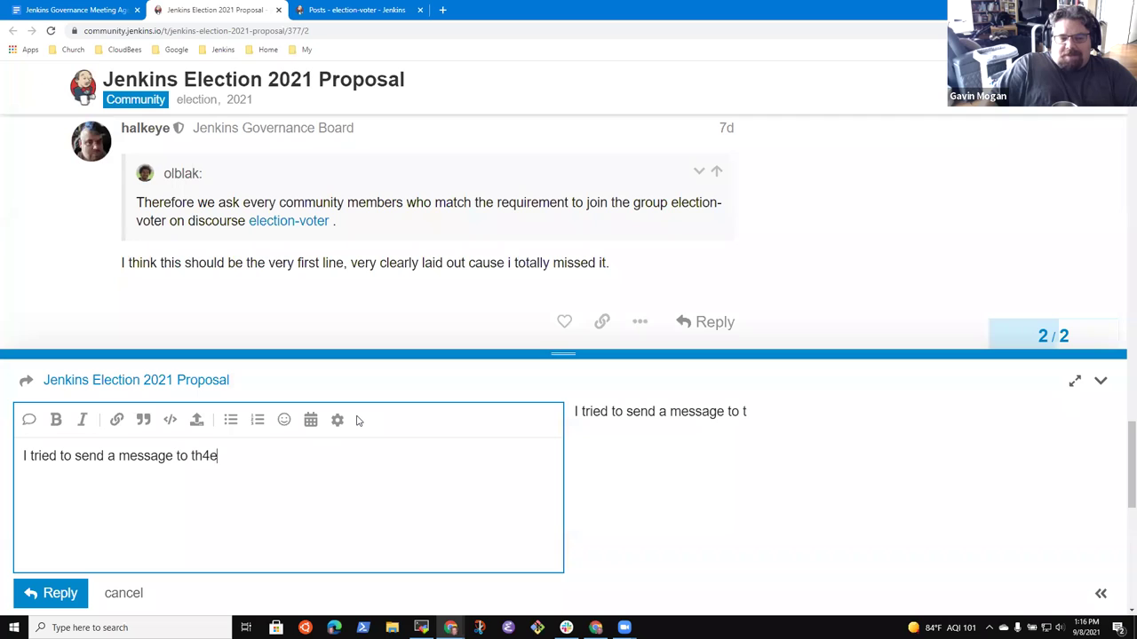
{"action": "key", "text": "BackSpace"}
{"action": "key", "text": "BackSpace"}
{"action": "type", "text": "e election"}
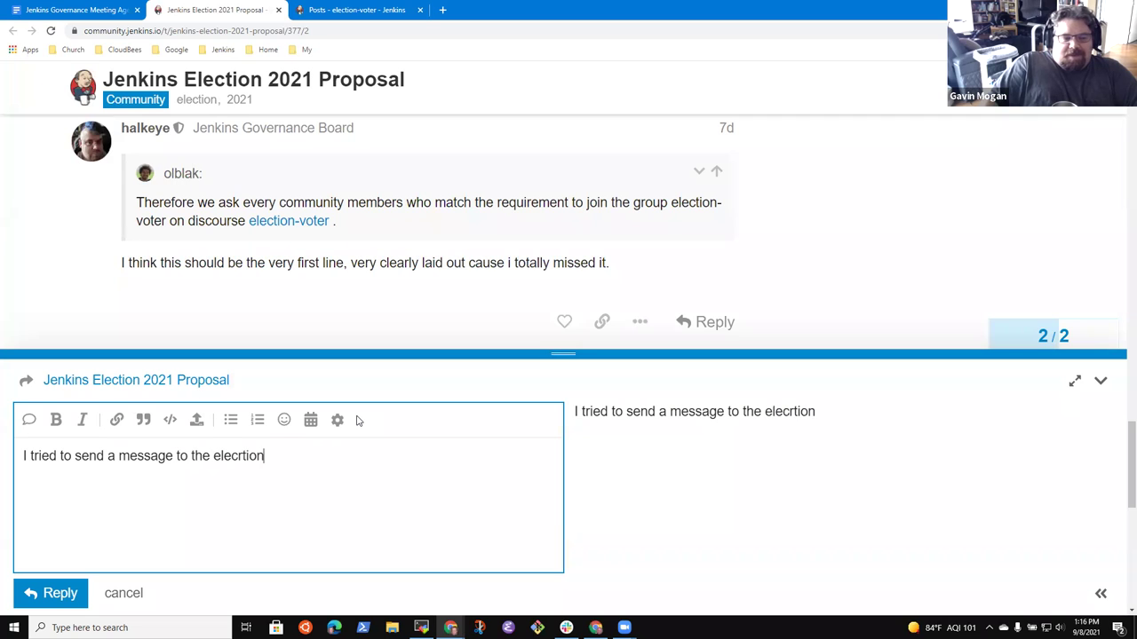
{"action": "key", "text": "ctrl+BackSpace"}
{"action": "type", "text": "election"}
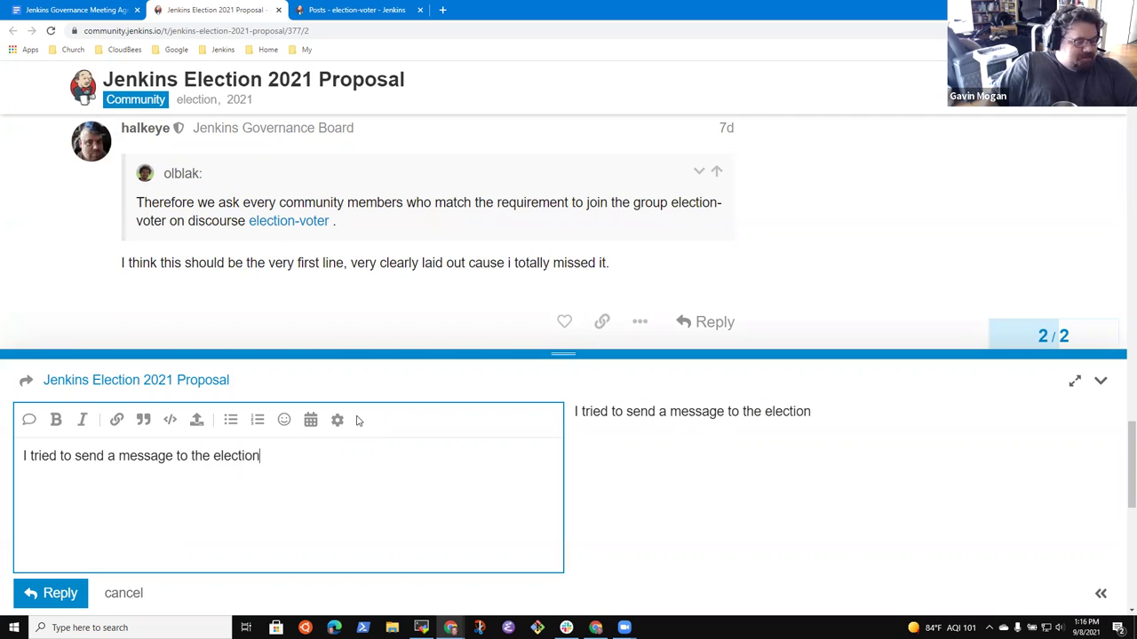
{"action": "type", "text": "-vote"}
{"action": "key", "text": "ctrl+BackSpace"}
{"action": "type", "text": "committtee"}
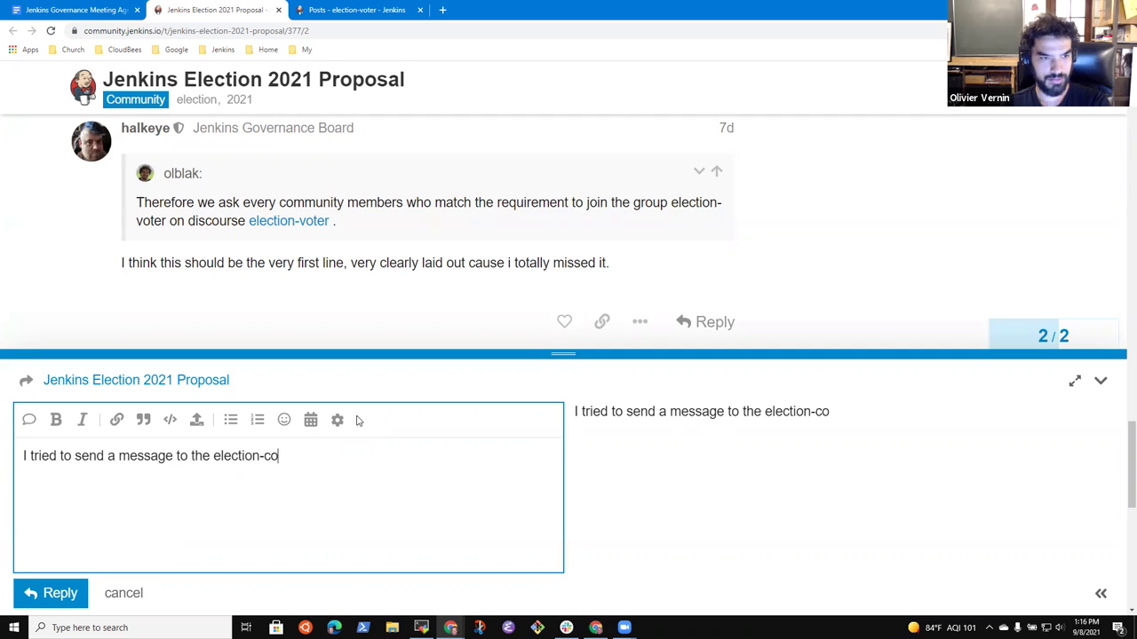
{"action": "key", "text": "BackSpace"}
{"action": "key", "text": "BackSpace"}
{"action": "key", "text": "BackSpace"}
{"action": "key", "text": "BackSpace"}
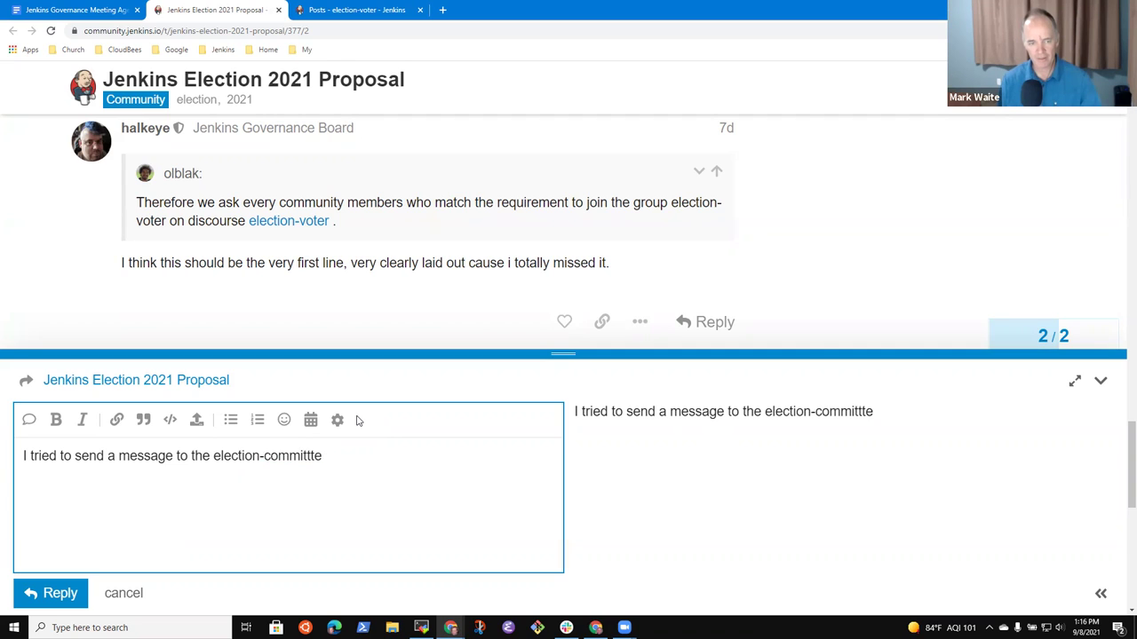
{"action": "type", "text": "ee group,"}
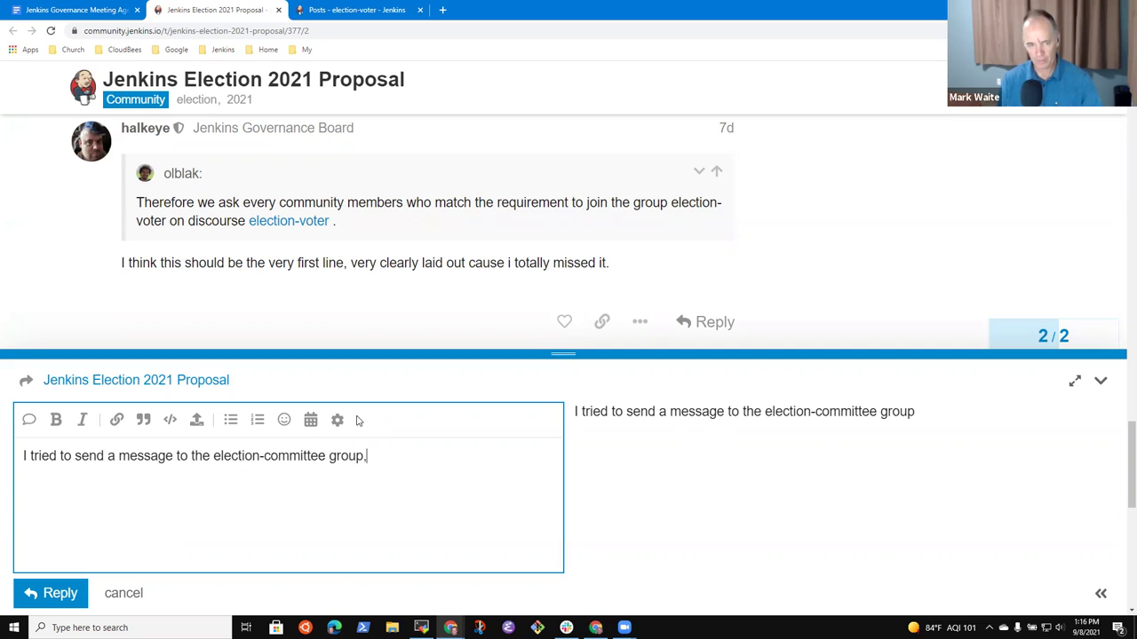
{"action": "type", "text": " but there was "}
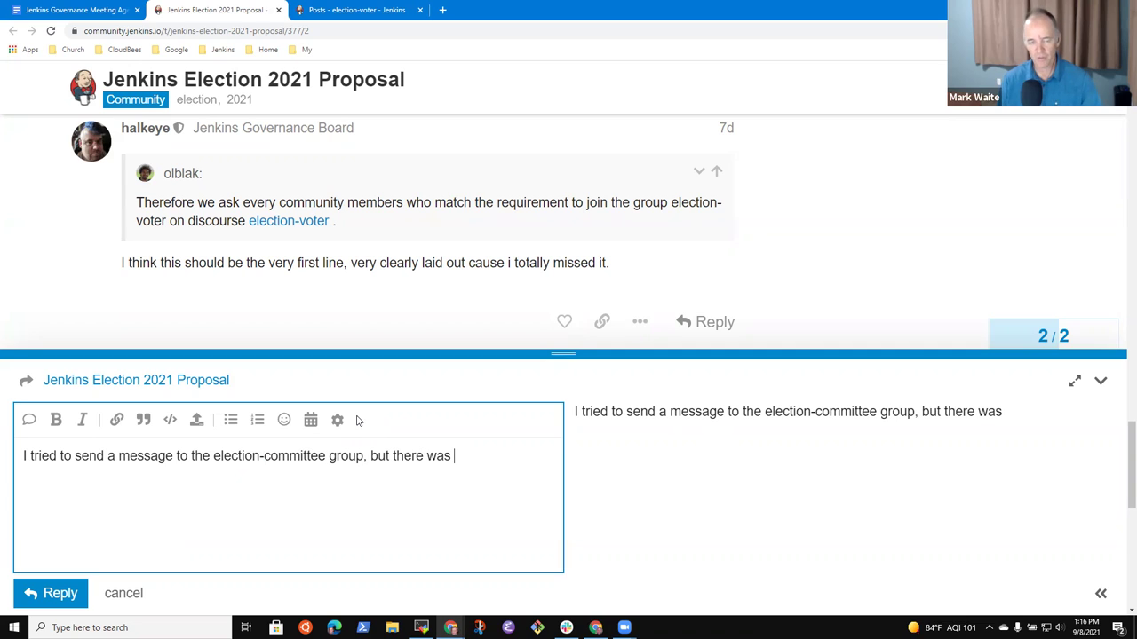
{"action": "type", "text": "no button to "}
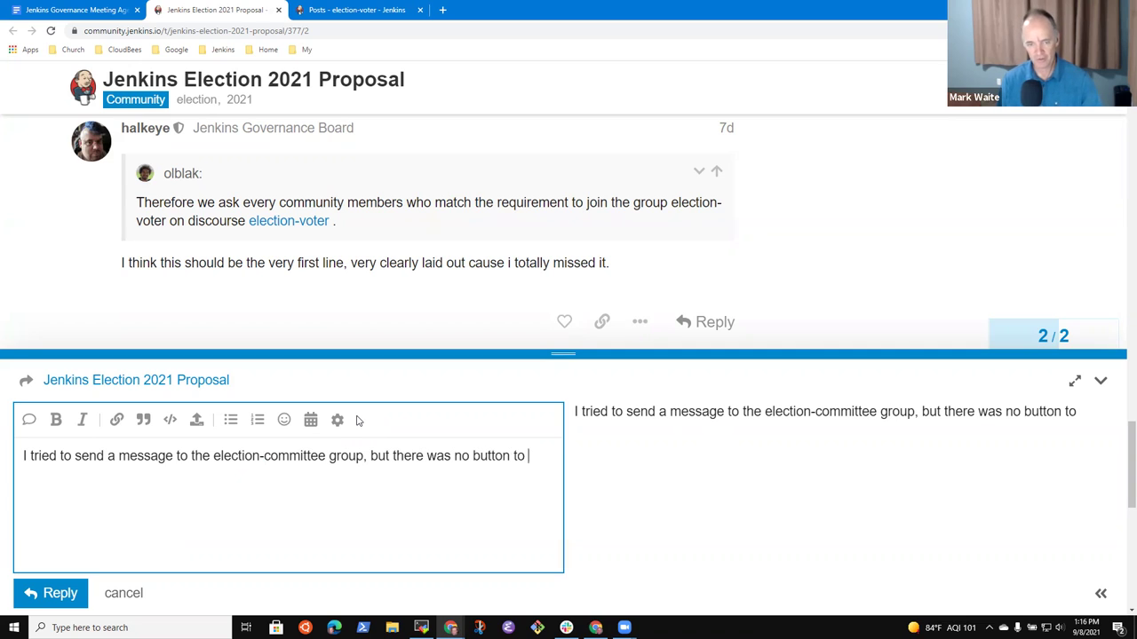
{"action": "type", "text": "send a message."}
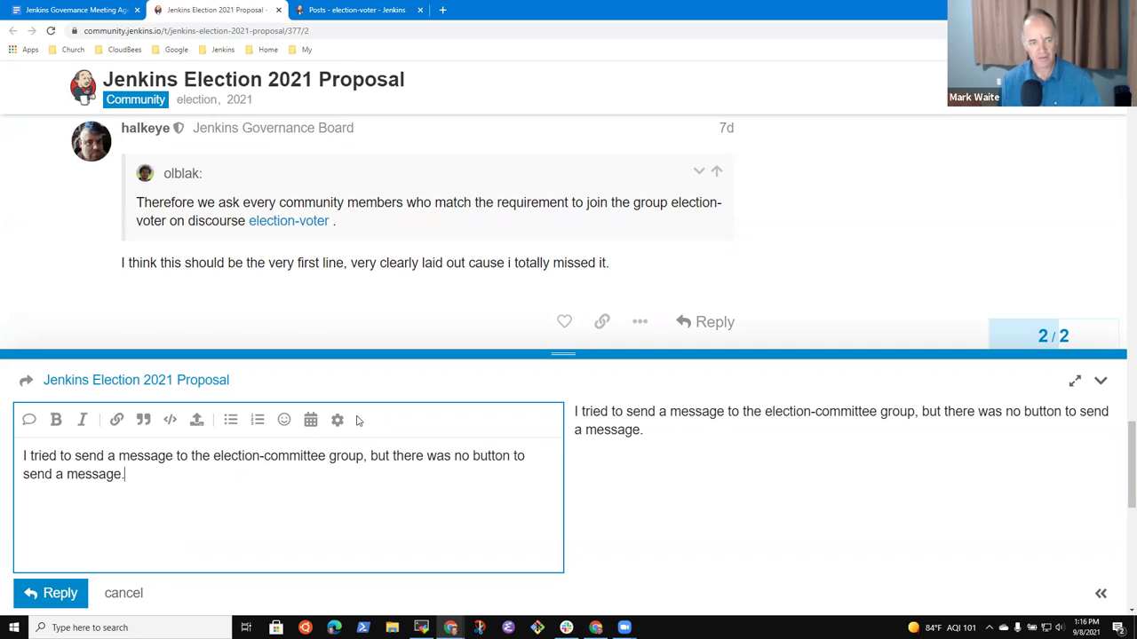
Add "There was a button to request to join, but not to send a message." to the reply and post it.
{"action": "type", "text": "  There was a "}
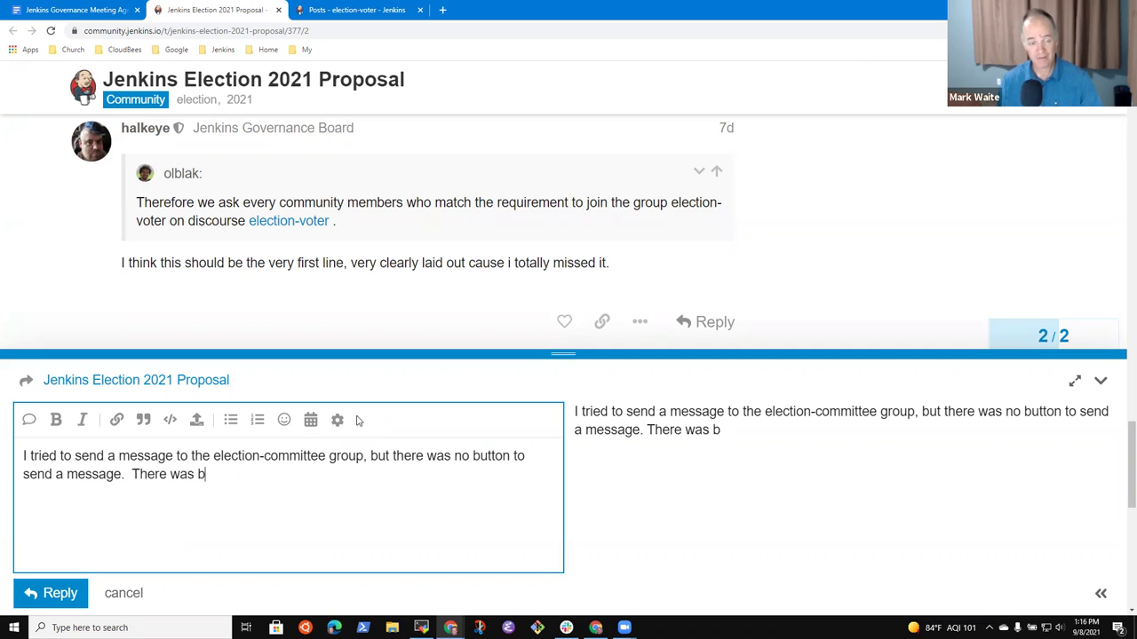
{"action": "type", "text": "butt"}
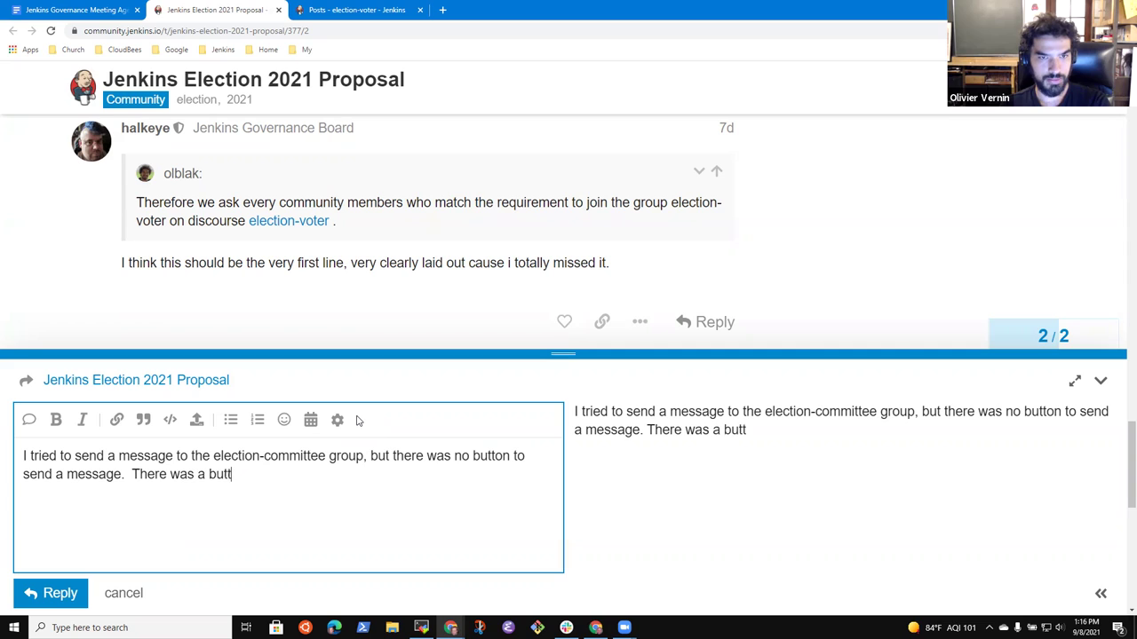
{"action": "type", "text": "on to request "}
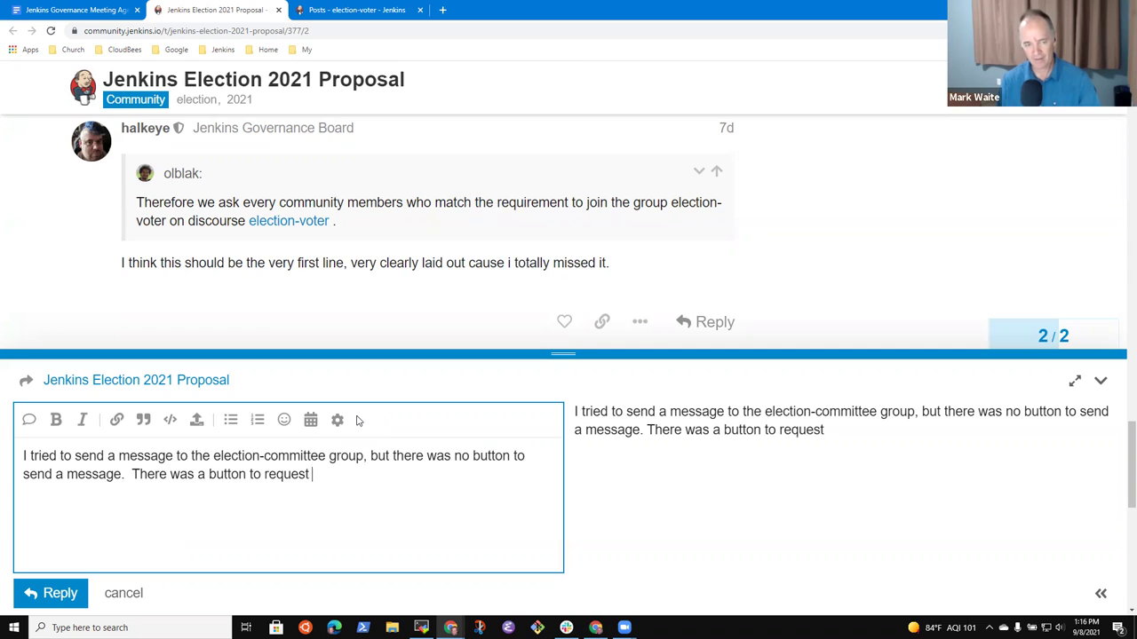
{"action": "type", "text": "to join, but "}
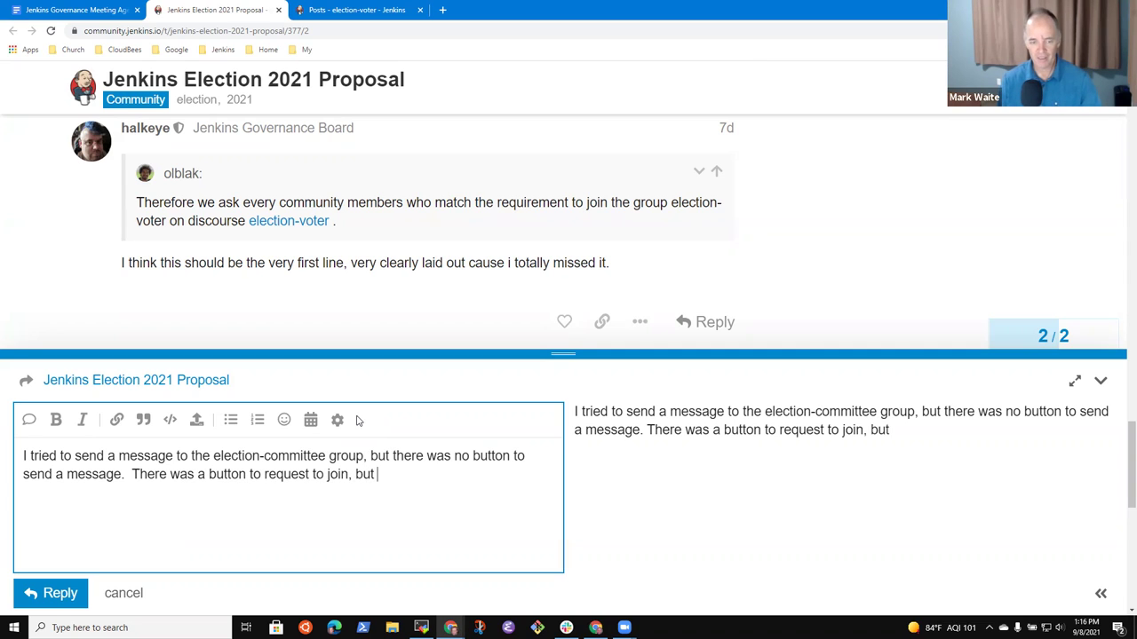
{"action": "type", "text": "not to eend a message"}
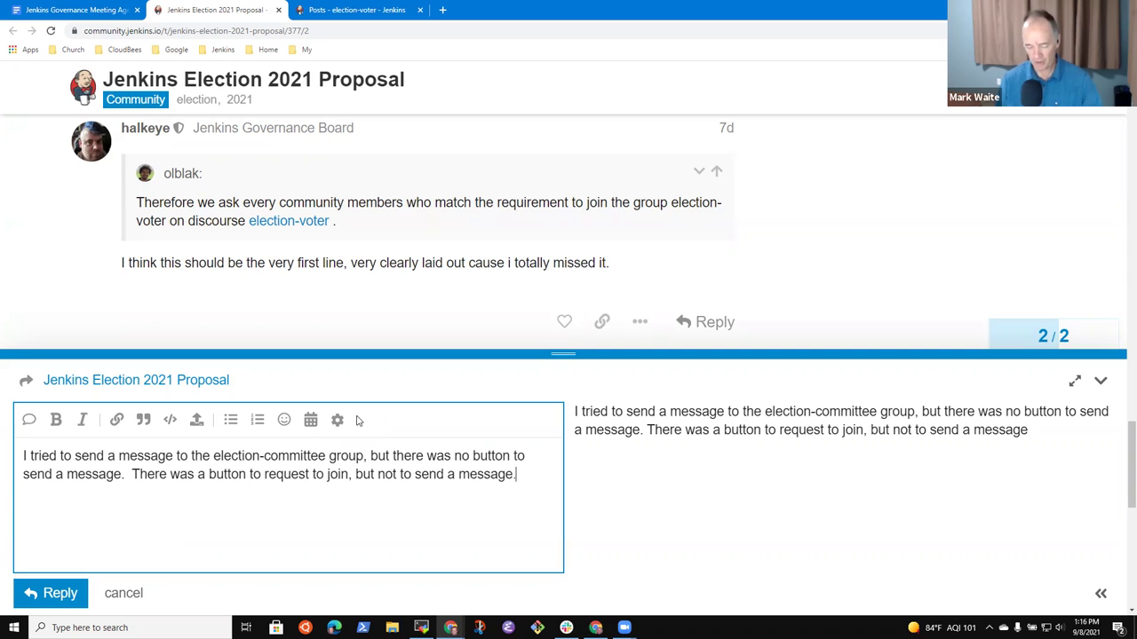
{"action": "type", "text": "."}
{"action": "left_click", "coordinate": [54, 593]}
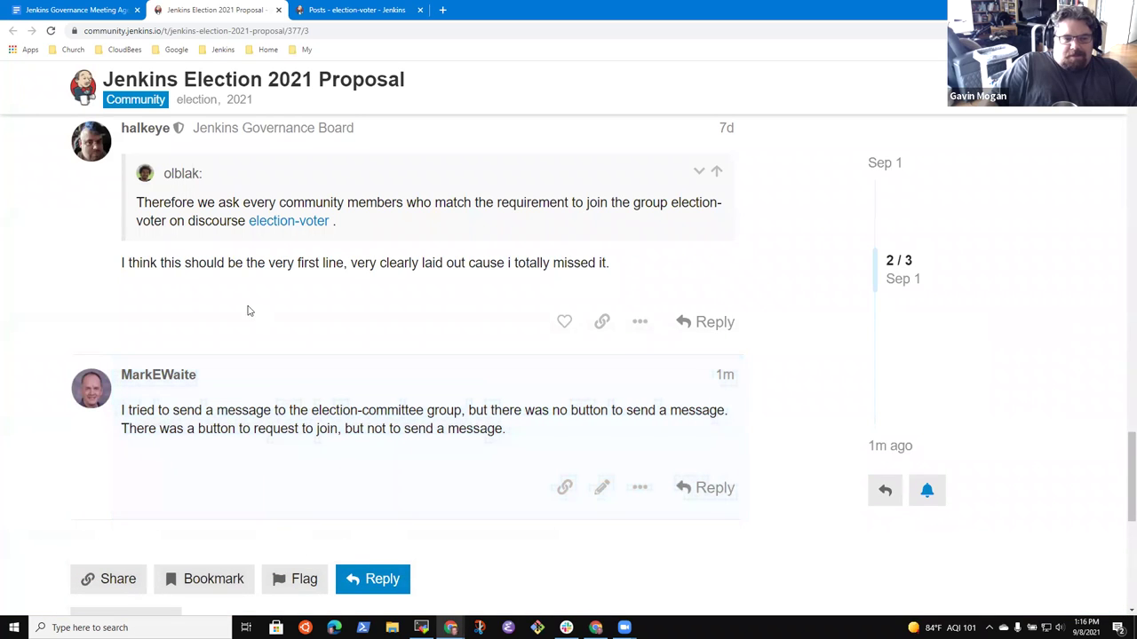
Return to the agenda and add the sub-bullet "Now easier to enable commenting from jenkins.io blog" under the blog post announcement item.
{"action": "left_click", "coordinate": [76, 10]}
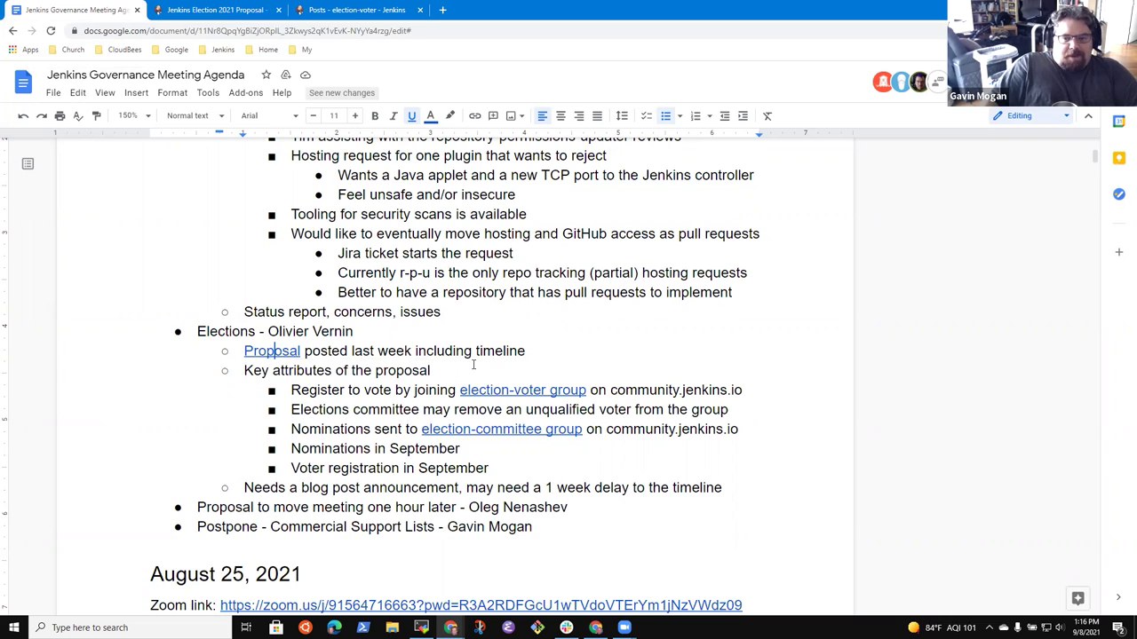
{"action": "left_click", "coordinate": [380, 489]}
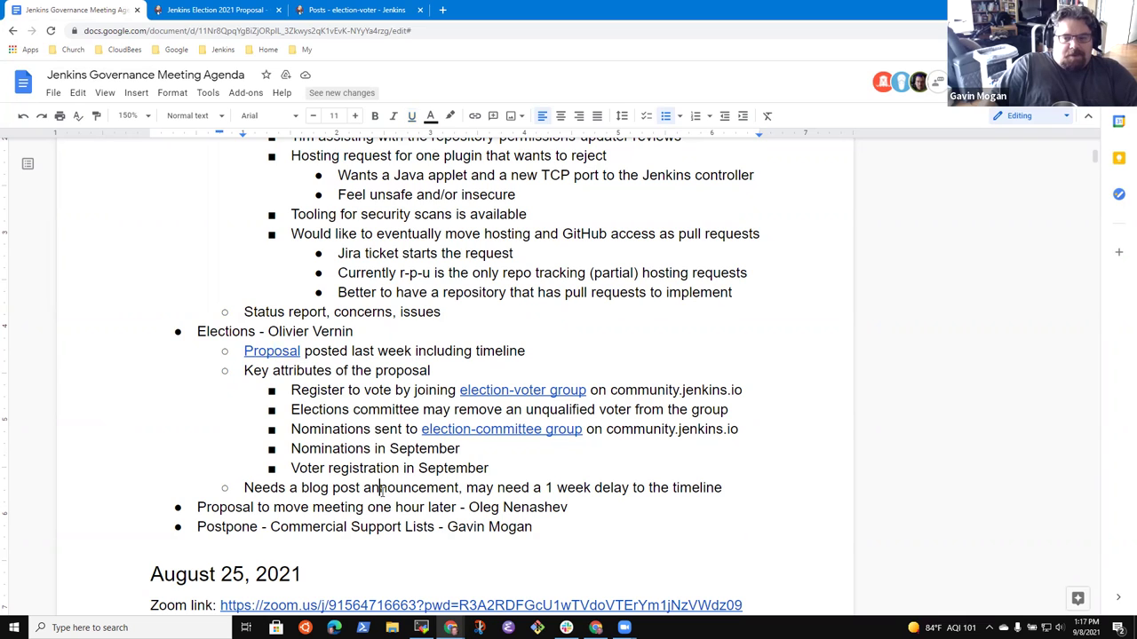
{"action": "key", "text": "Return"}
{"action": "key", "text": "Tab"}
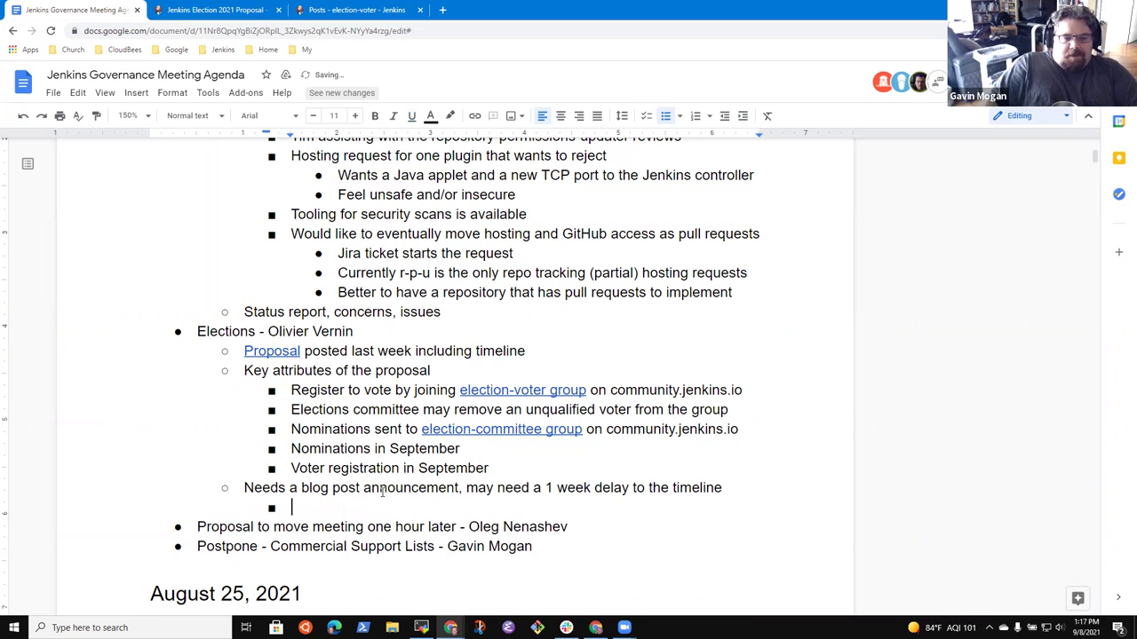
{"action": "type", "text": "Noew ea"}
{"action": "key", "text": "BackSpace"}
{"action": "key", "text": "BackSpace"}
{"action": "type", "text": "w"}
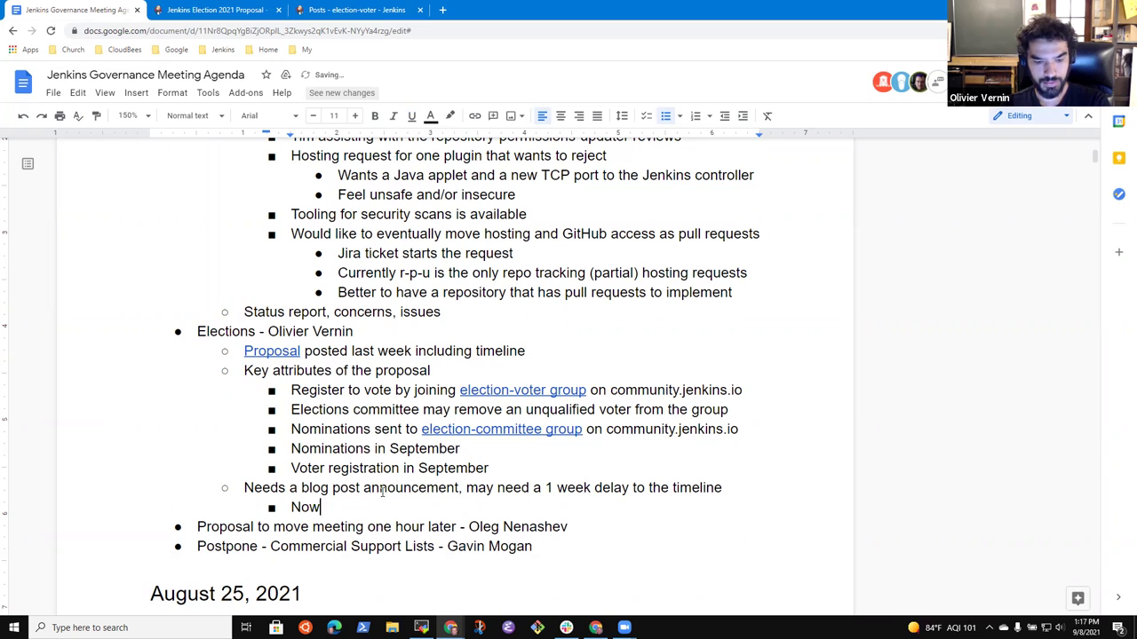
{"action": "type", "text": " easier to "}
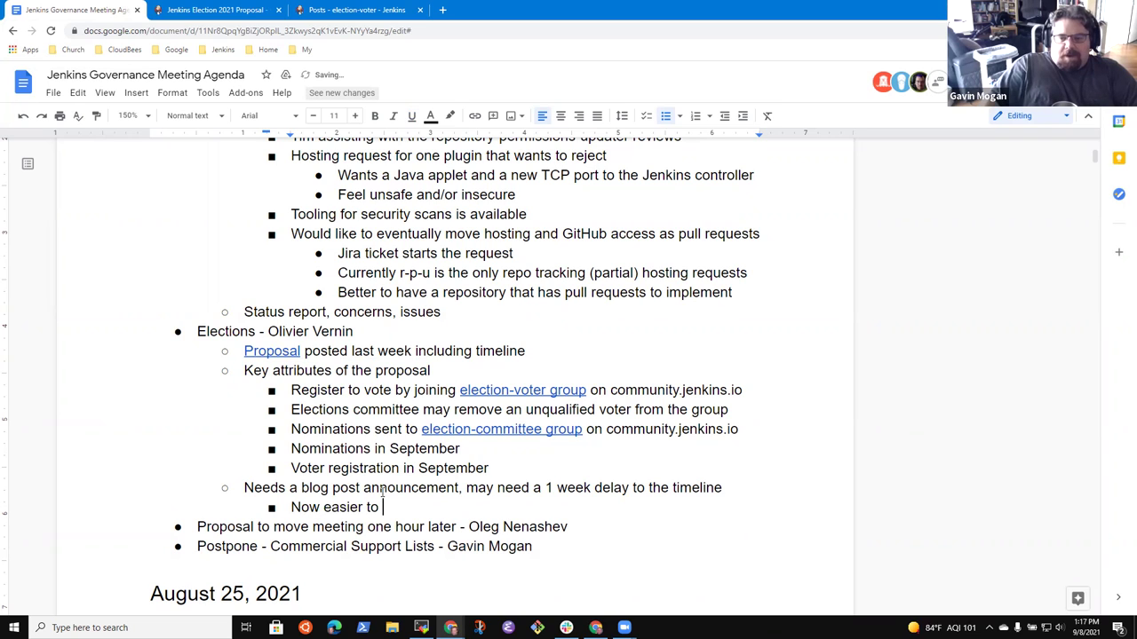
{"action": "type", "text": "enable commenting form "}
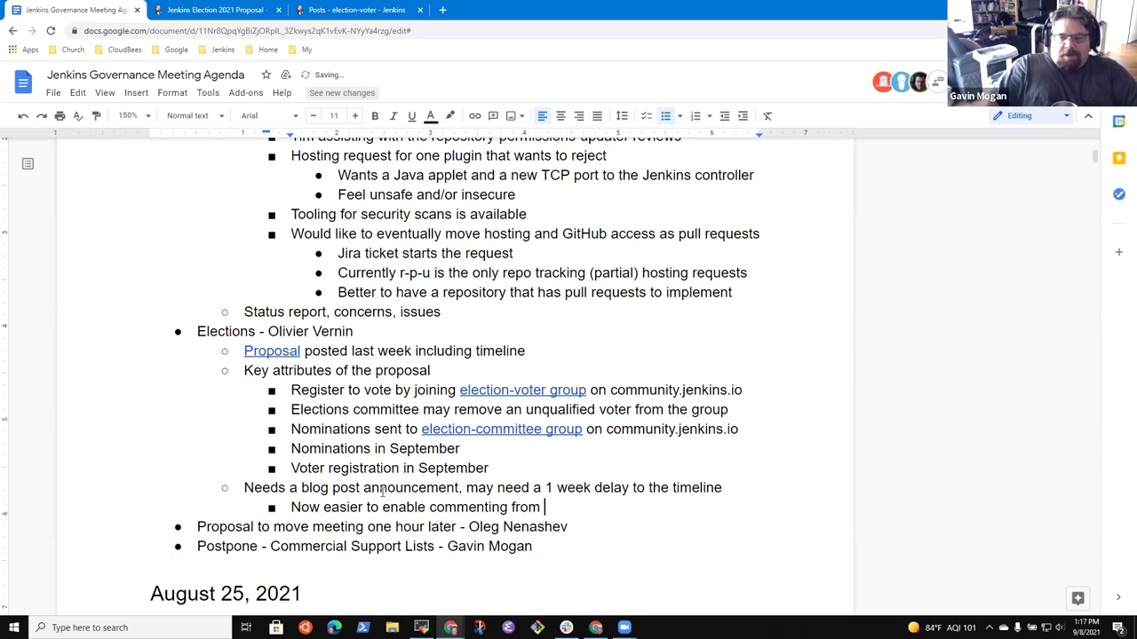
{"action": "type", "text": "jenkins.io blog"}
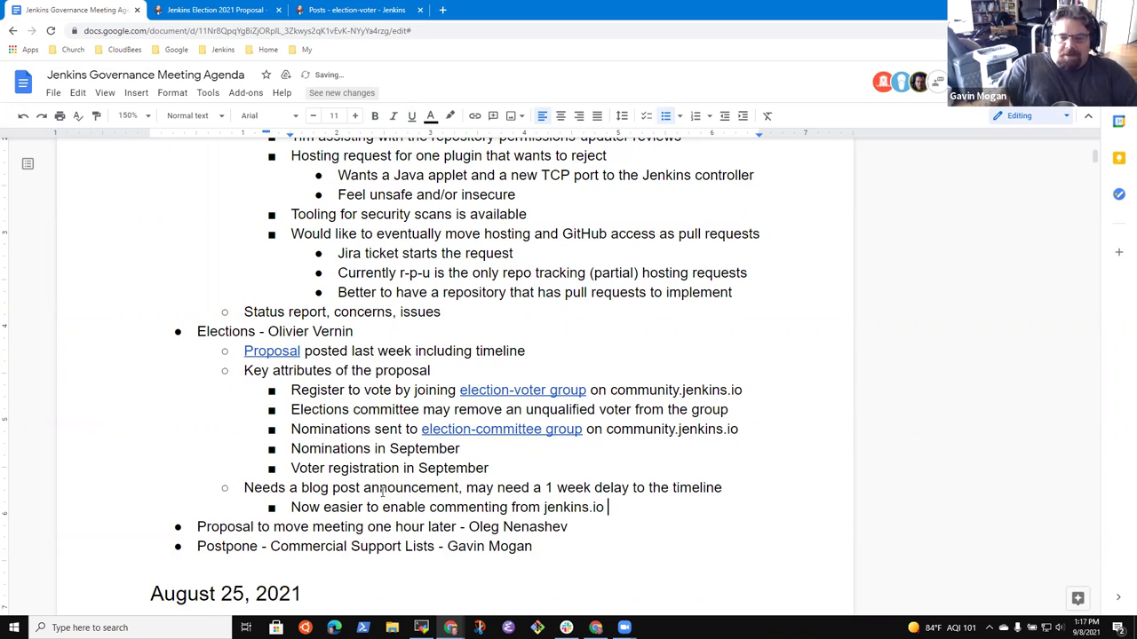
Add the nested sub-bullet "Discourse: true is enough to enable community.jenkins.io comments" under the jenkins.io blog commenting item.
{"action": "key", "text": "Return"}
{"action": "key", "text": "Tab"}
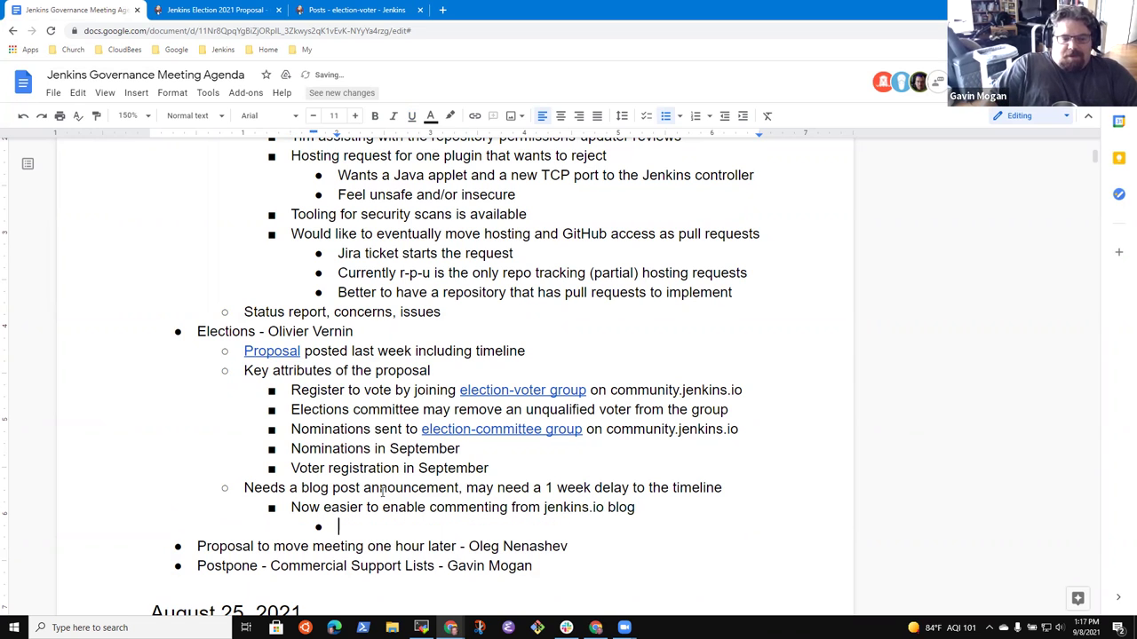
{"action": "type", "text": "do"}
{"action": "type", "text": "scour"}
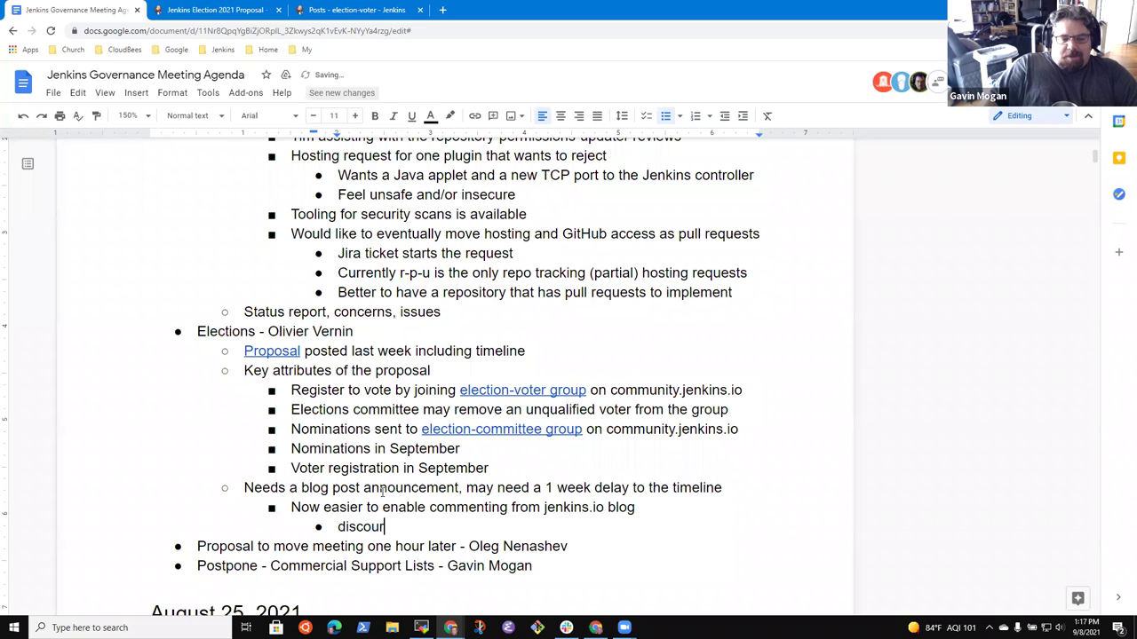
{"action": "type", "text": "se: true"}
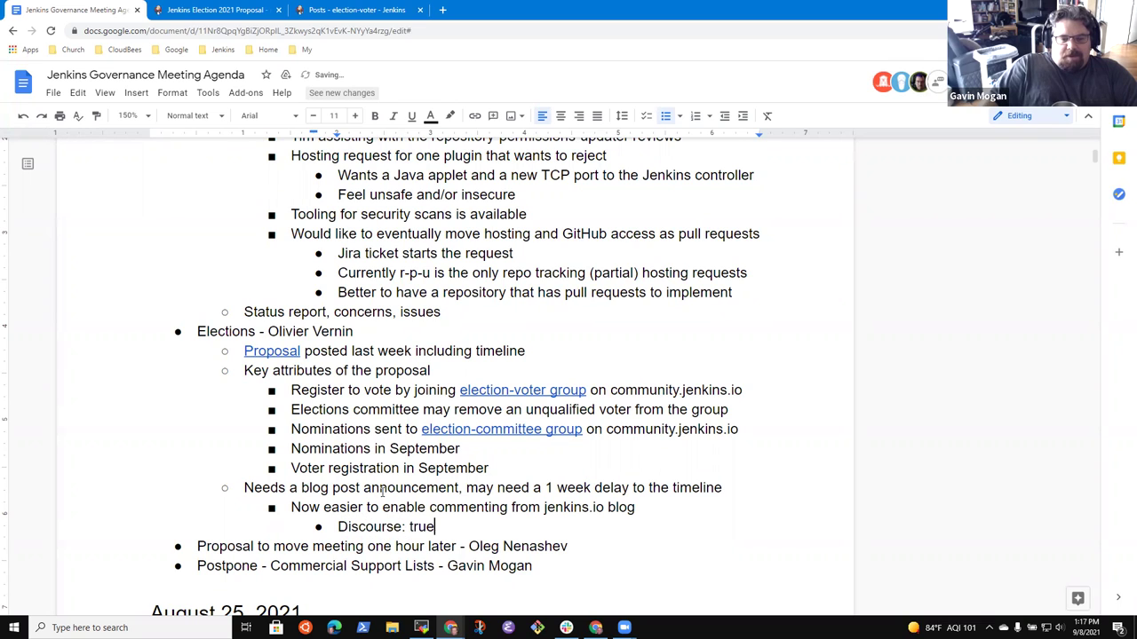
{"action": "type", "text": " is enough t"}
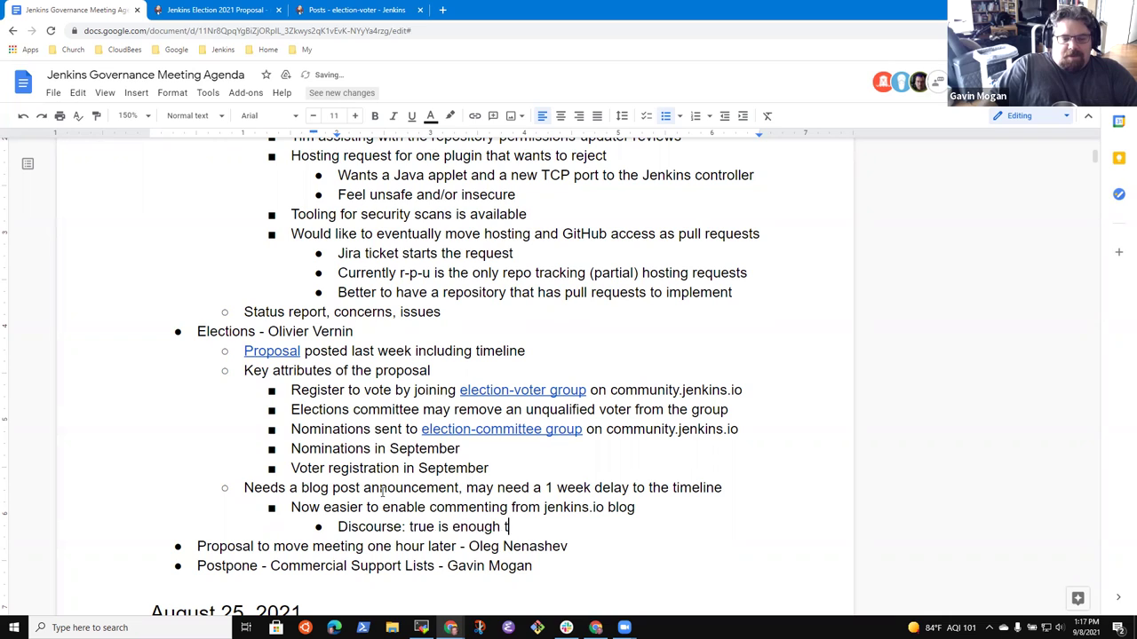
{"action": "type", "text": "o enable"}
{"action": "type", "text": " je"}
{"action": "type", "text": "ommun"}
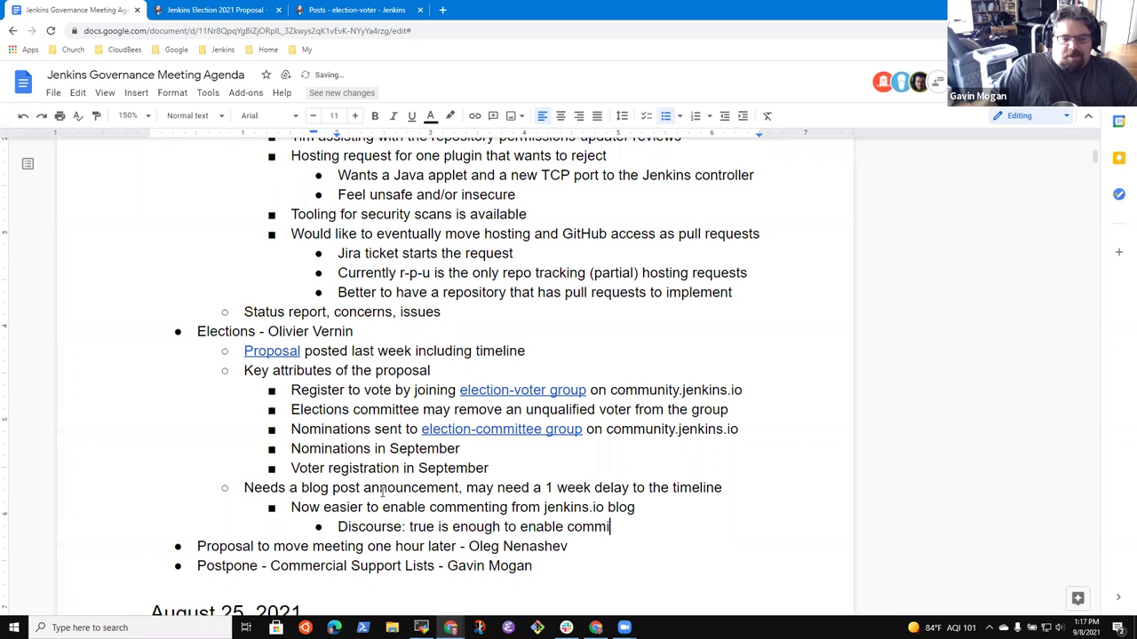
{"action": "type", "text": "ity.jenk"}
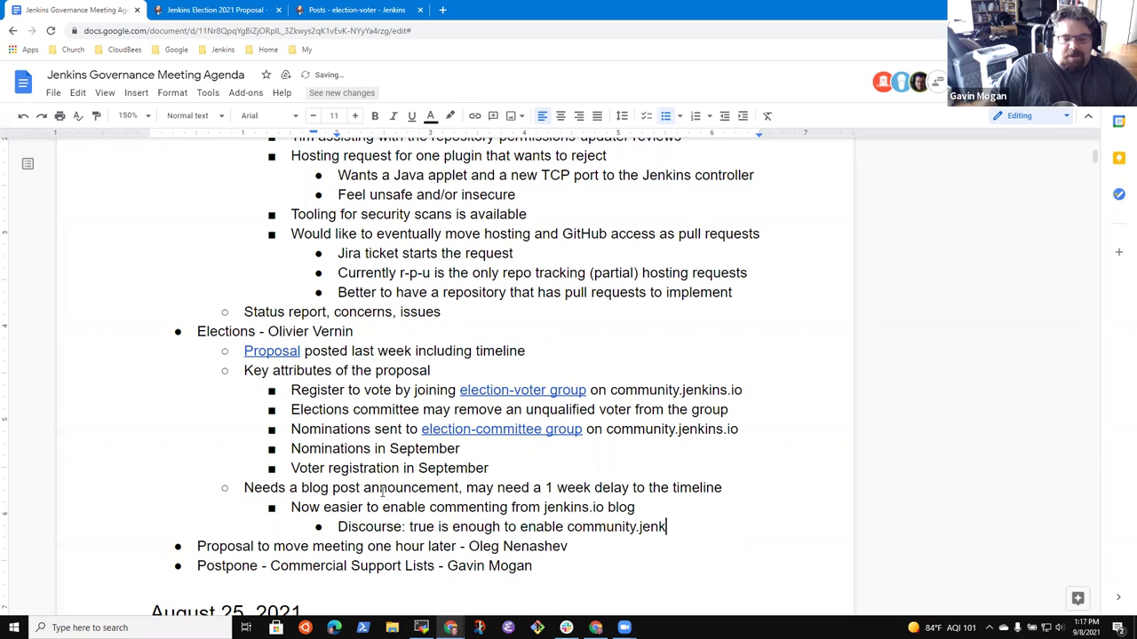
{"action": "type", "text": "ins.io comments"}
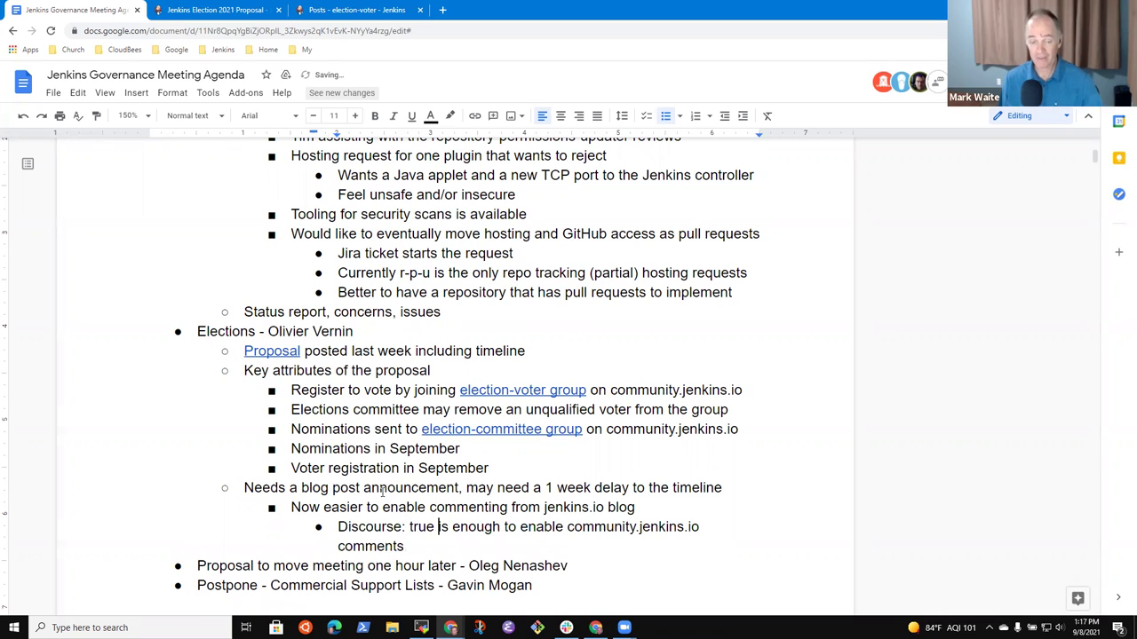
Shorten the new sub-bullet to "Discourse: true enables community.jenkins.io comments".
{"action": "key", "text": "ctrl+shift+Right"}
{"action": "key", "text": "ctrl+shift+Right"}
{"action": "key", "text": "ctrl+shift+Right"}
{"action": "key", "text": "BackSpace"}
{"action": "key", "text": "ctrl+Right"}
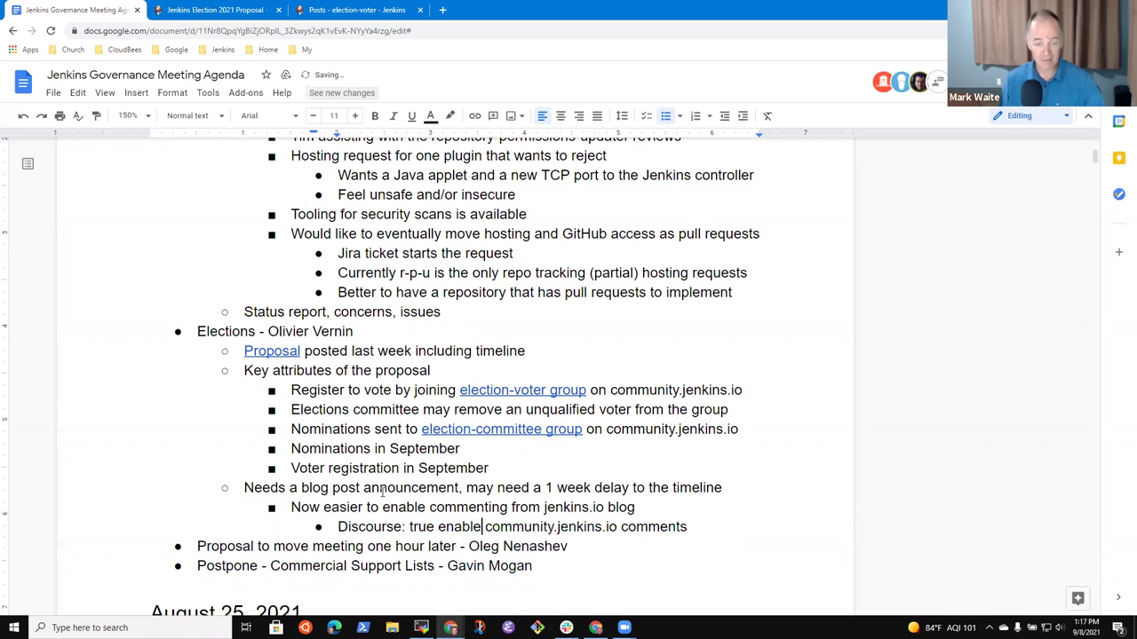
{"action": "type", "text": "s"}
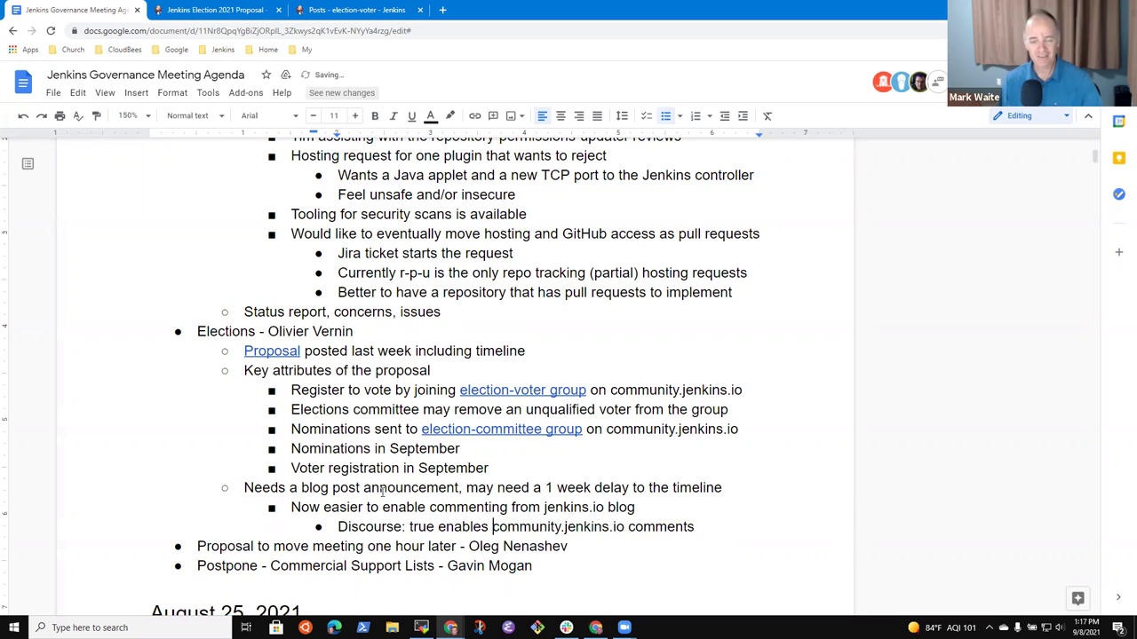
{"action": "key", "text": "shift+End"}
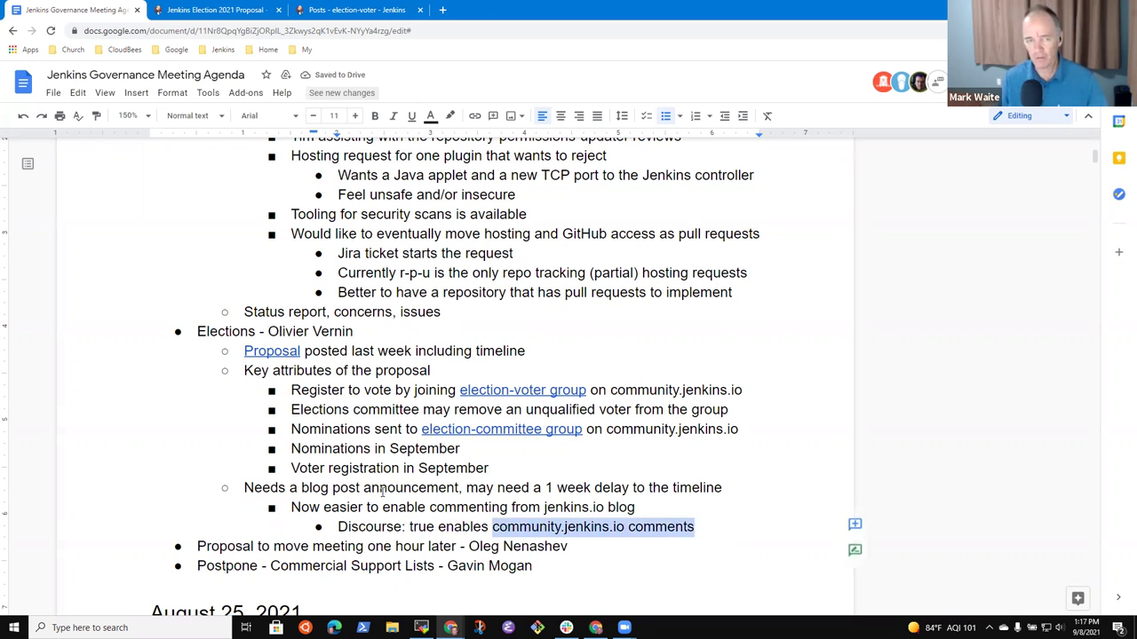
Open the blog post "Jenkins project Confluence instance attacked" from the jenkins.io blog in a new browser tab.
{"action": "left_click", "coordinate": [443, 10]}
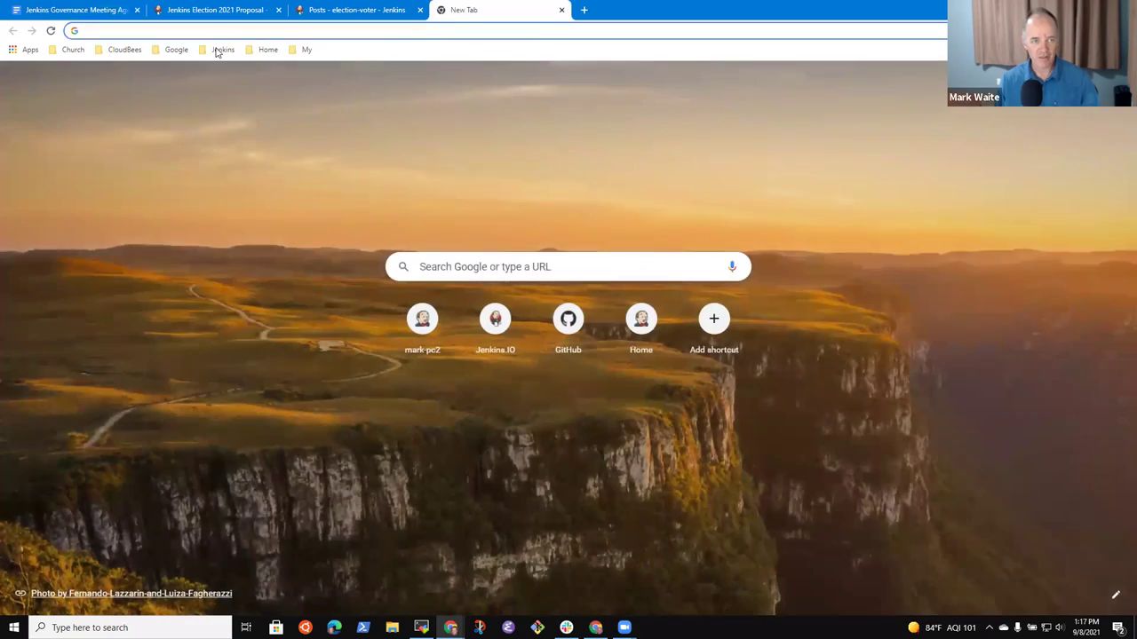
{"action": "left_click", "coordinate": [223, 49]}
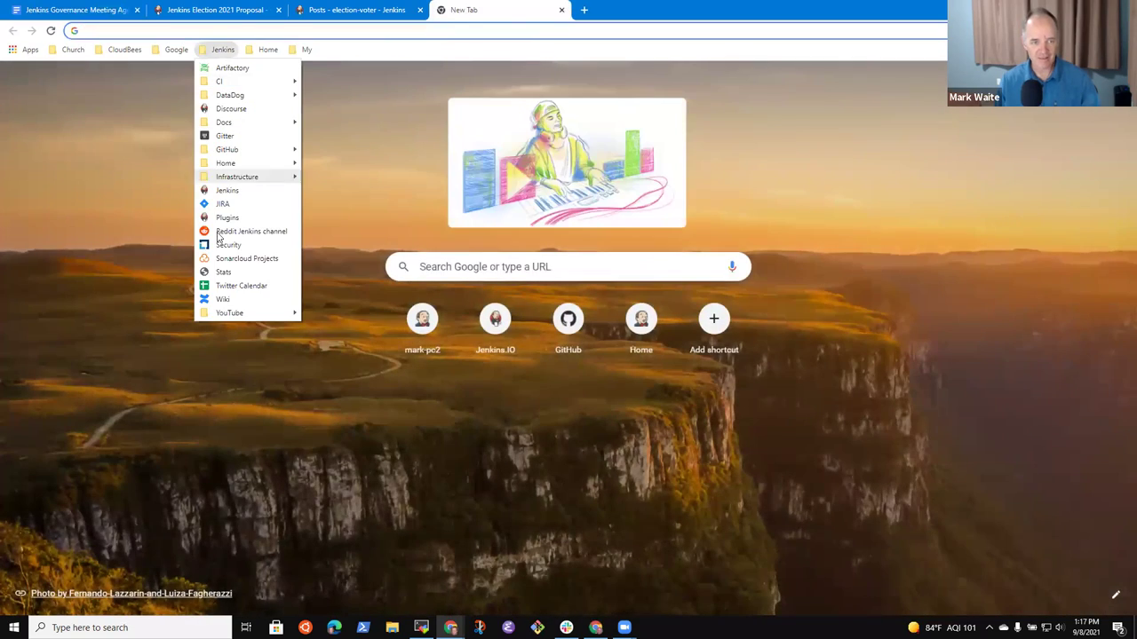
{"action": "left_click", "coordinate": [229, 188]}
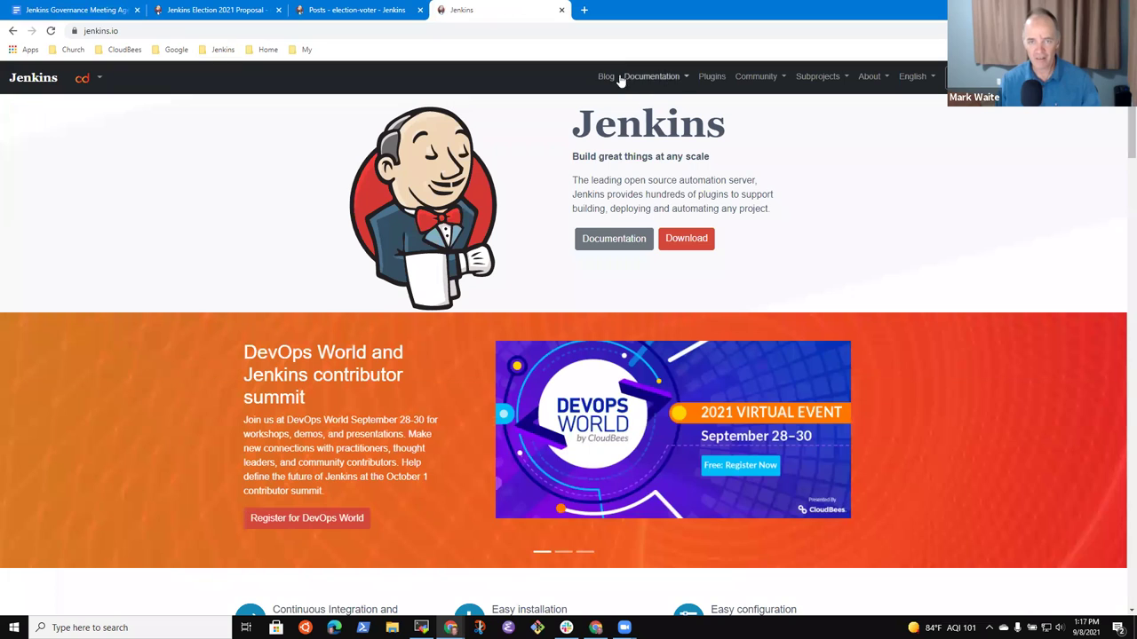
{"action": "left_click", "coordinate": [602, 77]}
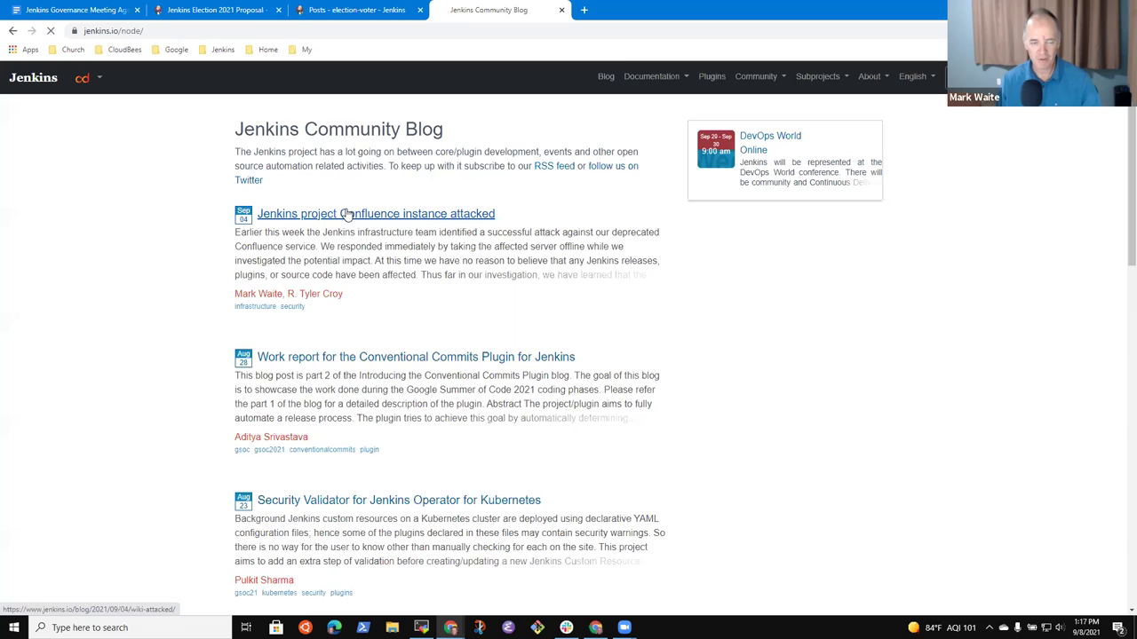
{"action": "left_click", "coordinate": [249, 214]}
{"action": "scroll", "coordinate": [408, 259], "scroll_direction": "down", "scroll_amount": 5}
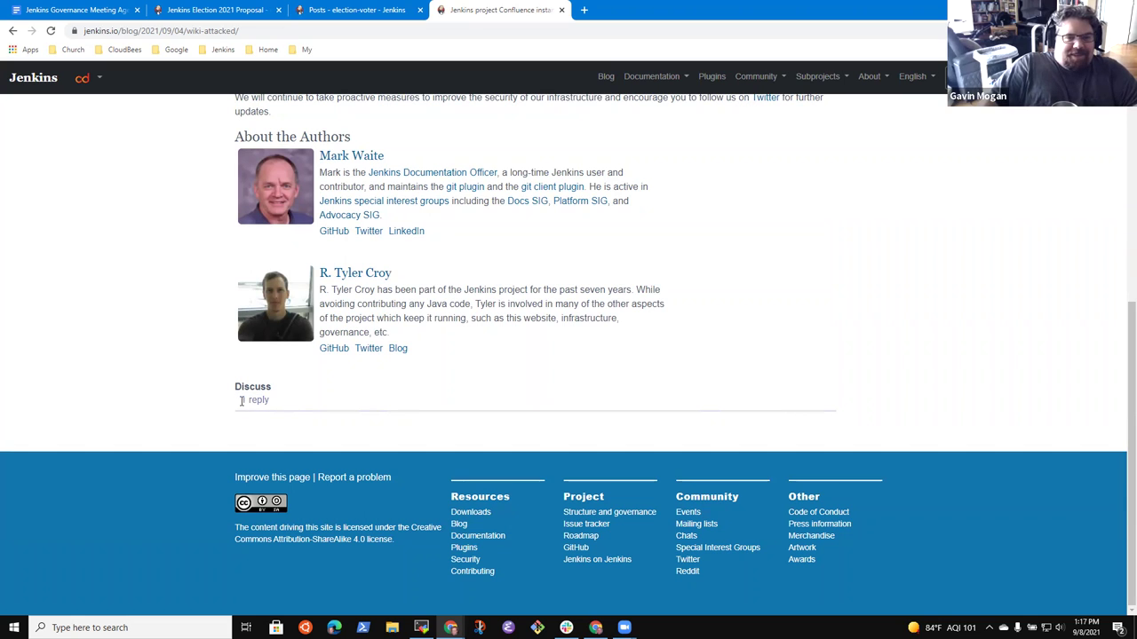
Examine the Discuss section at the end of the blog post and its reply link.
{"action": "scroll", "coordinate": [644, 417], "scroll_direction": "up", "scroll_amount": 1}
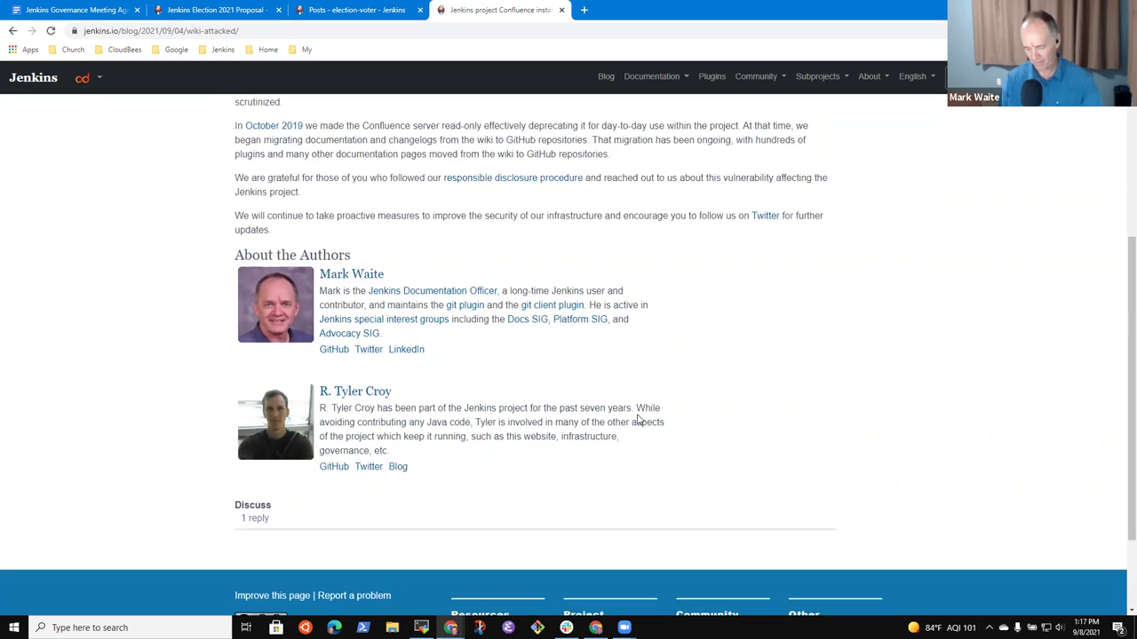
{"action": "double_click", "coordinate": [255, 507]}
{"action": "double_click", "coordinate": [264, 521]}
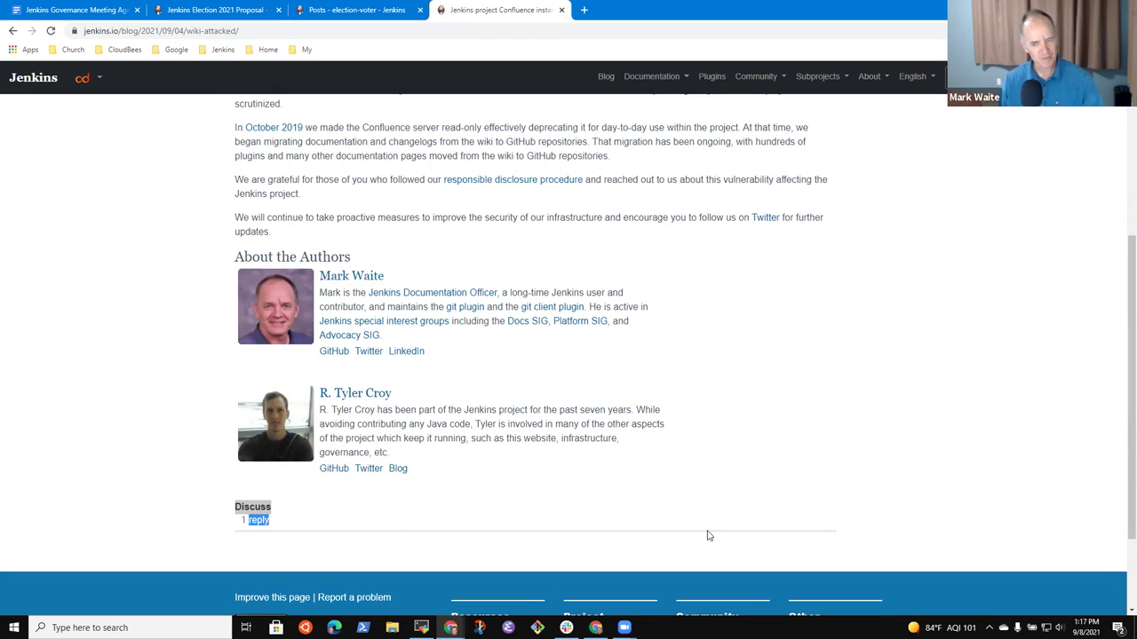
{"action": "left_click", "coordinate": [286, 530]}
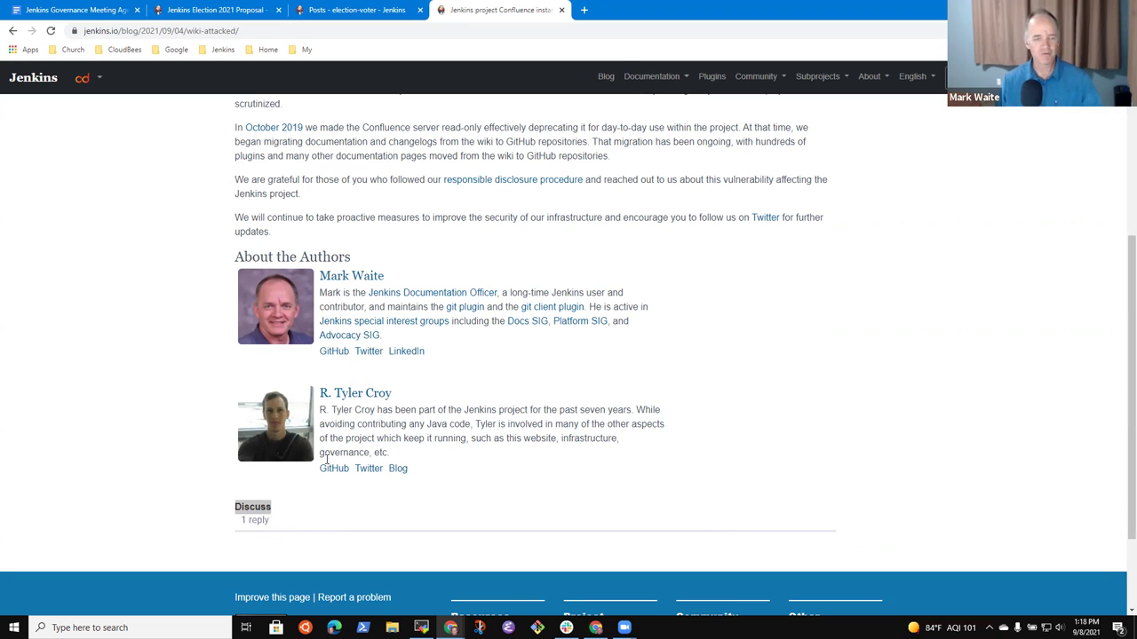
{"action": "double_click", "coordinate": [252, 521]}
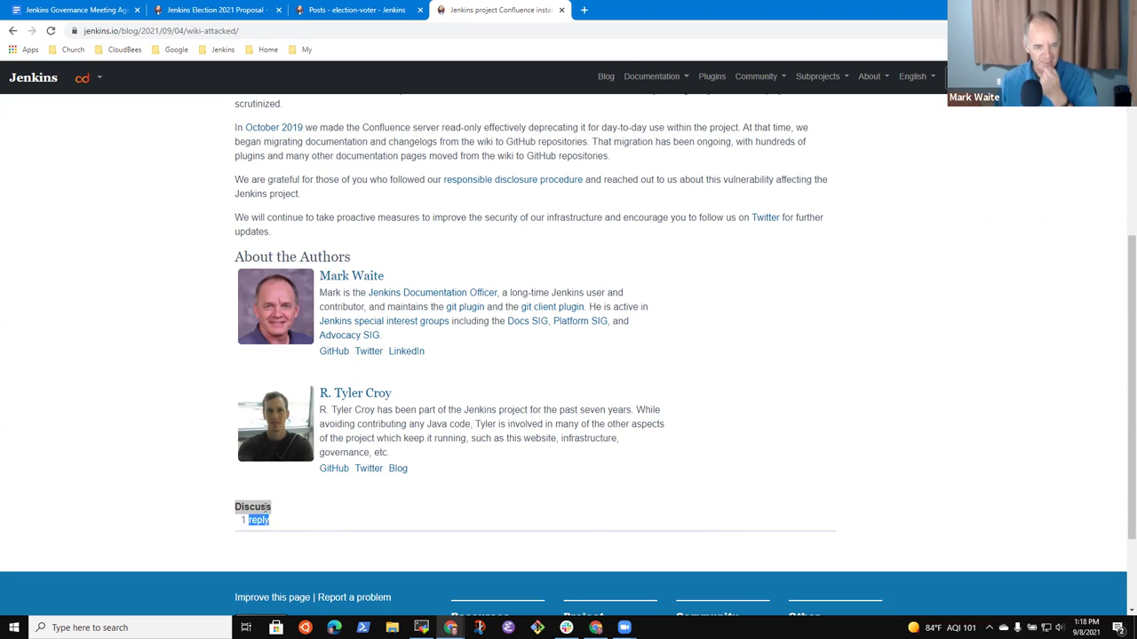
{"action": "left_click", "coordinate": [258, 521]}
{"action": "triple_click", "coordinate": [258, 521]}
{"action": "double_click", "coordinate": [258, 522]}
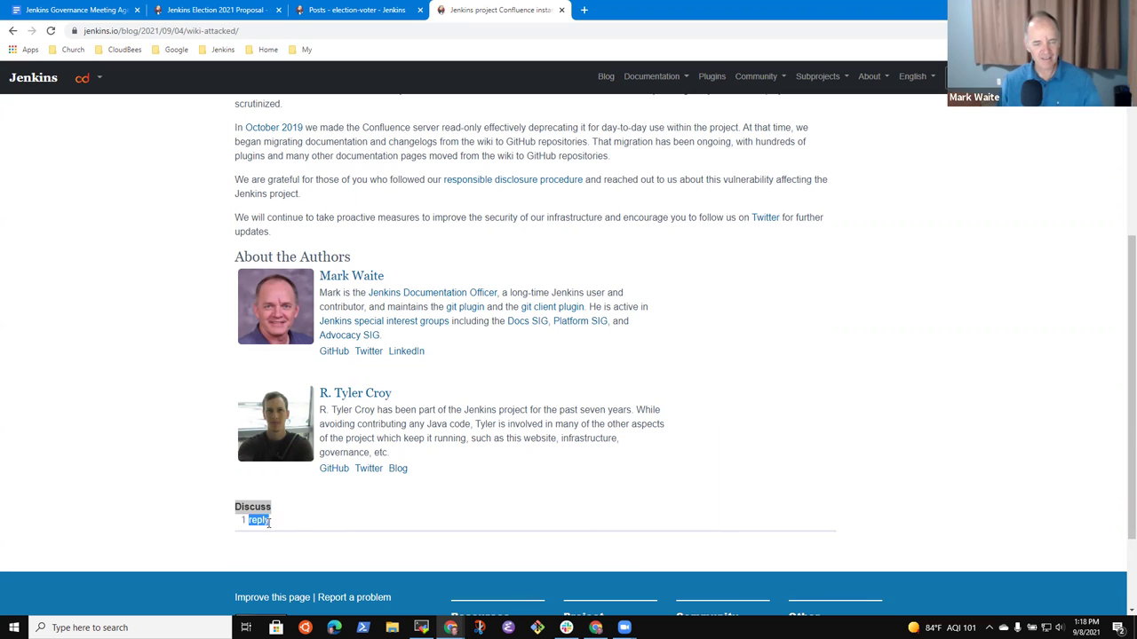
{"action": "scroll", "coordinate": [598, 183], "scroll_direction": "up", "scroll_amount": 4}
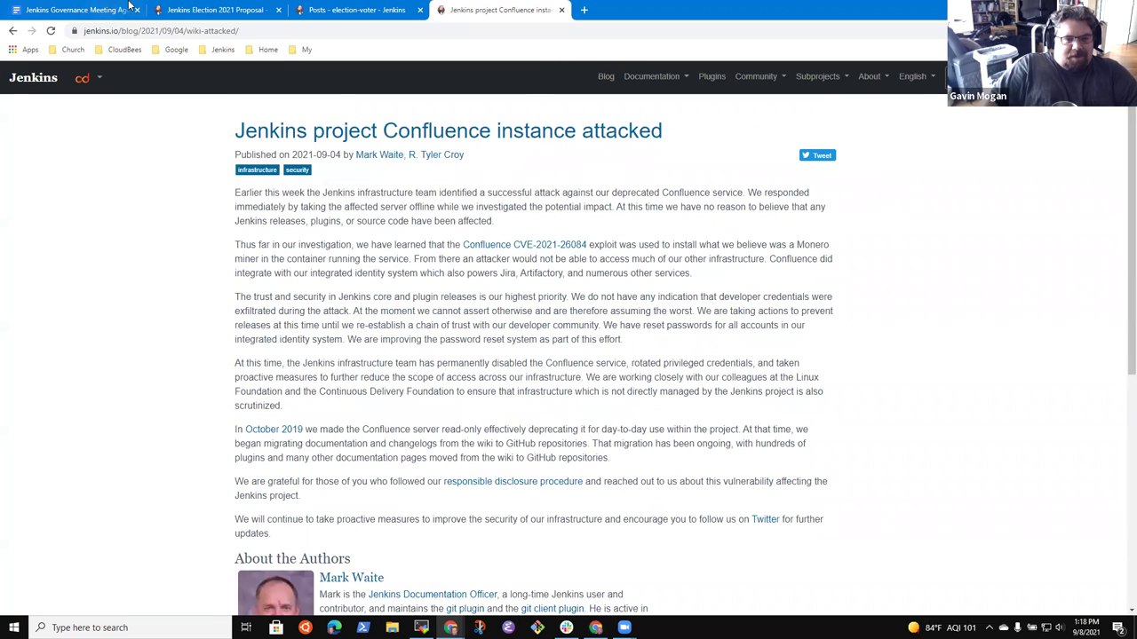
Return to the meeting agenda and open the election-committee group page from the Elections notes.
{"action": "left_click", "coordinate": [85, 10]}
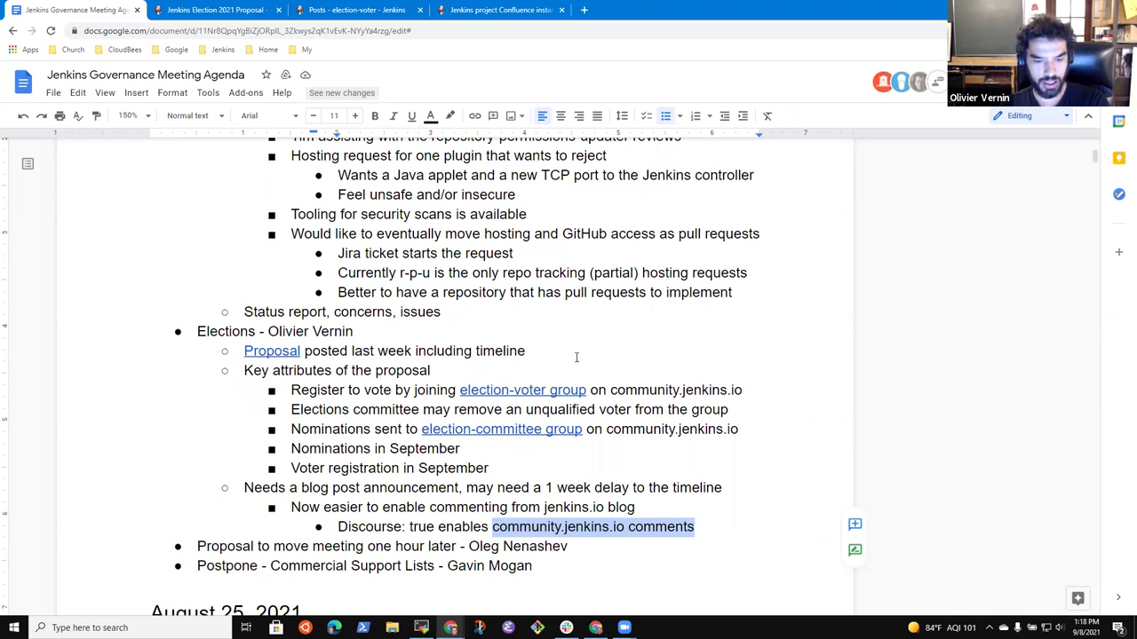
{"action": "left_click", "coordinate": [519, 429]}
{"action": "left_click", "coordinate": [521, 451]}
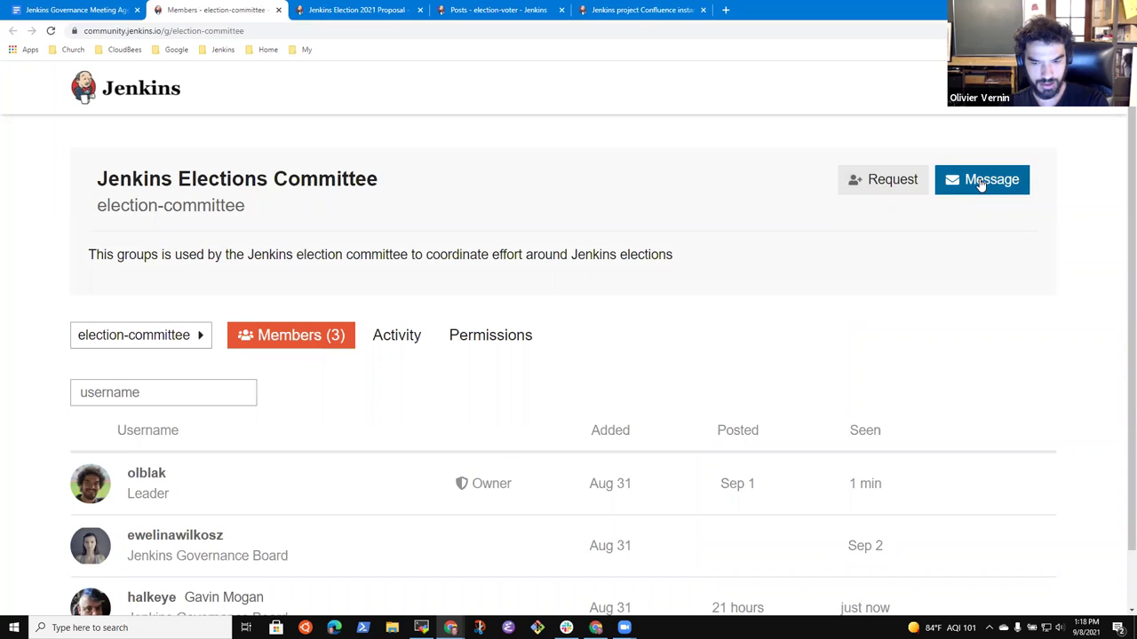
Draft a message to the election-committee group with the title "I nominate ... as ..." and discard it.
{"action": "left_click", "coordinate": [981, 182]}
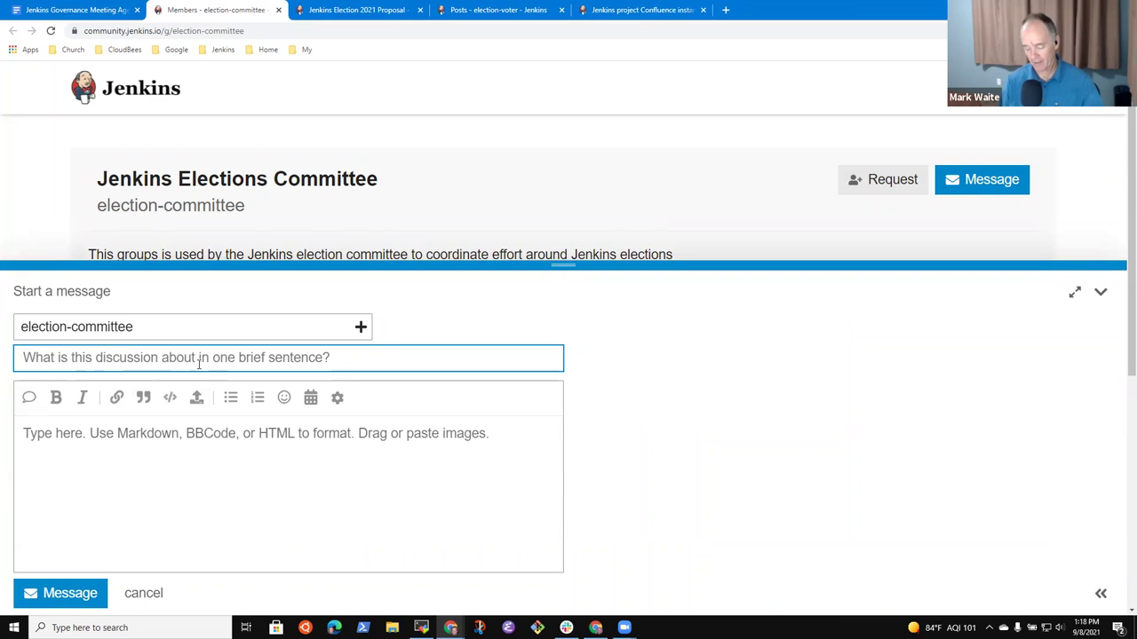
{"action": "type", "text": "I nominate"}
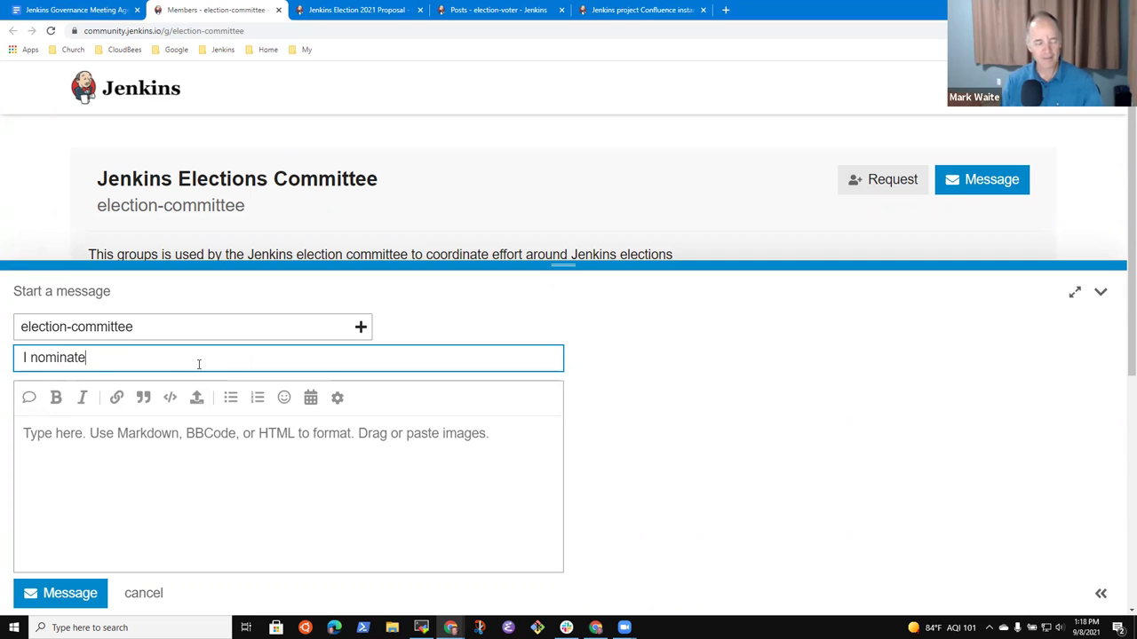
{"action": "type", "text": " ... "}
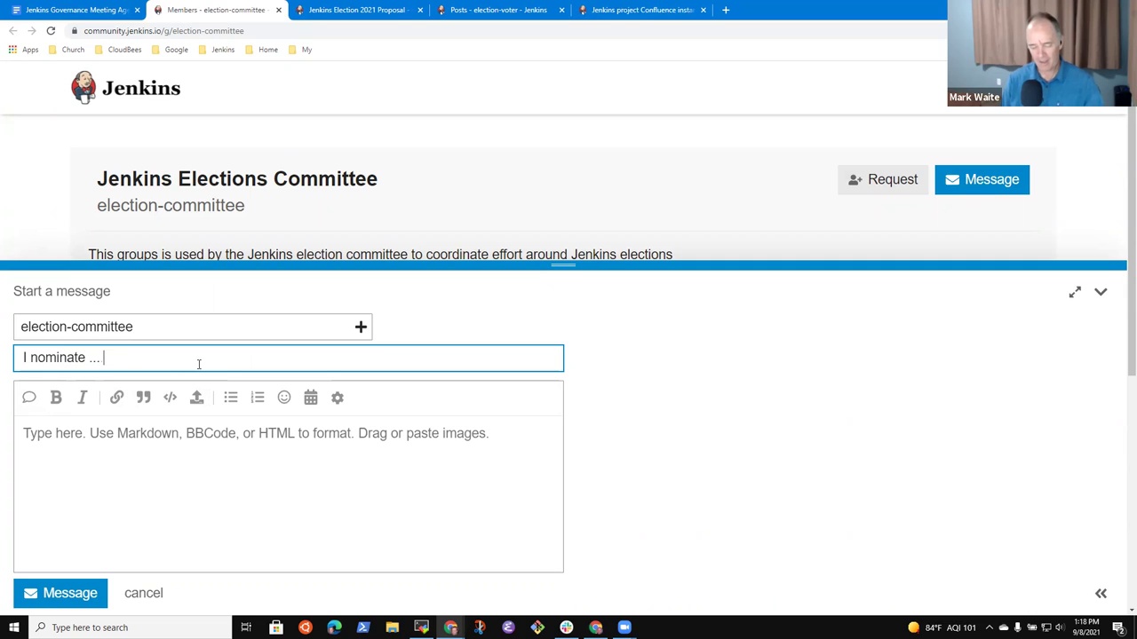
{"action": "type", "text": "as ..."}
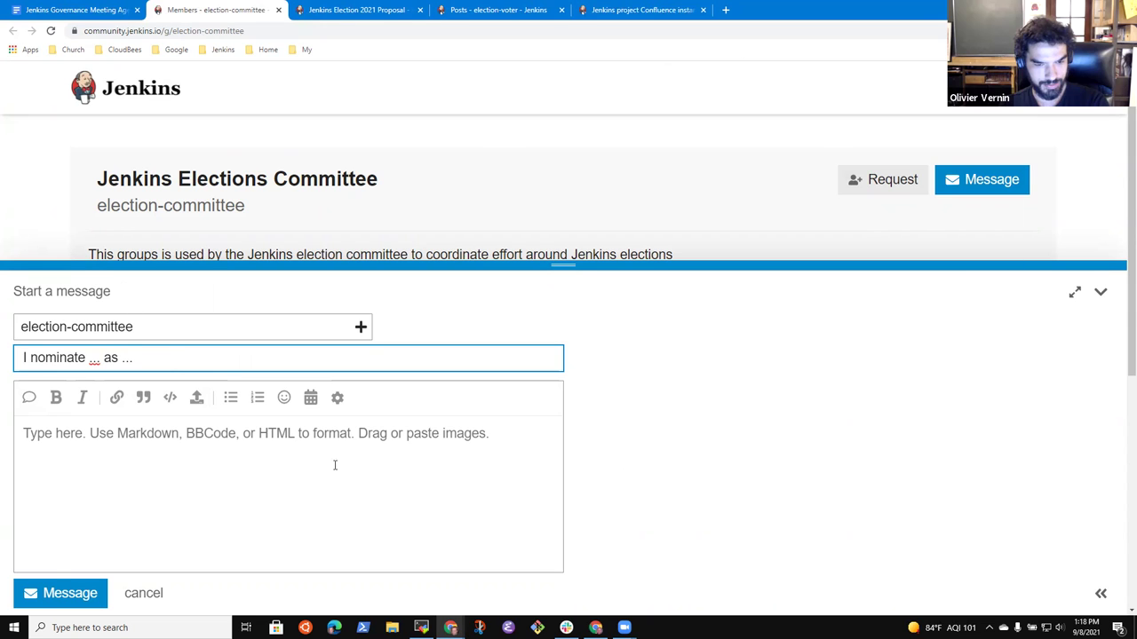
{"action": "left_click", "coordinate": [143, 597]}
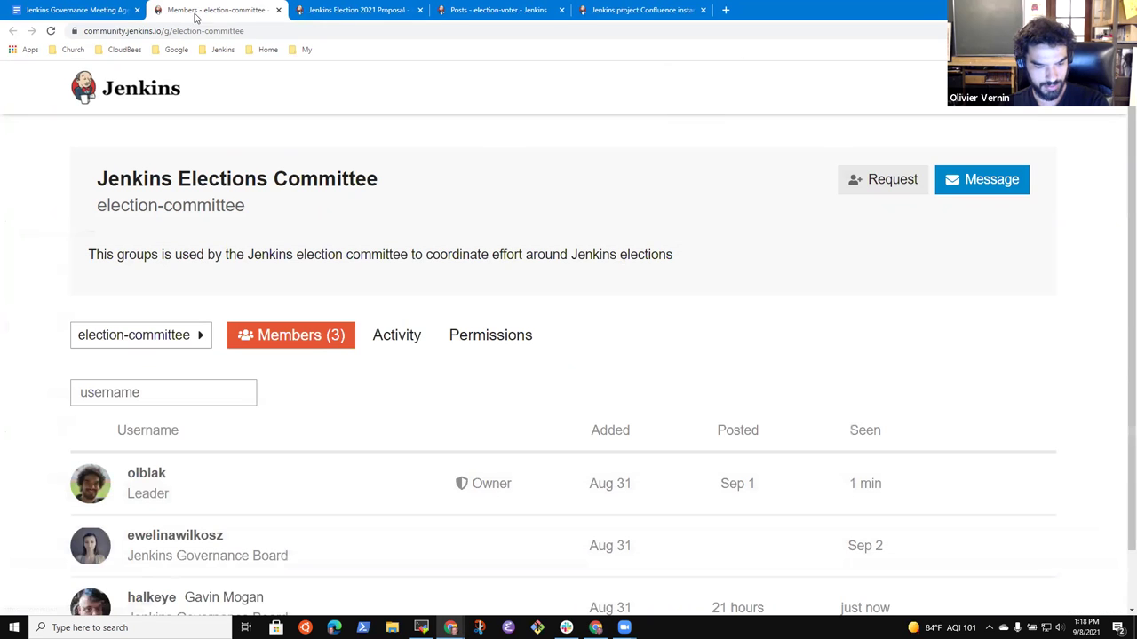
Open the election-voter group page from the agenda's Elections notes, leave the group, and return to the agenda.
{"action": "left_click", "coordinate": [99, 8]}
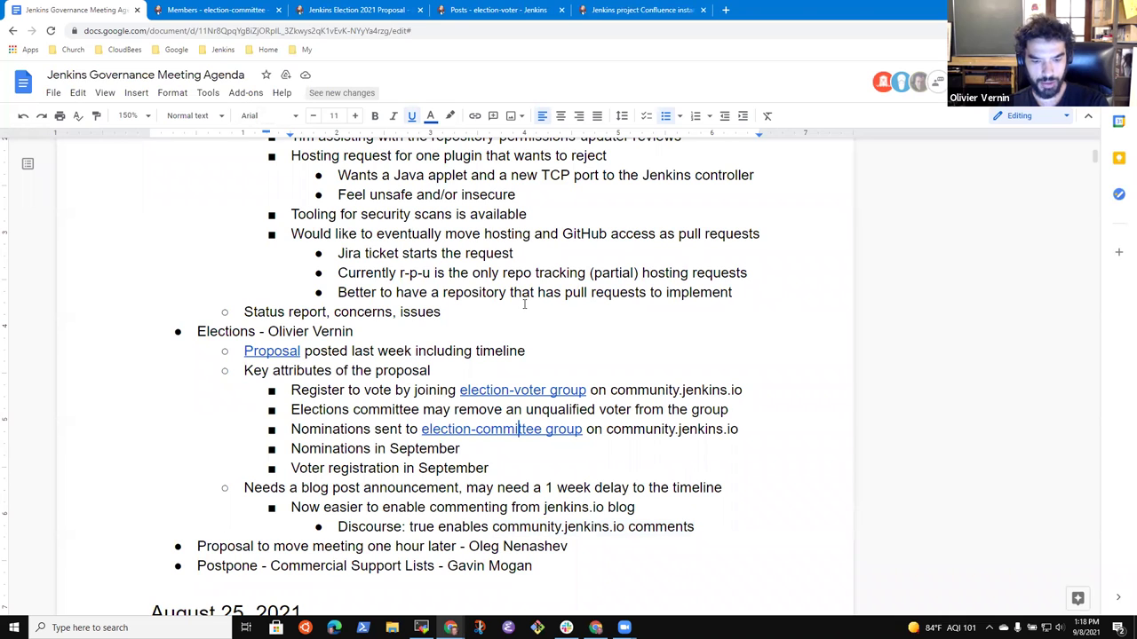
{"action": "left_click", "coordinate": [153, 12]}
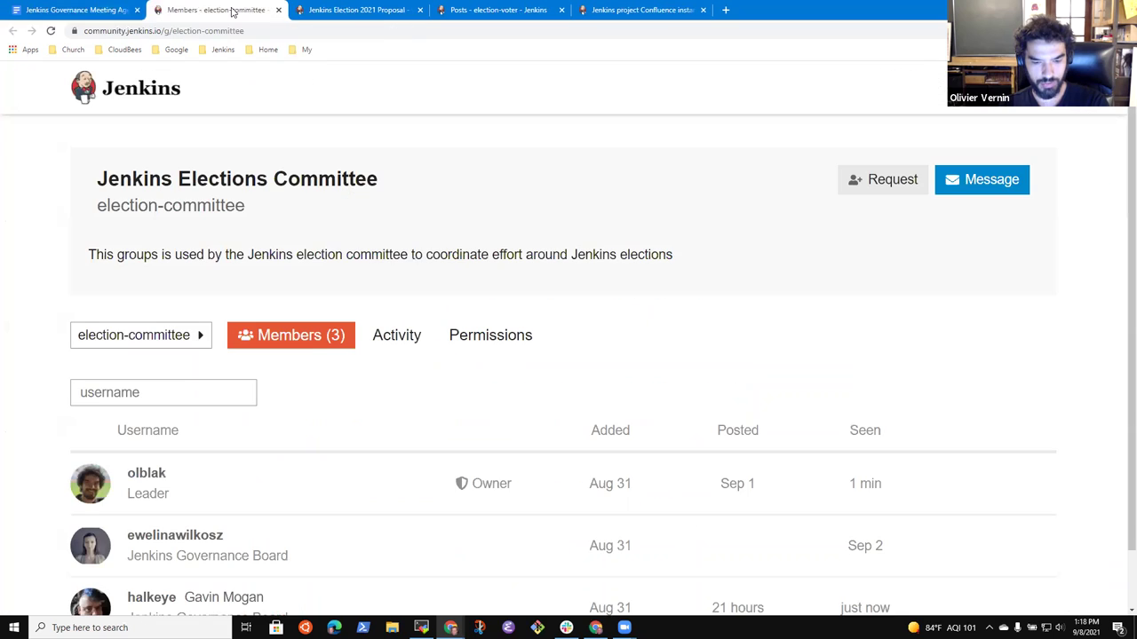
{"action": "left_click", "coordinate": [116, 11]}
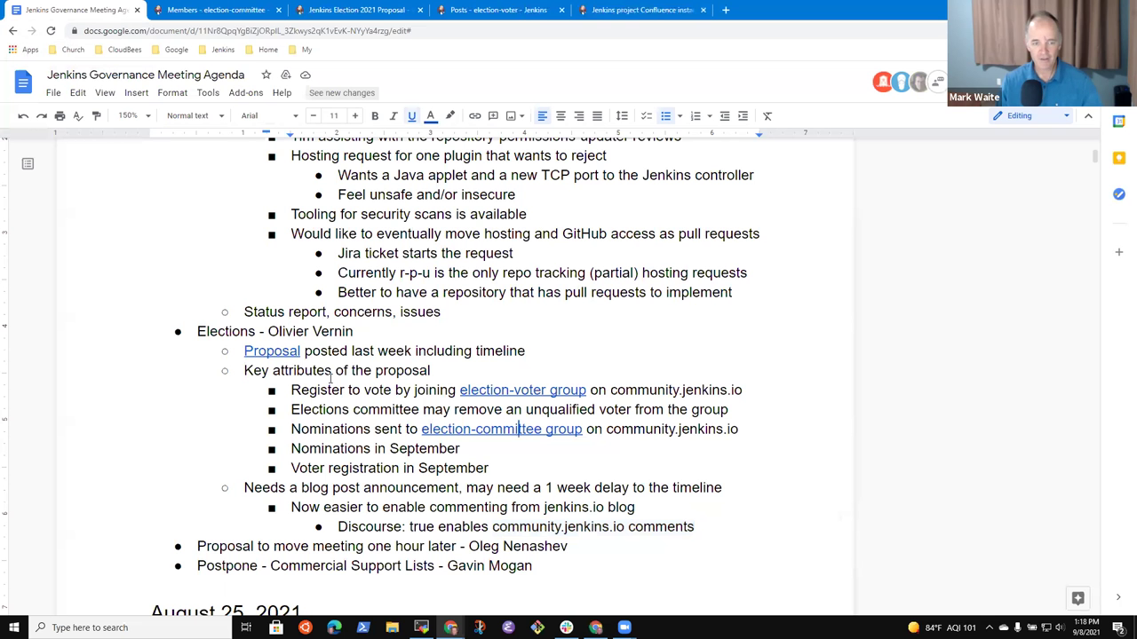
{"action": "left_click", "coordinate": [541, 389]}
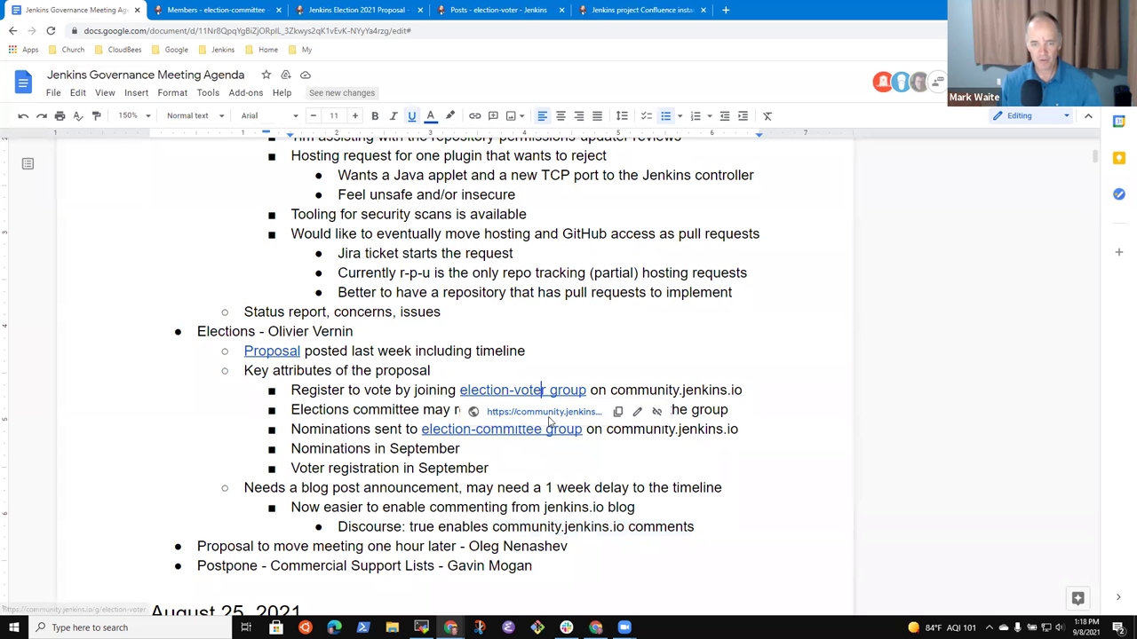
{"action": "left_click", "coordinate": [518, 423]}
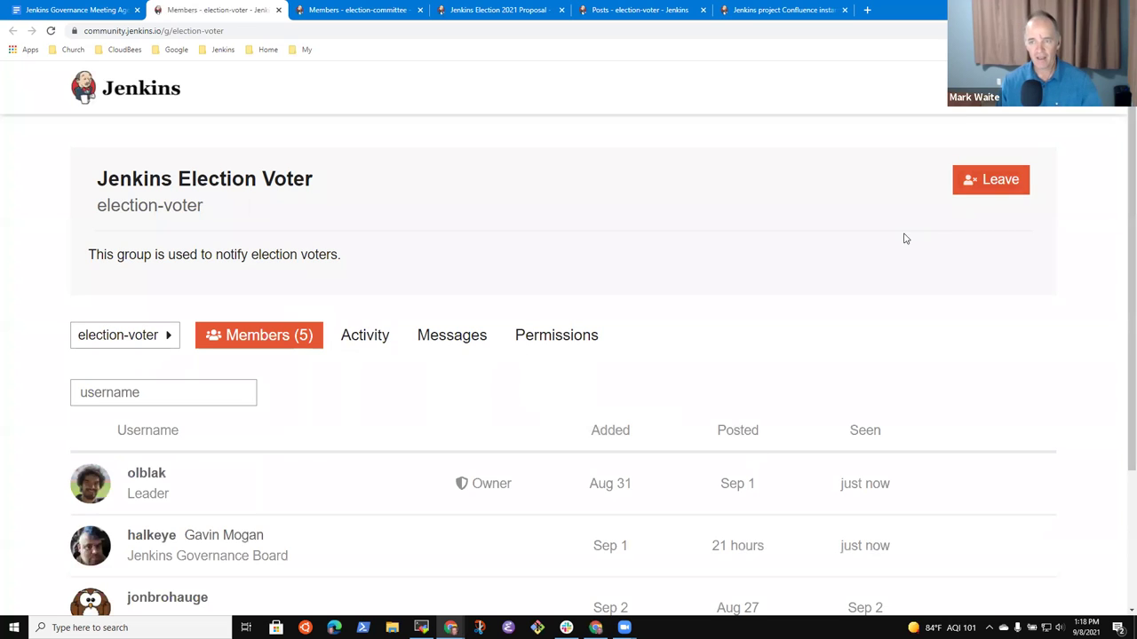
{"action": "left_click", "coordinate": [985, 183]}
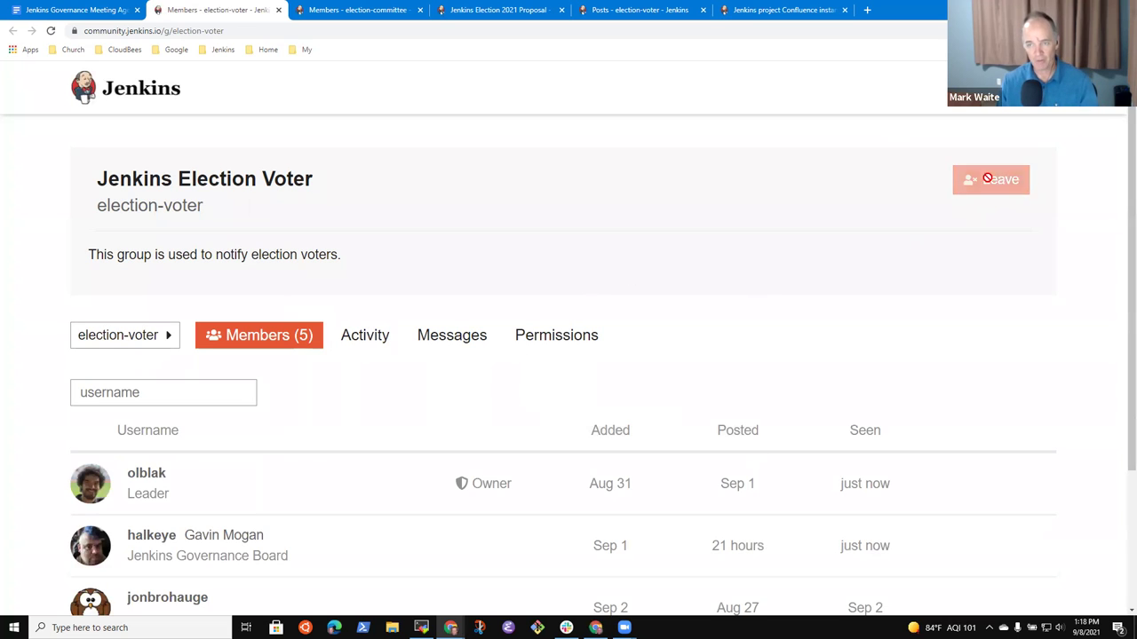
{"action": "left_click", "coordinate": [75, 10]}
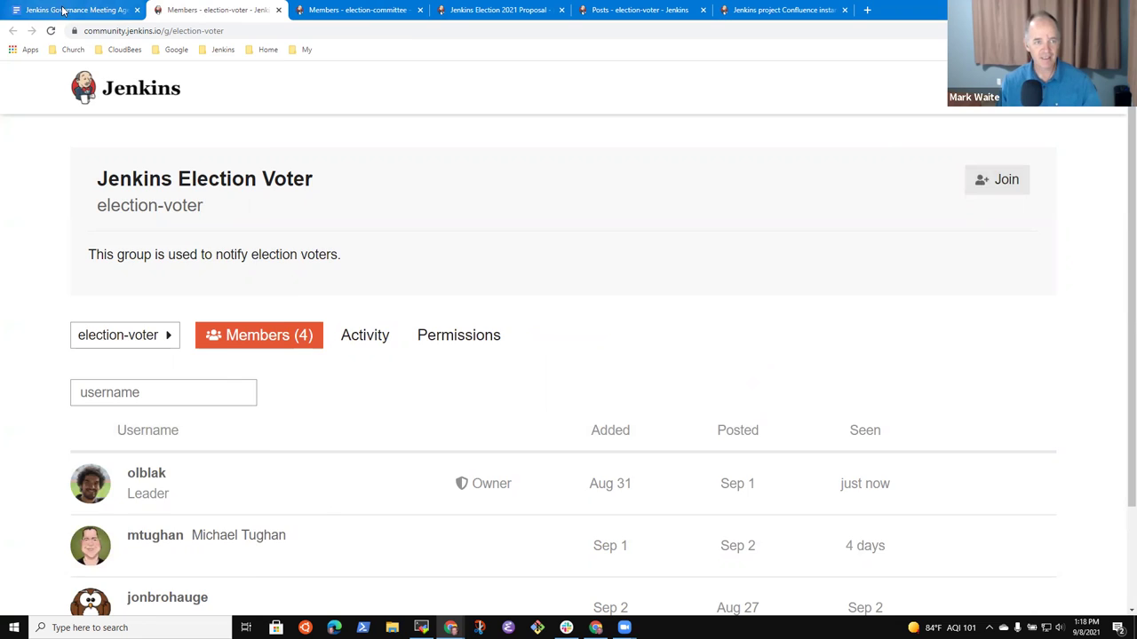
Open the election-voter group page from the agenda's Elections notes and join the group.
{"action": "left_click", "coordinate": [526, 393]}
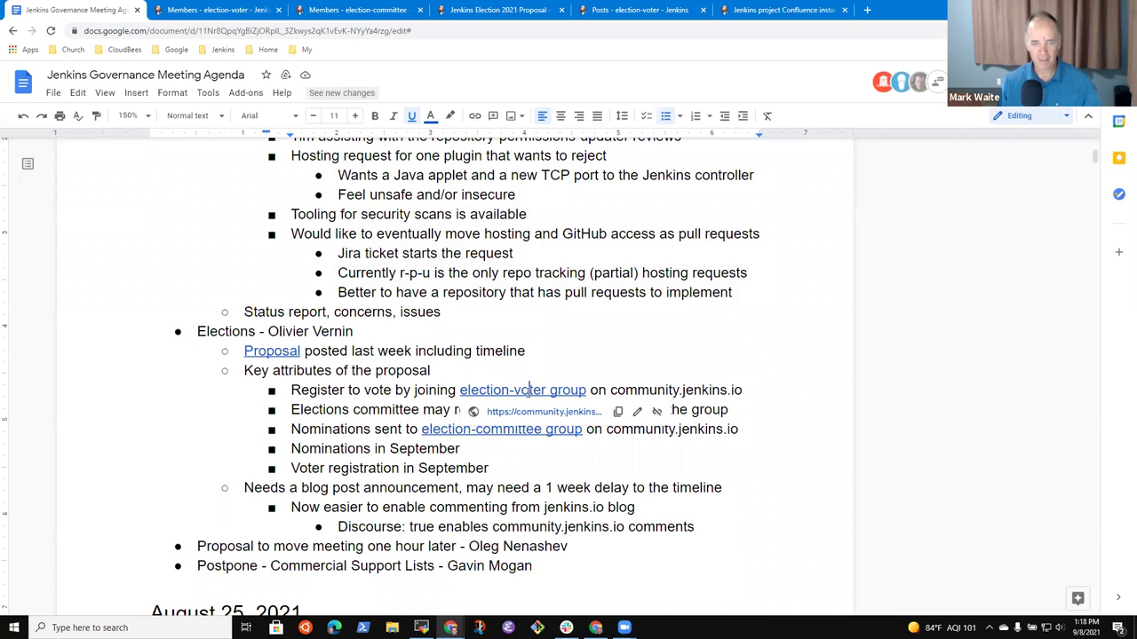
{"action": "left_click", "coordinate": [539, 413]}
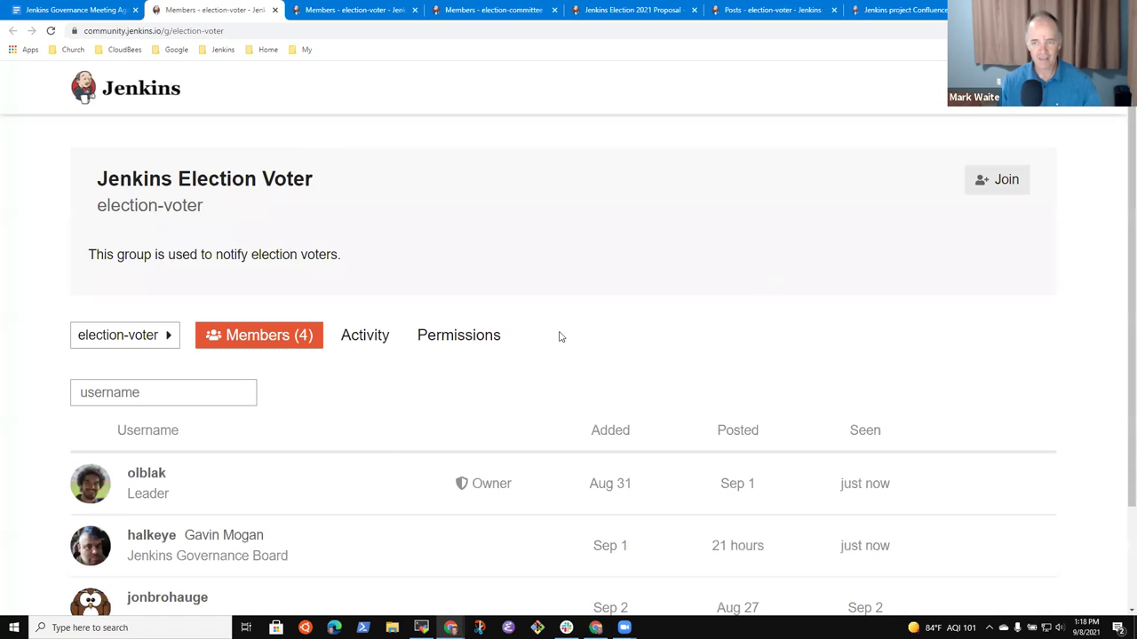
{"action": "left_click", "coordinate": [998, 186]}
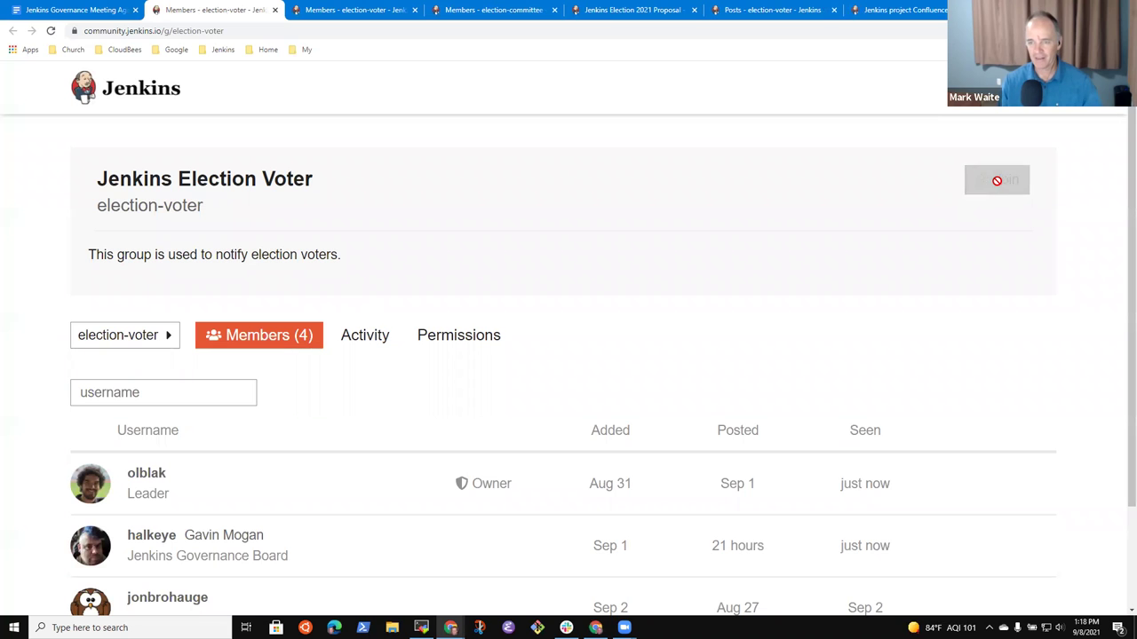
{"action": "scroll", "coordinate": [569, 381], "scroll_direction": "down", "scroll_amount": 2}
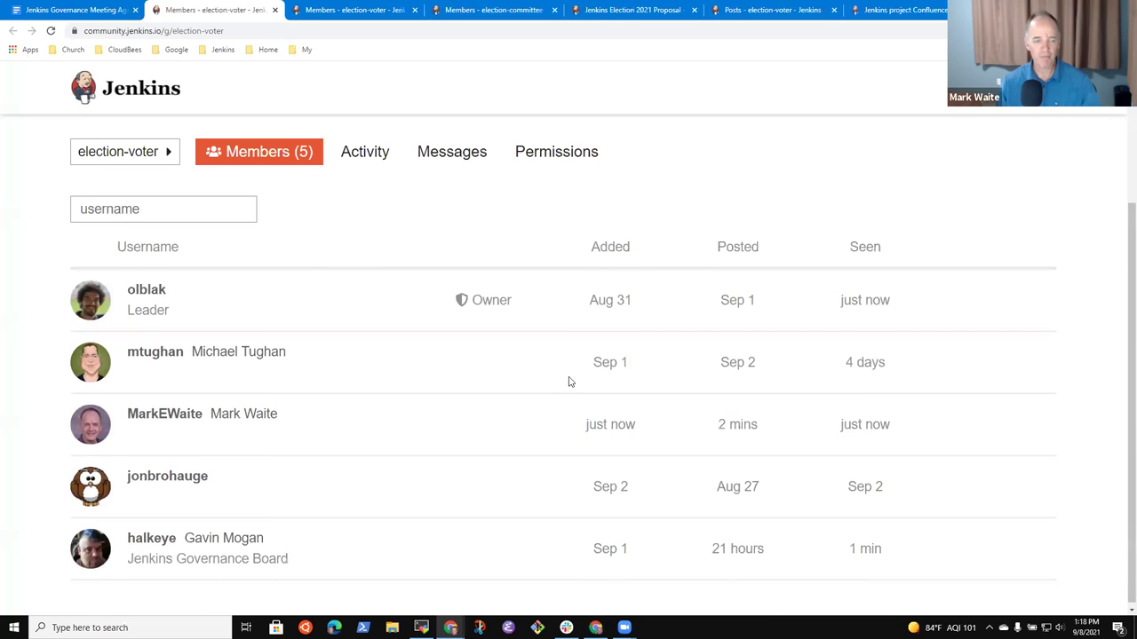
{"action": "scroll", "coordinate": [299, 386], "scroll_direction": "up", "scroll_amount": 2}
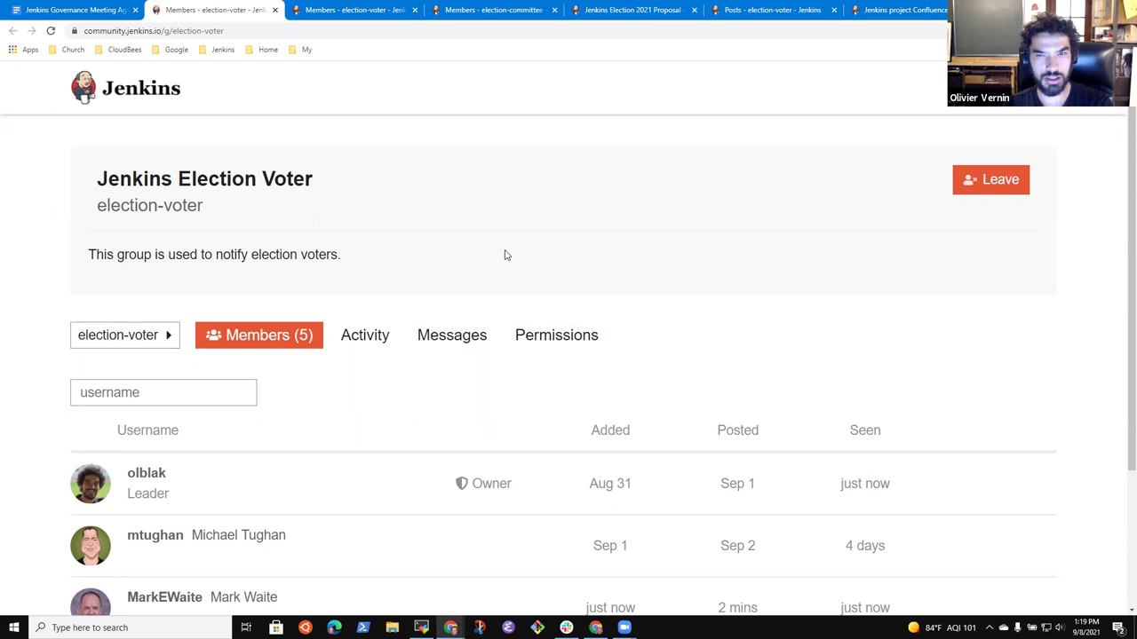
Return to the meeting agenda and start a new bullet below the voter registration item in the Elections notes.
{"action": "left_click", "coordinate": [76, 10]}
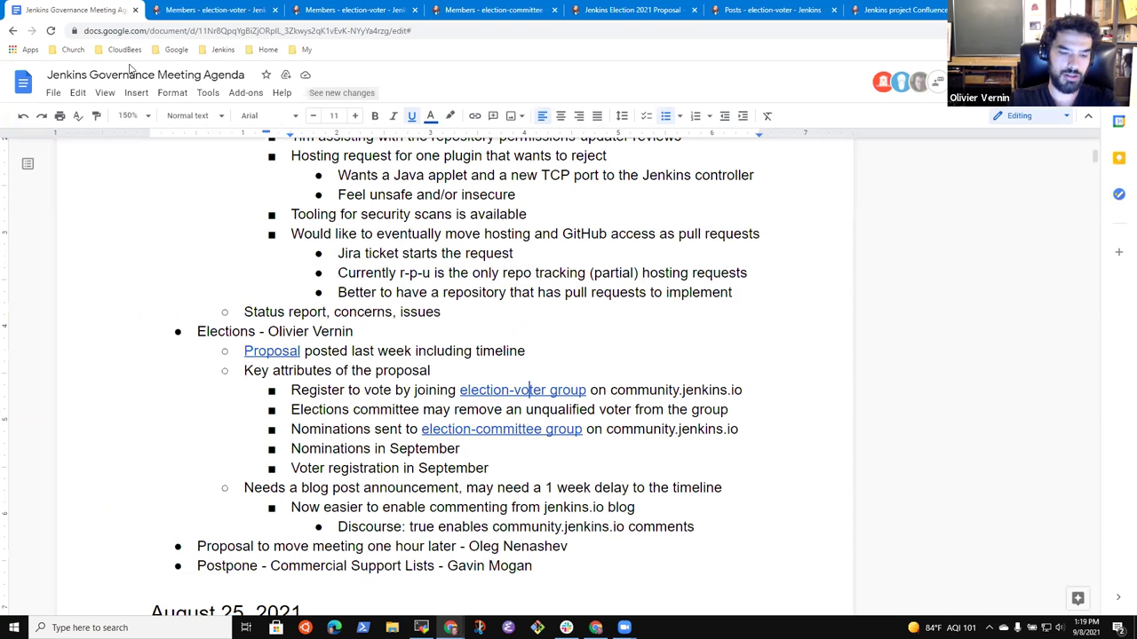
{"action": "left_click", "coordinate": [486, 468]}
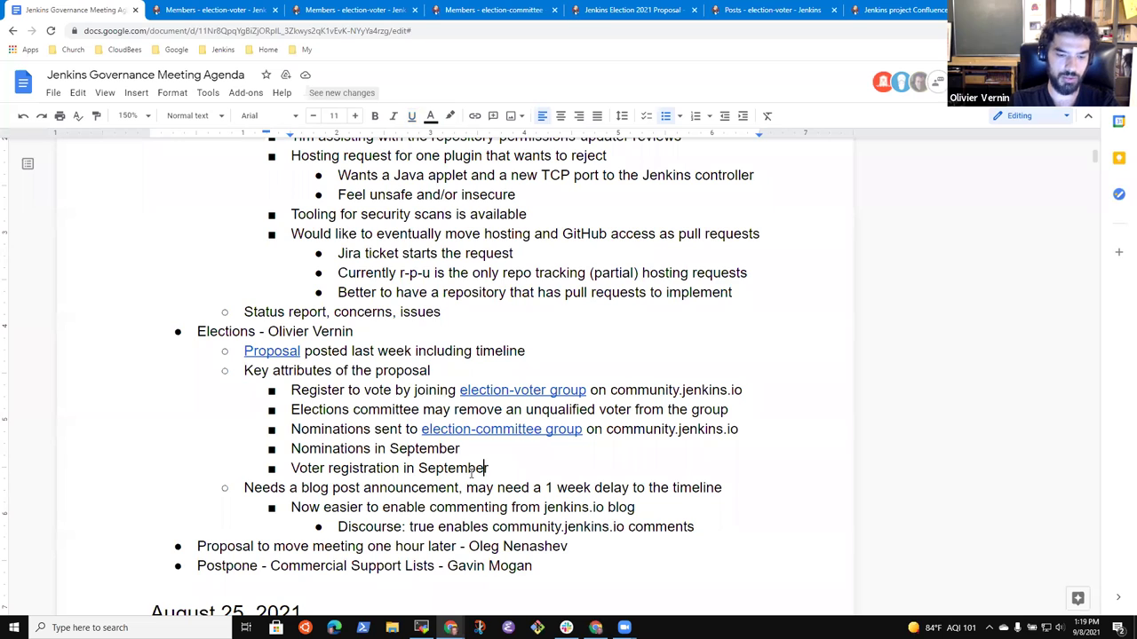
{"action": "key", "text": "Return"}
{"action": "key", "text": "ctrl+b"}
{"action": "type", "text": "allo"}
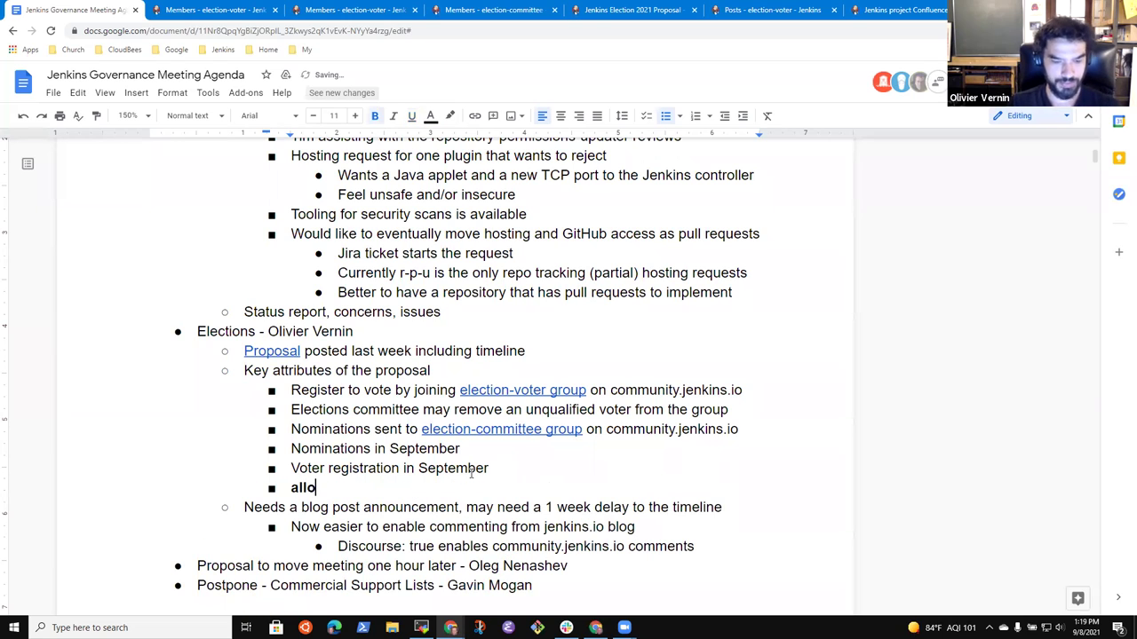
{"action": "key", "text": "ctrl+b"}
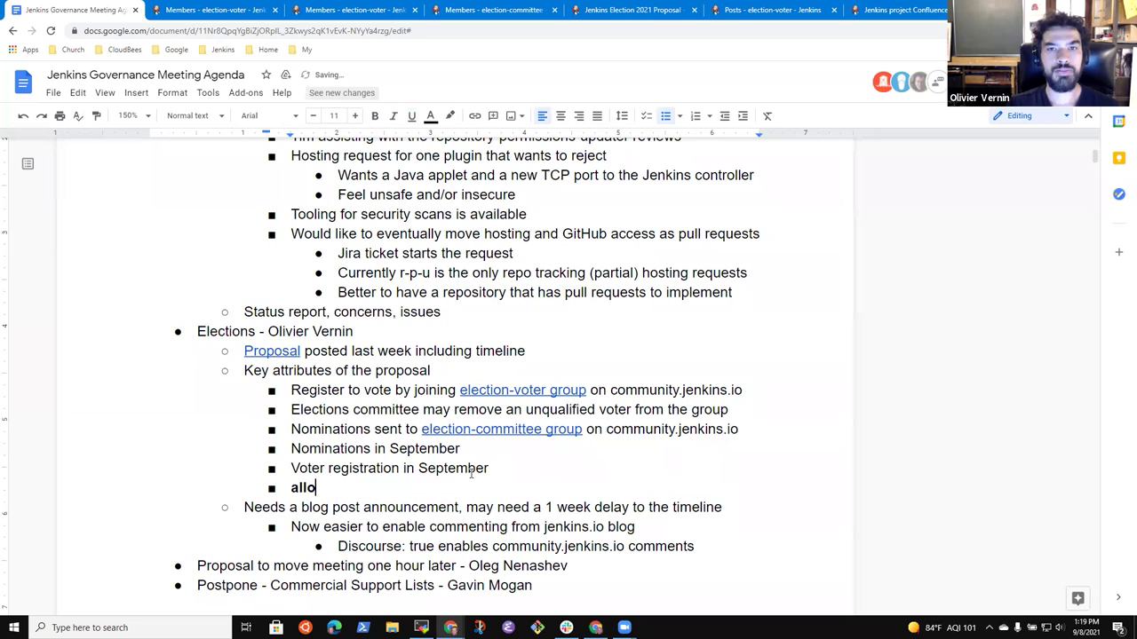
{"action": "key", "text": "BackSpace"}
{"action": "key", "text": "BackSpace"}
{"action": "key", "text": "BackSpace"}
{"action": "key", "text": "BackSpace"}
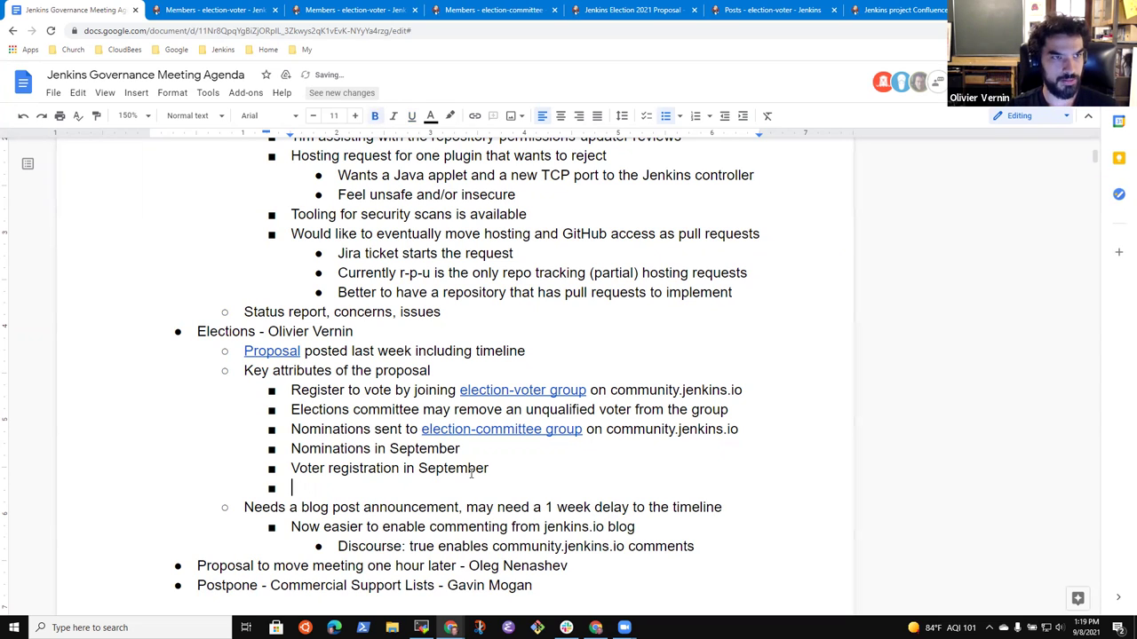
Write "Ballots sent through Condorcet in Oct / Nov" in the new bullet below the voter registration item.
{"action": "type", "text": "Ball"}
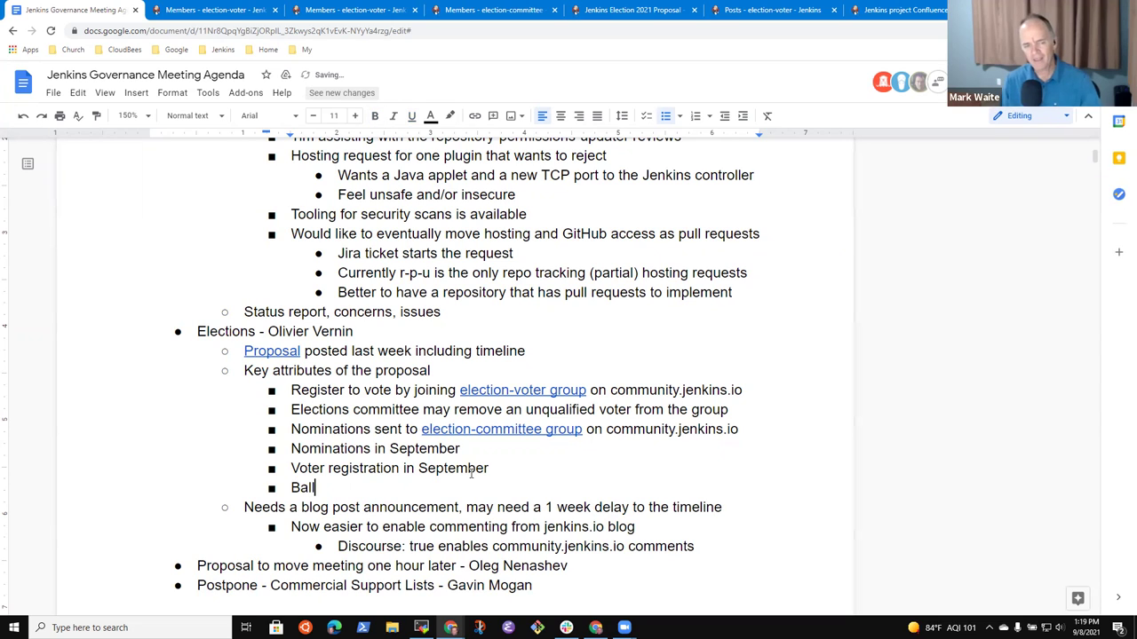
{"action": "type", "text": "ots "}
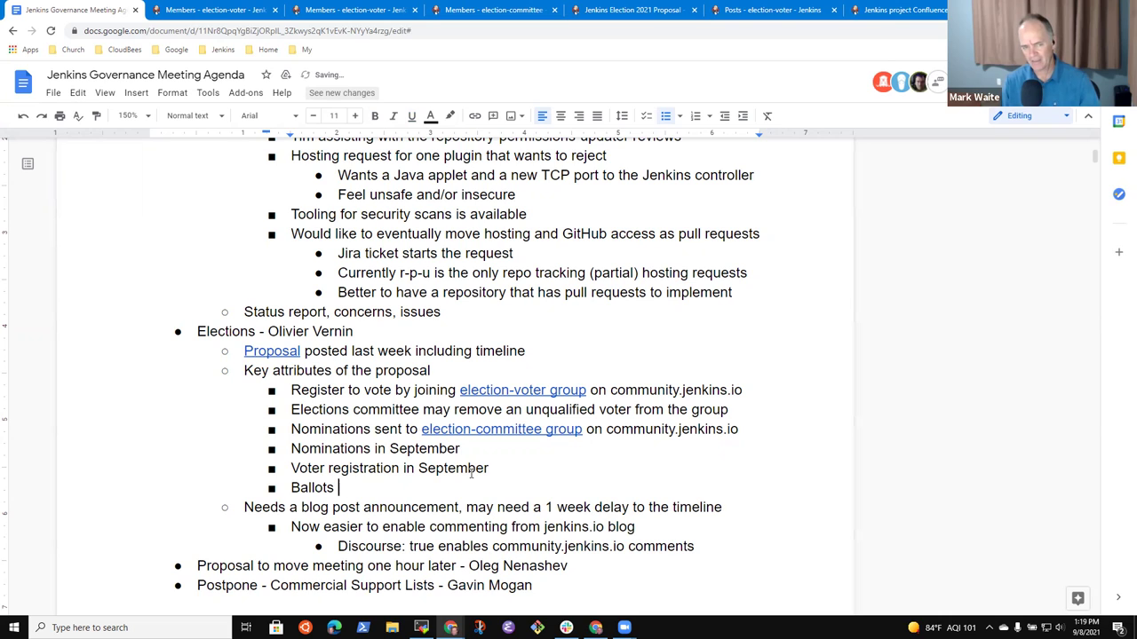
{"action": "type", "text": "sent throug"}
{"action": "key", "text": "BackSpace"}
{"action": "key", "text": "BackSpace"}
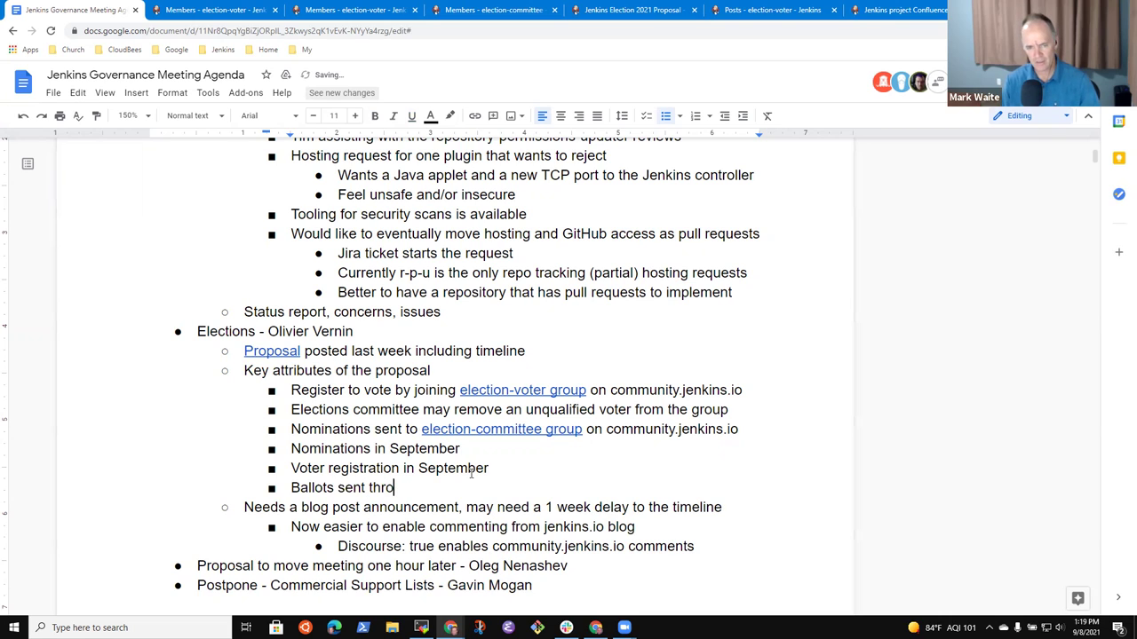
{"action": "type", "text": "ugh "}
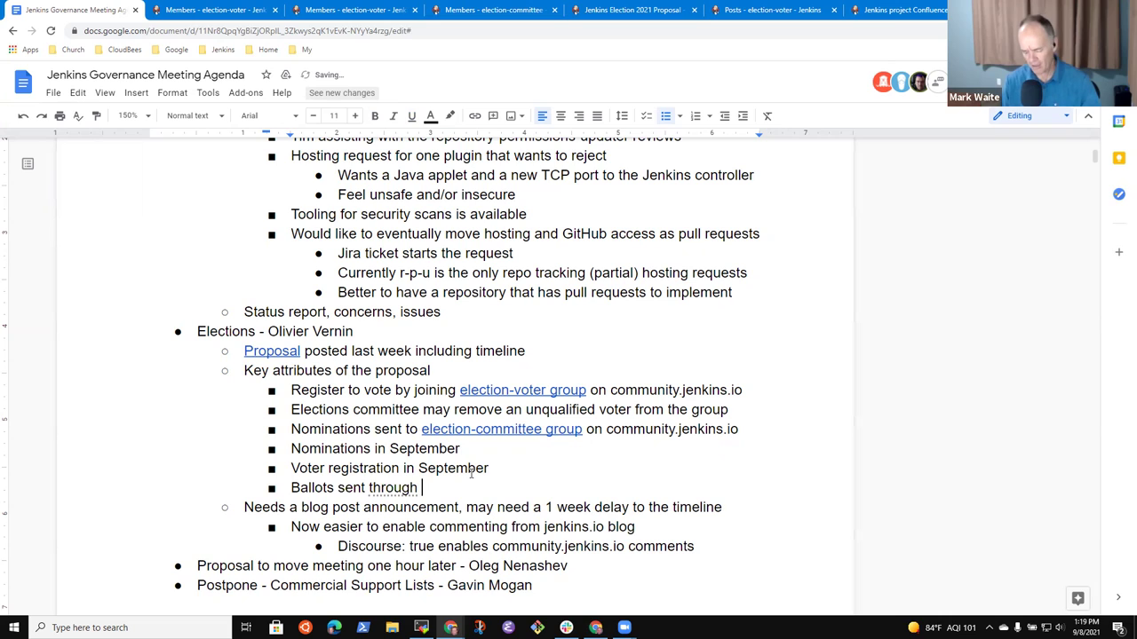
{"action": "type", "text": "Con"}
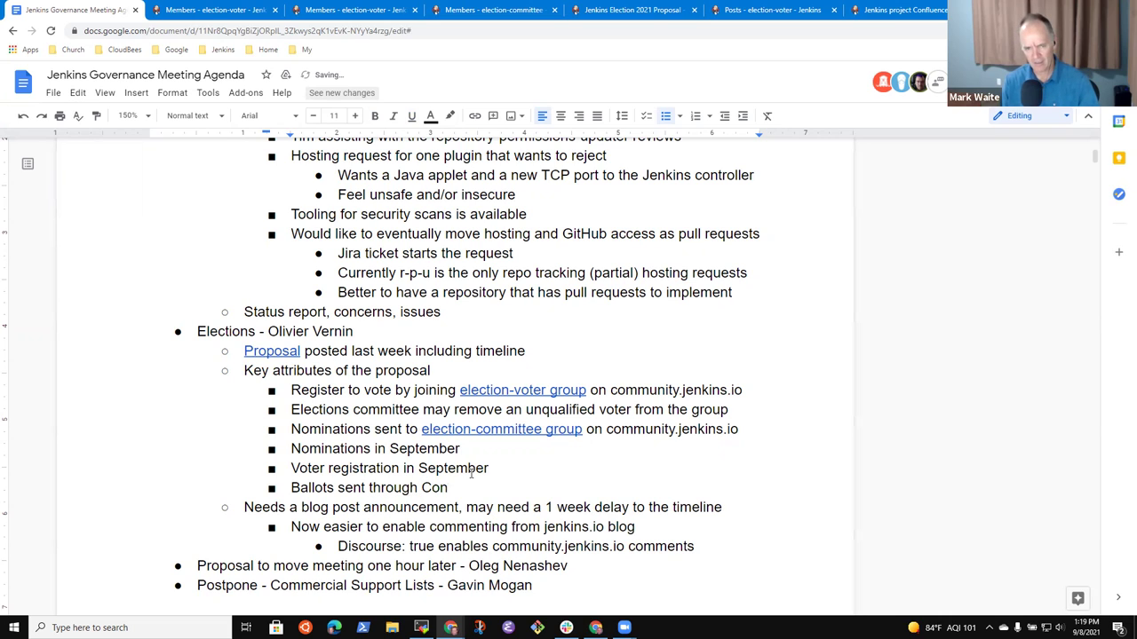
{"action": "type", "text": "dorce"}
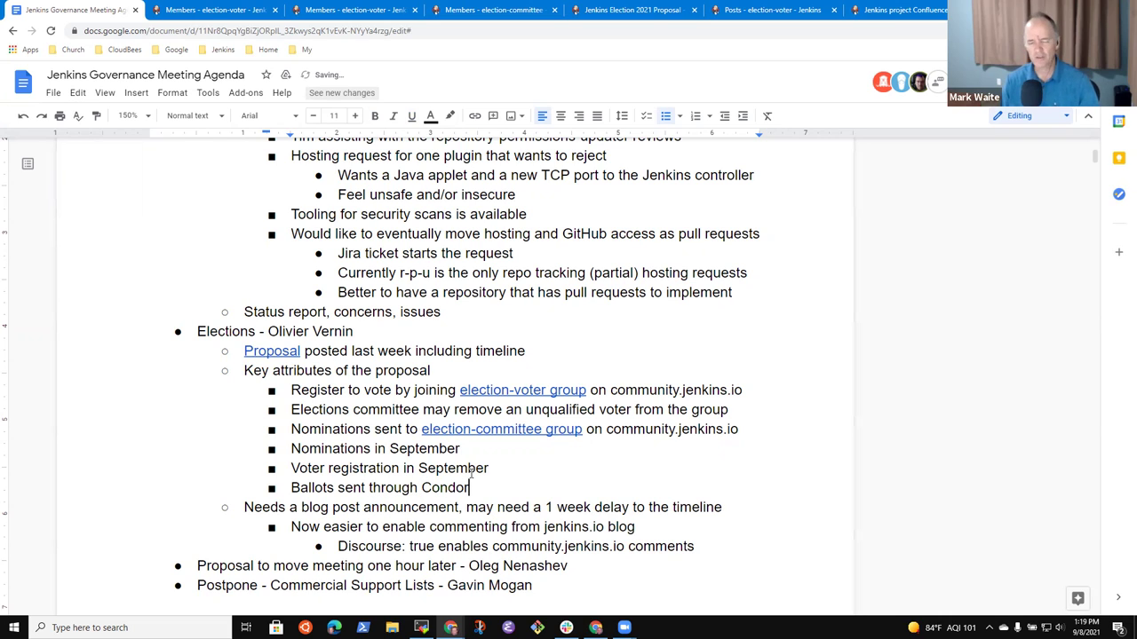
{"action": "key", "text": "BackSpace"}
{"action": "key", "text": "BackSpace"}
{"action": "type", "text": "cet"}
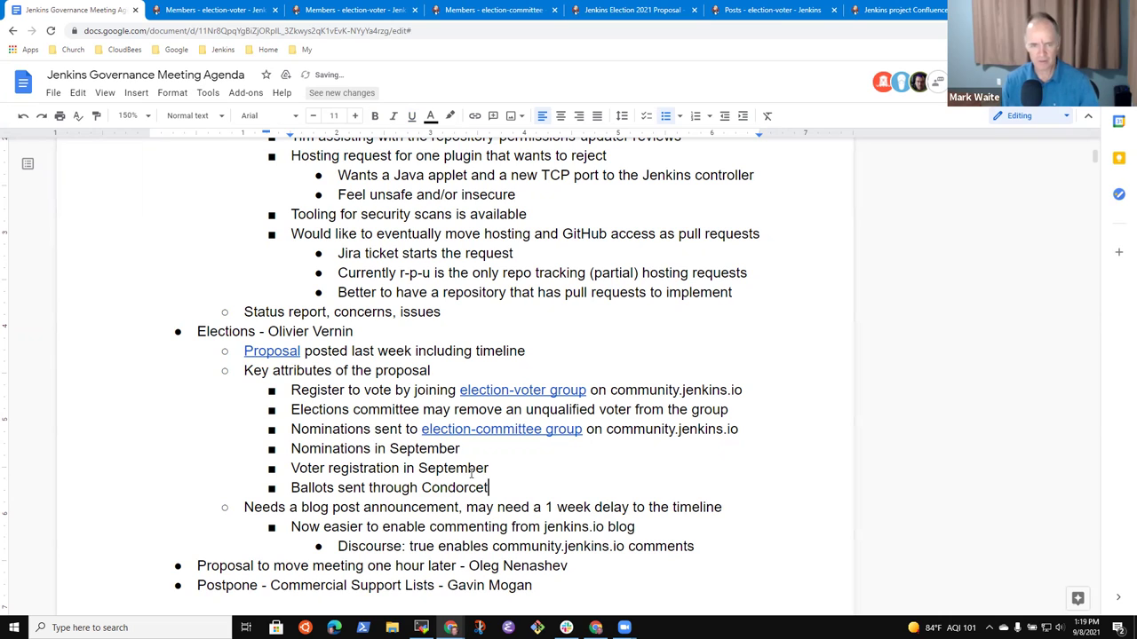
{"action": "type", "text": " in "}
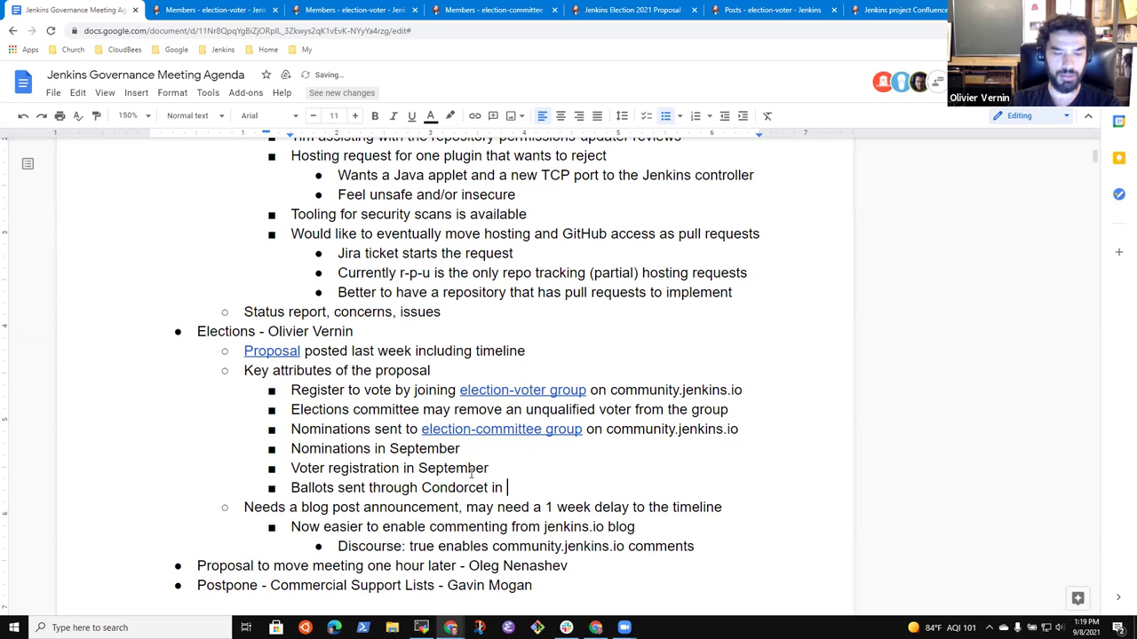
{"action": "type", "text": "Oct / Nov"}
{"action": "key", "text": "BackSpace"}
{"action": "key", "text": "BackSpace"}
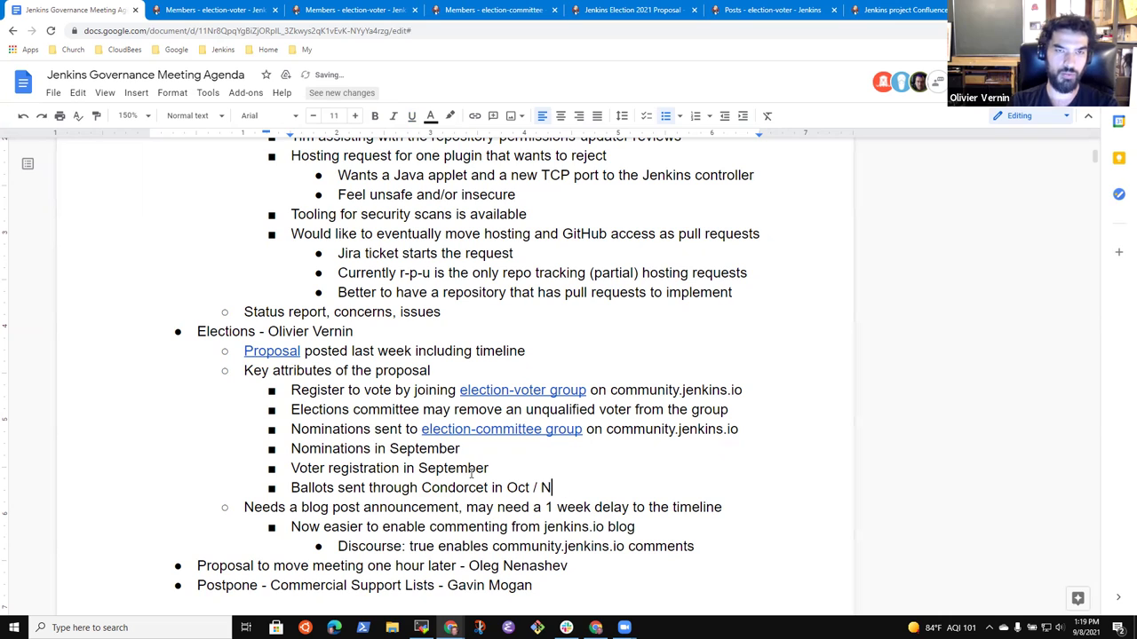
{"action": "type", "text": "ov"}
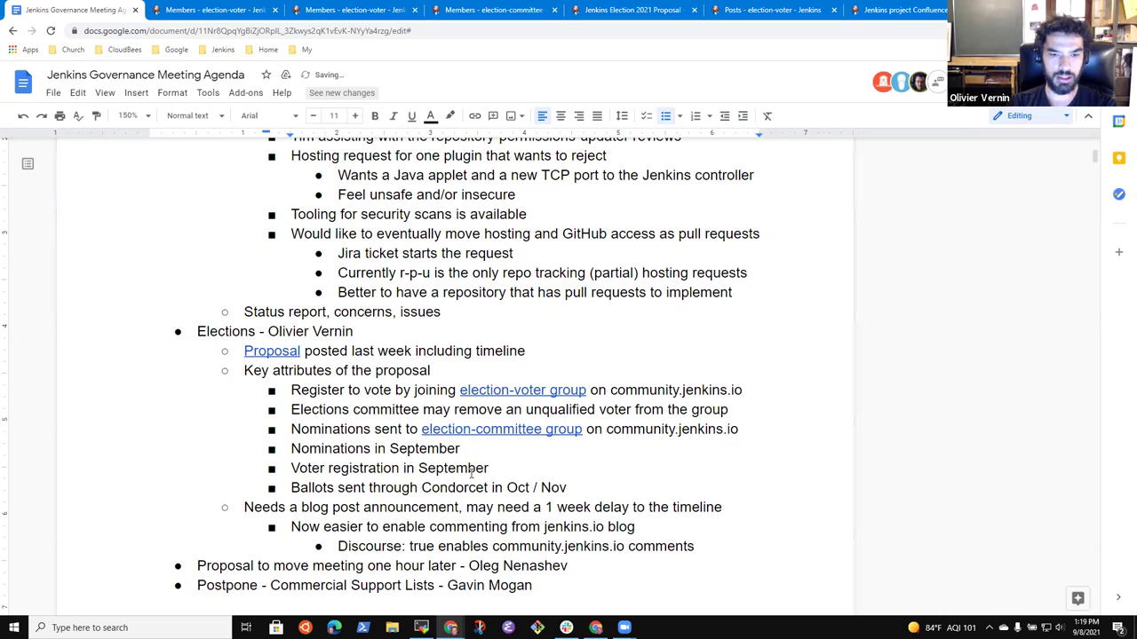
Append "for one month" to both the "Nominations in September" and "Voter registration in September" bullets.
{"action": "key", "text": "Up"}
{"action": "key", "text": "Up"}
{"action": "type", "text": "for one month"}
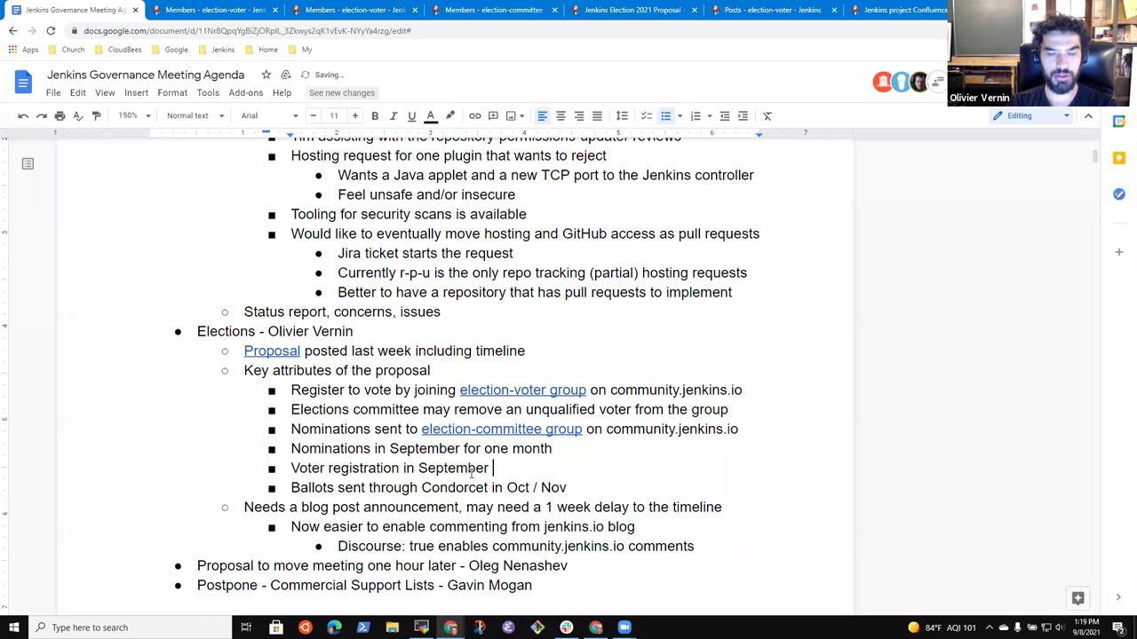
{"action": "type", "text": "for one "}
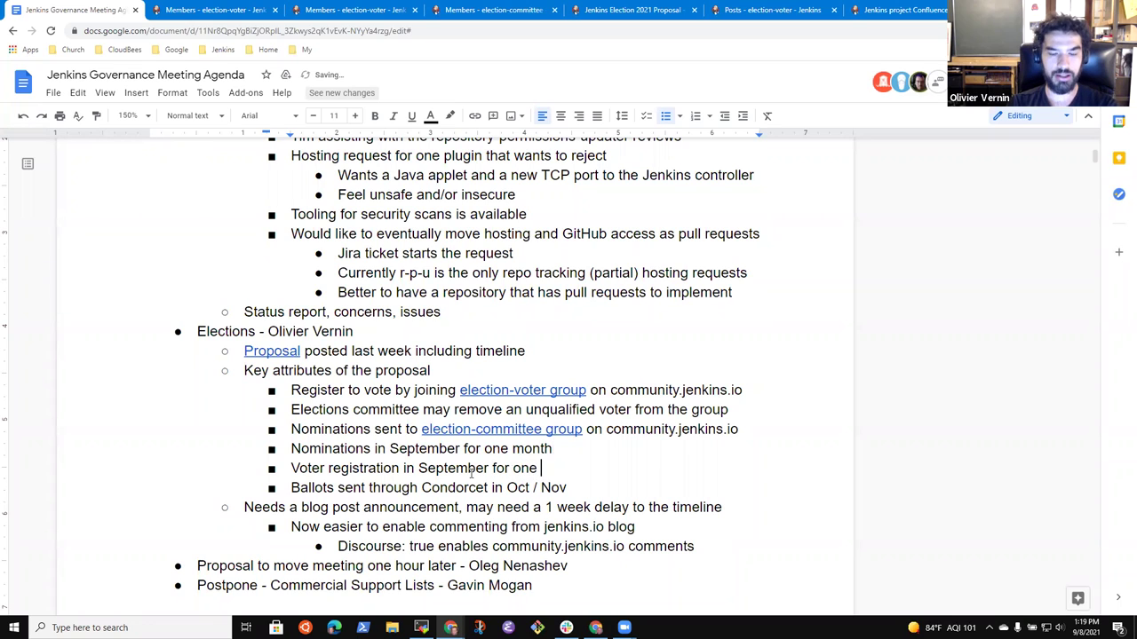
{"action": "type", "text": "month"}
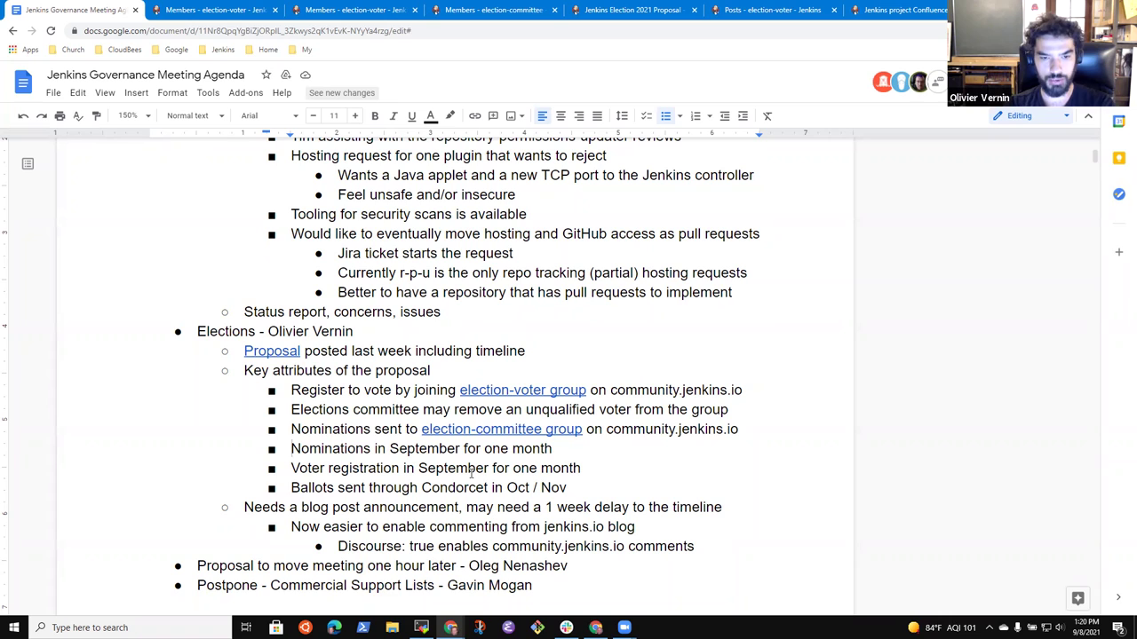
Insert ", open" after "September" in both the nominations and voter registration bullets.
{"action": "key", "text": "ctrl+Right"}
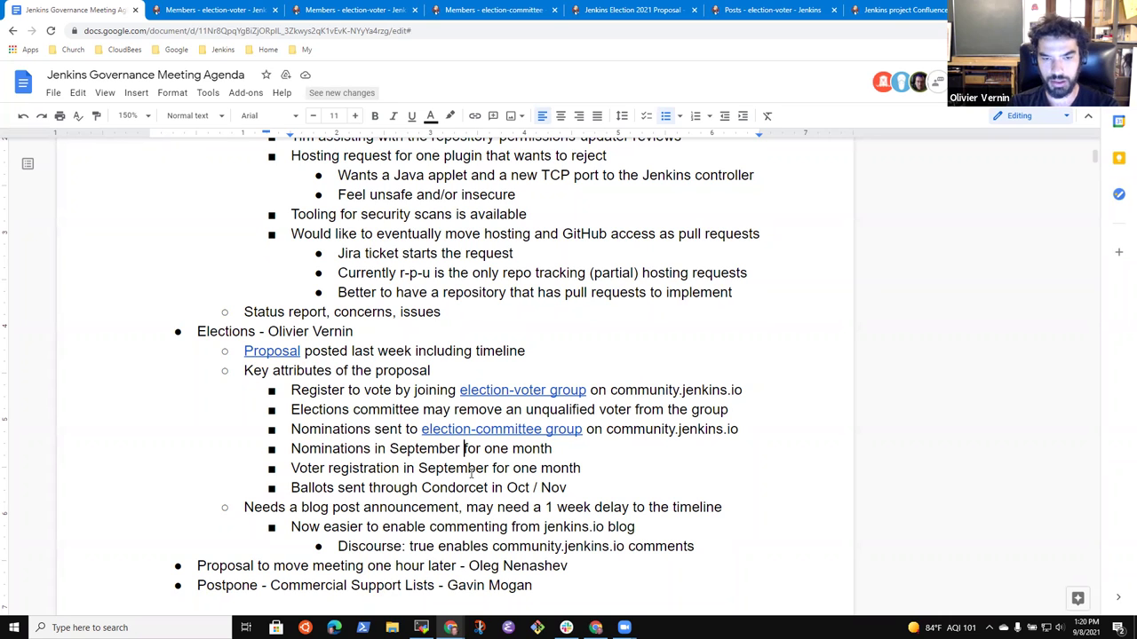
{"action": "type", "text": ", open"}
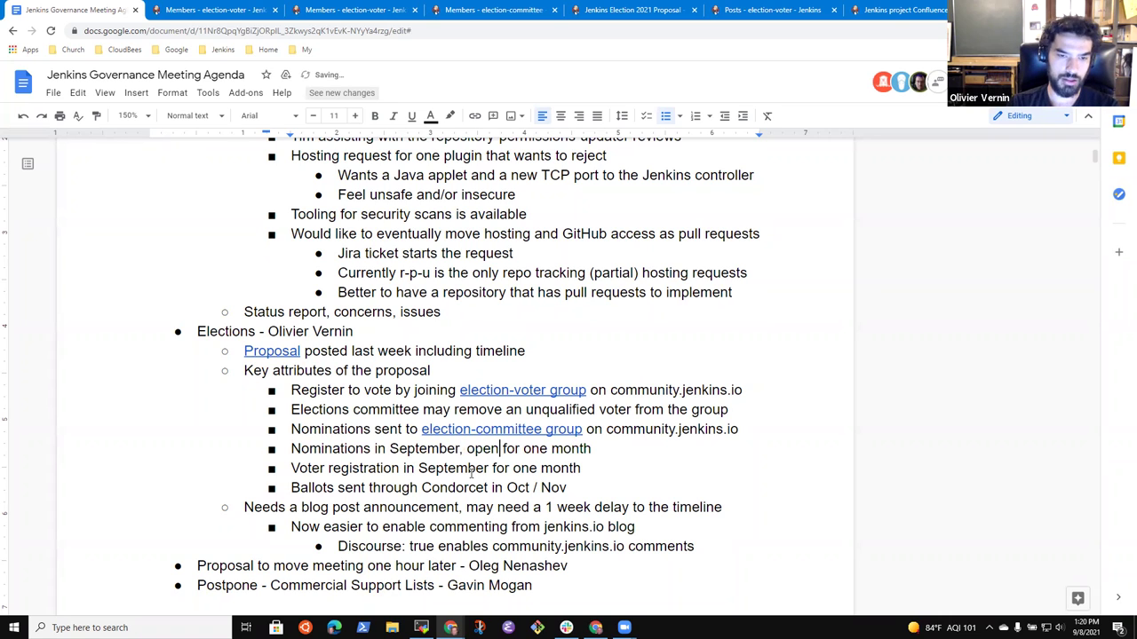
{"action": "key", "text": "Down"}
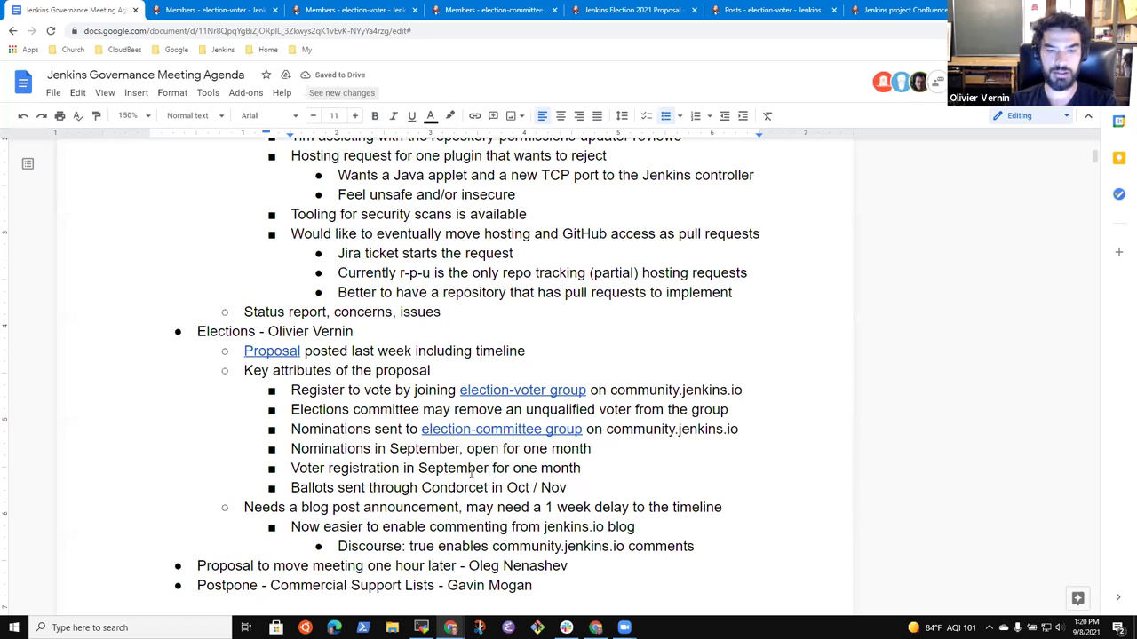
{"action": "type", "text": ", open"}
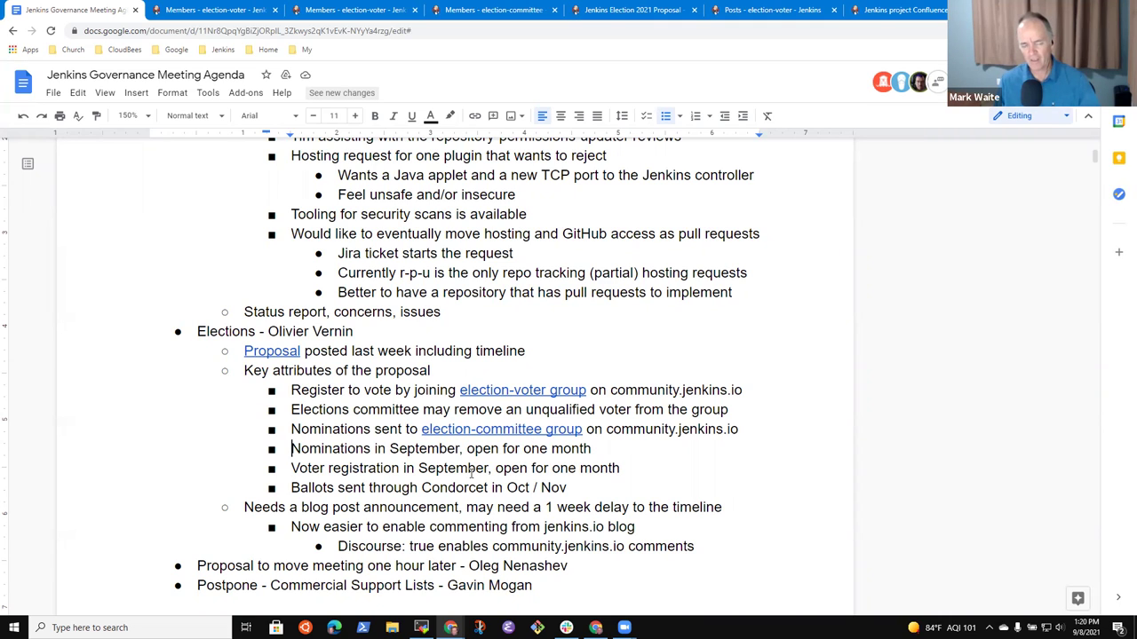
{"action": "key", "text": "shift+End"}
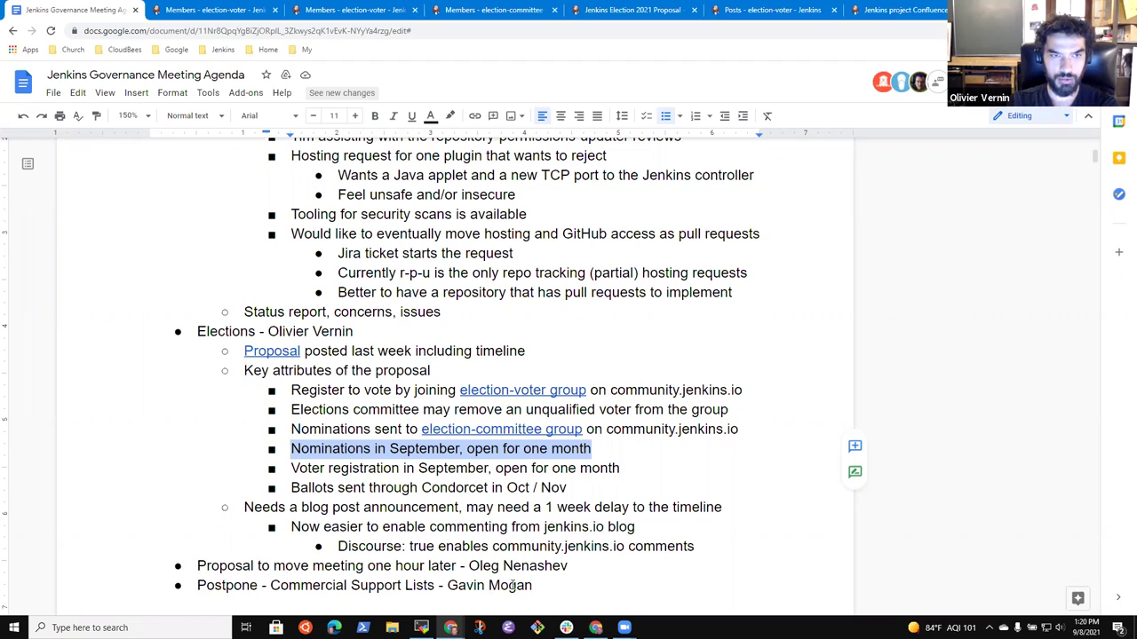
{"action": "left_click", "coordinate": [419, 468]}
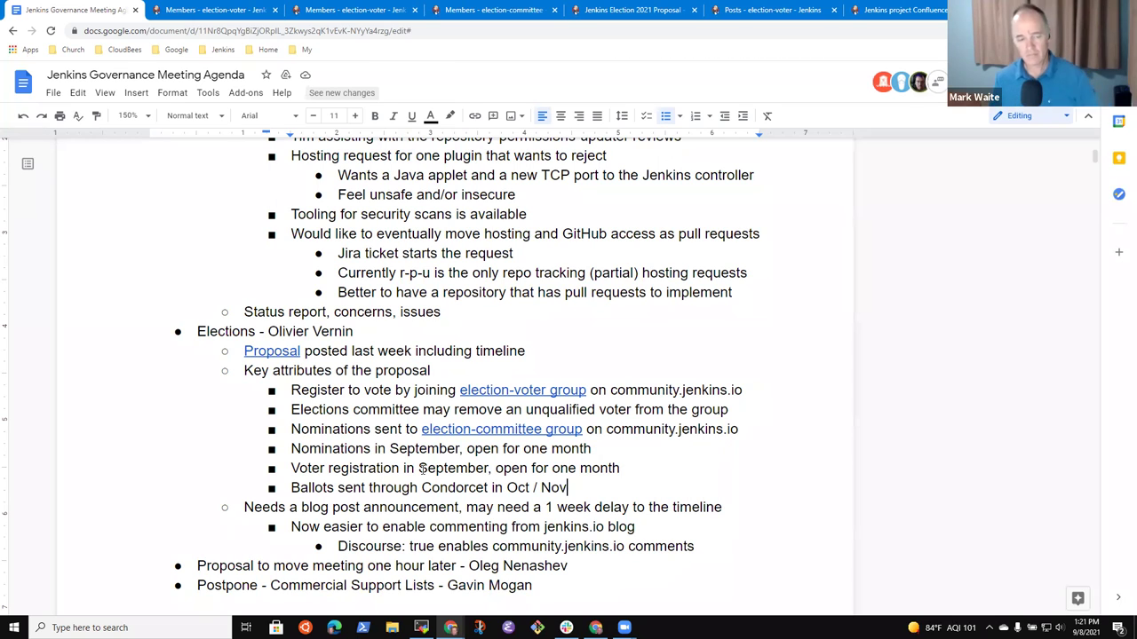
{"action": "key", "text": "Down"}
{"action": "key", "text": "Down"}
{"action": "key", "text": "Down"}
{"action": "key", "text": "Down"}
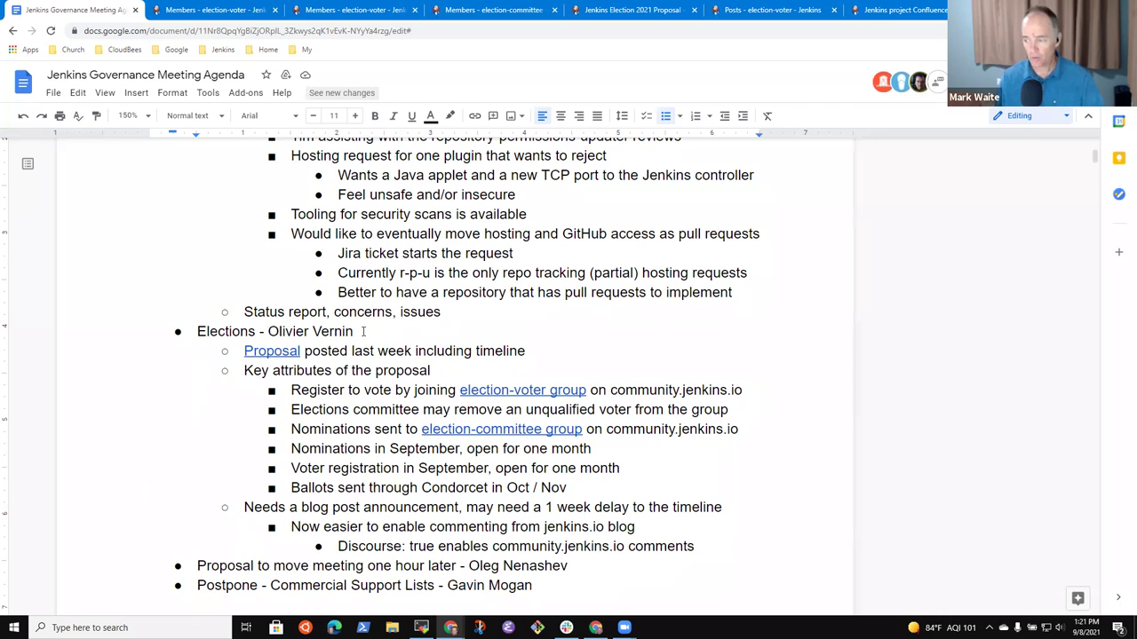
{"action": "key", "text": "Home"}
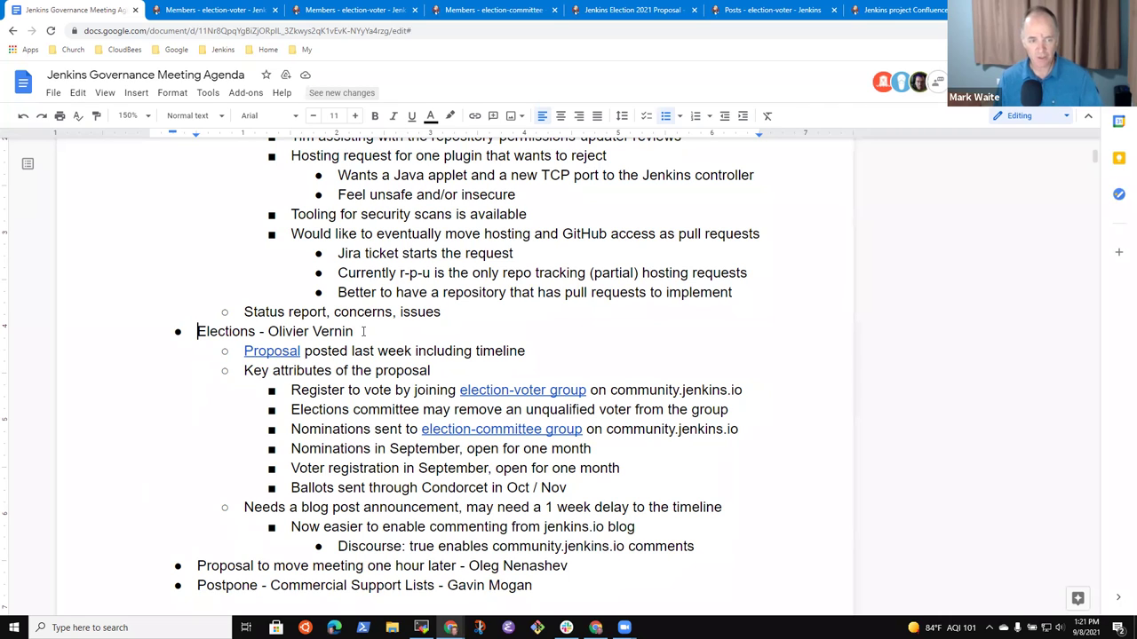
{"action": "key", "text": "shift+End"}
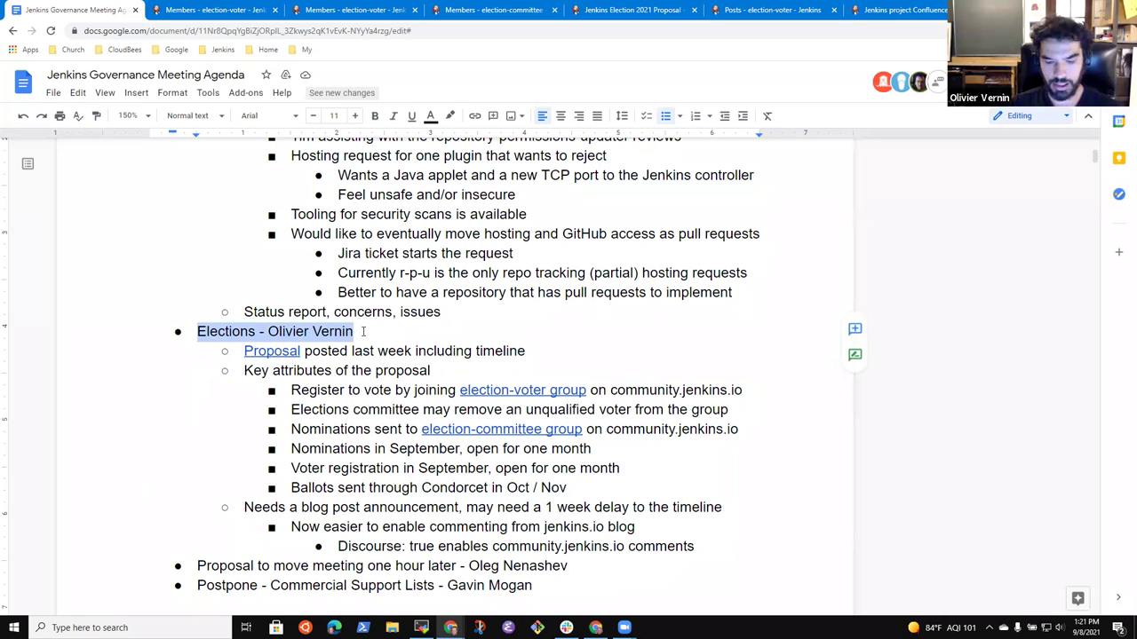
Add an "Approvals" bullet at the end of the Elections notes, level with the blog post announcement bullet, with an empty nested bullet beneath it.
{"action": "left_click", "coordinate": [363, 331]}
{"action": "key", "text": "Down"}
{"action": "key", "text": "Down"}
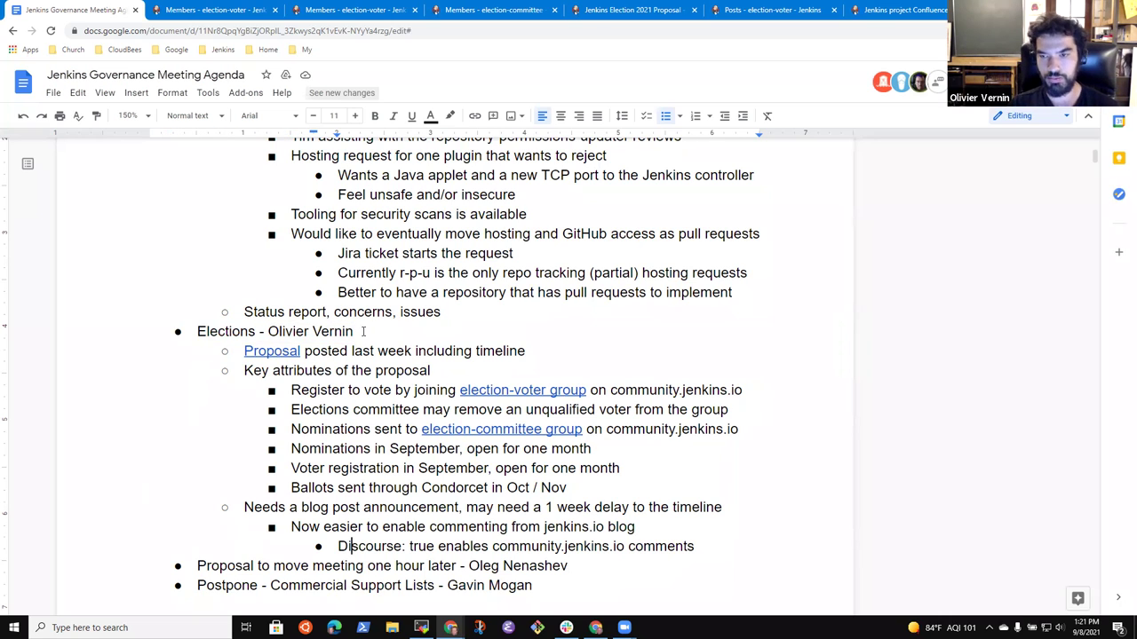
{"action": "key", "text": "End"}
{"action": "key", "text": "Return"}
{"action": "key", "text": "shift+Tab"}
{"action": "key", "text": "shift+Tab"}
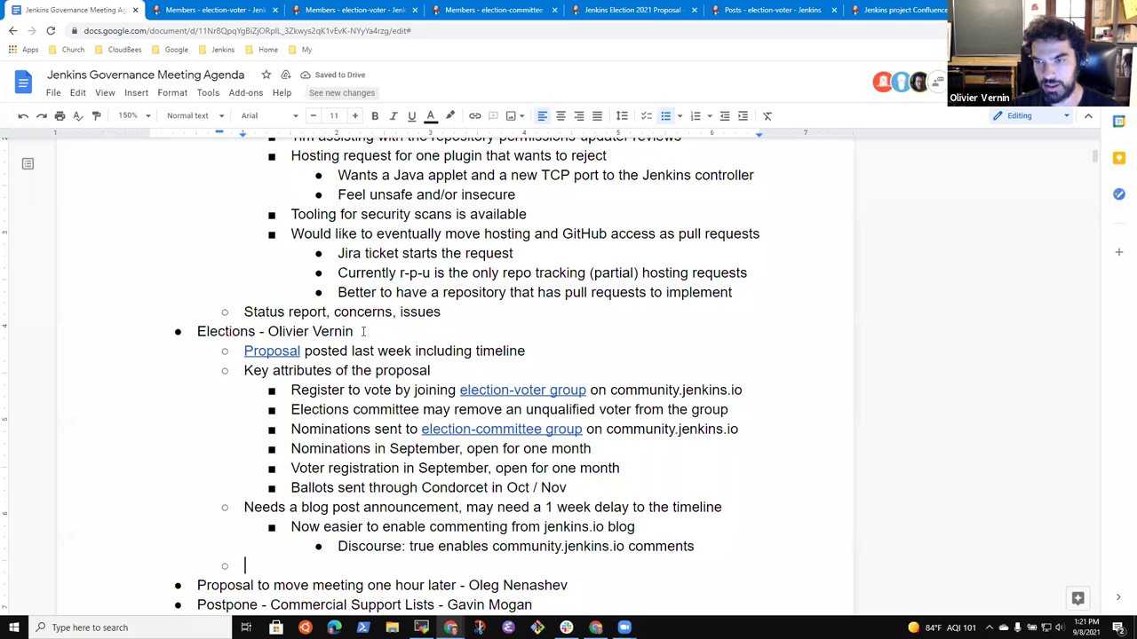
{"action": "type", "text": "Approval"}
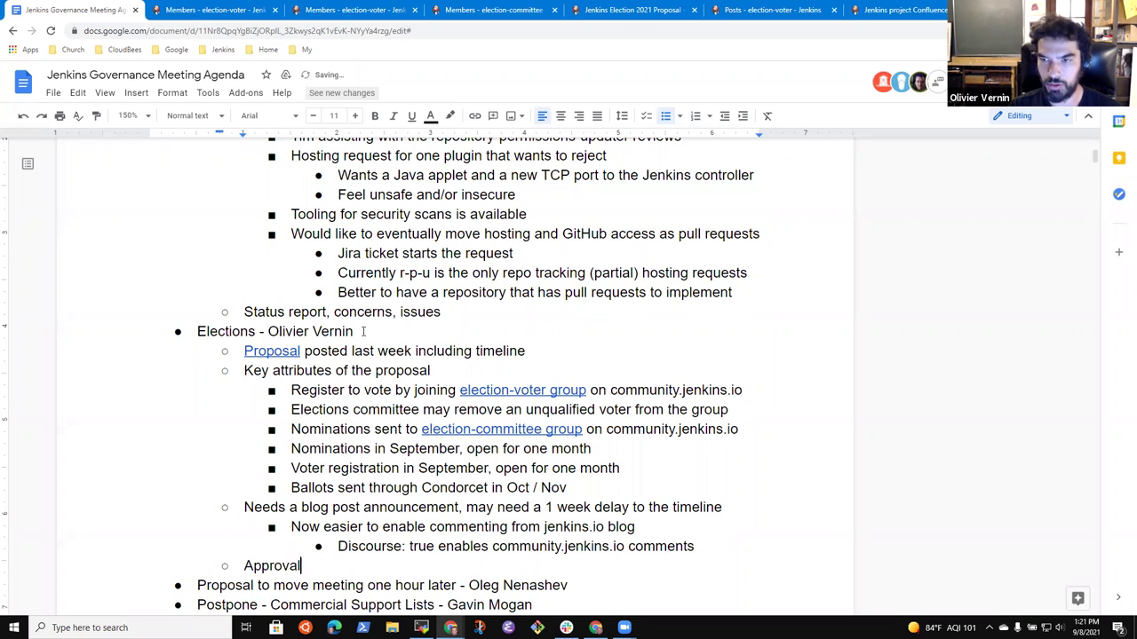
{"action": "type", "text": "s:"}
{"action": "key", "text": "Return"}
{"action": "key", "text": "Tab"}
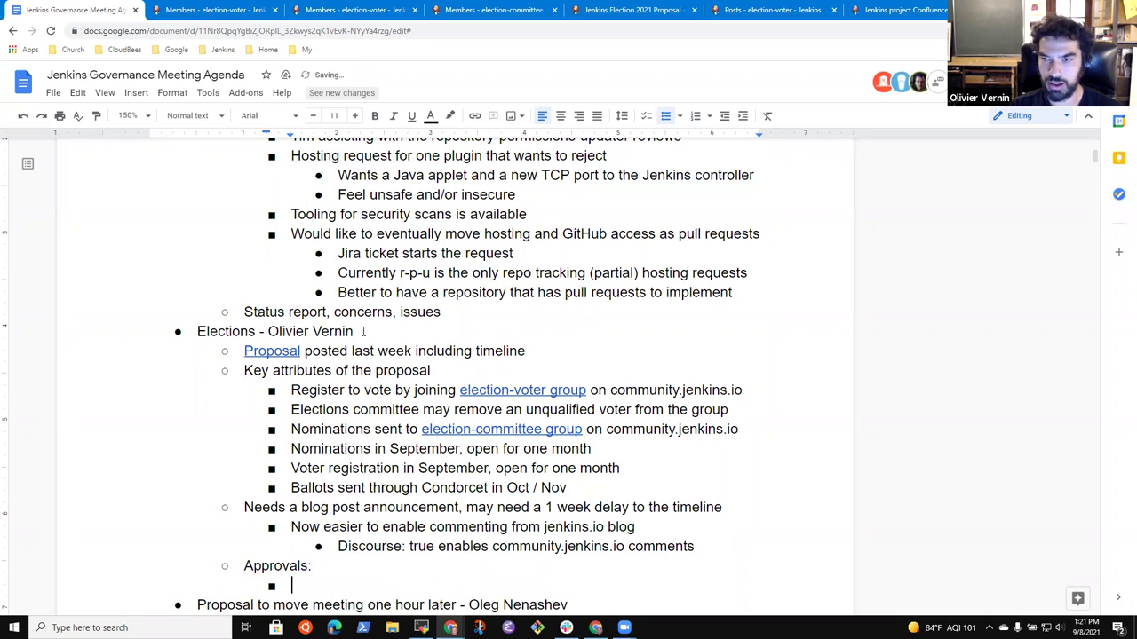
{"action": "key", "text": "Up"}
{"action": "key", "text": "End"}
{"action": "key", "text": "BackSpace"}
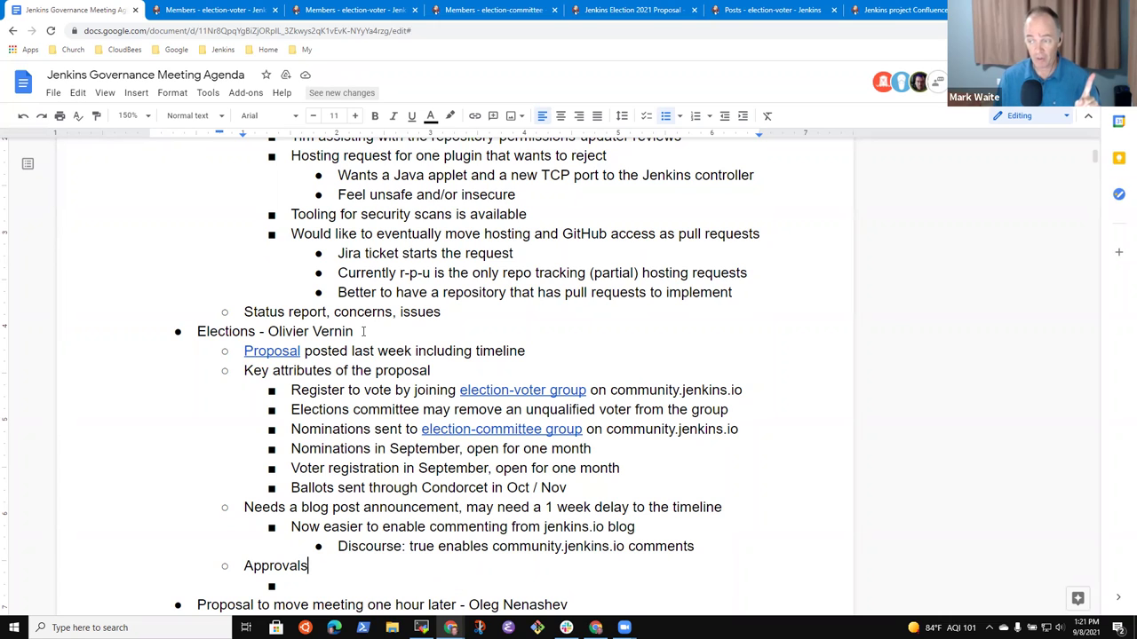
Record the first two approvals under "Approvals" as separate "+1 from" bullets, each with the approver's first name.
{"action": "key", "text": "Down"}
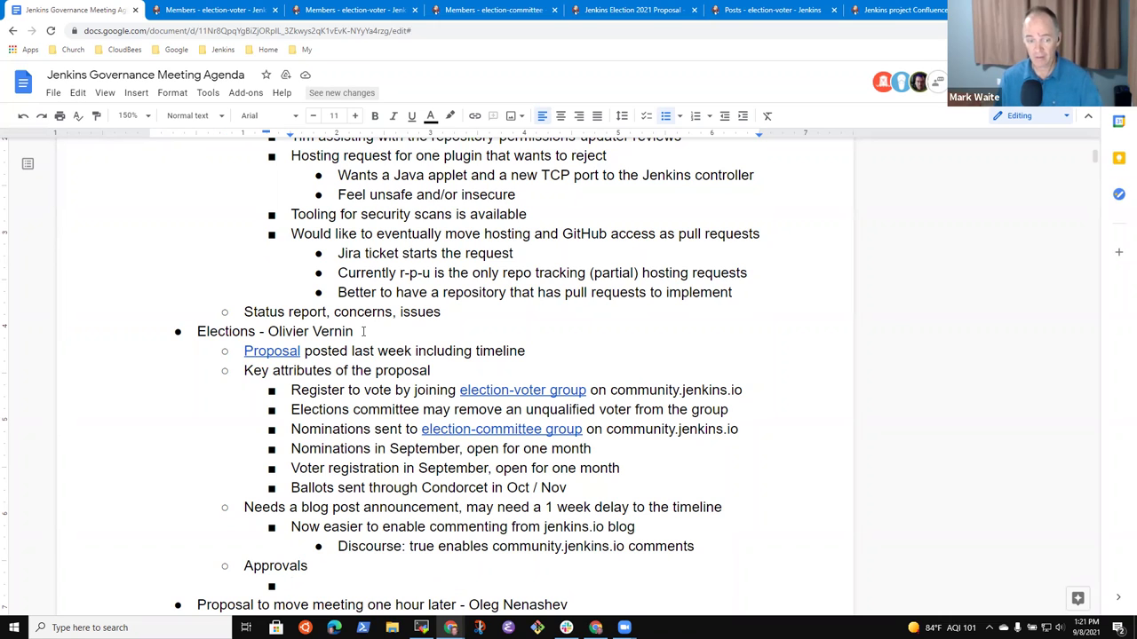
{"action": "type", "text": "+1 "}
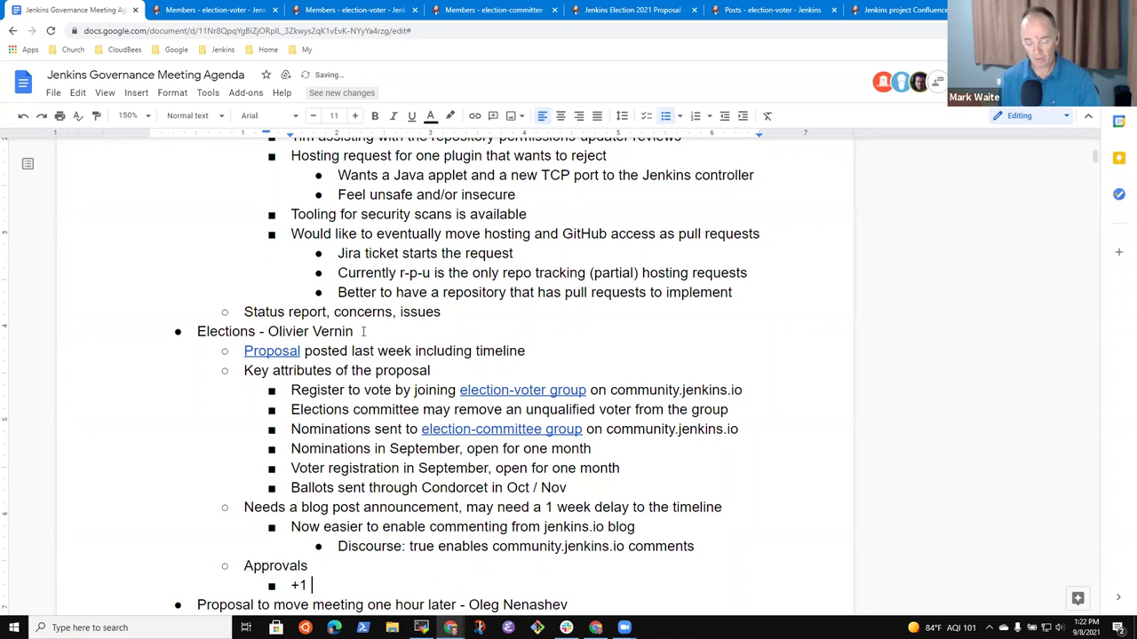
{"action": "type", "text": "from Gavin"}
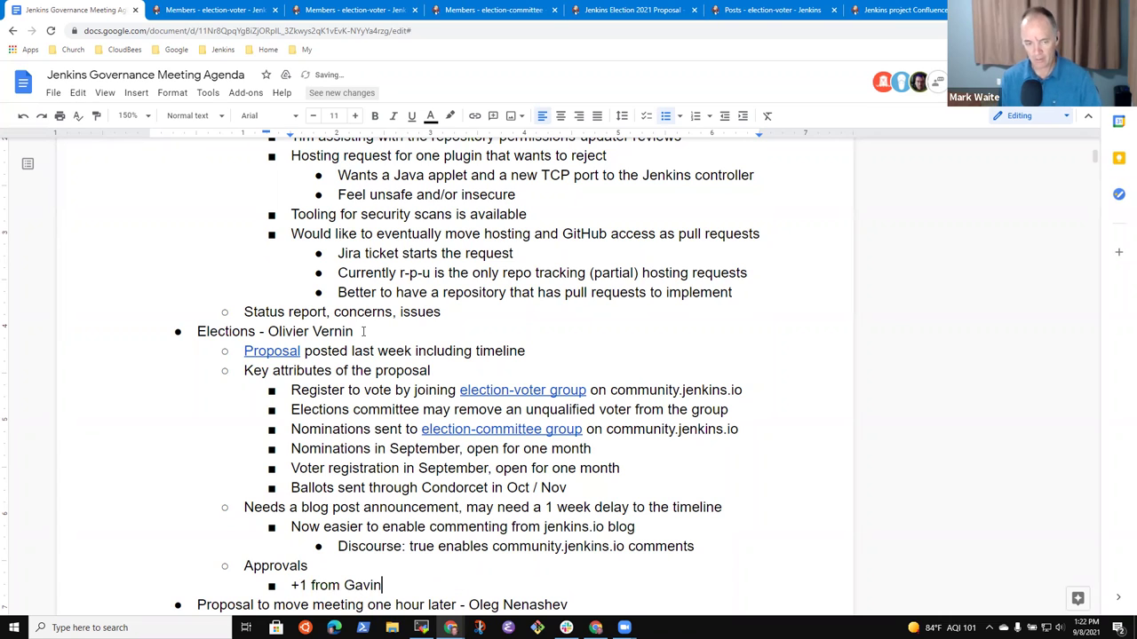
{"action": "key", "text": "Return"}
{"action": "type", "text": "+1 "}
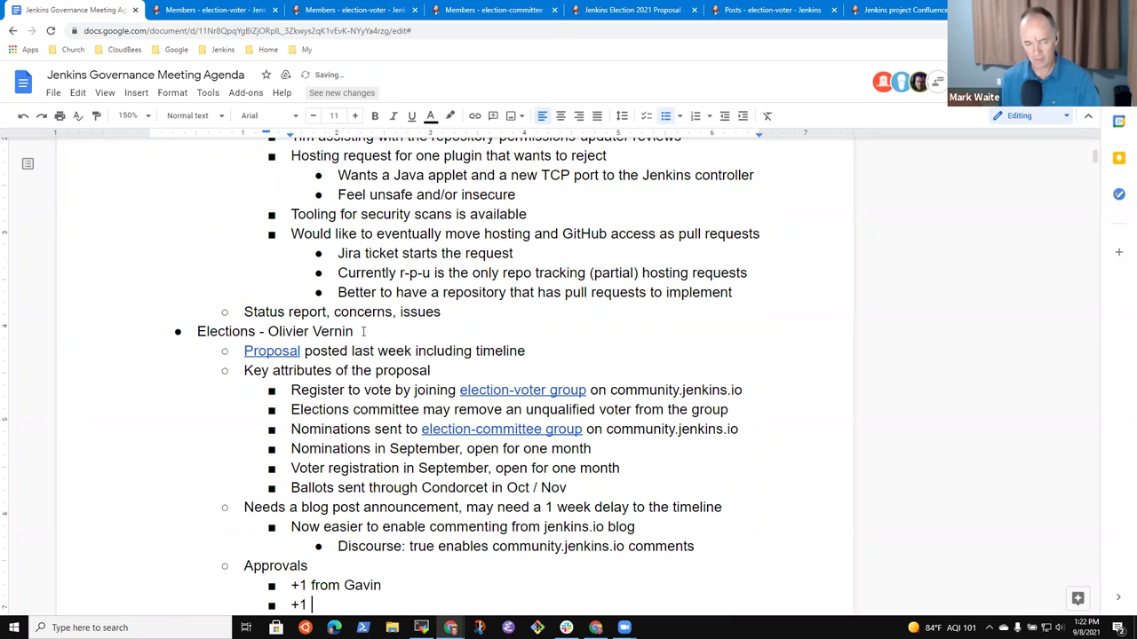
{"action": "type", "text": "from M"}
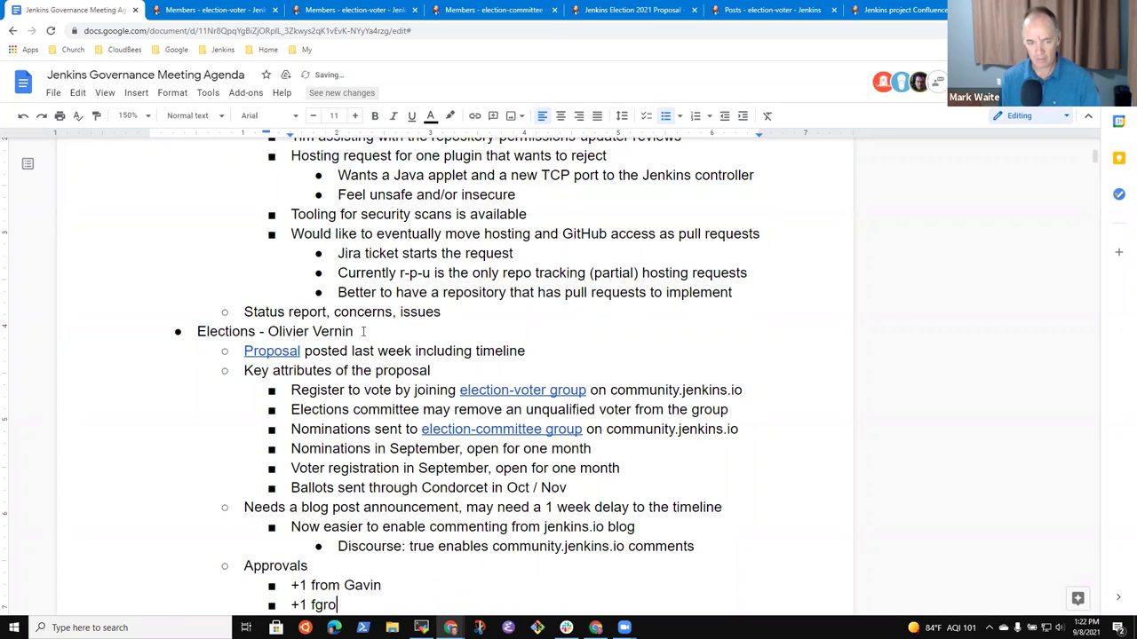
{"action": "type", "text": "ark"}
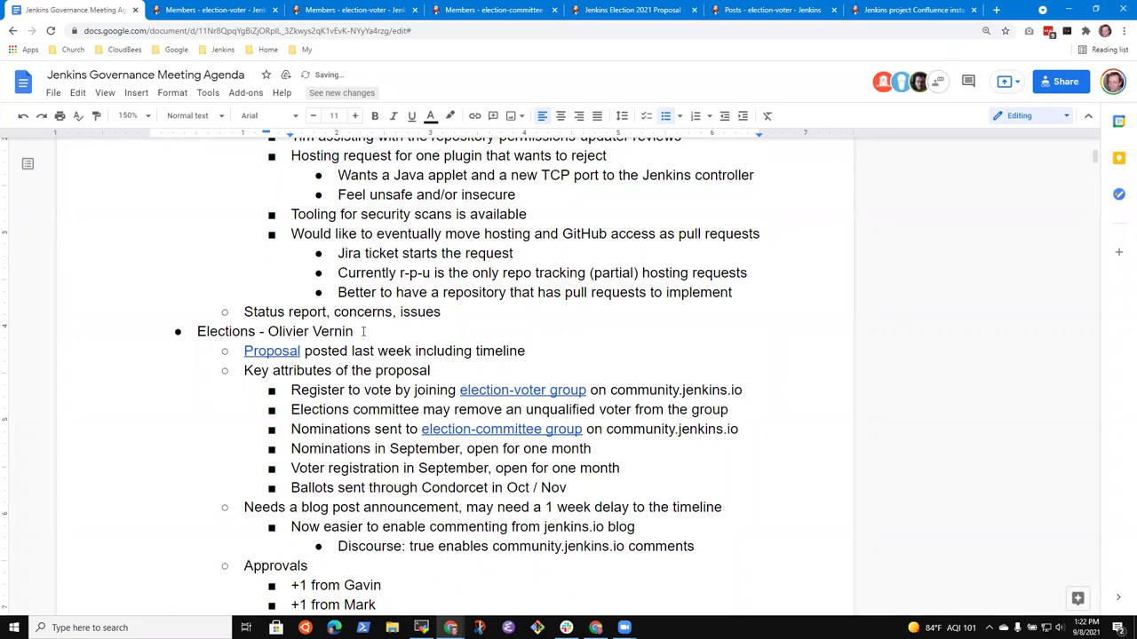
Add two more "+1 from" bullets to the approvals list with the third and fourth approvers' first names.
{"action": "key", "text": "Return"}
{"action": "type", "text": "+1 "}
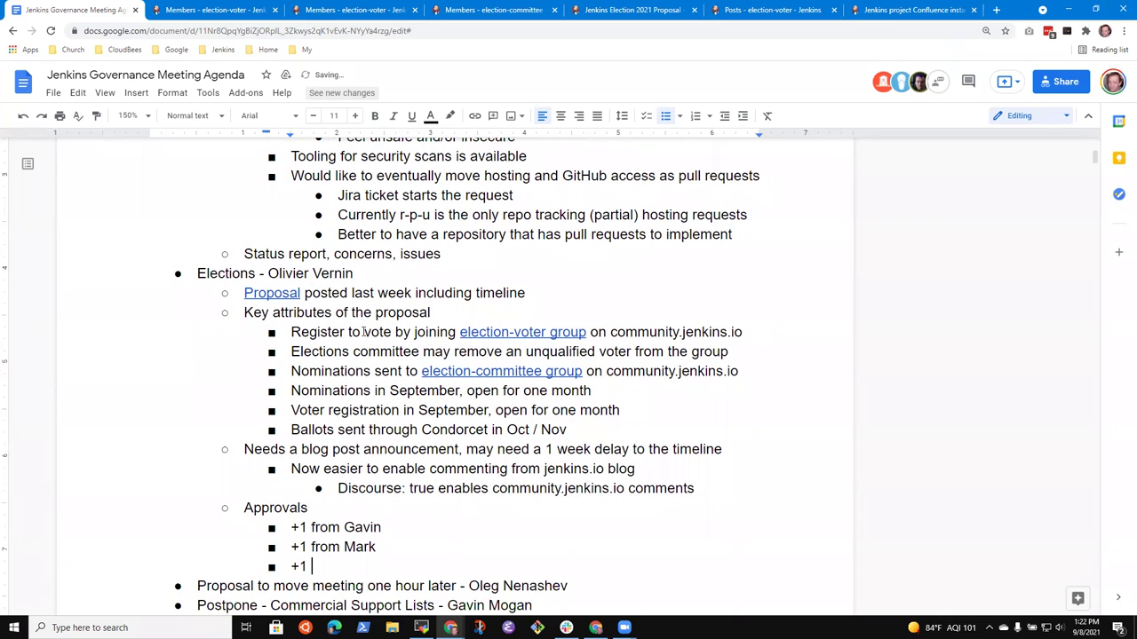
{"action": "type", "text": "from"}
{"action": "type", "text": " Ew"}
{"action": "type", "text": "elina"}
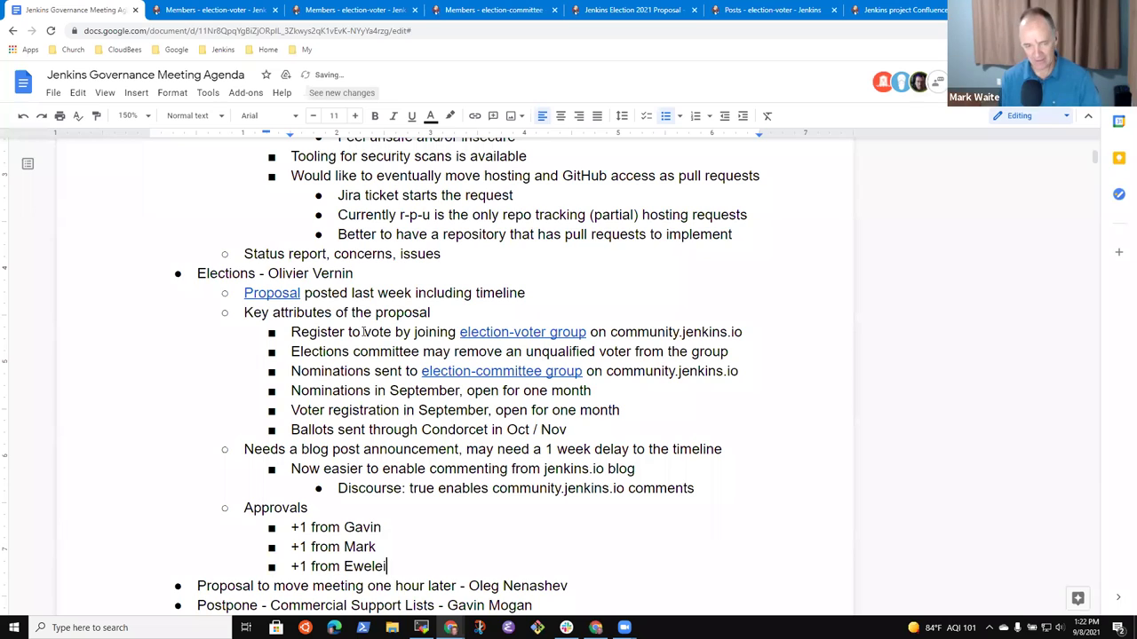
{"action": "key", "text": "BackSpace"}
{"action": "key", "text": "BackSpace"}
{"action": "key", "text": "BackSpace"}
{"action": "type", "text": "ina"}
{"action": "key", "text": "Return"}
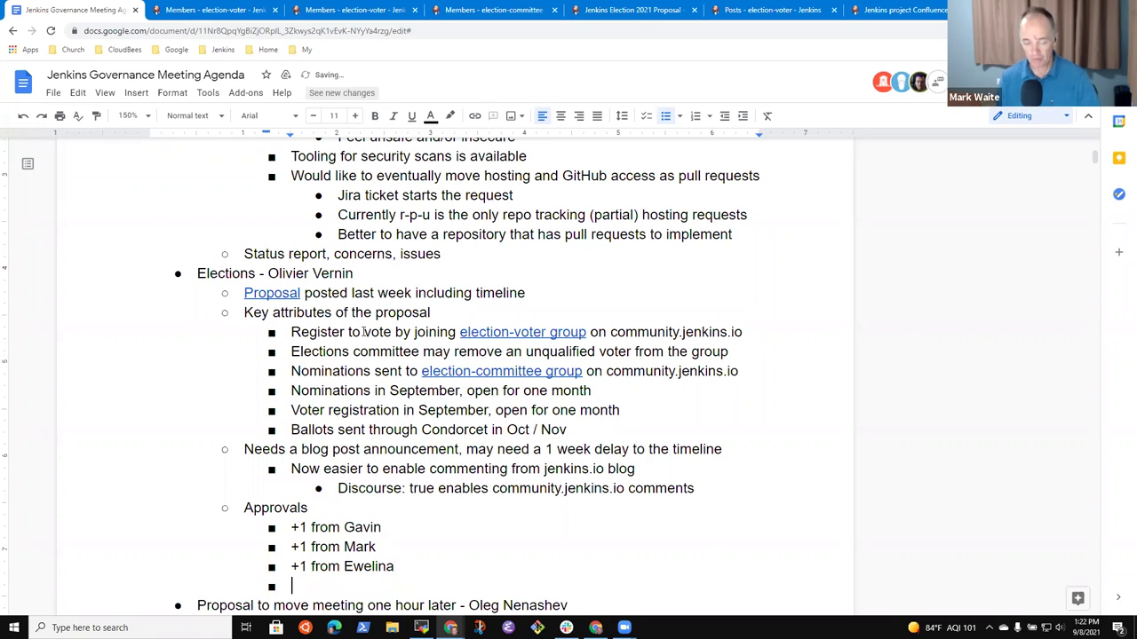
{"action": "type", "text": "+1 "}
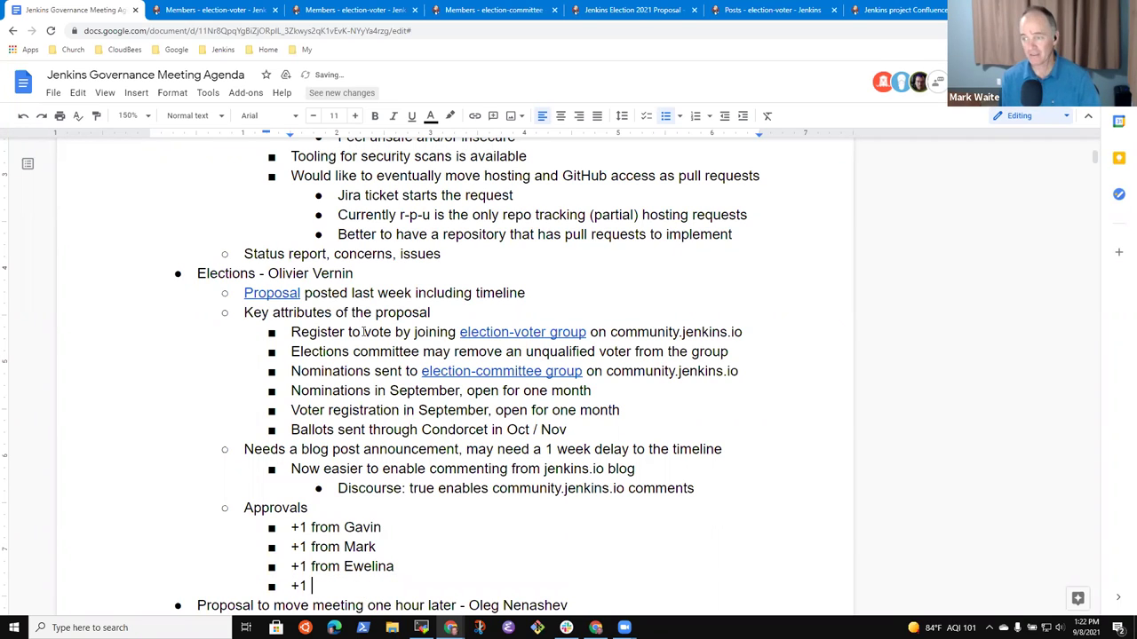
{"action": "type", "text": "from Olivier"}
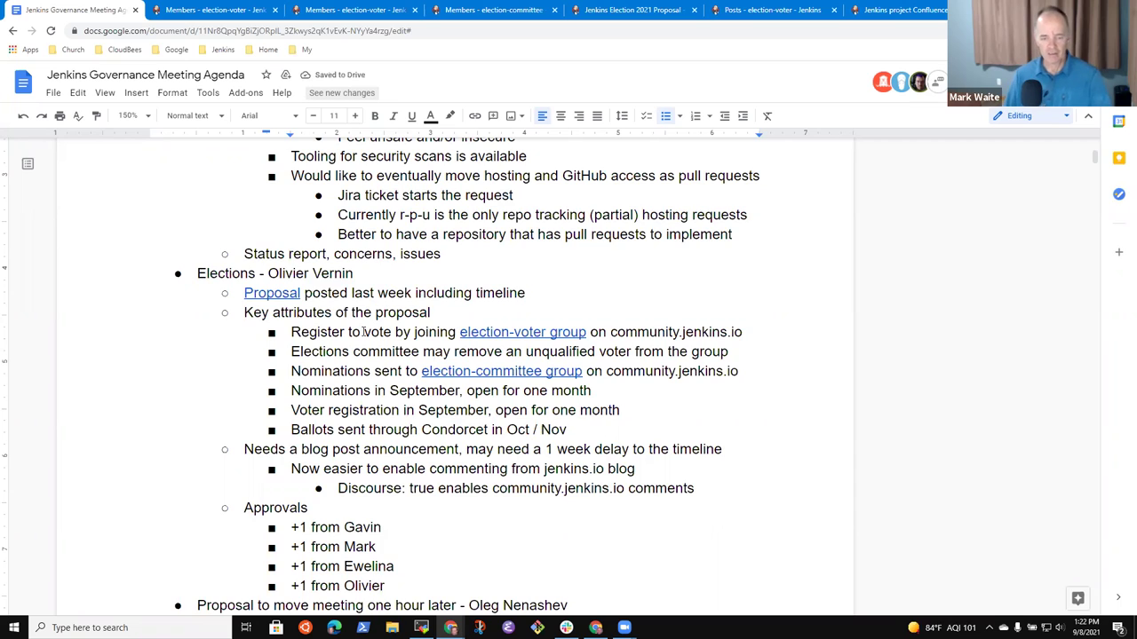
Prefix the agenda item about moving the meeting one hour later with "Postpone - ".
{"action": "scroll", "coordinate": [363, 332], "scroll_direction": "down", "scroll_amount": 1}
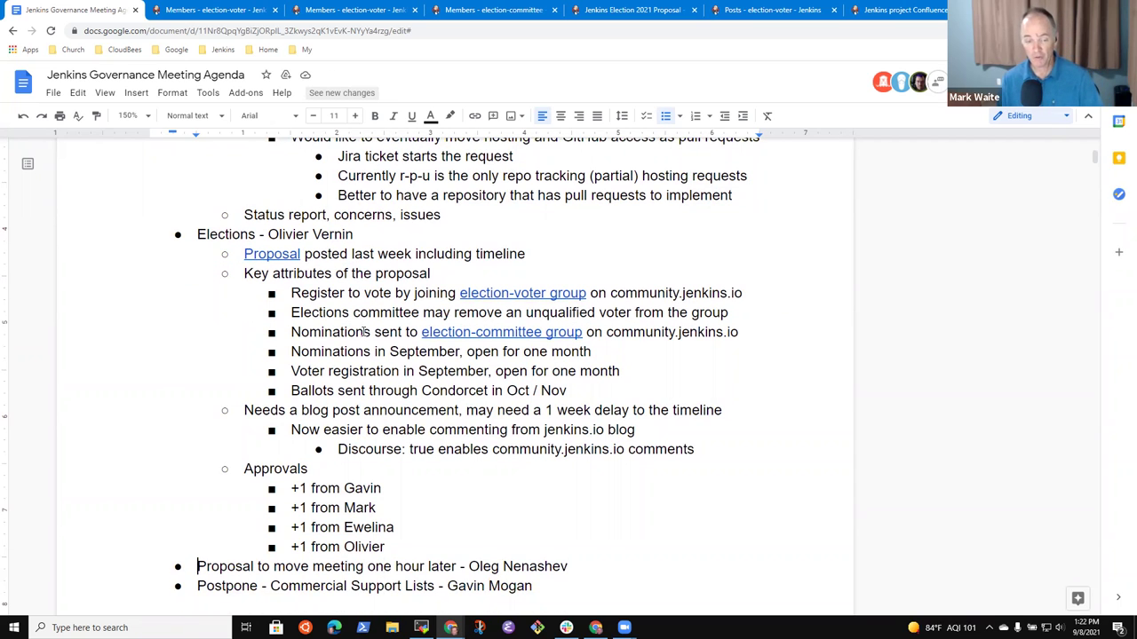
{"action": "key", "text": "Home"}
{"action": "type", "text": "Post"}
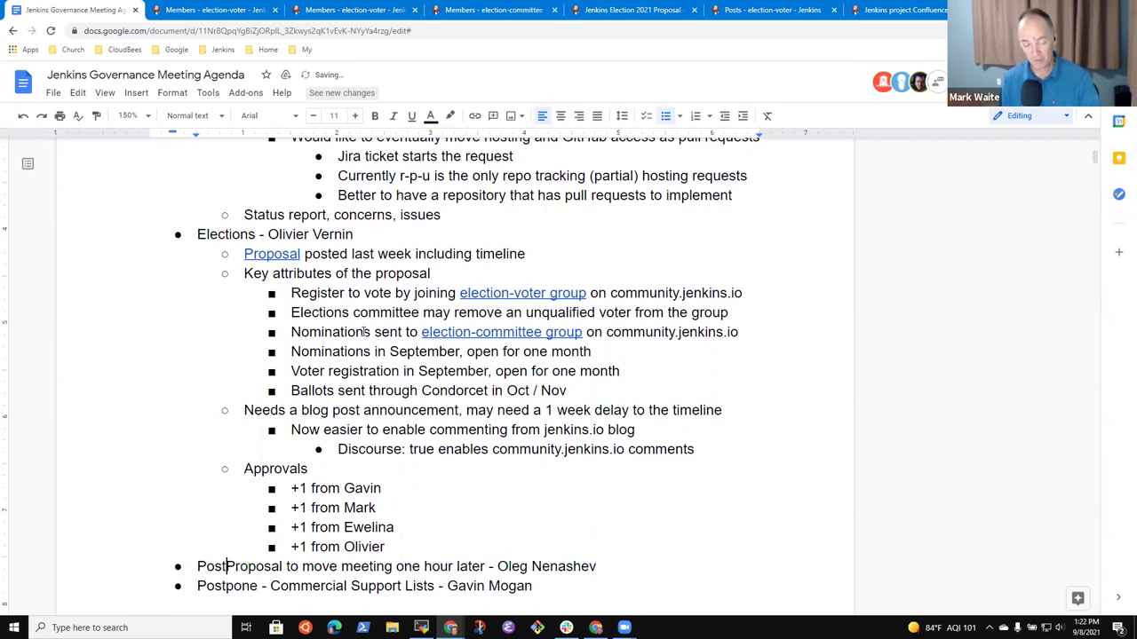
{"action": "type", "text": "pone -"}
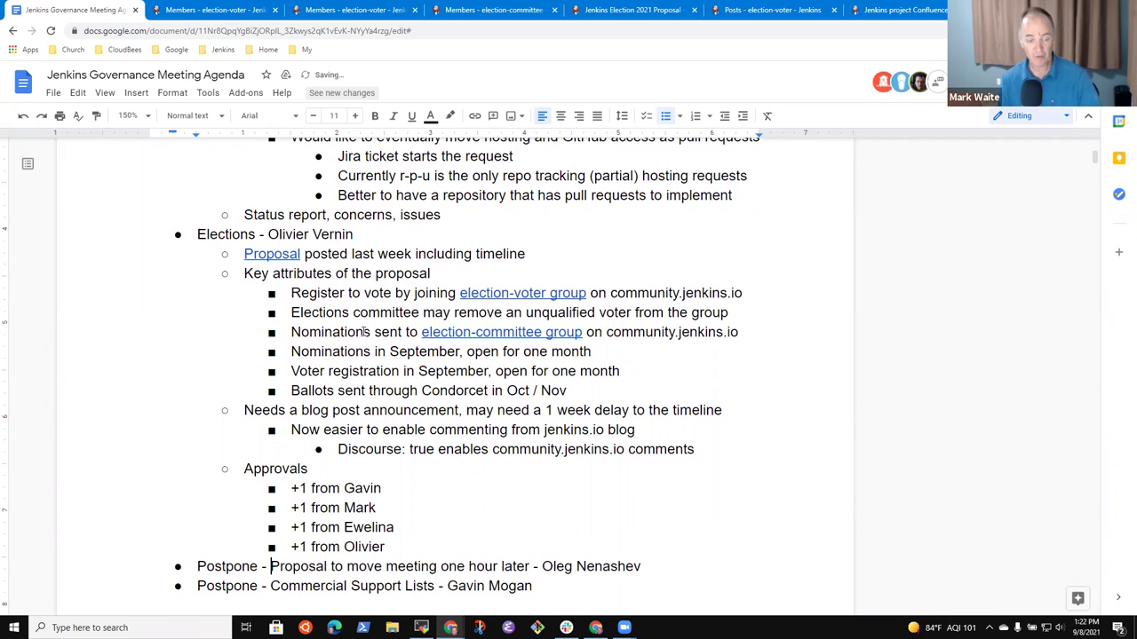
Highlight the postponed meeting-time item and the Commercial Support Lists item in turn for review.
{"action": "key", "text": "End"}
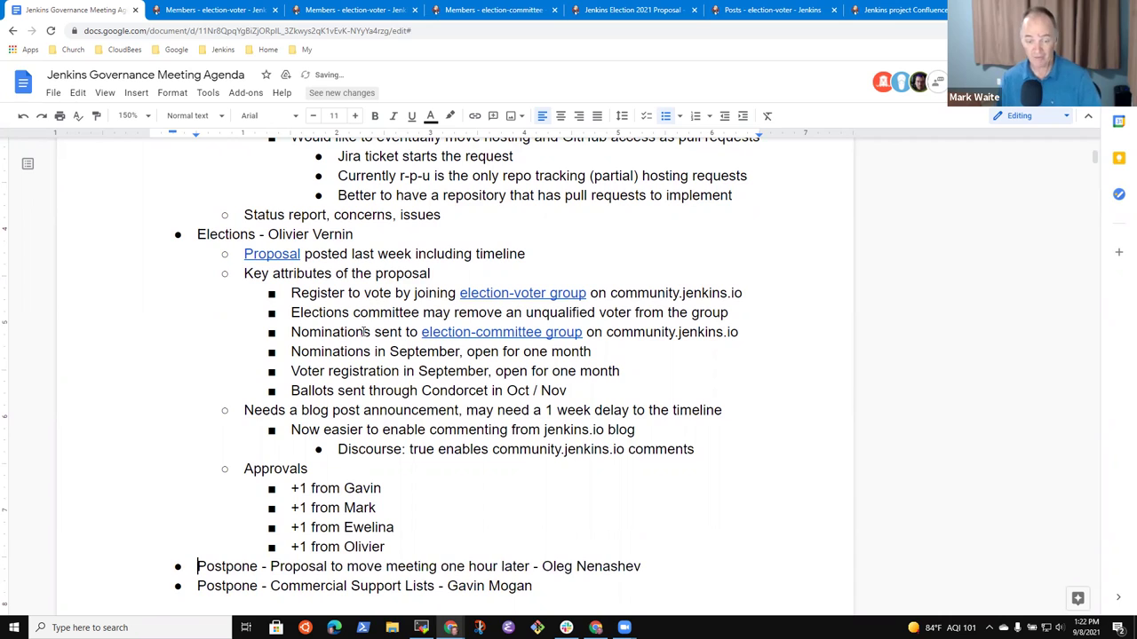
{"action": "key", "text": "Home"}
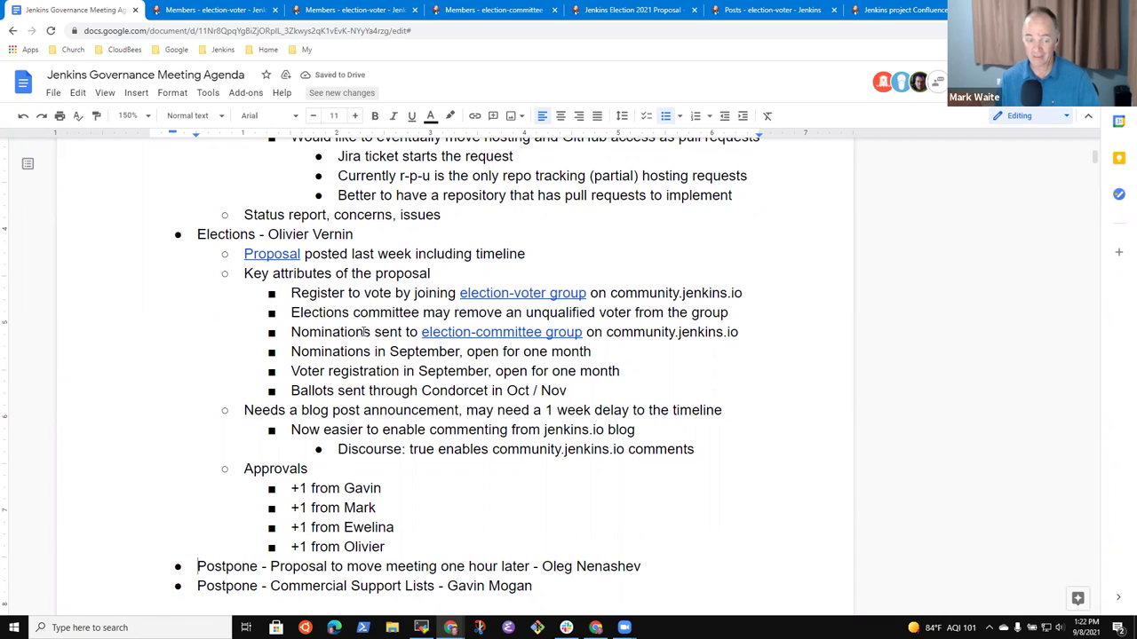
{"action": "key", "text": "shift+End"}
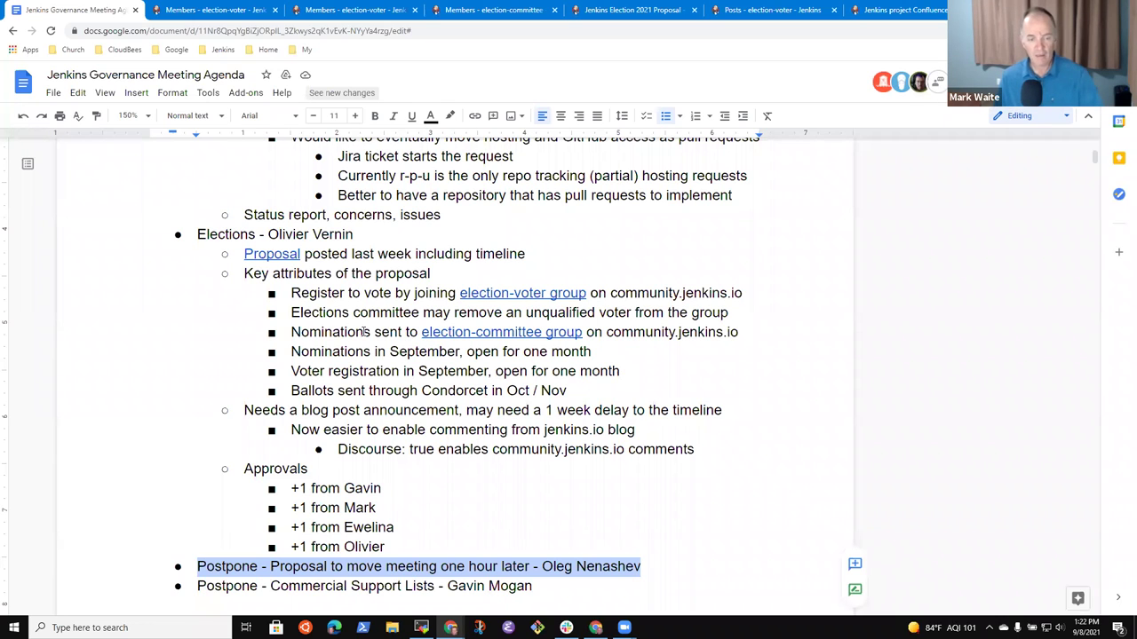
{"action": "key", "text": "Right"}
{"action": "key", "text": "shift+End"}
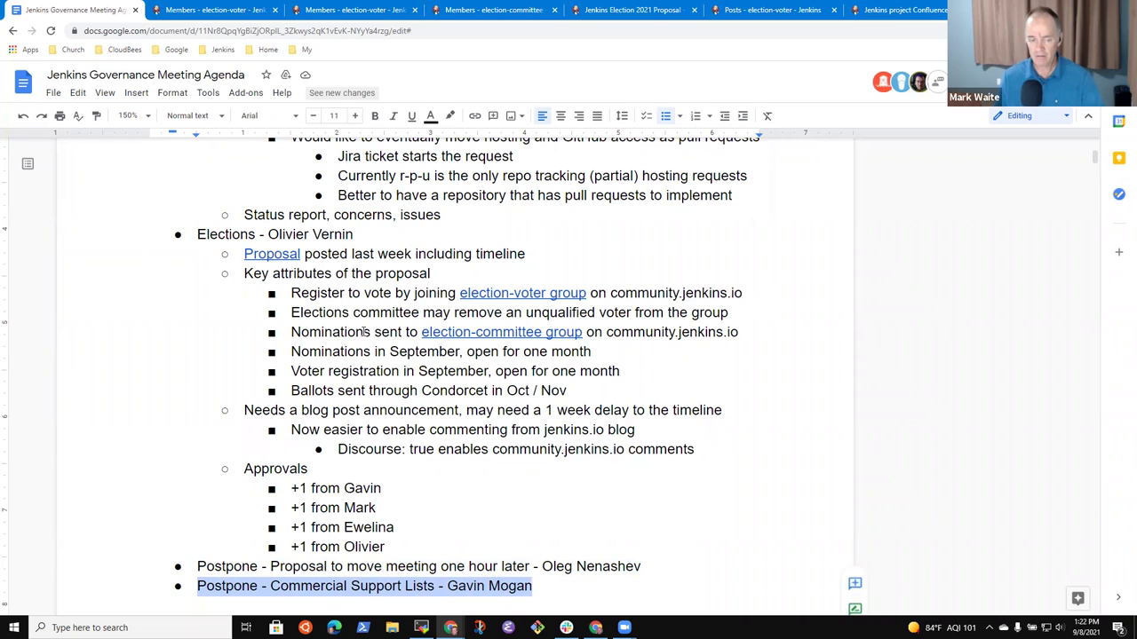
{"action": "key", "text": "Left"}
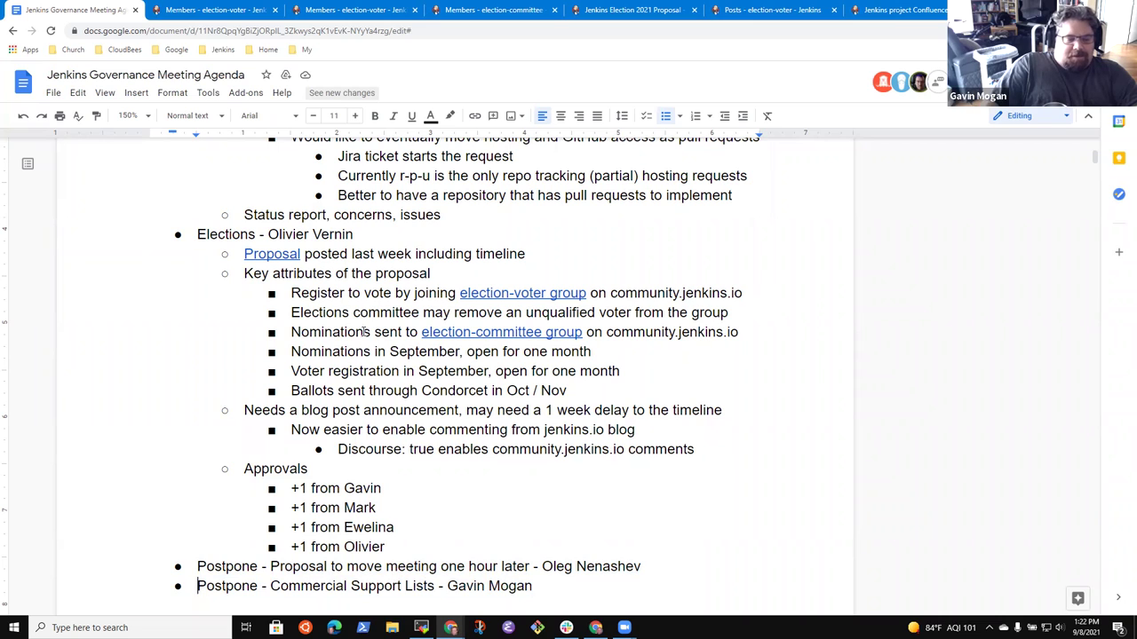
Add a sub-bullet under Commercial Support Lists reading "Wants a way to easily connect users to companies that provide commercial support".
{"action": "key", "text": "End"}
{"action": "key", "text": "Return"}
{"action": "key", "text": "Tab"}
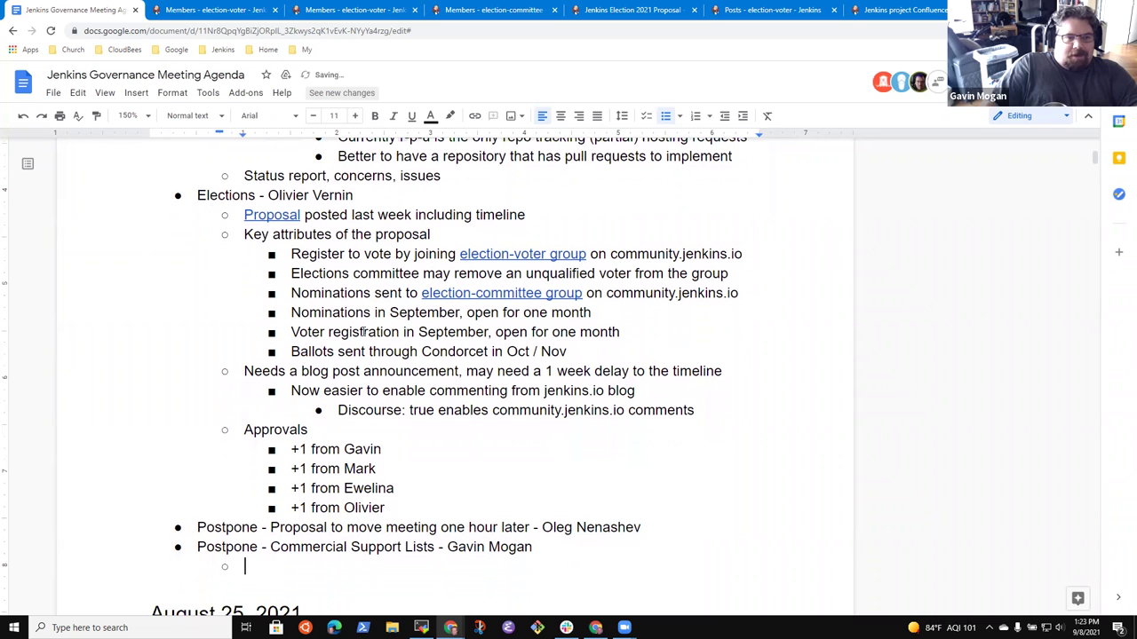
{"action": "type", "text": "Wants a way to "}
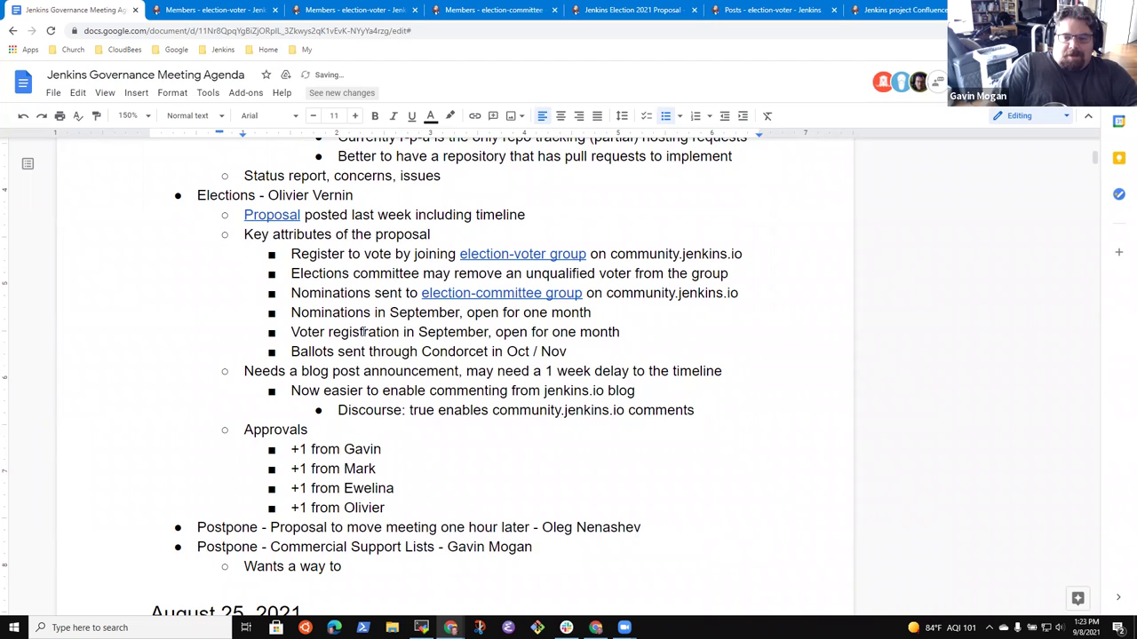
{"action": "type", "text": "easily connect "}
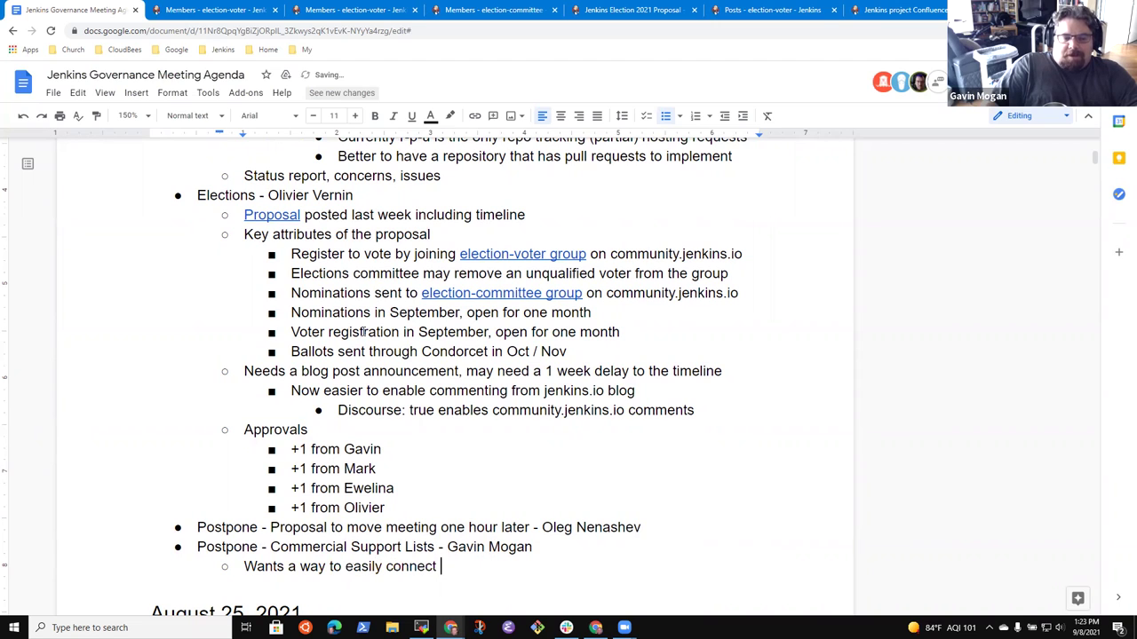
{"action": "type", "text": "users to "}
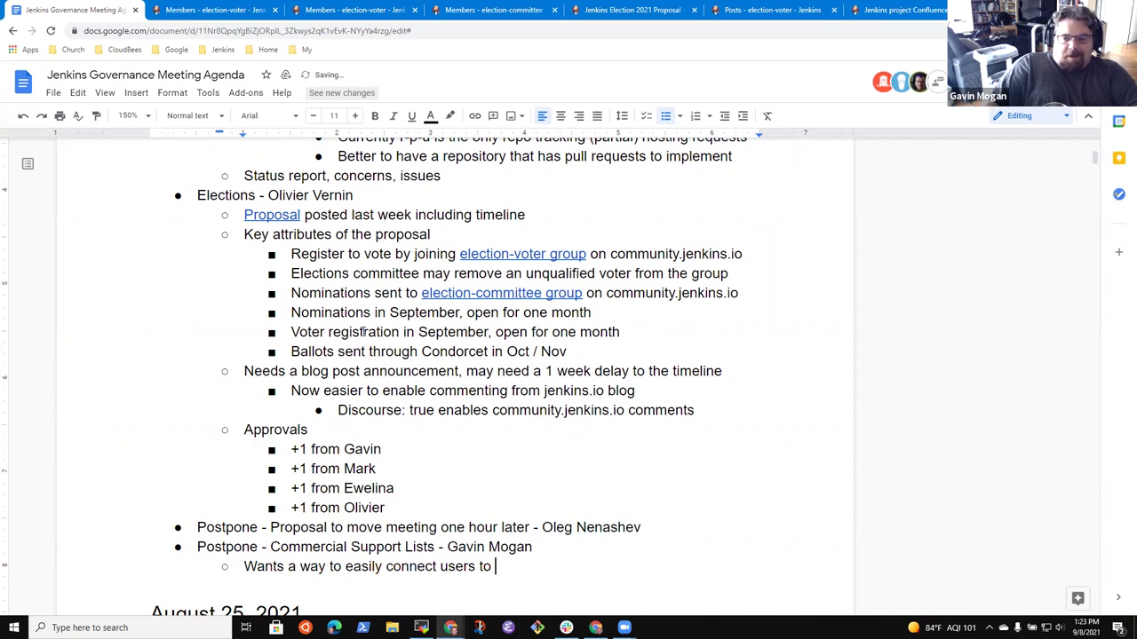
{"action": "type", "text": "companies "}
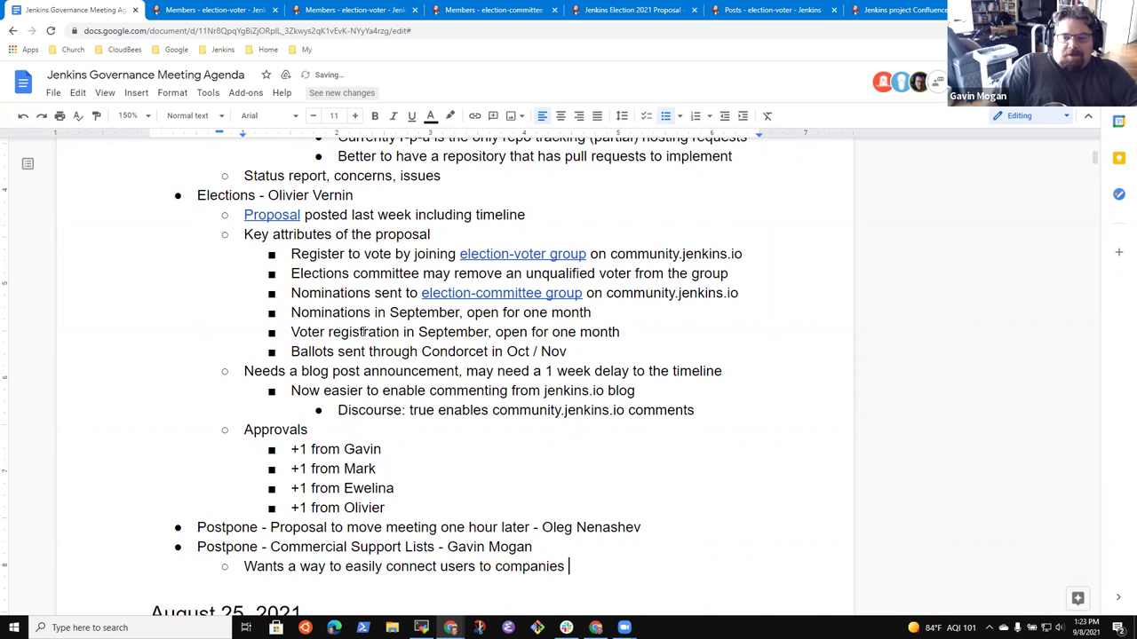
{"action": "type", "text": "that provide "}
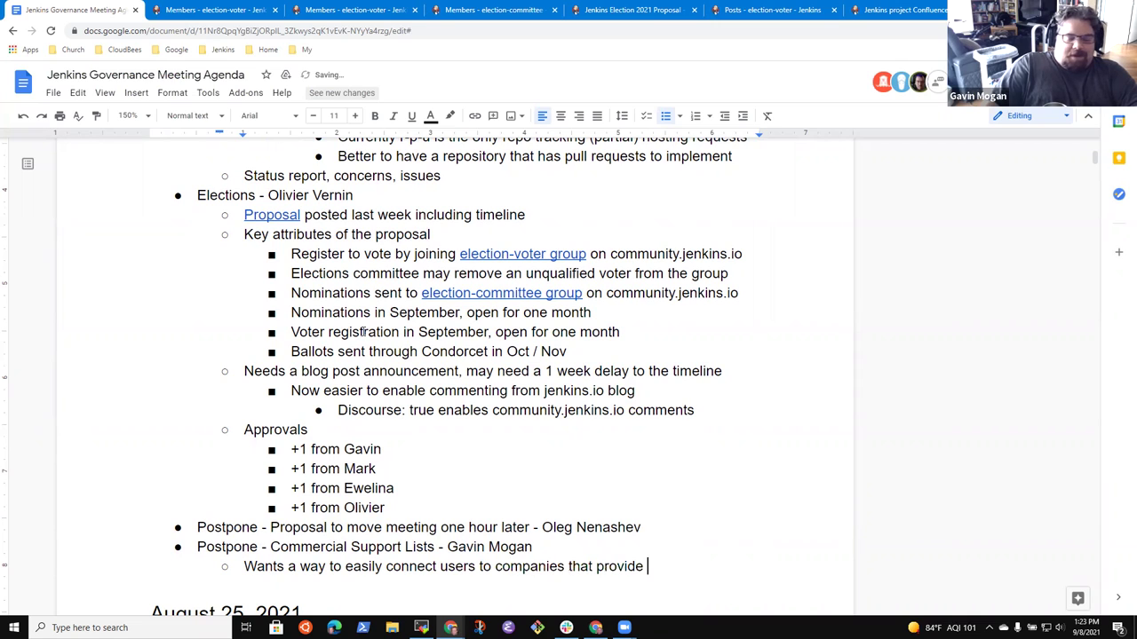
{"action": "type", "text": "commerc"}
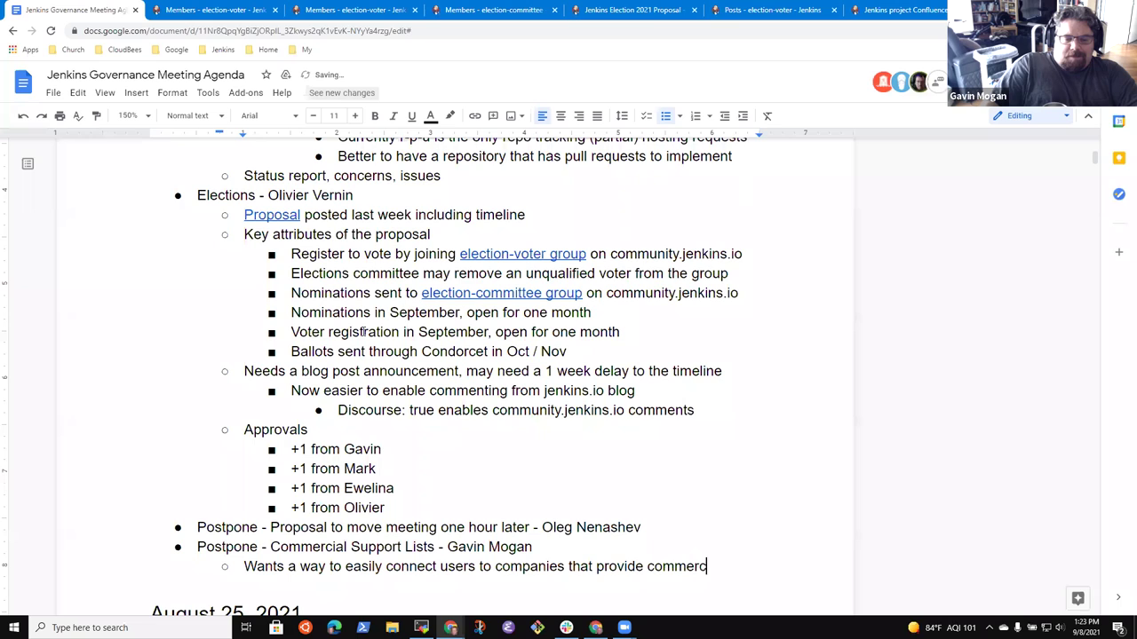
{"action": "type", "text": "ial support"}
Shorten the new sub-bullet's wording to "Wants a way to easily connect users to commercial companies".
{"action": "key", "text": "ctrl+BackSpace"}
{"action": "key", "text": "ctrl+BackSpace"}
{"action": "key", "text": "ctrl+BackSpace"}
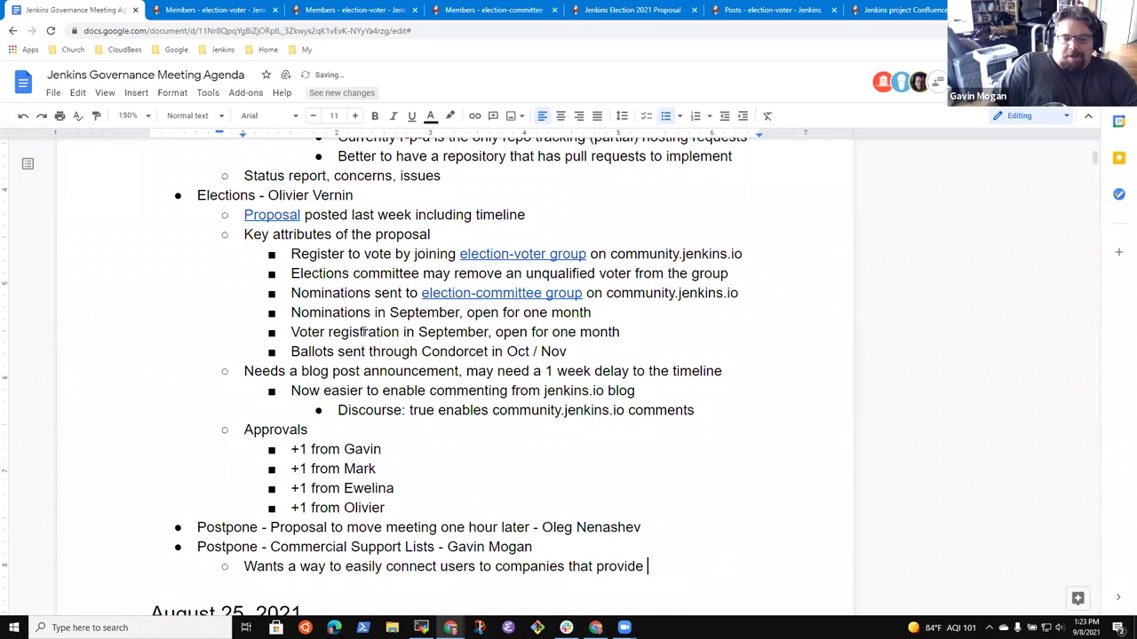
{"action": "key", "text": "ctrl+BackSpace"}
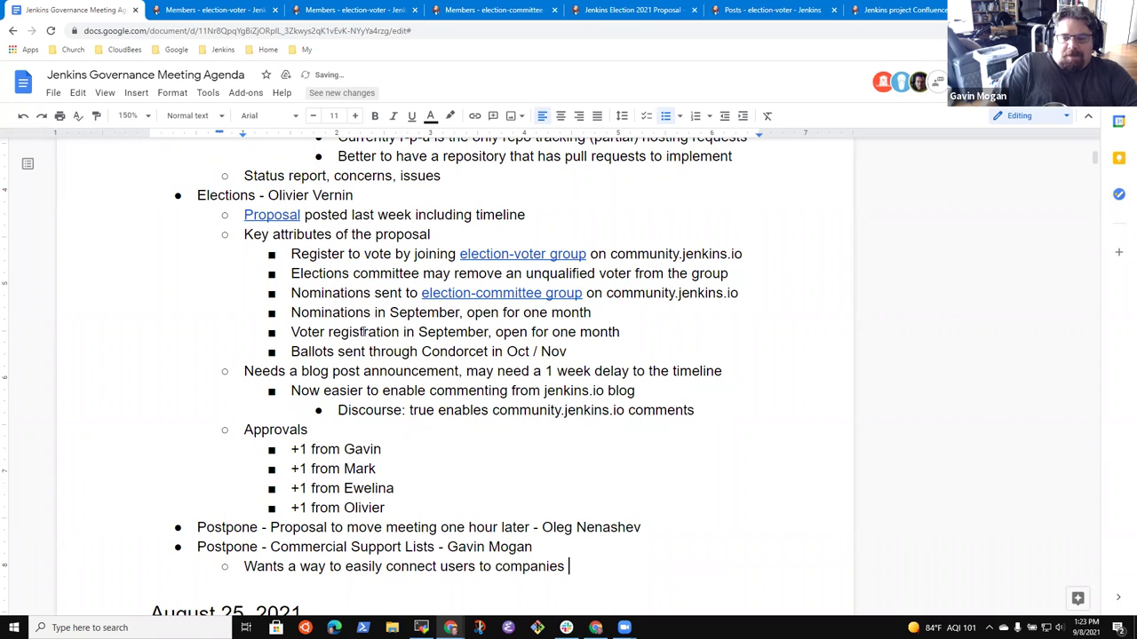
{"action": "key", "text": "ctrl+Left"}
{"action": "type", "text": "commercial"}
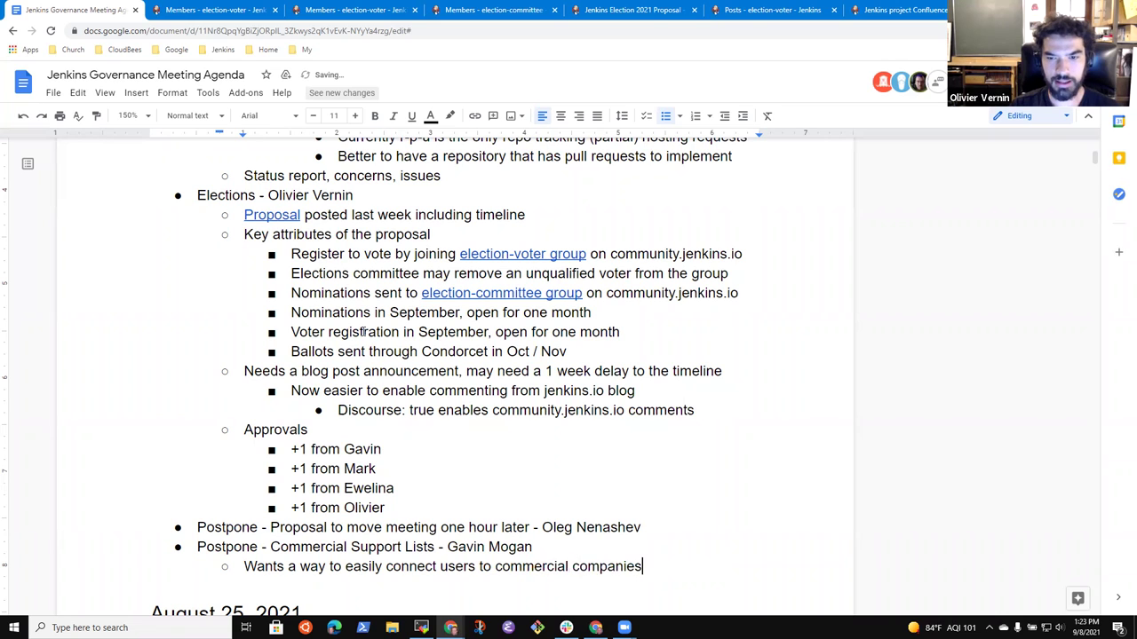
Add a nested bullet under the commercial companies note reading "Page on jenkins.io managed by pull request".
{"action": "key", "text": "Return"}
{"action": "key", "text": "Tab"}
{"action": "type", "text": "Pag"}
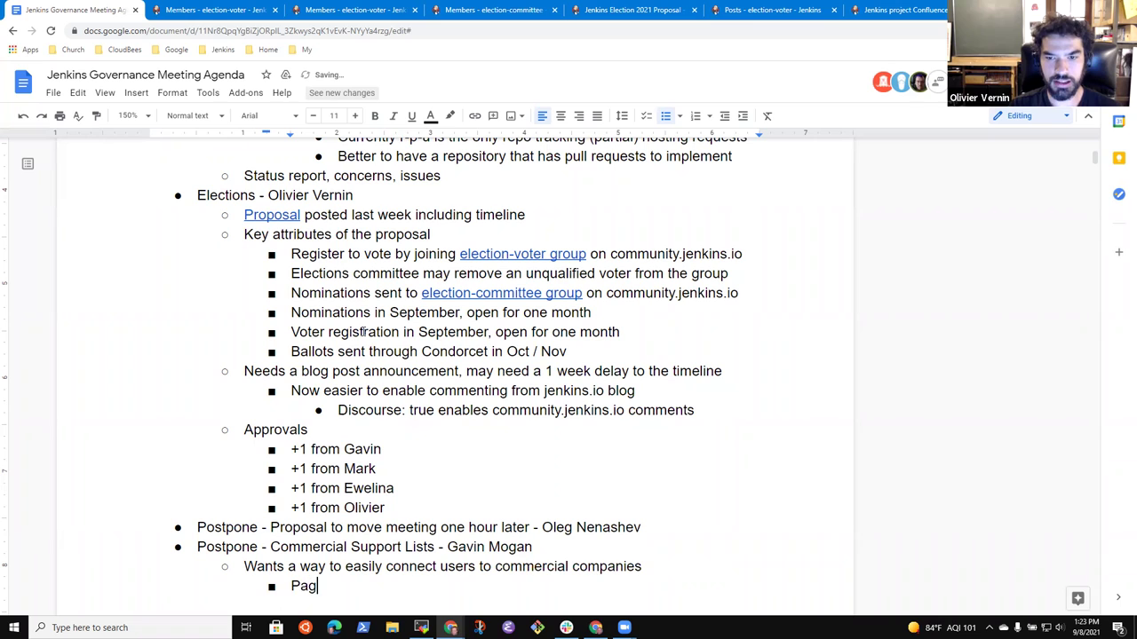
{"action": "type", "text": "e on jenkins.io "}
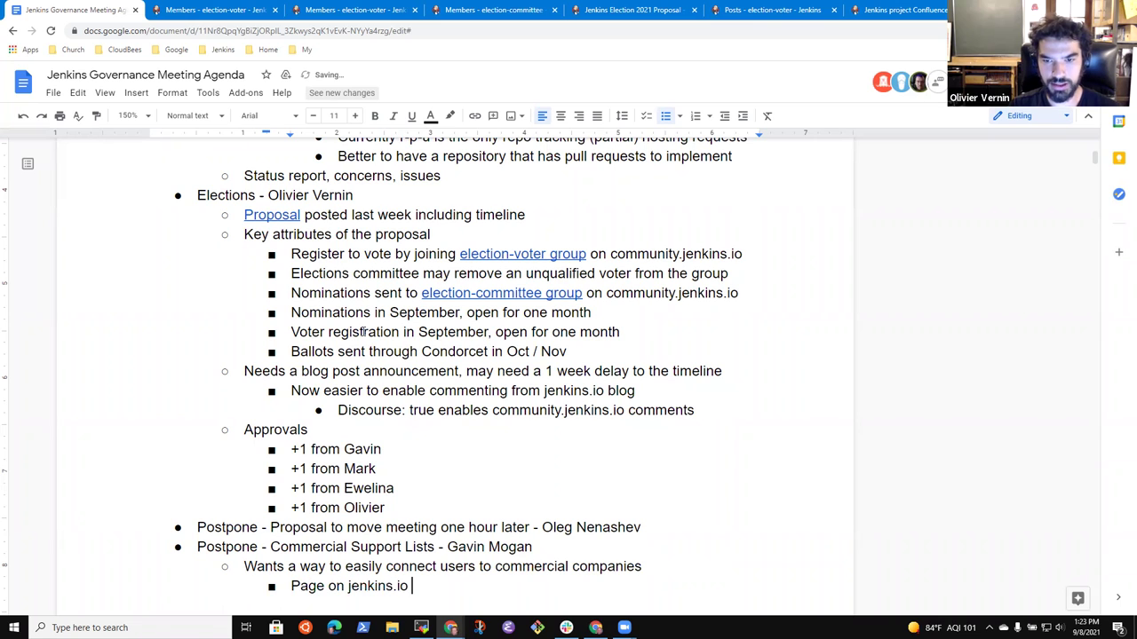
{"action": "type", "text": "managed by pu"}
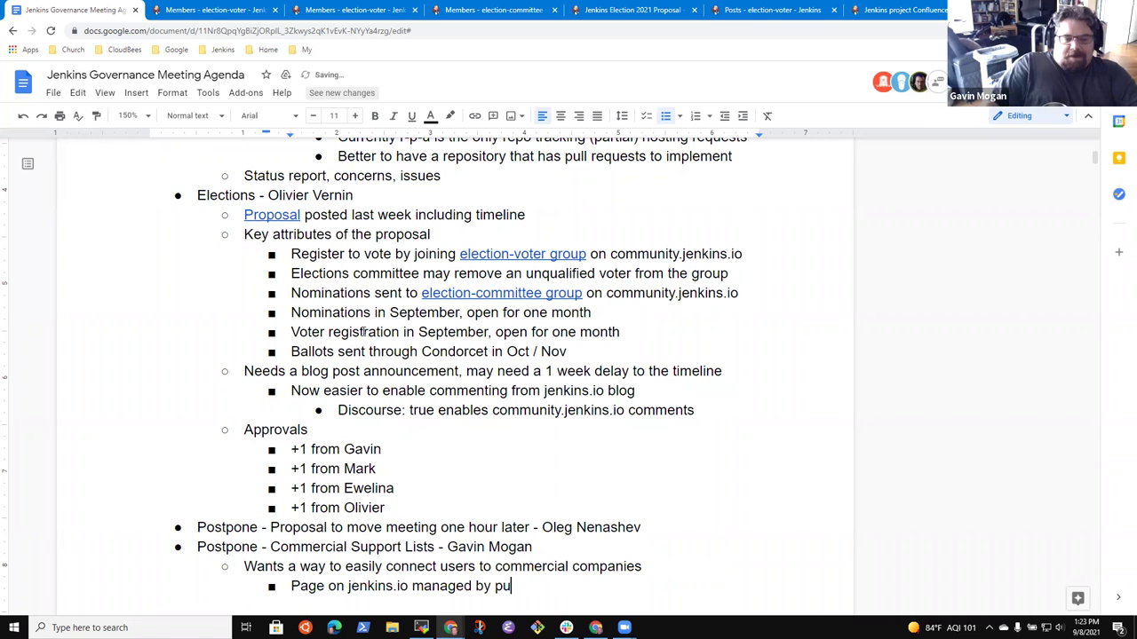
{"action": "type", "text": "ll request"}
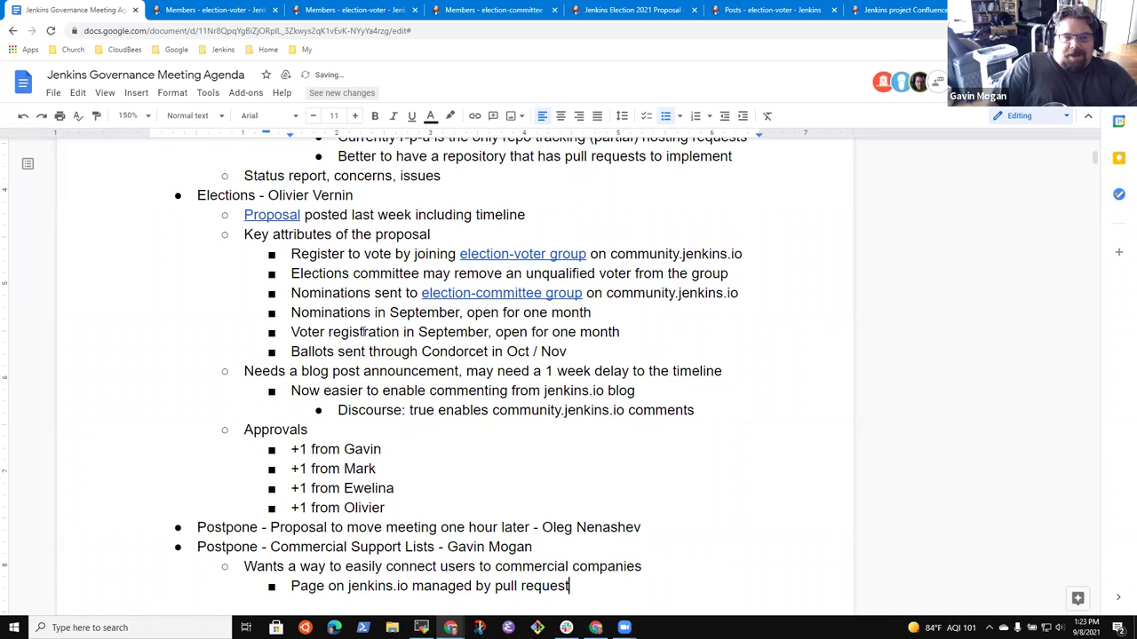
Add another bullet at the same level reading "Community pages".
{"action": "key", "text": "Return"}
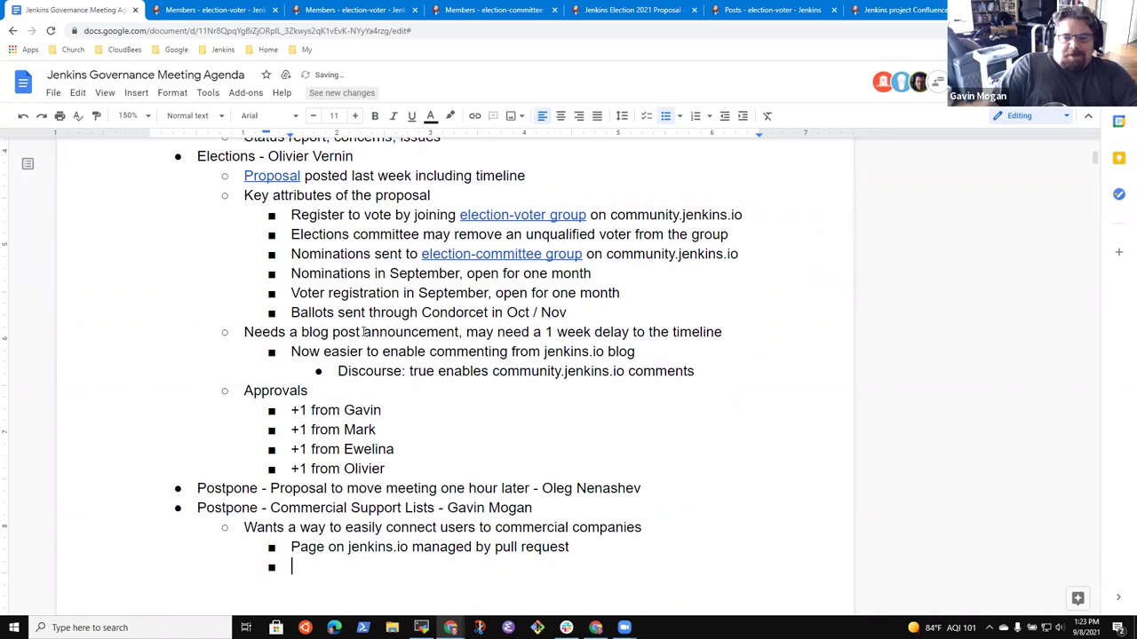
{"action": "type", "text": "Cop"}
{"action": "key", "text": "BackSpace"}
{"action": "type", "text": "mmunity"}
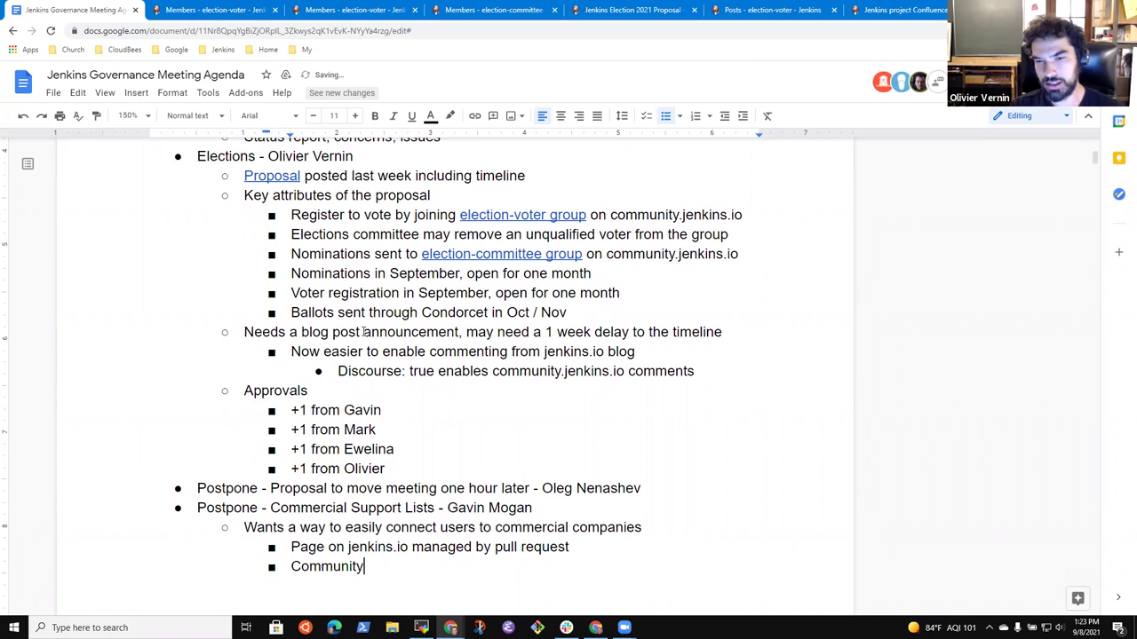
{"action": "type", "text": " pages"}
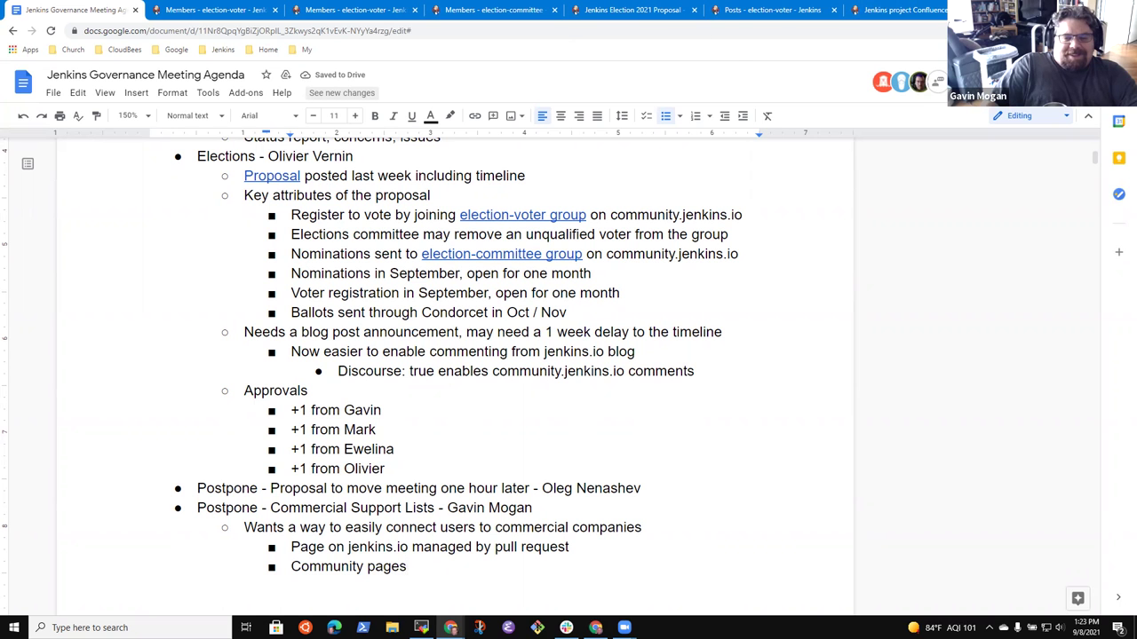
Open the Jenkins website in a new browser tab and go to its download page.
{"action": "left_click", "coordinate": [958, 10]}
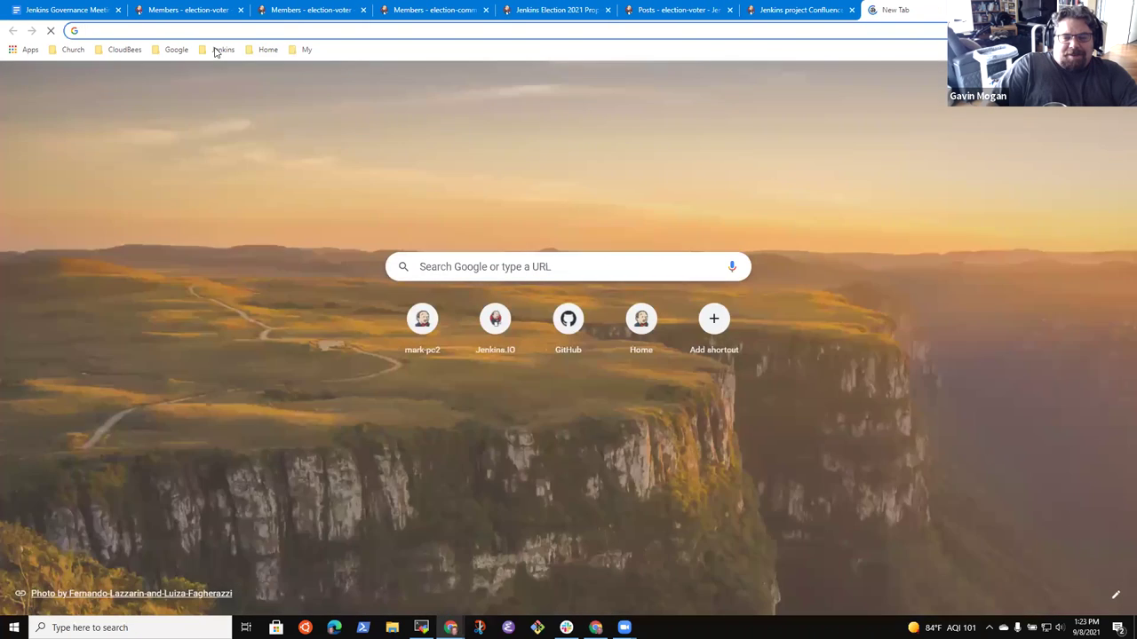
{"action": "left_click", "coordinate": [222, 49]}
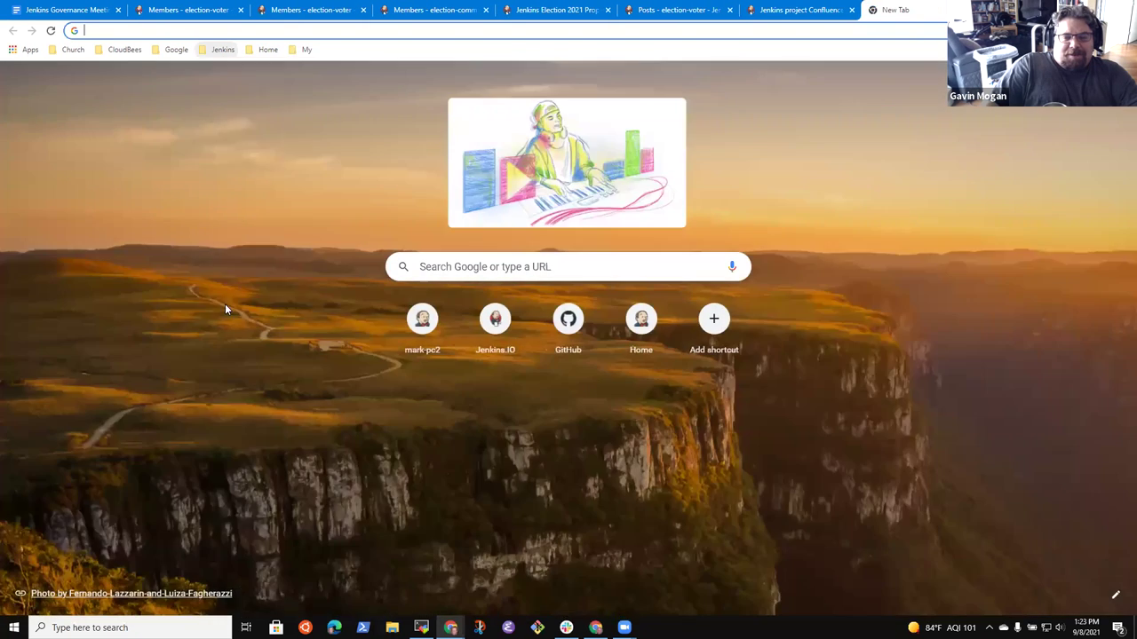
{"action": "left_click", "coordinate": [228, 190]}
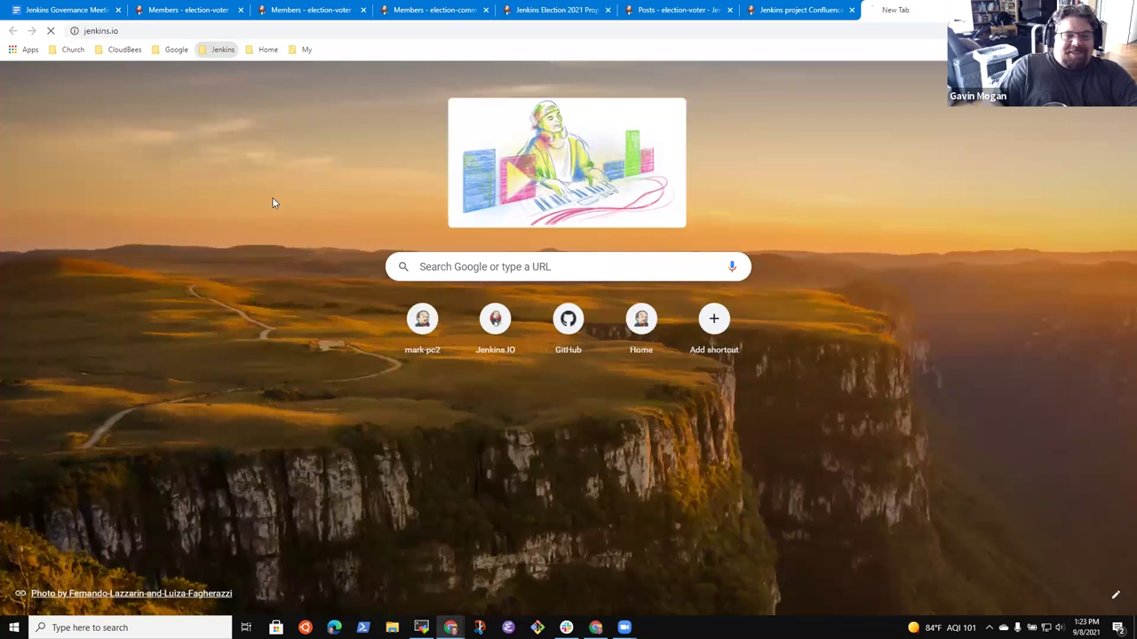
{"action": "left_click", "coordinate": [685, 239]}
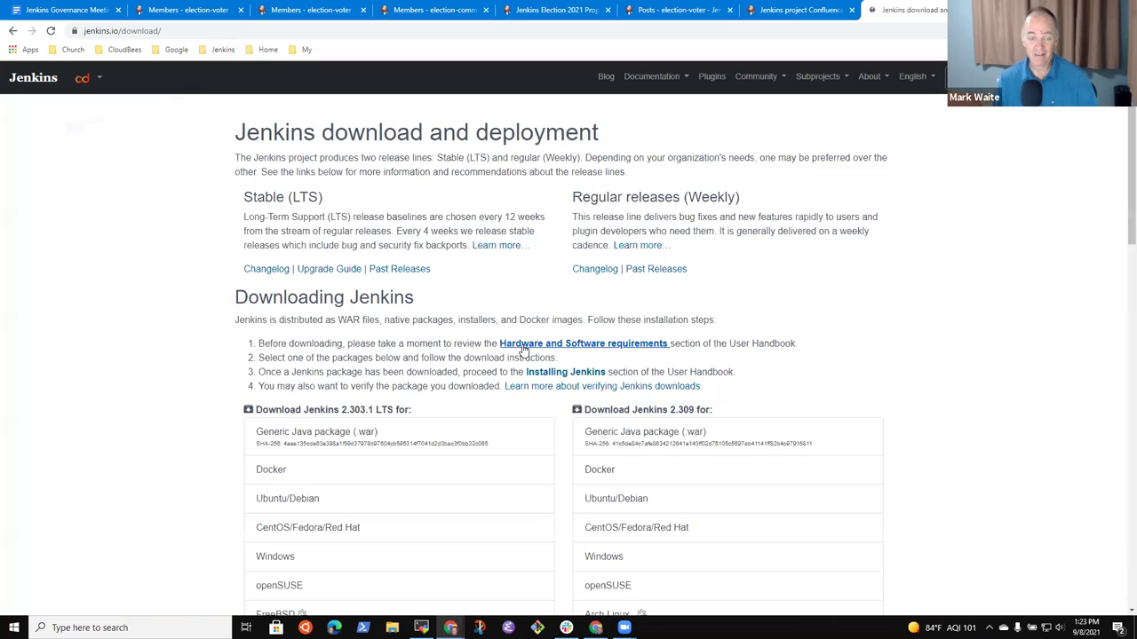
Examine the vendor listings in the "Deploying Jenkins in public cloud" section of the download page.
{"action": "scroll", "coordinate": [544, 302], "scroll_direction": "down", "scroll_amount": 6}
{"action": "scroll", "coordinate": [544, 341], "scroll_direction": "down", "scroll_amount": 7}
{"action": "scroll", "coordinate": [528, 333], "scroll_direction": "up", "scroll_amount": 5}
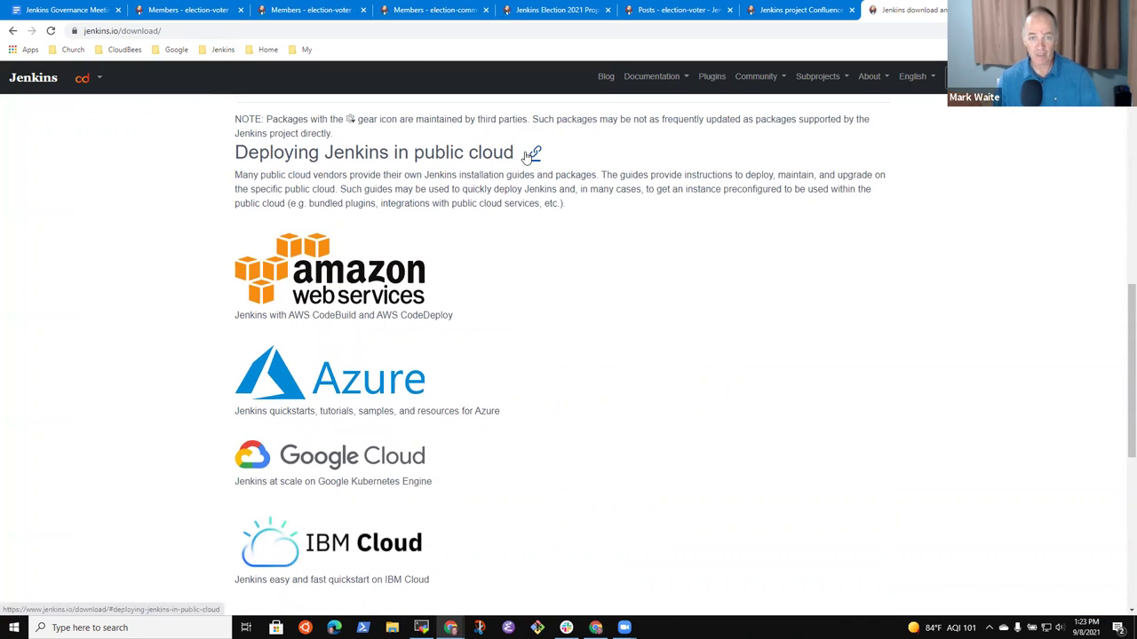
{"action": "left_click", "coordinate": [533, 152]}
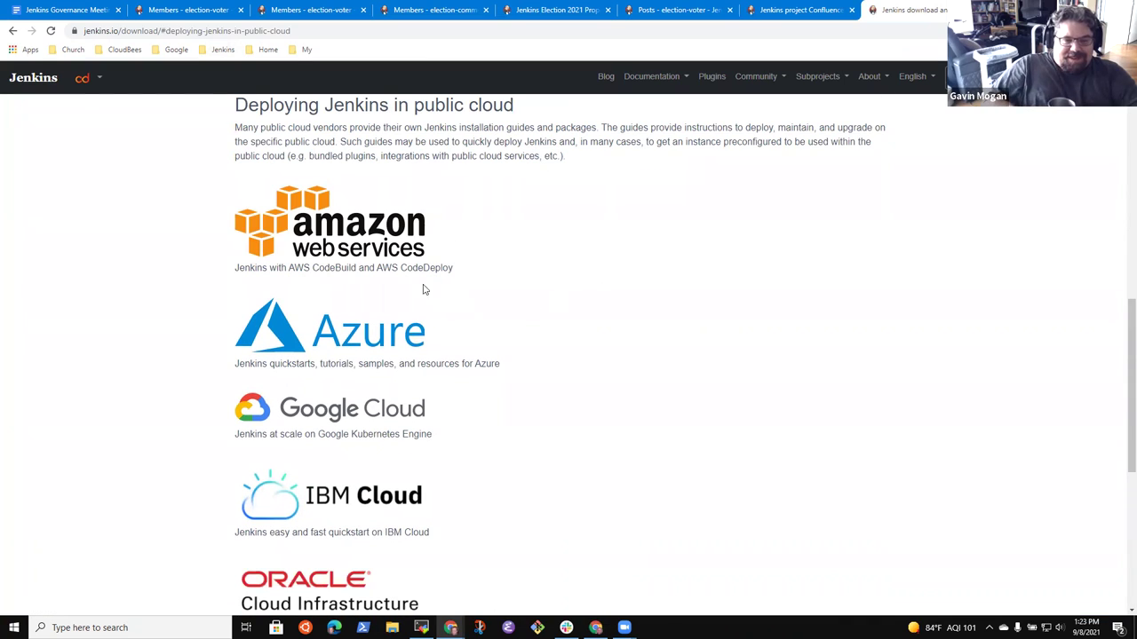
{"action": "scroll", "coordinate": [469, 515], "scroll_direction": "down", "scroll_amount": 5}
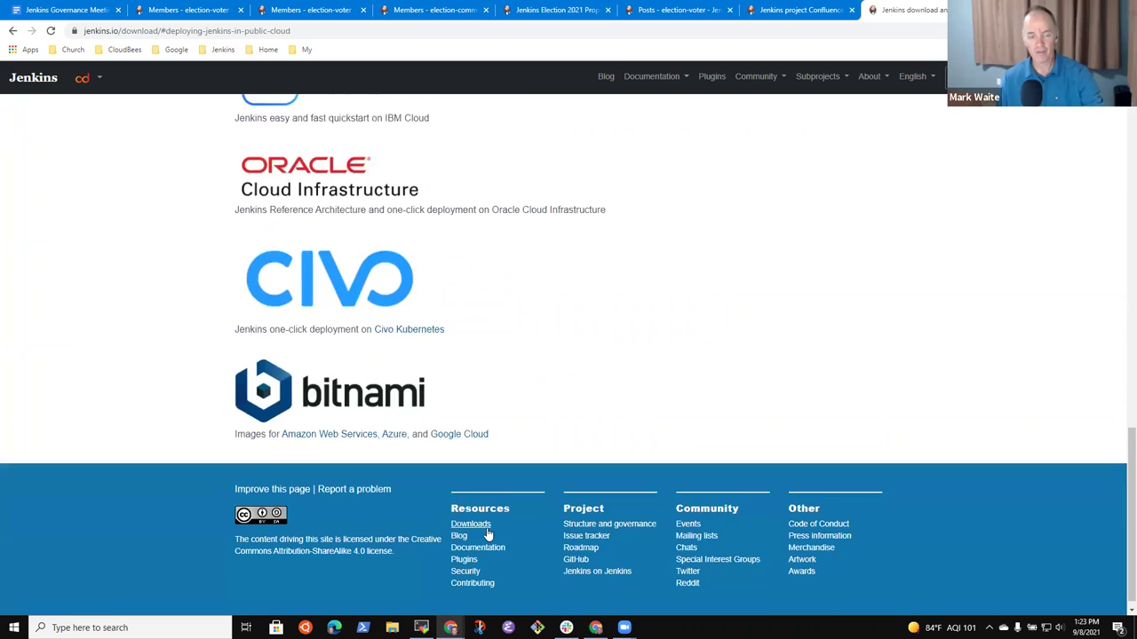
{"action": "scroll", "coordinate": [487, 525], "scroll_direction": "up", "scroll_amount": 6}
{"action": "scroll", "coordinate": [515, 356], "scroll_direction": "down", "scroll_amount": 1}
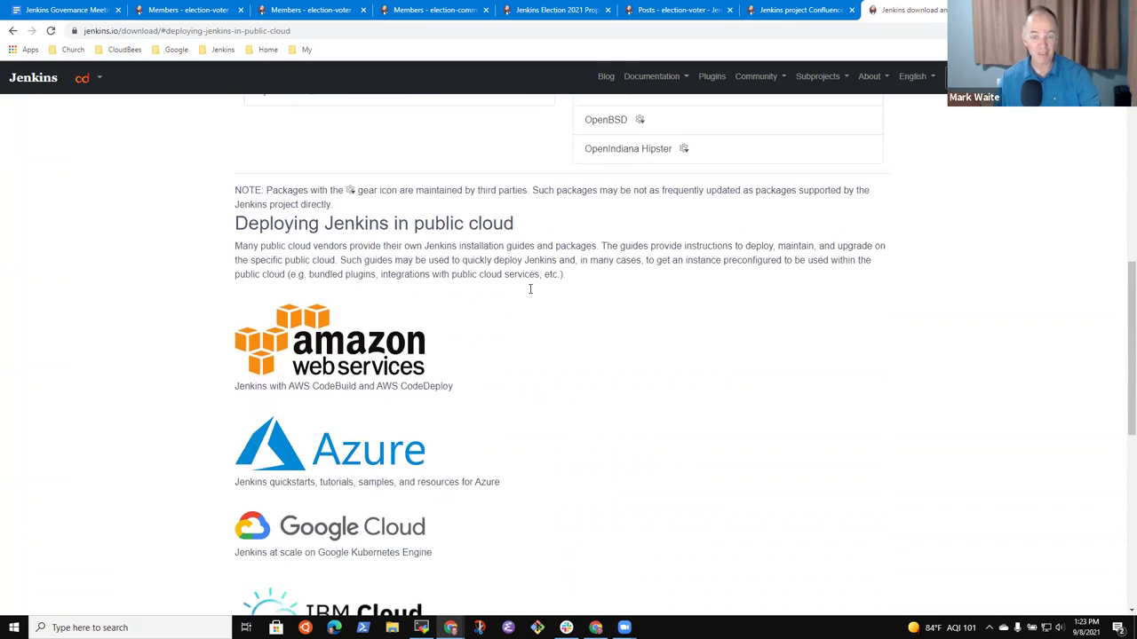
{"action": "left_click", "coordinate": [533, 226]}
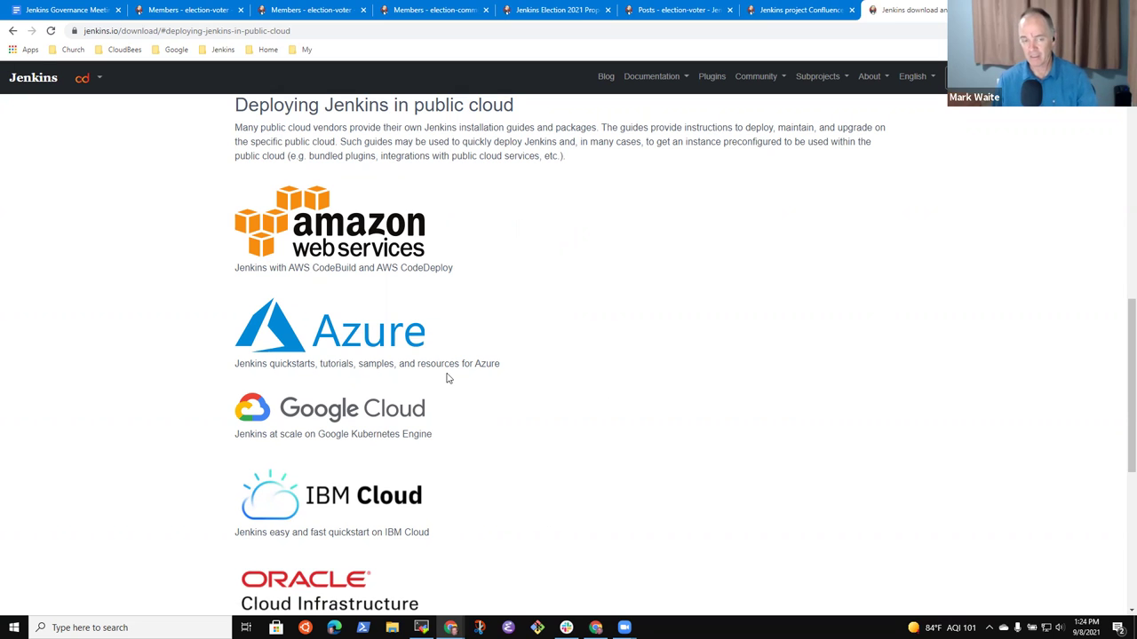
{"action": "scroll", "coordinate": [494, 449], "scroll_direction": "down", "scroll_amount": 3}
{"action": "scroll", "coordinate": [510, 446], "scroll_direction": "up", "scroll_amount": 2}
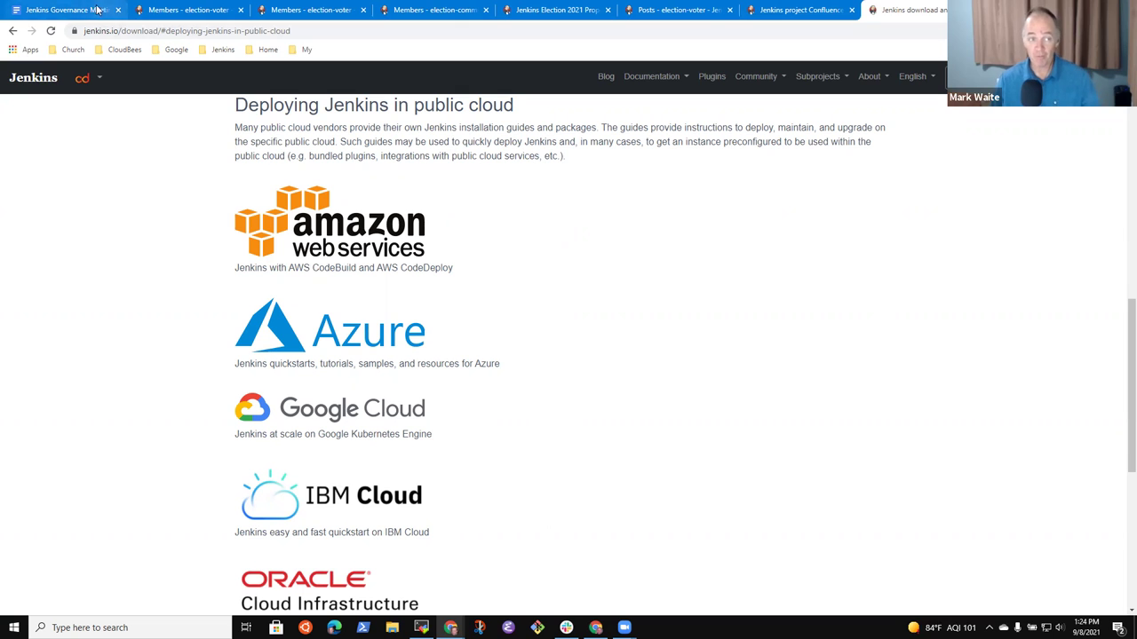
Return to the meeting agenda and add a bullet after "Community pages" reading "Define rules or processes to remove entries".
{"action": "left_click", "coordinate": [60, 11]}
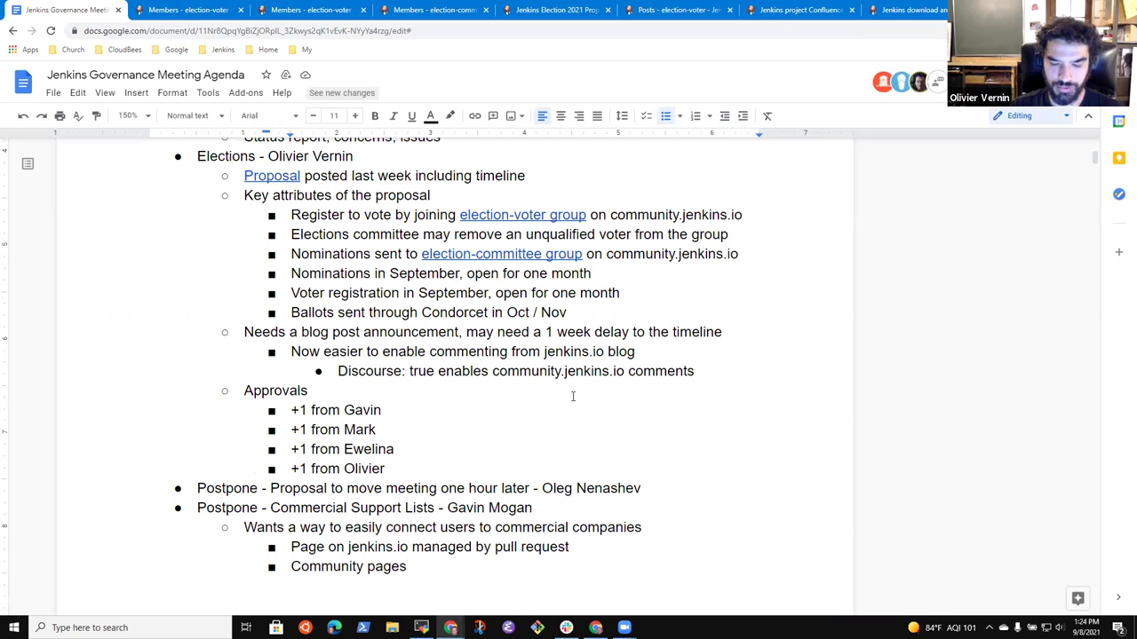
{"action": "key", "text": "End"}
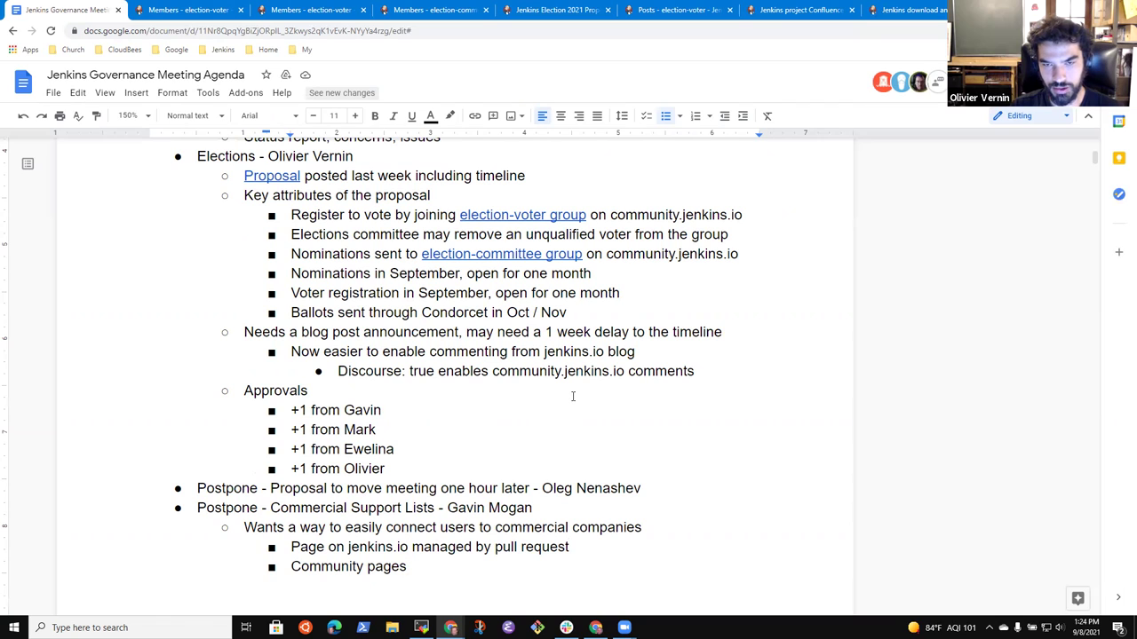
{"action": "key", "text": "Return"}
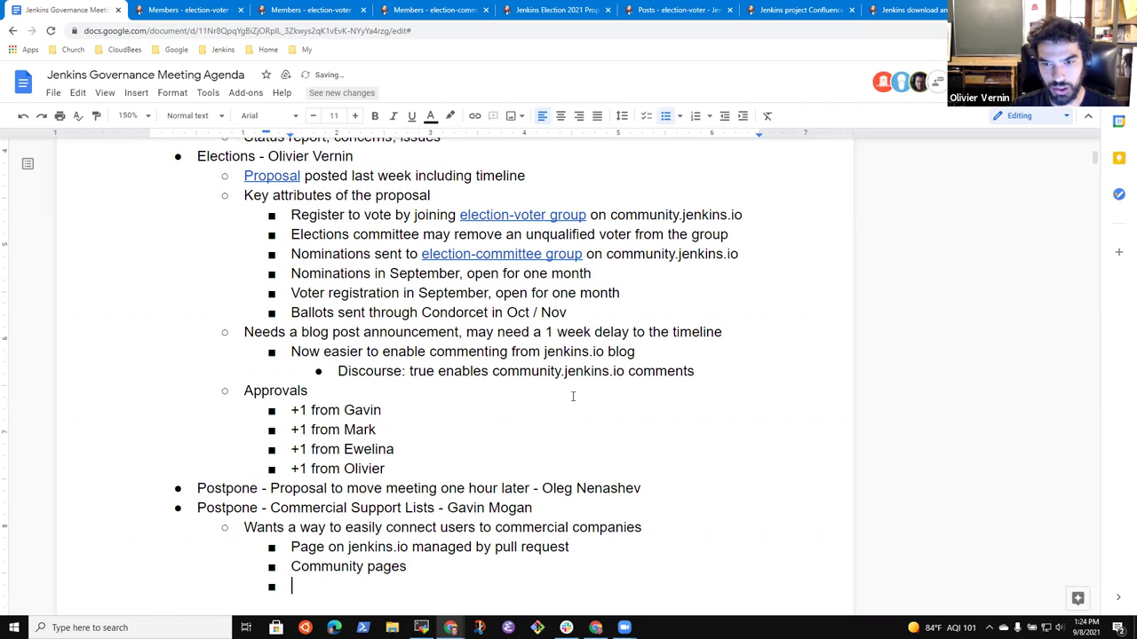
{"action": "type", "text": "Define "}
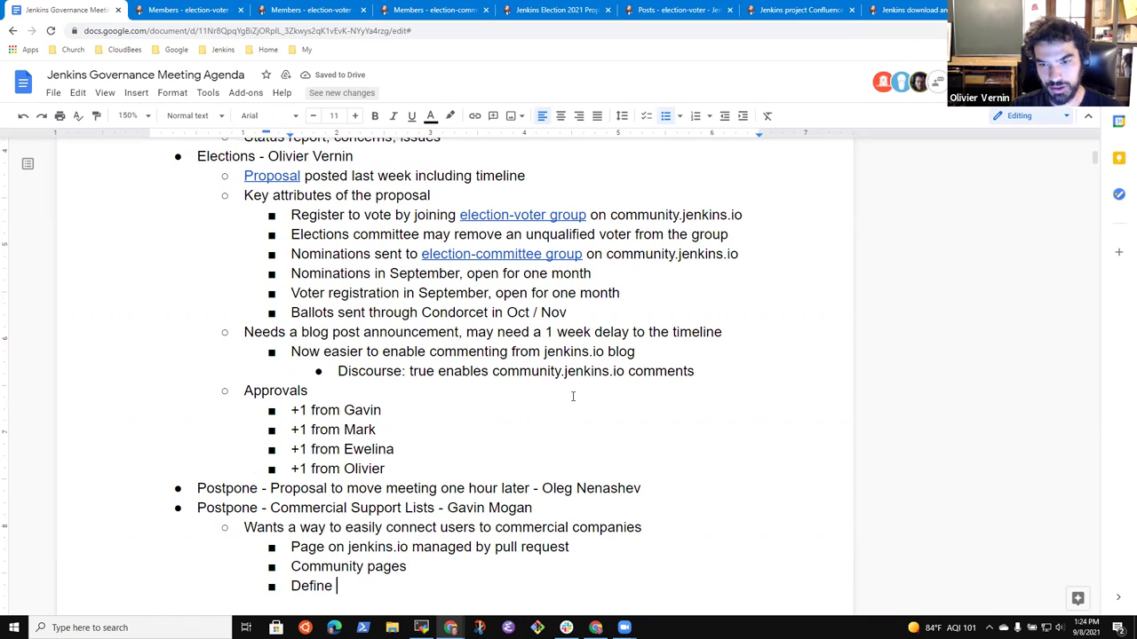
{"action": "type", "text": "rules"}
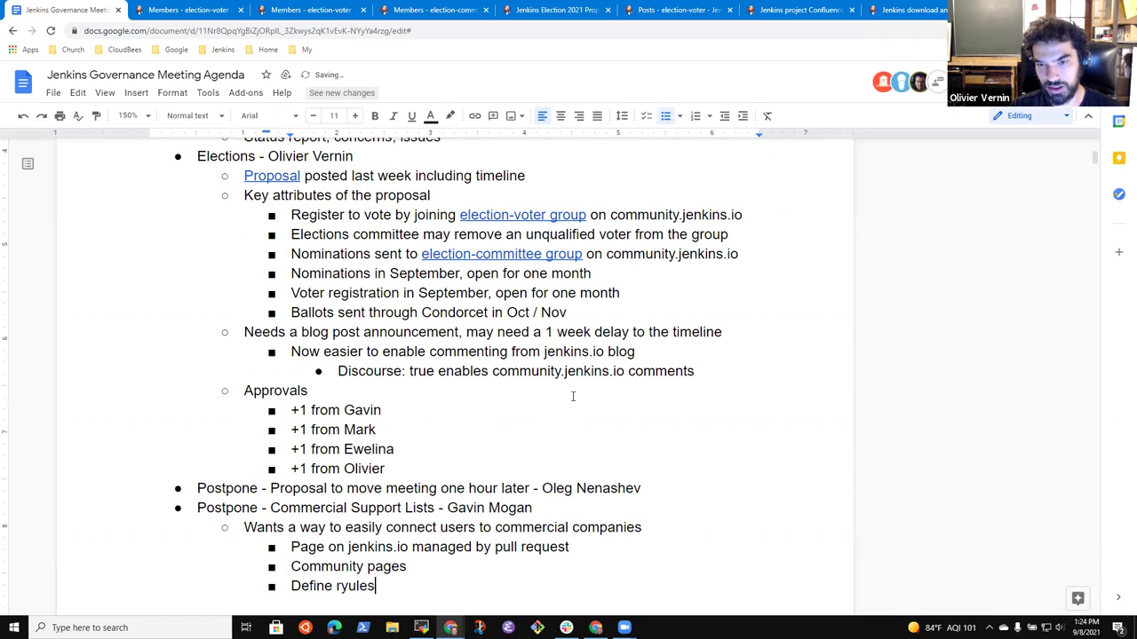
{"action": "key", "text": "ctrl+BackSpace"}
{"action": "type", "text": "hat"}
{"action": "key", "text": "BackSpace"}
{"action": "key", "text": "BackSpace"}
{"action": "key", "text": "BackSpace"}
{"action": "key", "text": "BackSpace"}
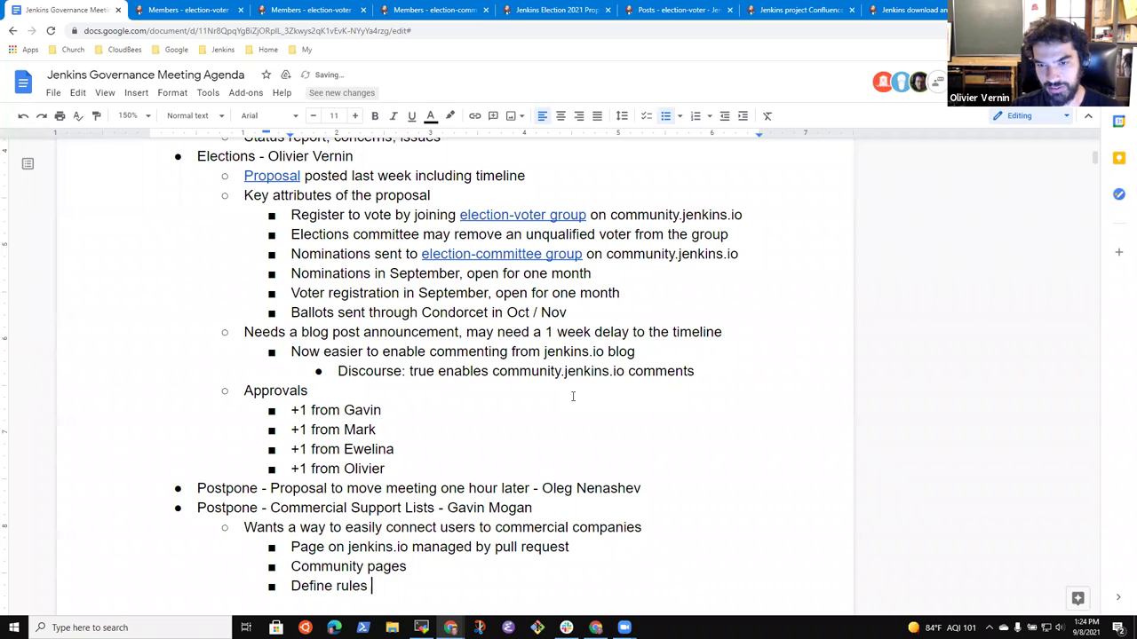
{"action": "type", "text": "or processes"}
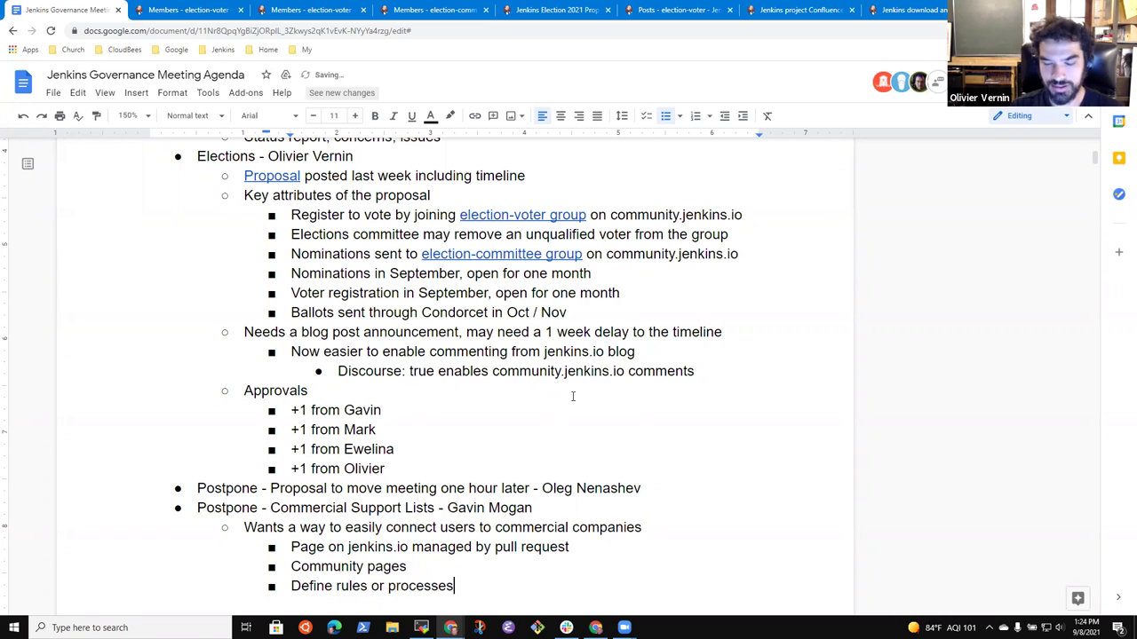
{"action": "key", "text": "ctrl+BackSpace"}
{"action": "type", "text": "proce"}
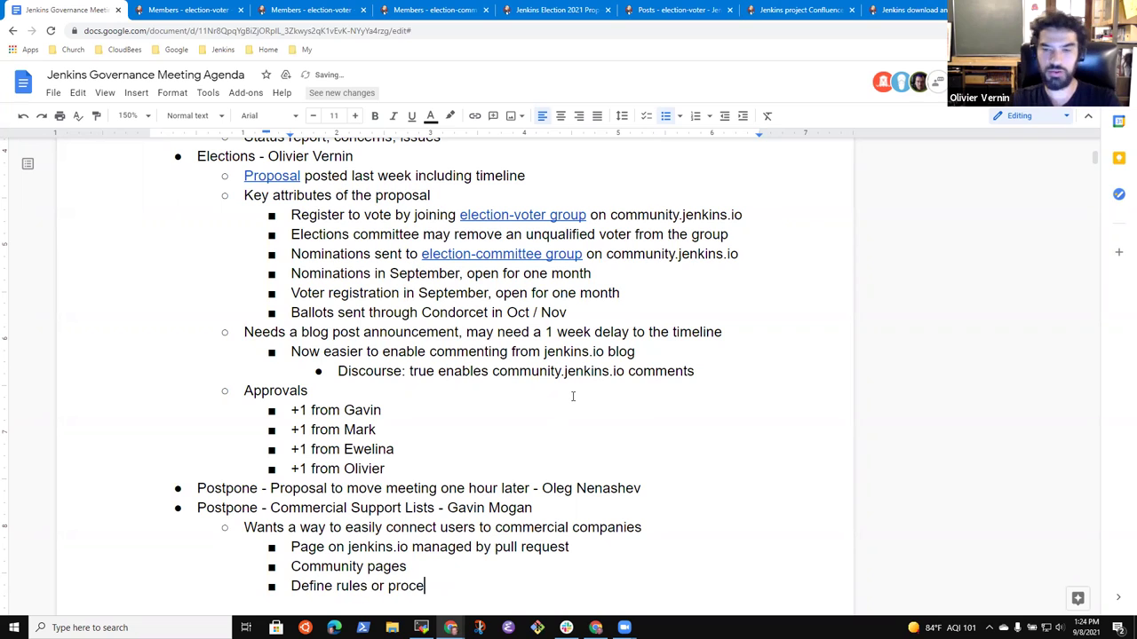
{"action": "type", "text": "sses to remove"}
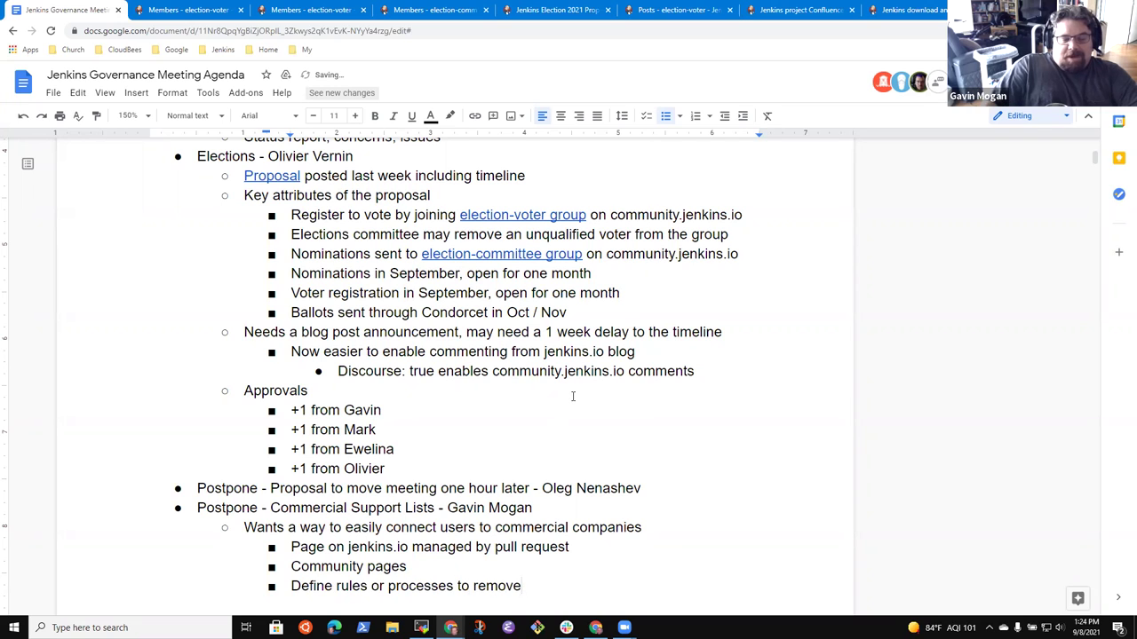
{"action": "type", "text": " entries"}
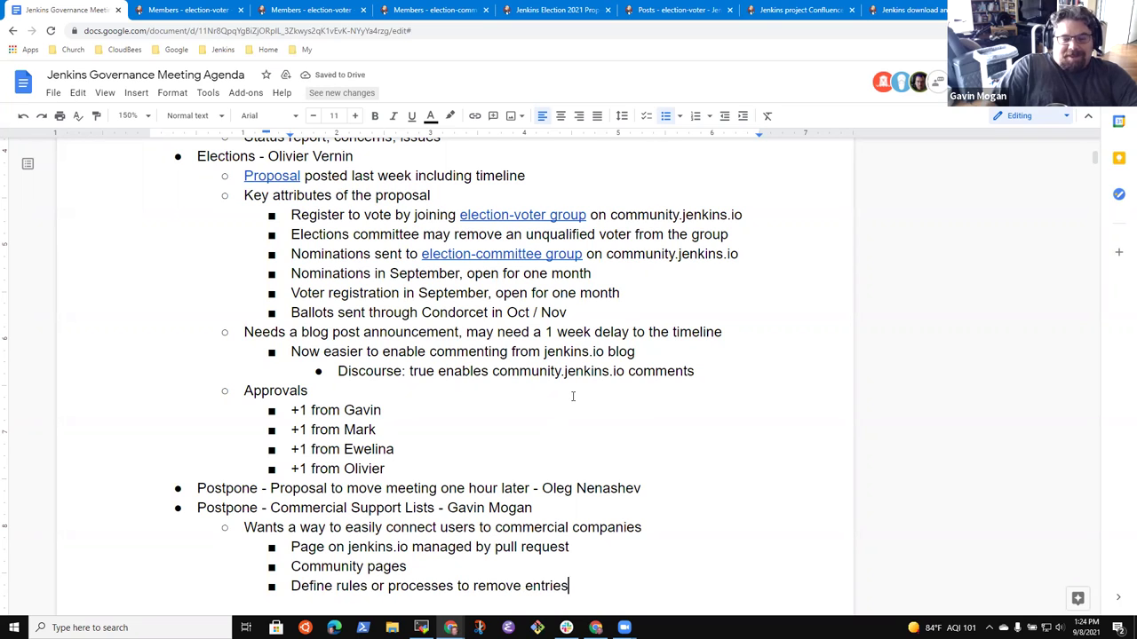
Add a sub-bullet one level higher under Commercial Support Lists reading "Jenkins Enhancement Proposal".
{"action": "key", "text": "Return"}
{"action": "key", "text": "shift+Tab"}
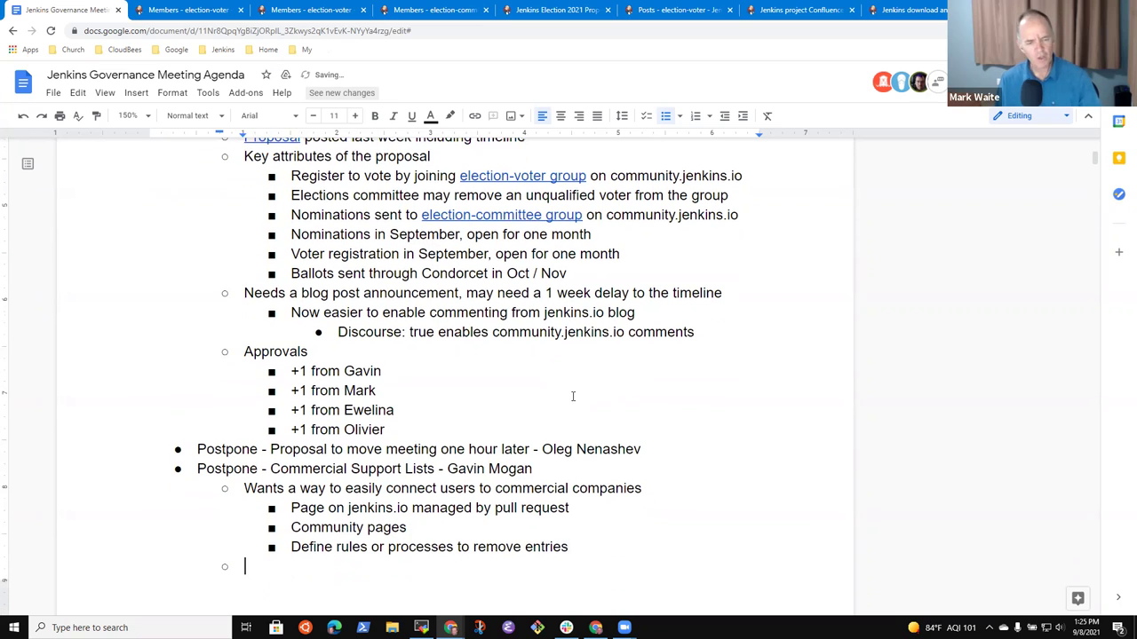
{"action": "type", "text": "Jenkins "}
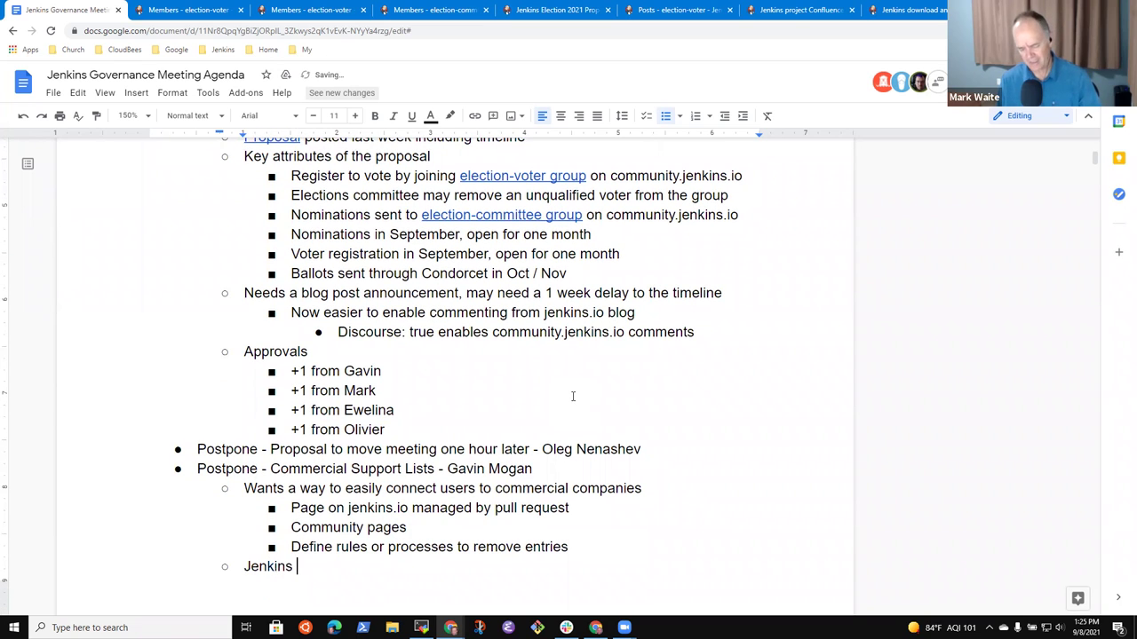
{"action": "type", "text": "Enghe"}
{"action": "key", "text": "BackSpace"}
{"action": "key", "text": "BackSpace"}
{"action": "key", "text": "BackSpace"}
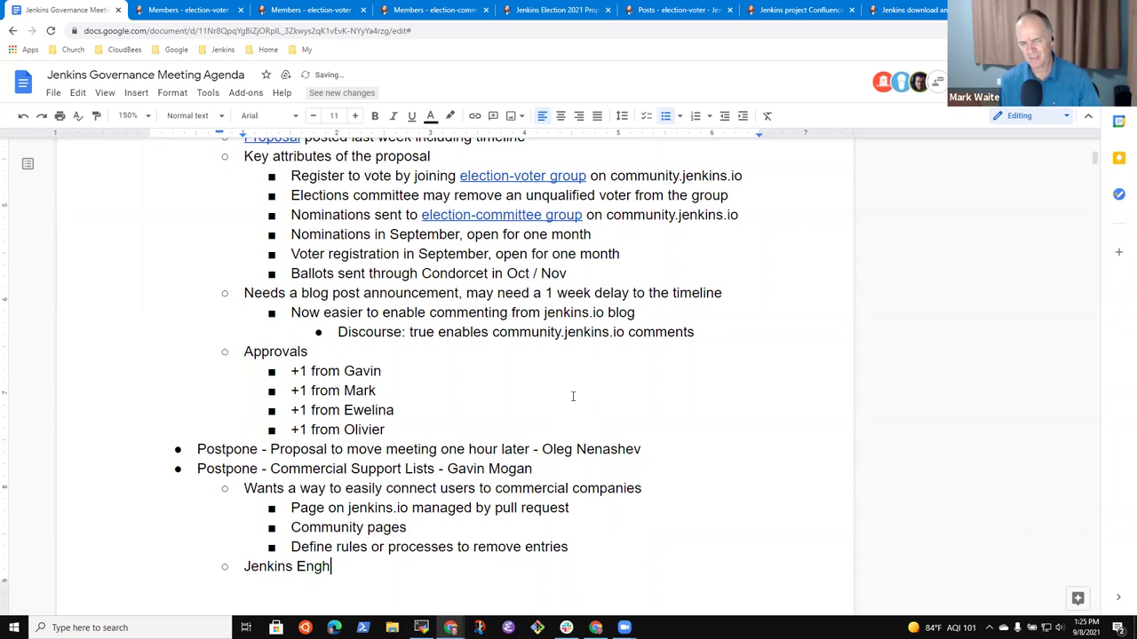
{"action": "type", "text": "han"}
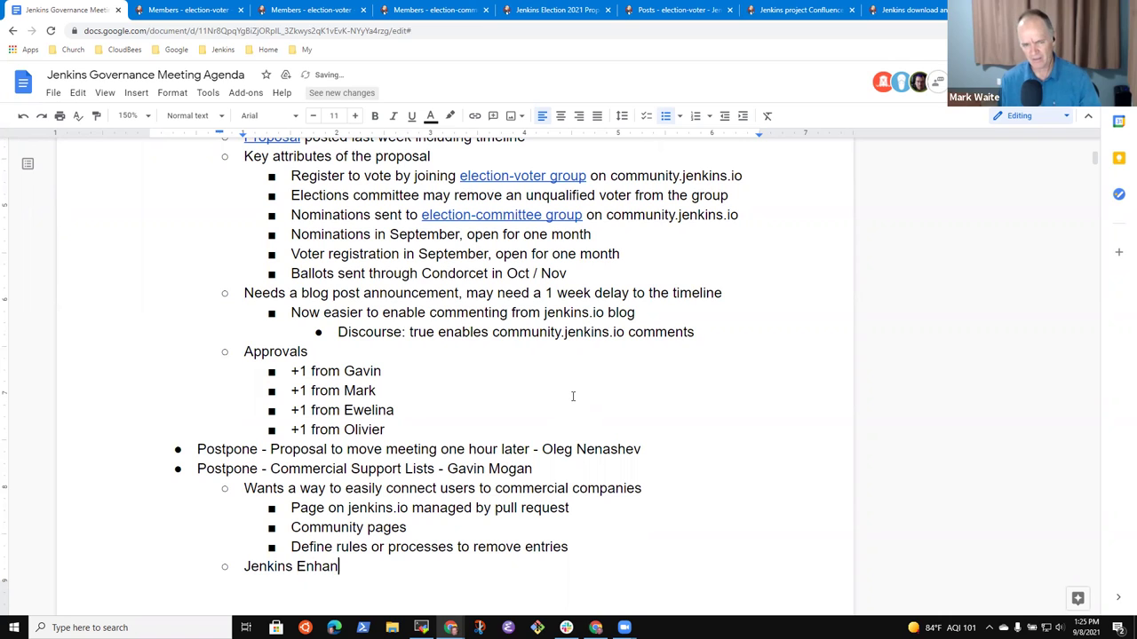
{"action": "type", "text": "cement Proposal"}
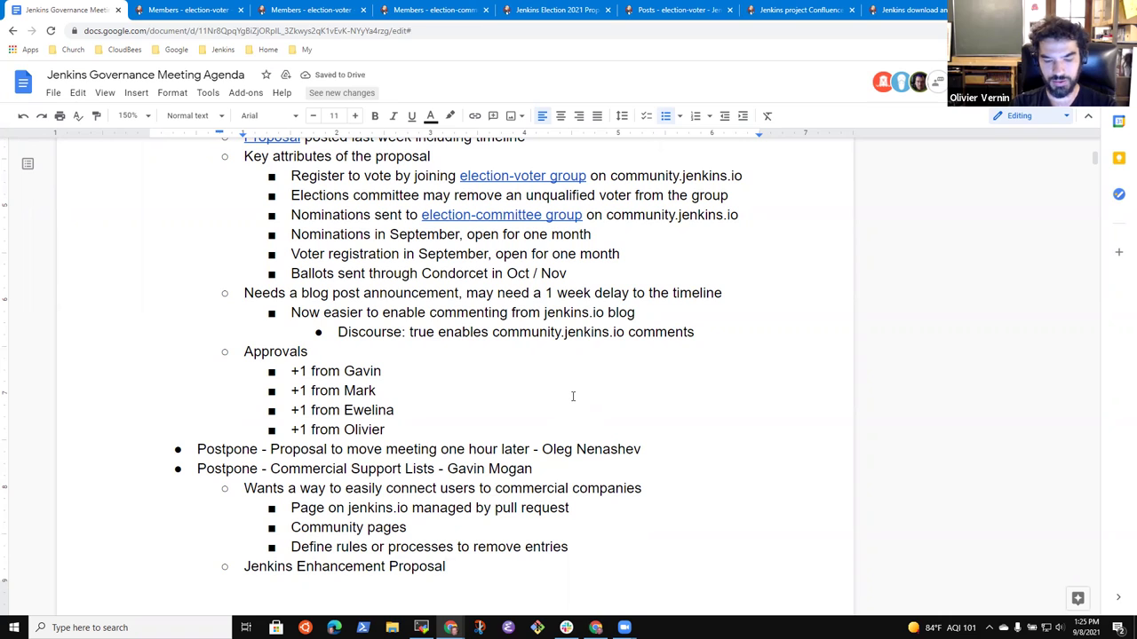
{"action": "type", "text": "?"}
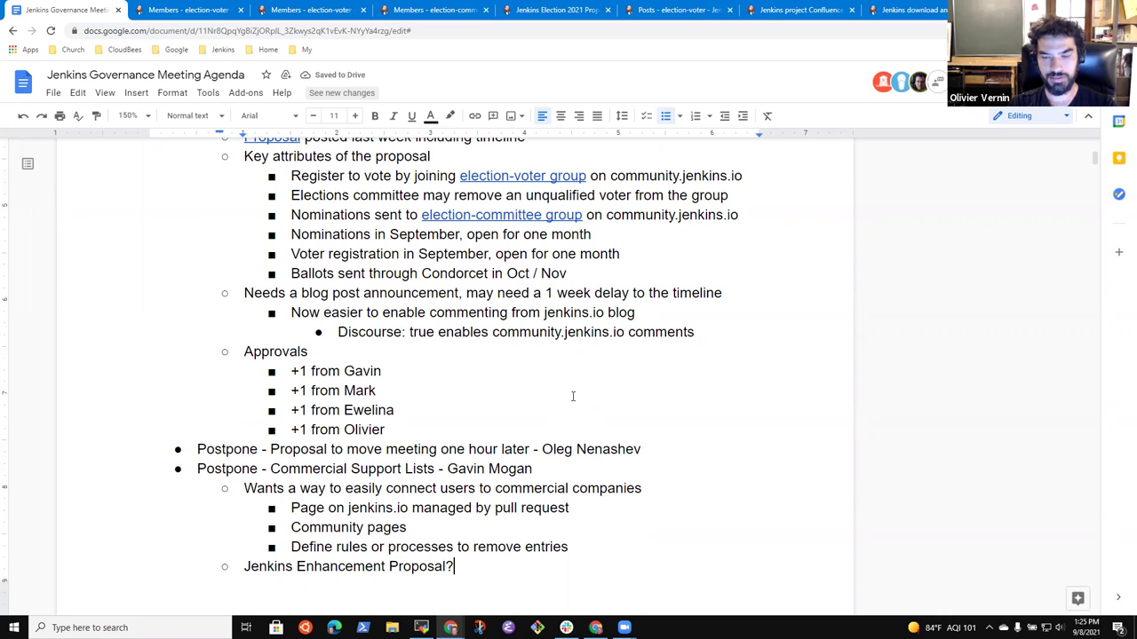
{"action": "key", "text": "BackSpace"}
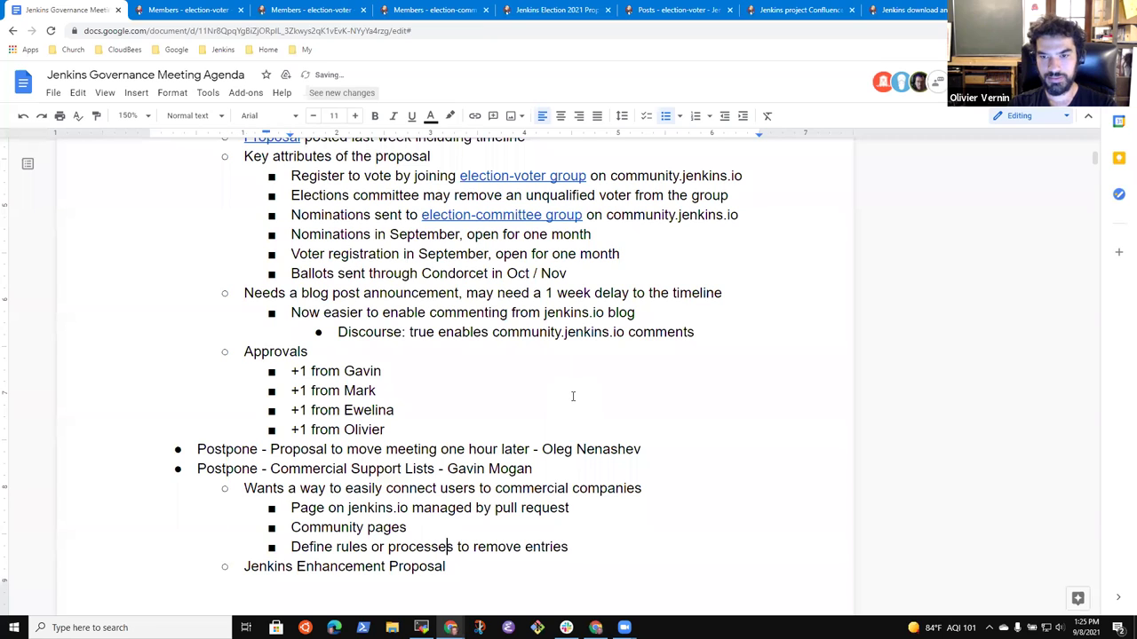
Add a bullet after "Define rules or processes to remove entries" reading "Are there companies that want to be listed (ask existing wiki list)".
{"action": "key", "text": "Up"}
{"action": "key", "text": "End"}
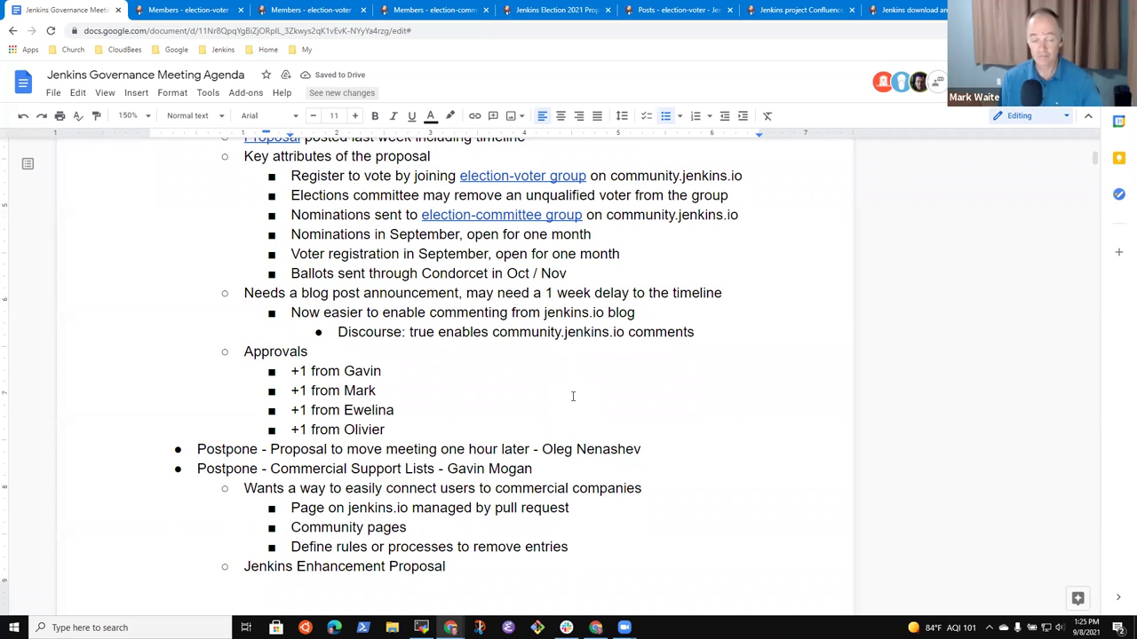
{"action": "key", "text": "Return"}
{"action": "type", "text": "Aer th"}
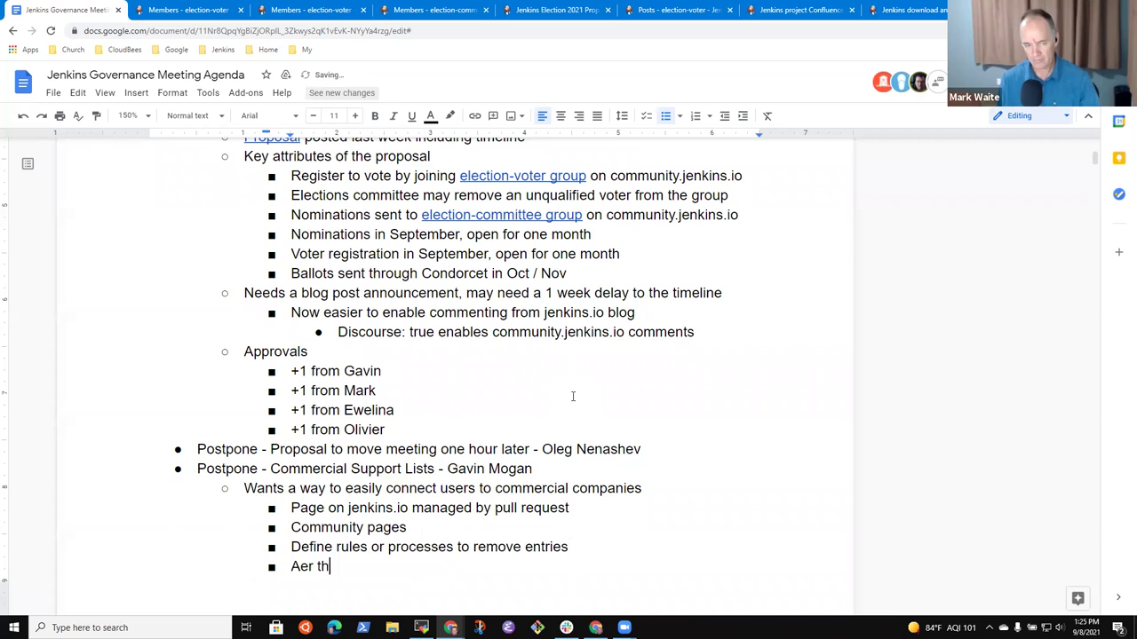
{"action": "type", "text": "ere"}
{"action": "key", "text": "BackSpace"}
{"action": "key", "text": "BackSpace"}
{"action": "key", "text": "BackSpace"}
{"action": "key", "text": "BackSpace"}
{"action": "key", "text": "BackSpace"}
{"action": "key", "text": "BackSpace"}
{"action": "key", "text": "BackSpace"}
{"action": "key", "text": "BackSpace"}
{"action": "key", "text": "BackSpace"}
{"action": "type", "text": "Are there"}
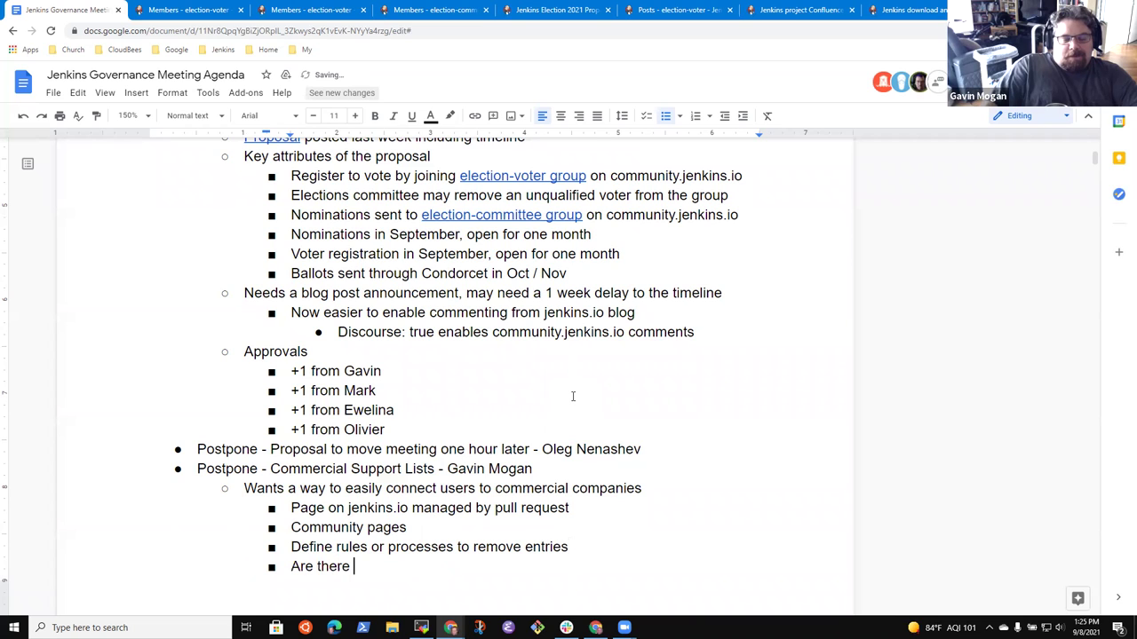
{"action": "type", "text": " compan"}
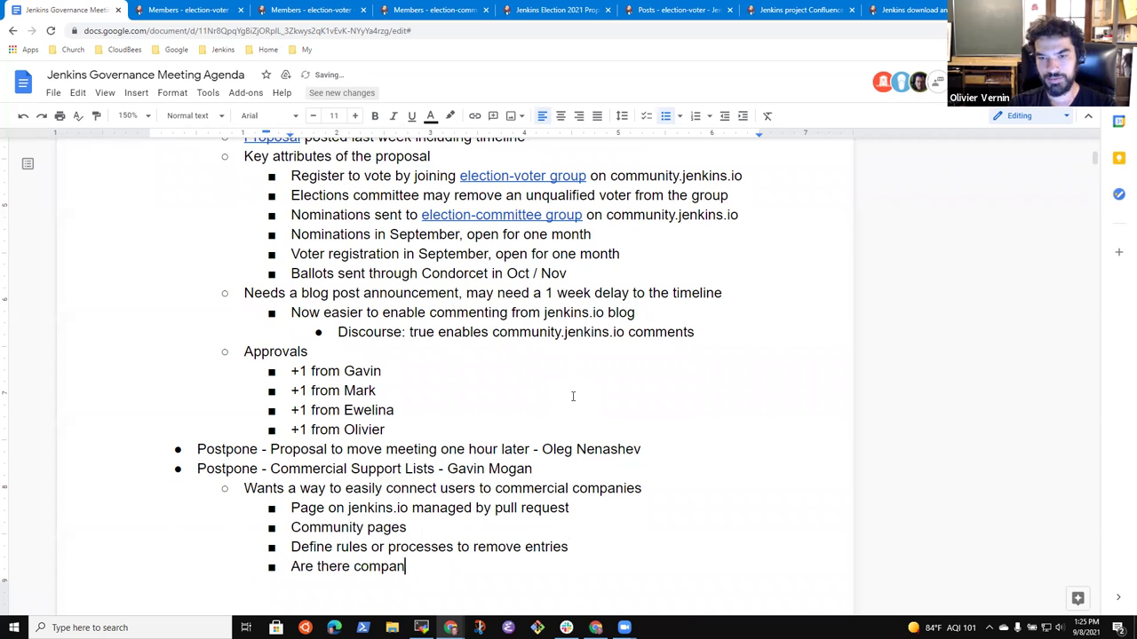
{"action": "type", "text": "ies that want to"}
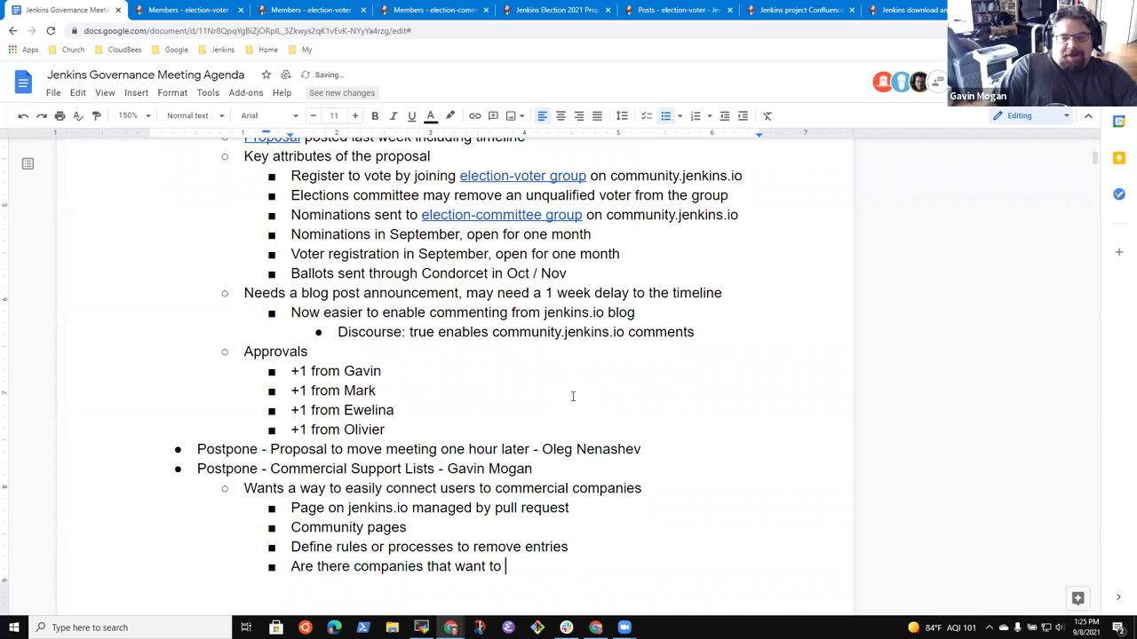
{"action": "type", "text": " be lsit"}
{"action": "key", "text": "BackSpace"}
{"action": "key", "text": "BackSpace"}
{"action": "key", "text": "BackSpace"}
{"action": "key", "text": "BackSpace"}
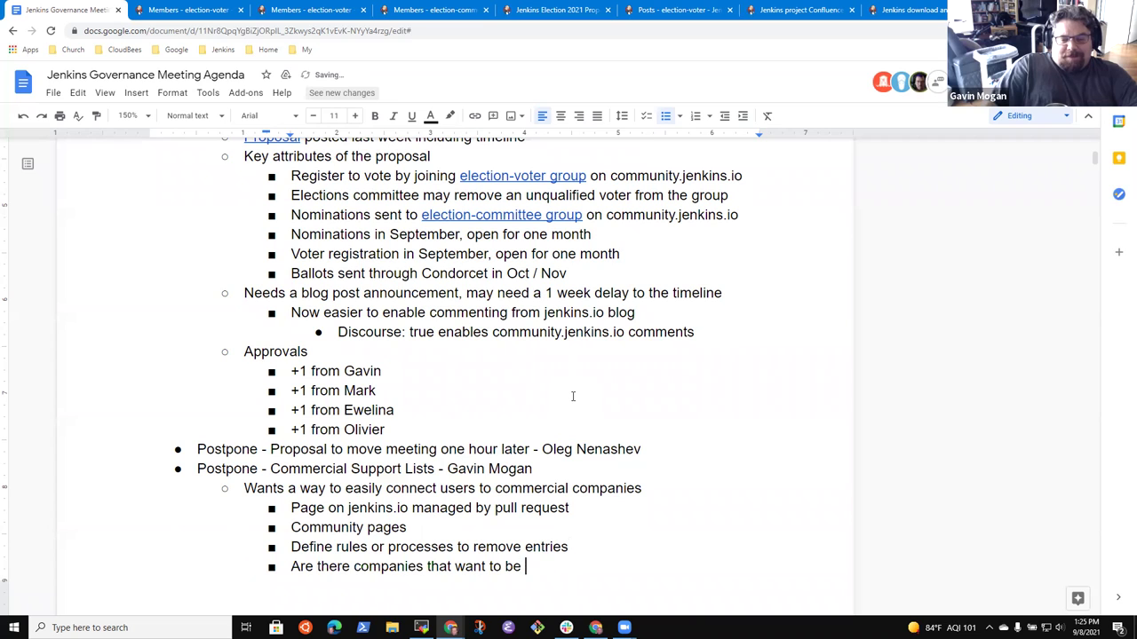
{"action": "type", "text": "listed (existing wiki "}
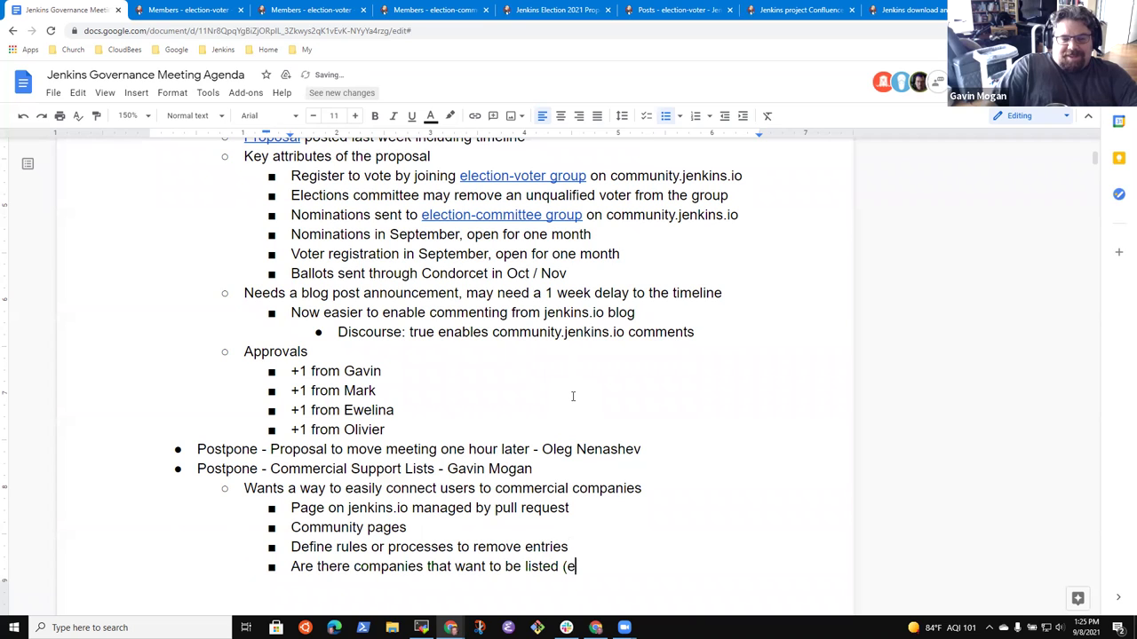
{"action": "type", "text": "list"}
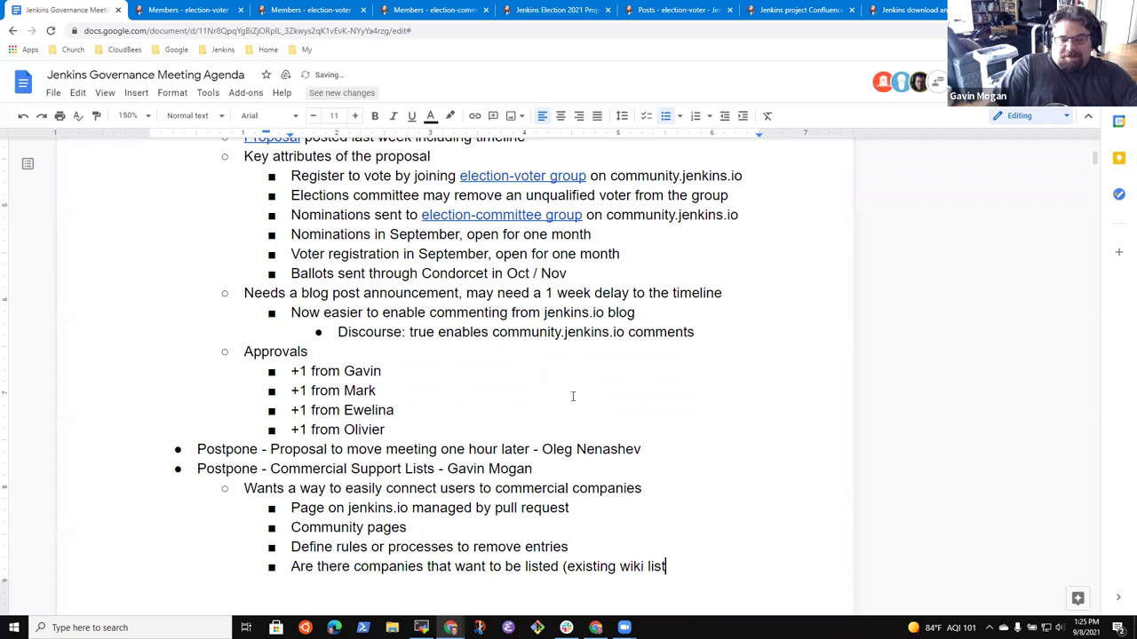
{"action": "key", "text": "ctrl+Left"}
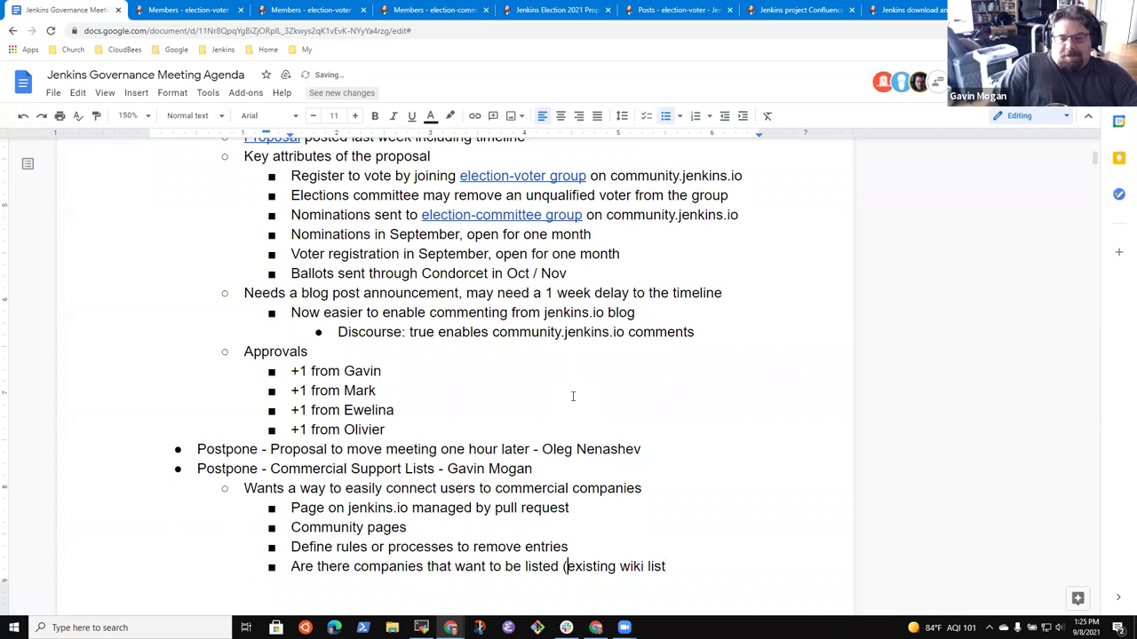
{"action": "type", "text": "ask "}
{"action": "type", "text": ")"}
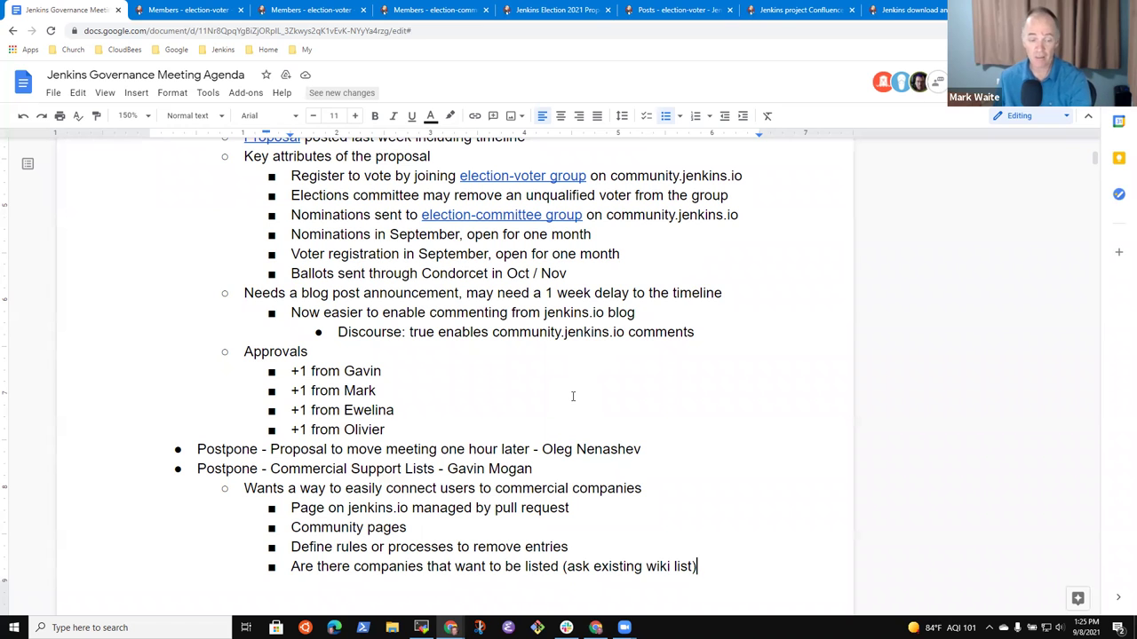
Remove the "Postpone - " prefix from the Commercial Support Lists agenda item.
{"action": "key", "text": "Down"}
{"action": "key", "text": "Up"}
{"action": "key", "text": "Up"}
{"action": "key", "text": "Up"}
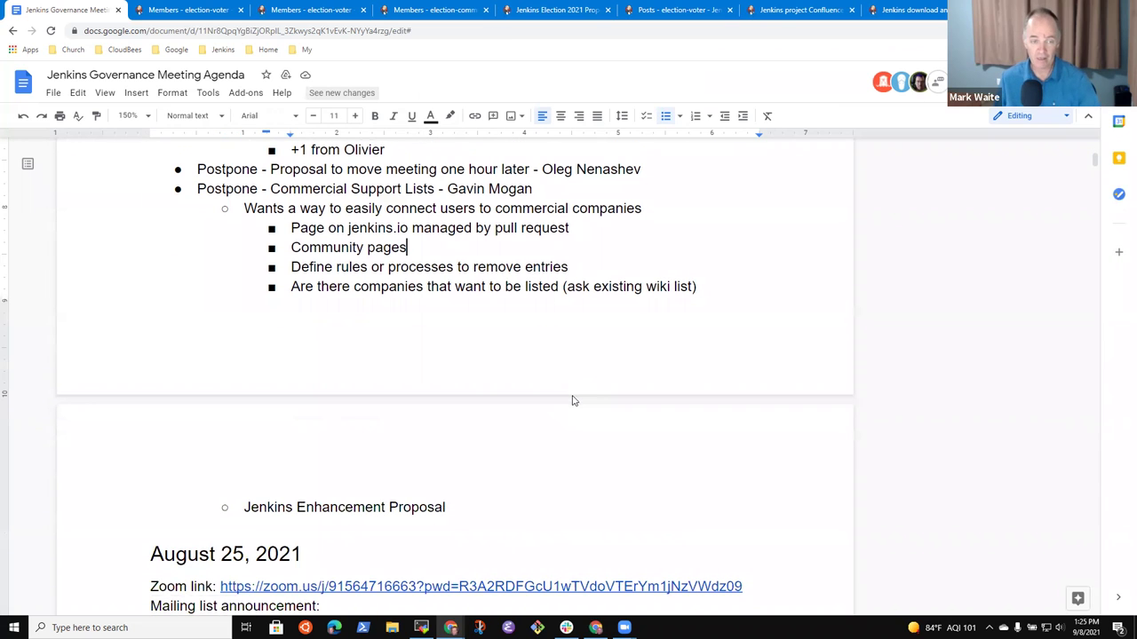
{"action": "key", "text": "Up"}
{"action": "key", "text": "Up"}
{"action": "key", "text": "End"}
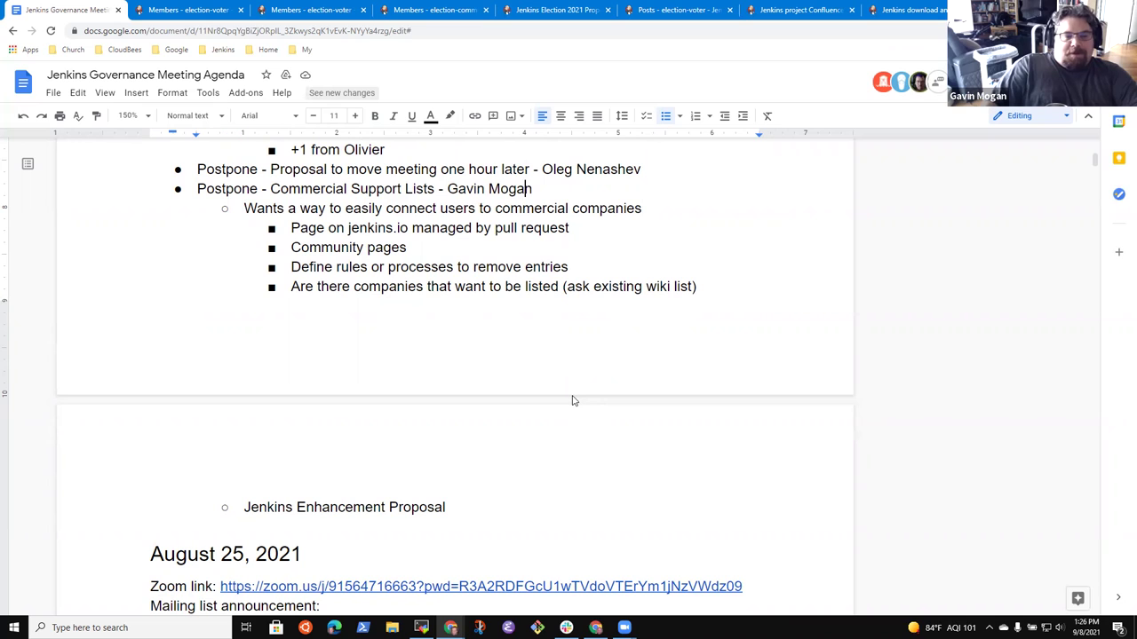
{"action": "key", "text": "Left"}
{"action": "key", "text": "ctrl+shift+Right"}
{"action": "key", "text": "ctrl+shift+Right"}
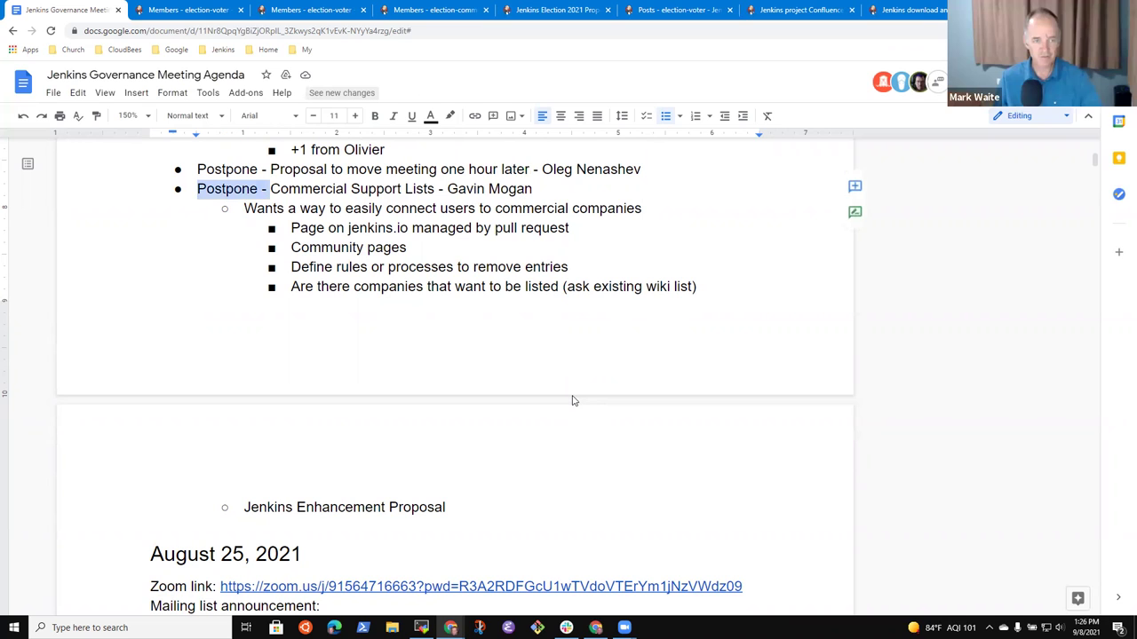
{"action": "key", "text": "Delete"}
Move the postponed meeting-time proposal to a top-level bullet below Commercial Support Lists, and add a question mark to "Jenkins Enhancement Proposal".
{"action": "key", "text": "shift+End"}
{"action": "key", "text": "ctrl+c"}
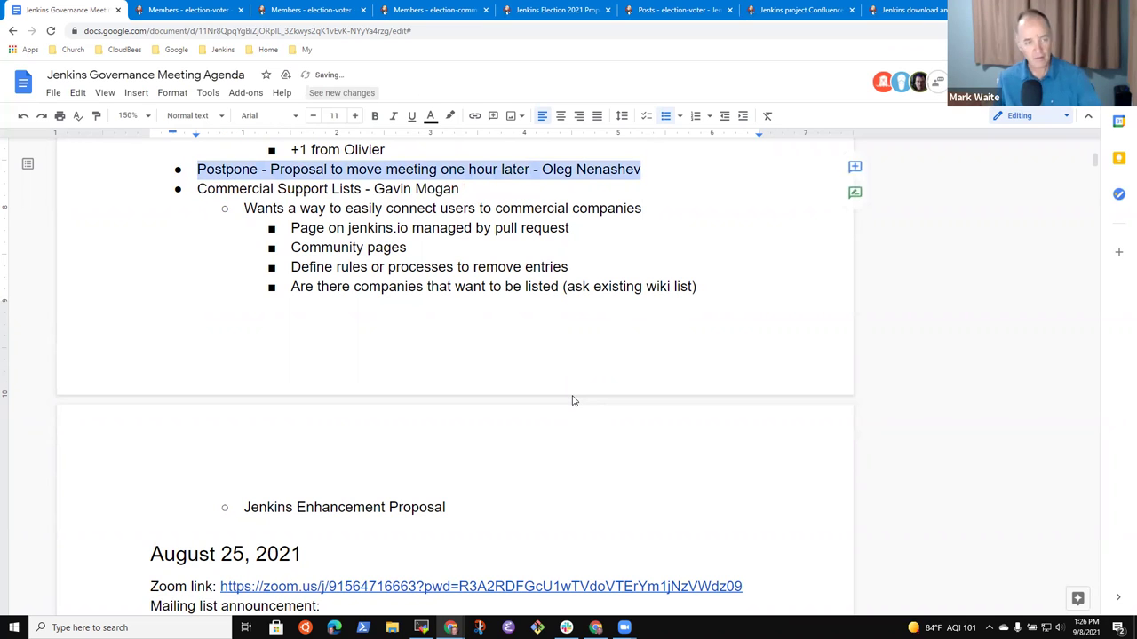
{"action": "key", "text": "Delete"}
{"action": "key", "text": "Delete"}
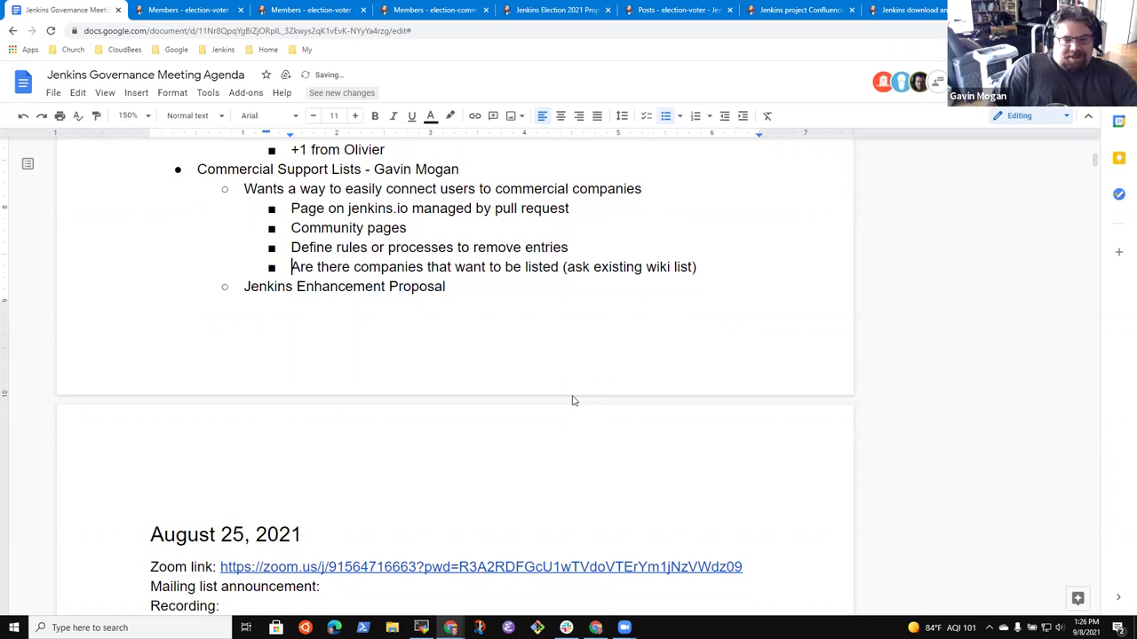
{"action": "key", "text": "Down"}
{"action": "key", "text": "End"}
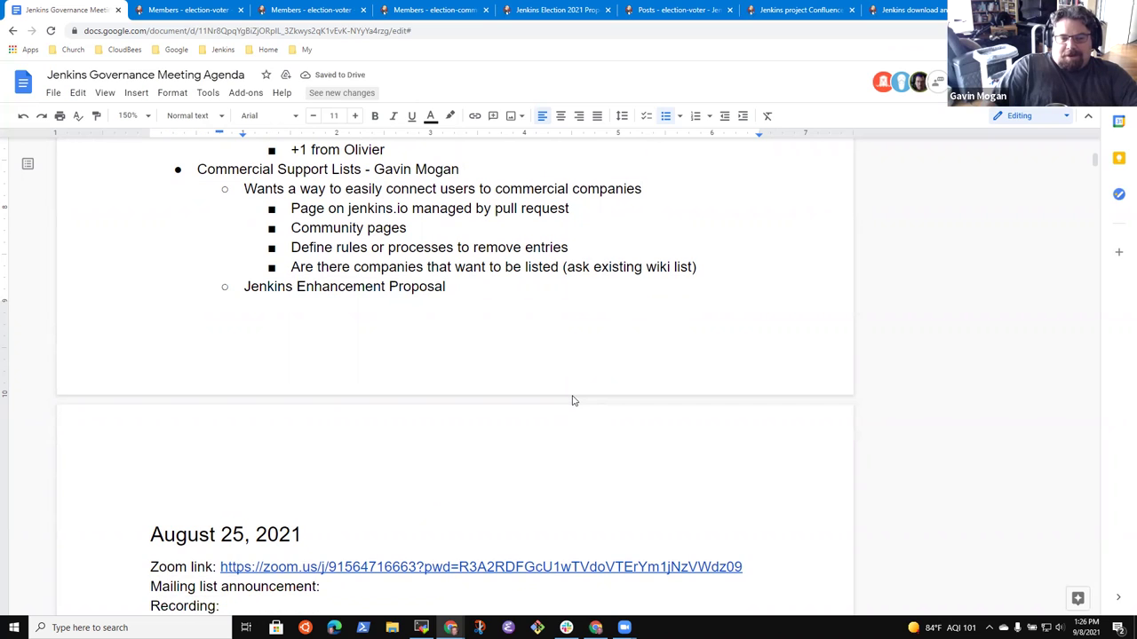
{"action": "type", "text": "?"}
{"action": "key", "text": "Return"}
{"action": "key", "text": "shift+Tab"}
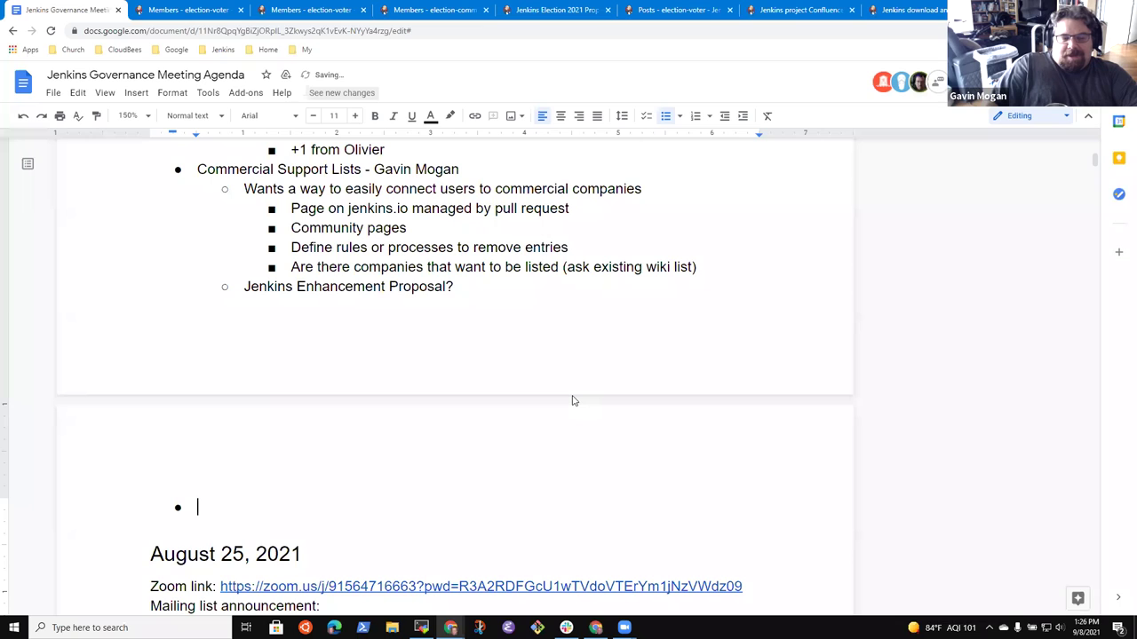
{"action": "key", "text": "ctrl+v"}
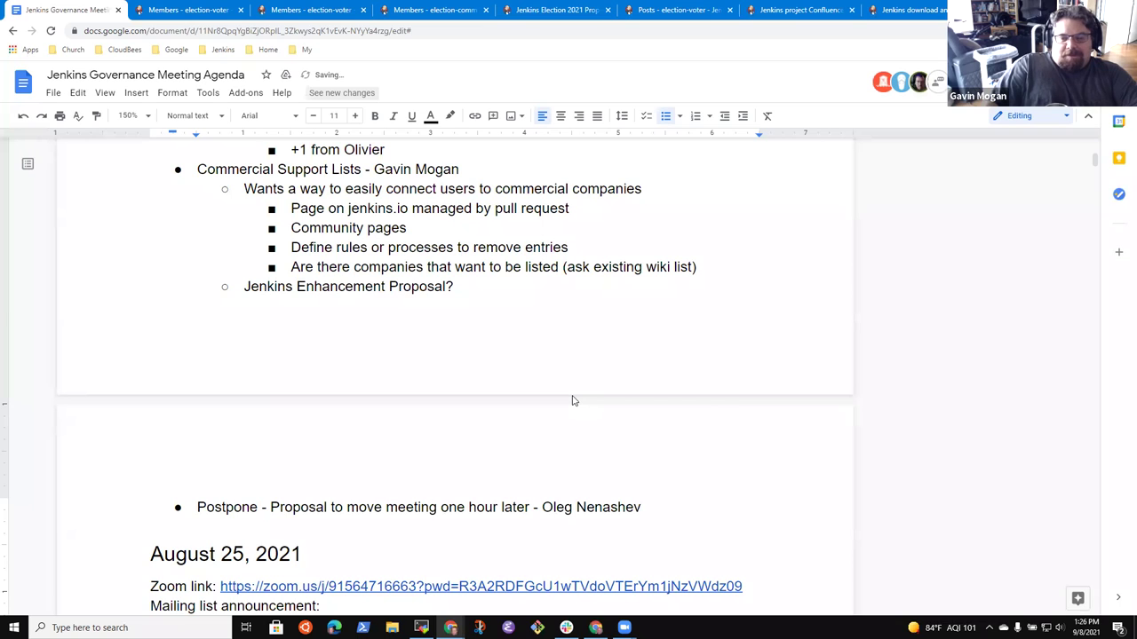
Delete the "Jenkins Enhancement Proposal?" sub-bullet from under Commercial Support Lists.
{"action": "key", "text": "Up"}
{"action": "key", "text": "Up"}
{"action": "key", "text": "Down"}
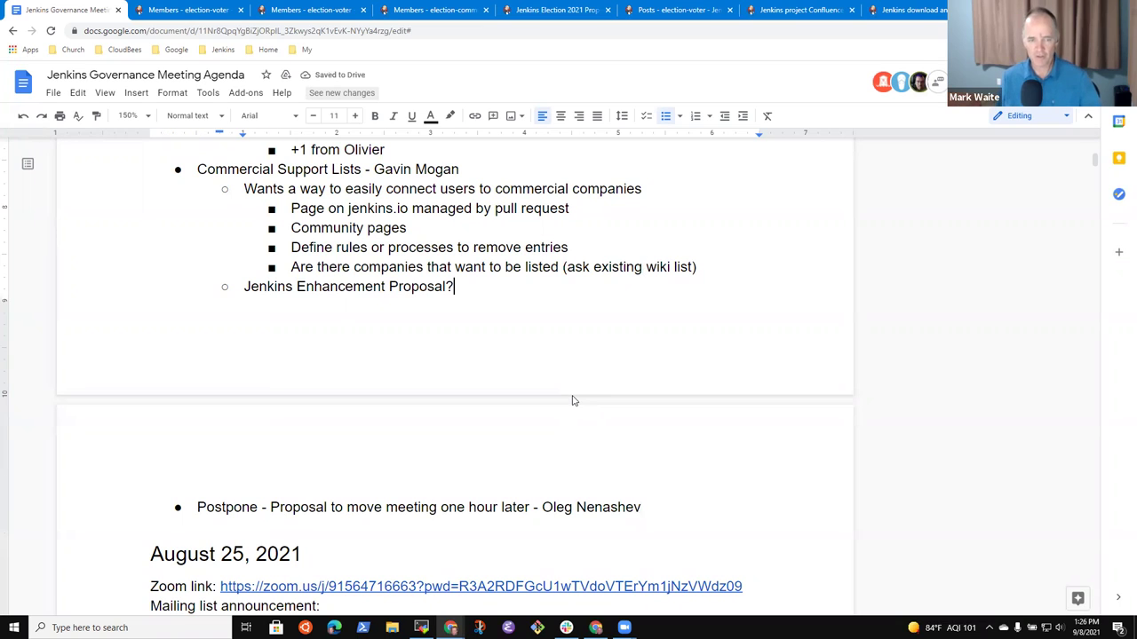
{"action": "key", "text": "Home"}
{"action": "key", "text": "shift+End"}
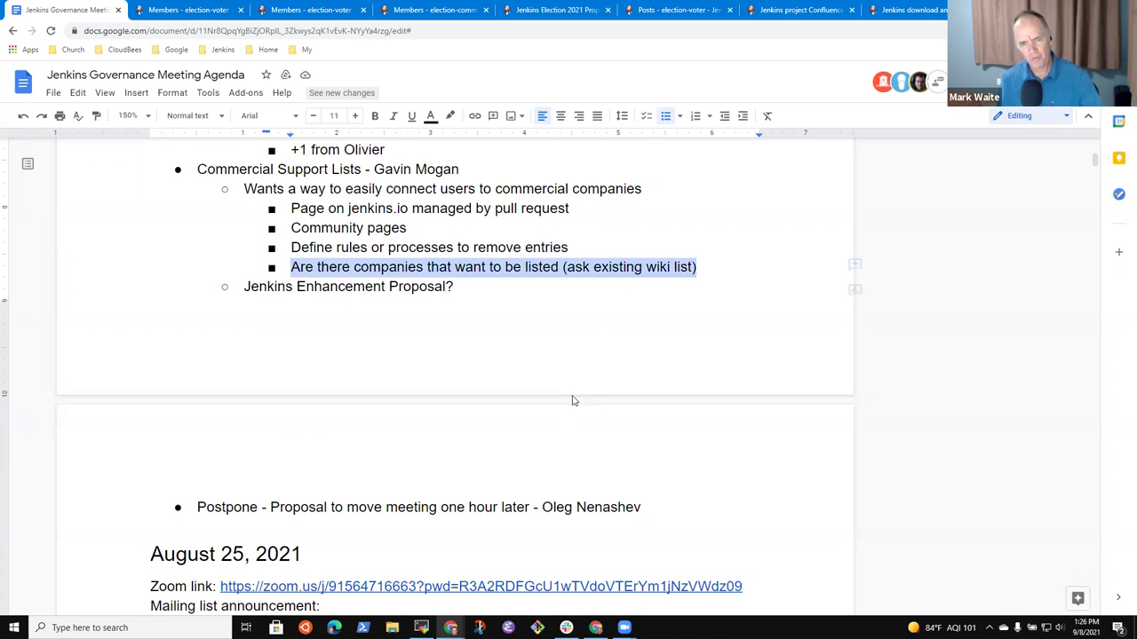
{"action": "key", "text": "Down"}
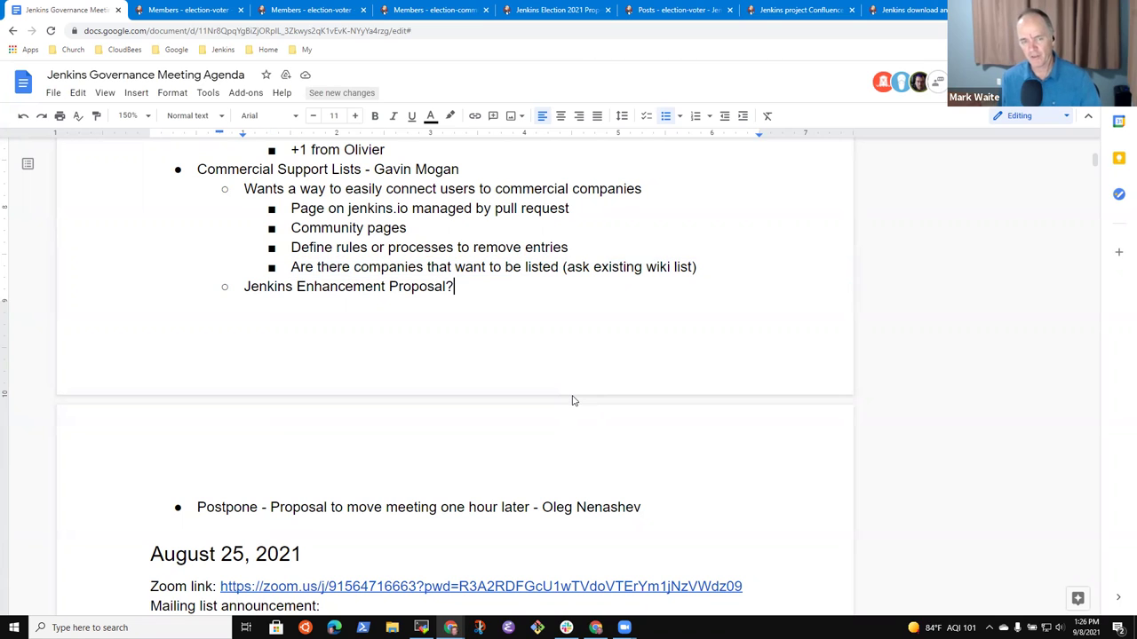
{"action": "key", "text": "shift+Home"}
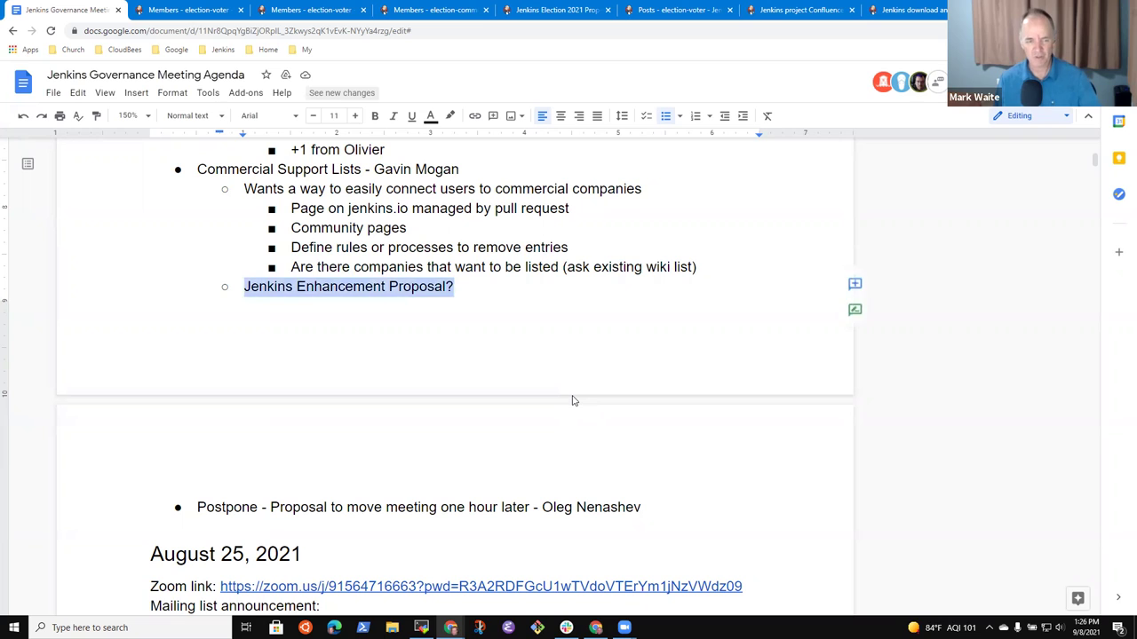
{"action": "key", "text": "BackSpace"}
{"action": "key", "text": "BackSpace"}
{"action": "key", "text": "BackSpace"}
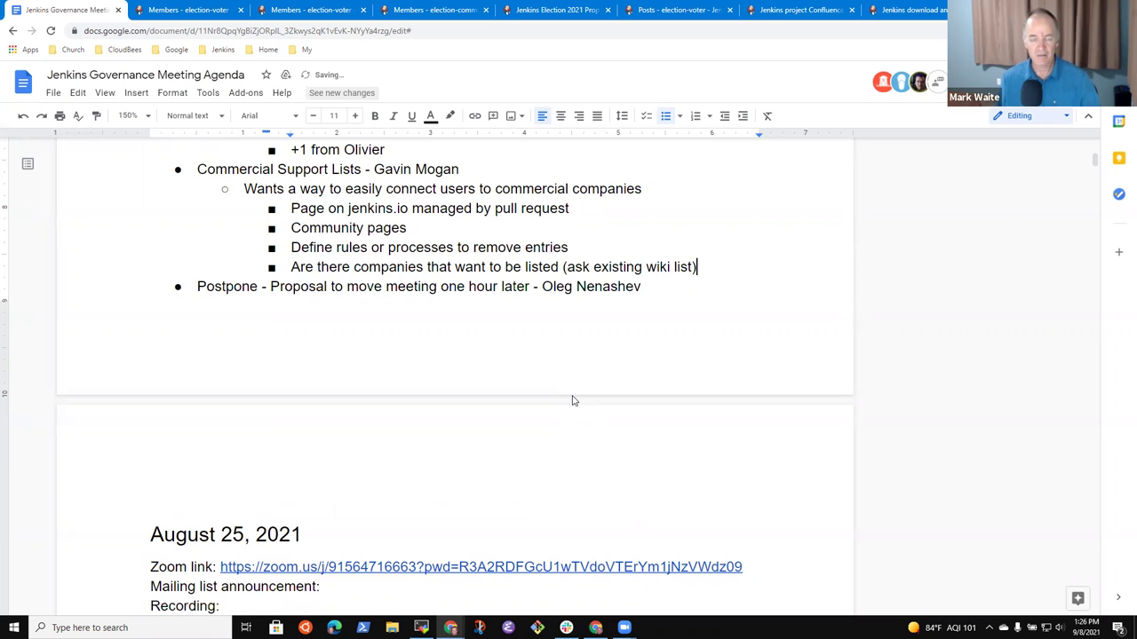
Move "Define rules or processes to remove entries" below "Are there companies that want to be listed" and nest it one level deeper.
{"action": "key", "text": "shift+End"}
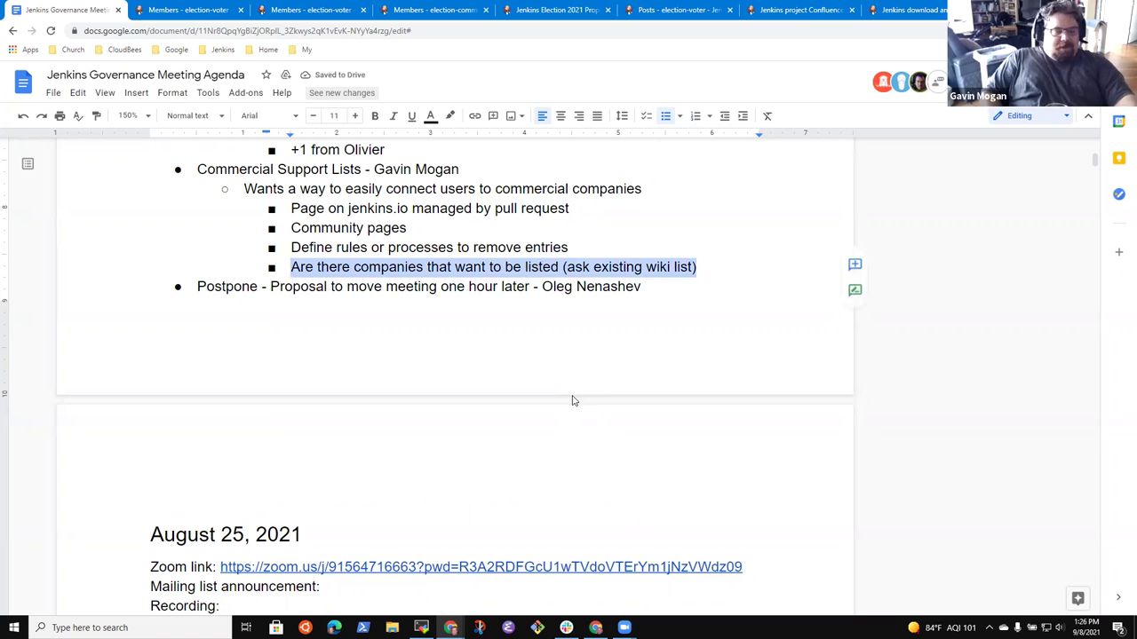
{"action": "key", "text": "Up"}
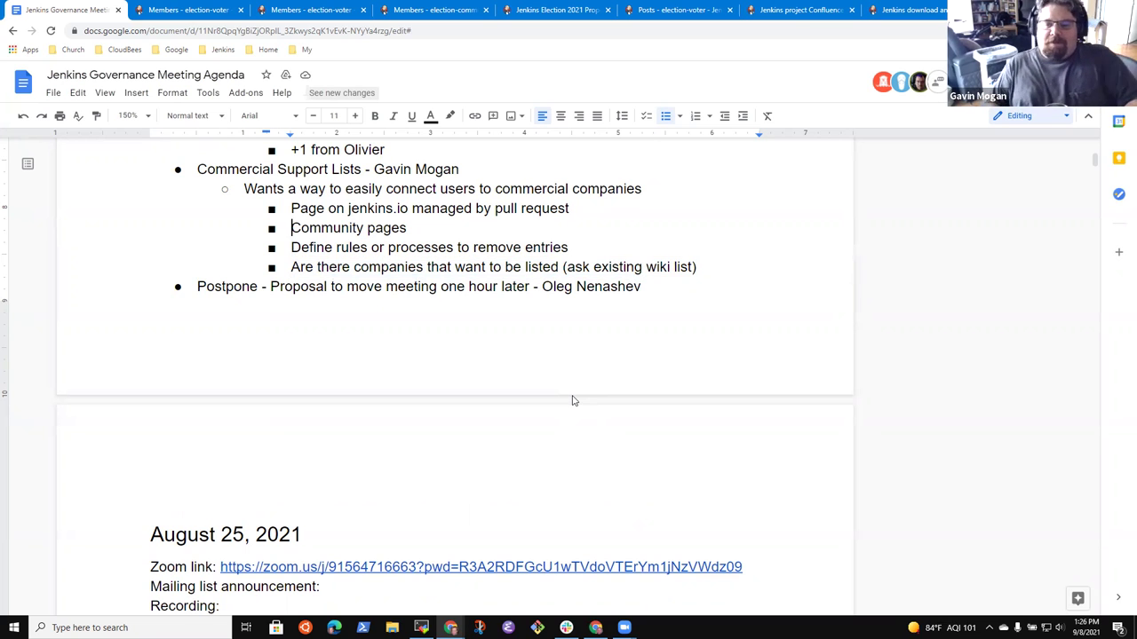
{"action": "key", "text": "shift+End"}
{"action": "key", "text": "Down"}
{"action": "key", "text": "shift+End"}
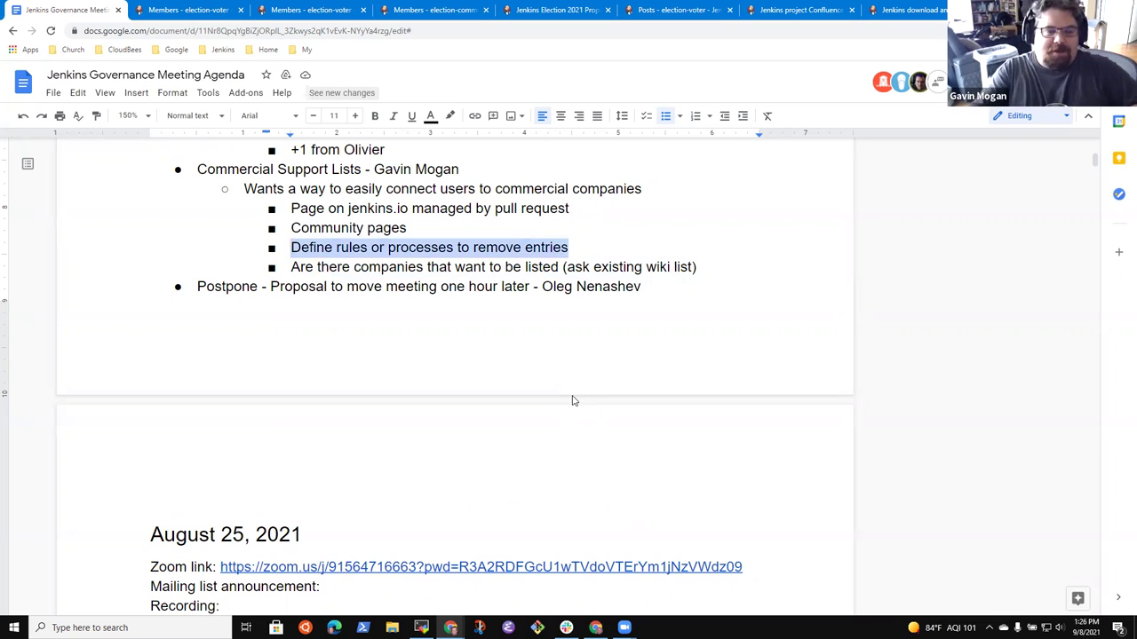
{"action": "key", "text": "Delete"}
{"action": "key", "text": "Delete"}
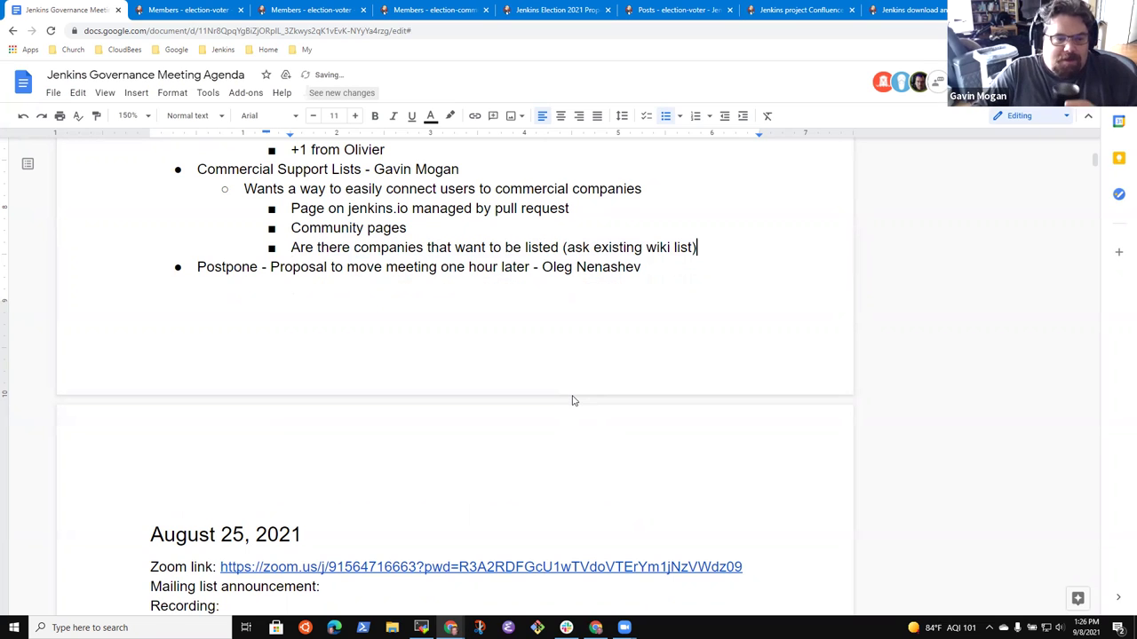
{"action": "key", "text": "ctrl+z"}
{"action": "key", "text": "ctrl+z"}
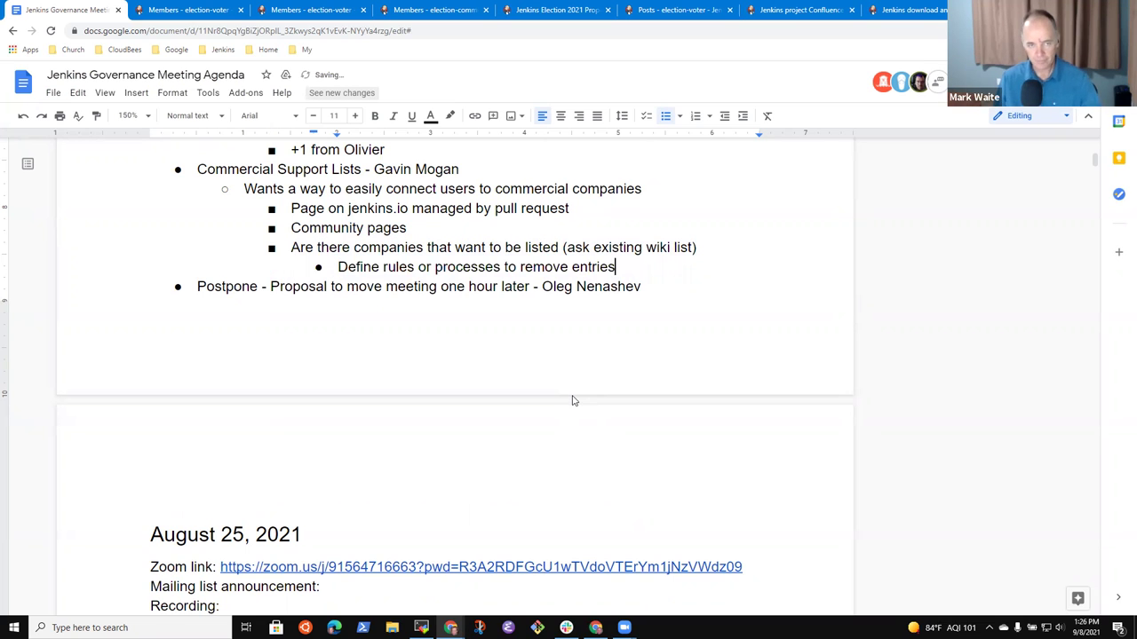